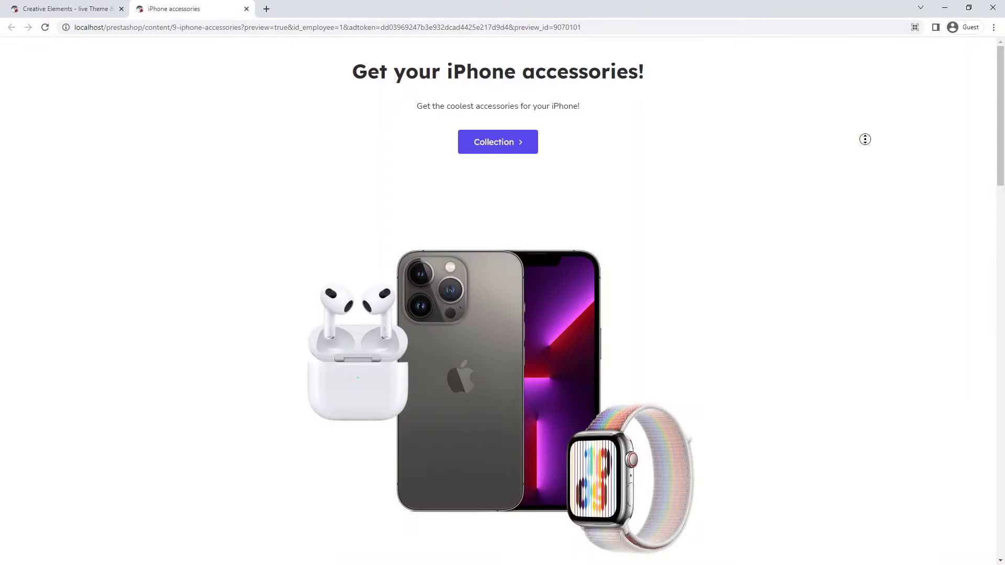
pyautogui.scroll(-2, 865, 144)
pyautogui.scroll(-2, 866, 164)
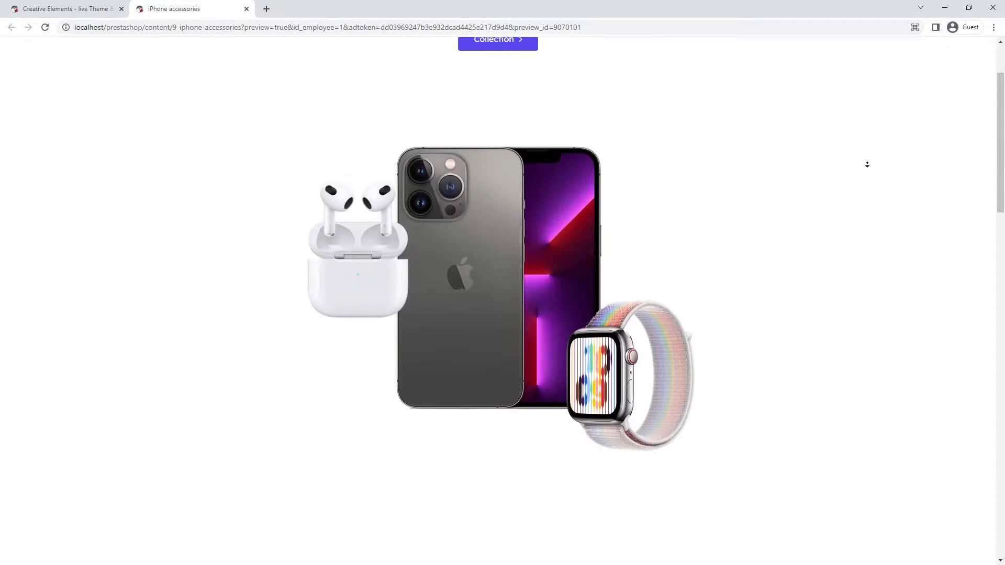
pyautogui.scroll(-3, 867, 164)
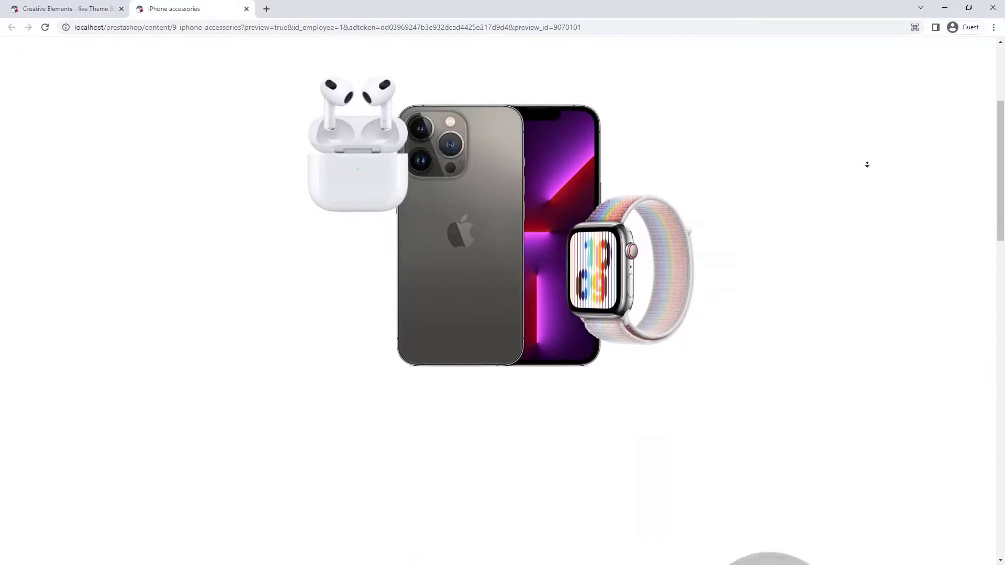
pyautogui.scroll(-3, 867, 165)
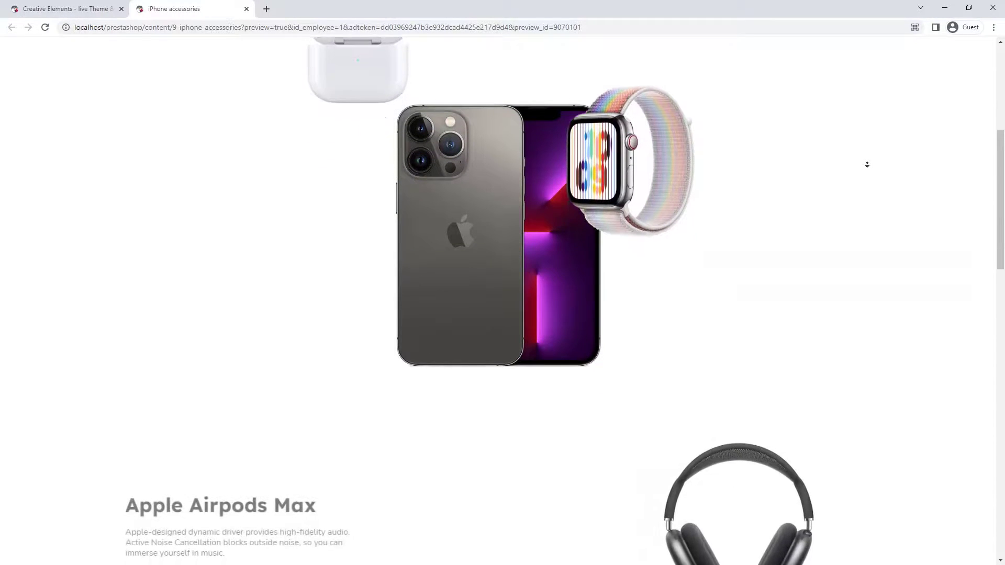
pyautogui.scroll(-3, 866, 164)
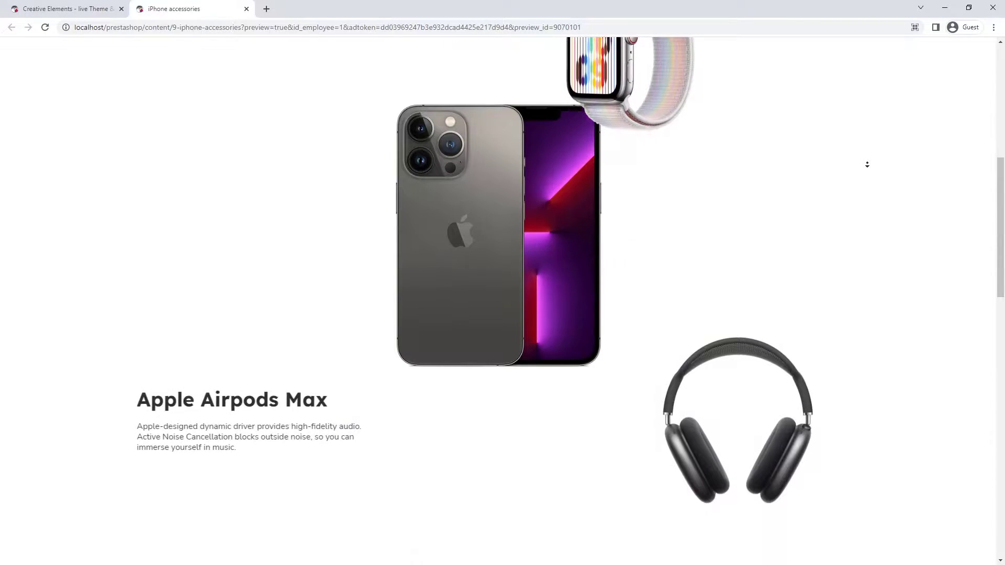
pyautogui.scroll(-3, 867, 164)
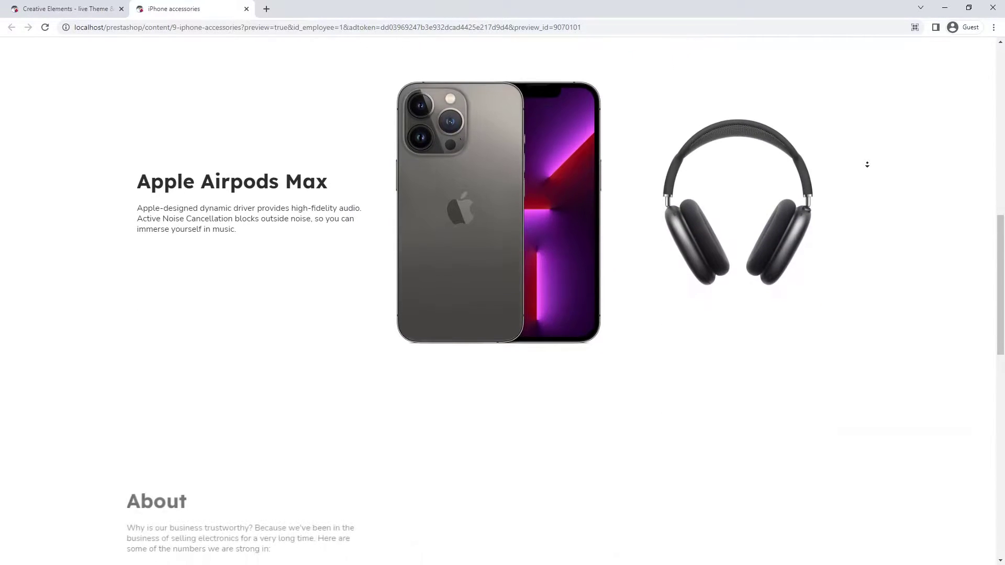
pyautogui.scroll(-3, 867, 164)
pyautogui.scroll(-3, 867, 164)
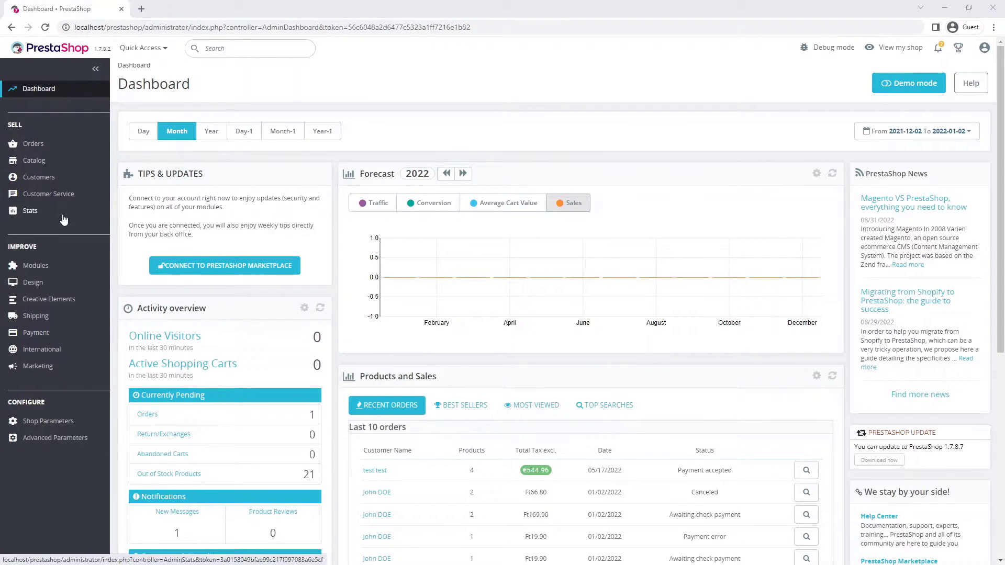
# Step: Start the 'iPhone accessories' page with meta title, description and keywords AirPods, Apple Watch, AirPods Max
pyautogui.moveTo(32, 282)
pyautogui.click(53, 342)
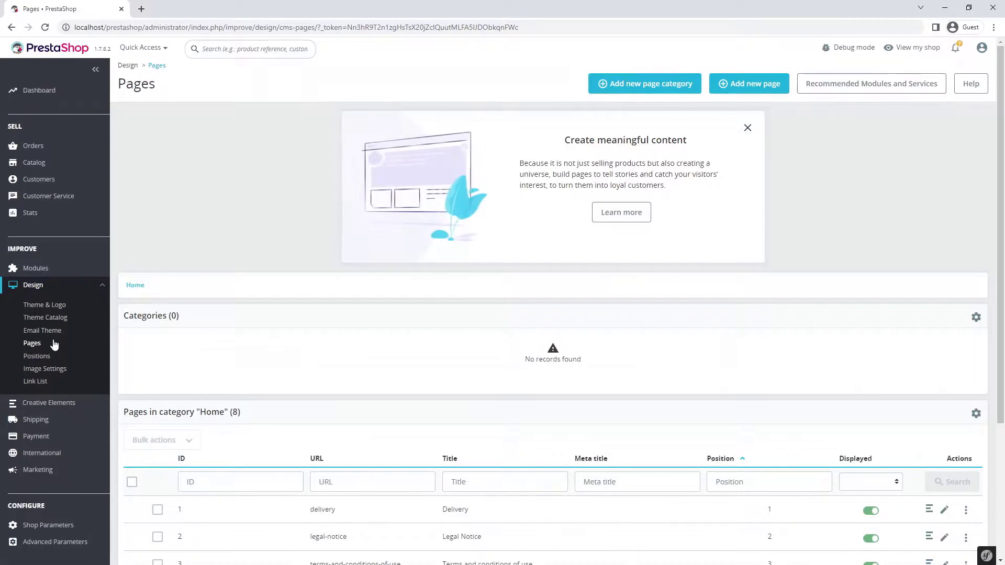
pyautogui.click(750, 86)
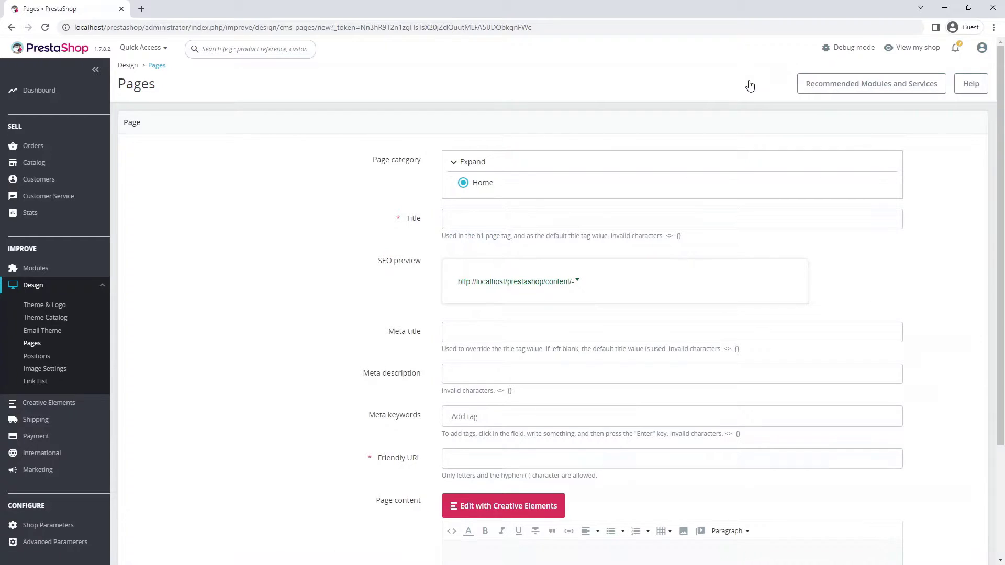
pyautogui.write('iPhone accessories')
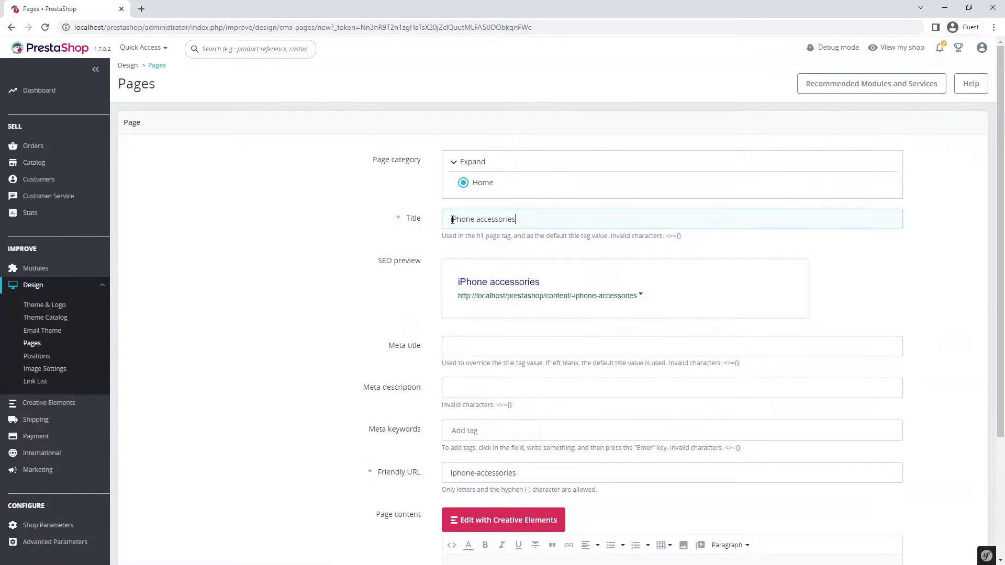
pyautogui.scroll(-2, 451, 219)
pyautogui.click(452, 239)
pyautogui.write('iPhone accessories')
pyautogui.scroll(-1, 452, 241)
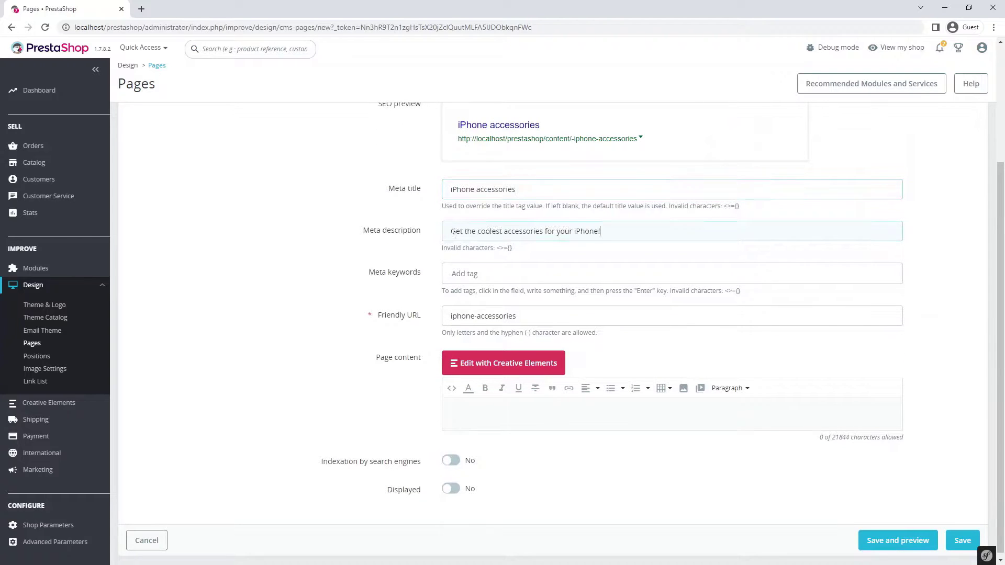
pyautogui.click(453, 230)
pyautogui.write('Get the coolest accessories for your iPhone!')
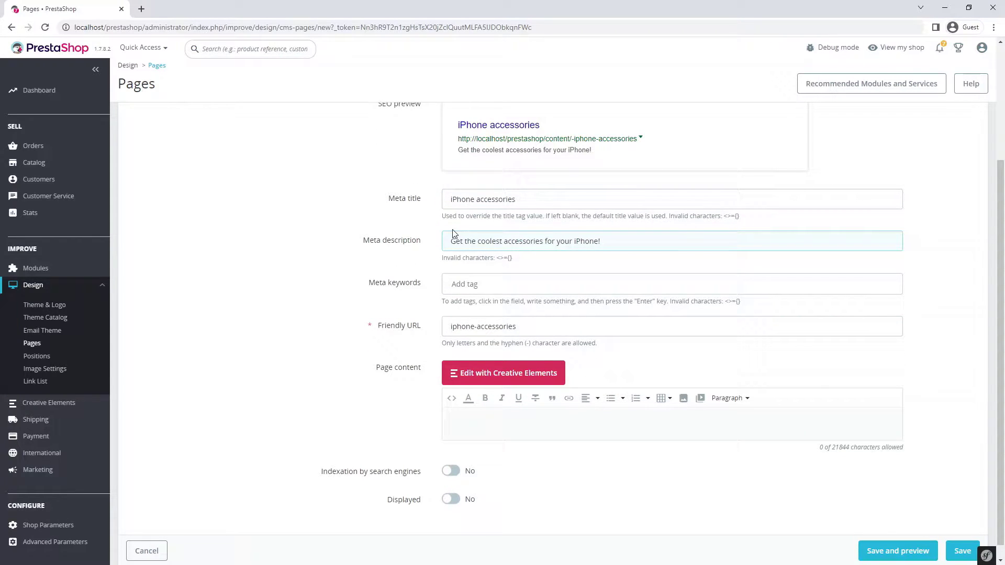
pyautogui.click(452, 284)
pyautogui.write('AirPods')
pyautogui.press('Return')
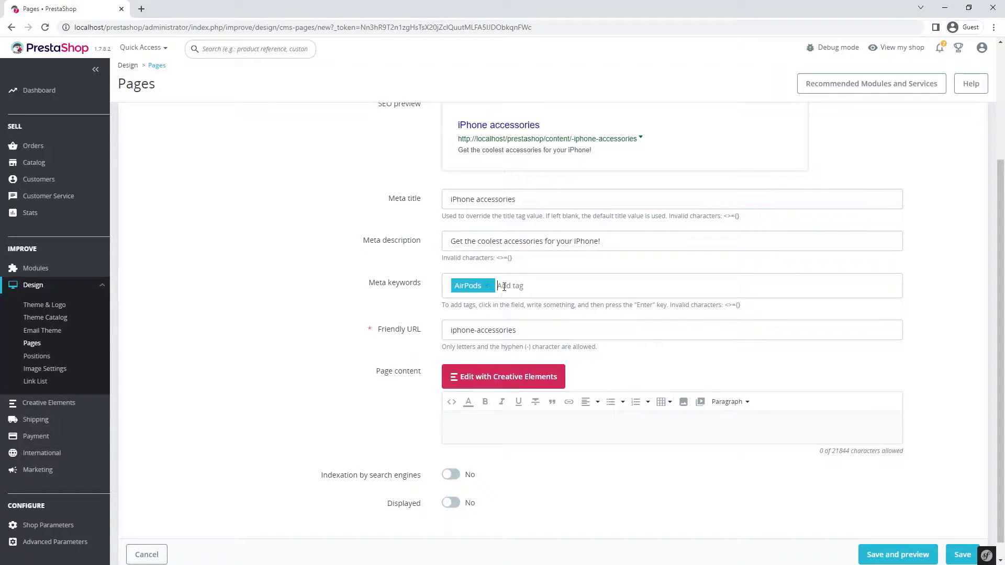
pyautogui.write('Apple Watch')
pyautogui.press('Return')
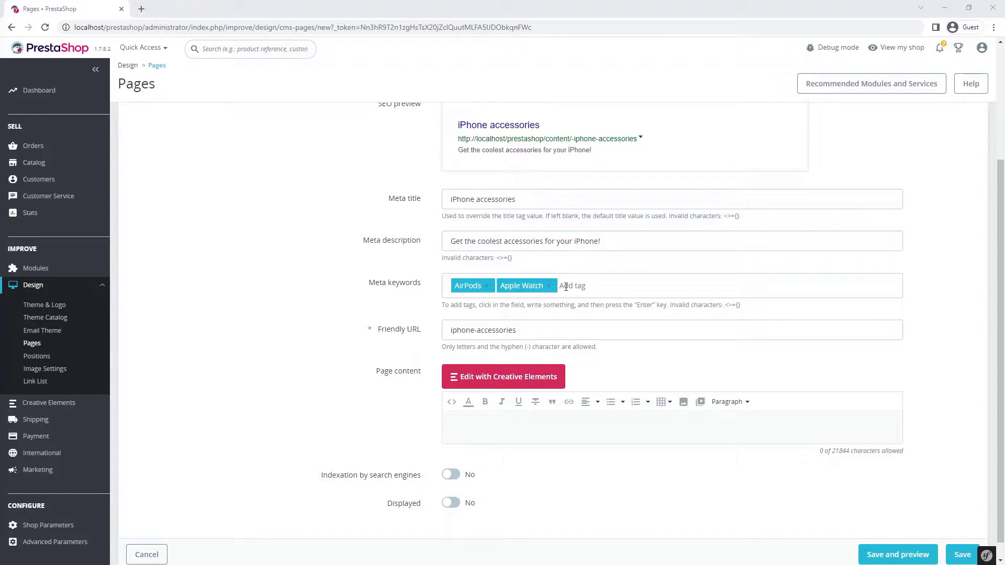
pyautogui.write('AirPods Max')
pyautogui.press('Return')
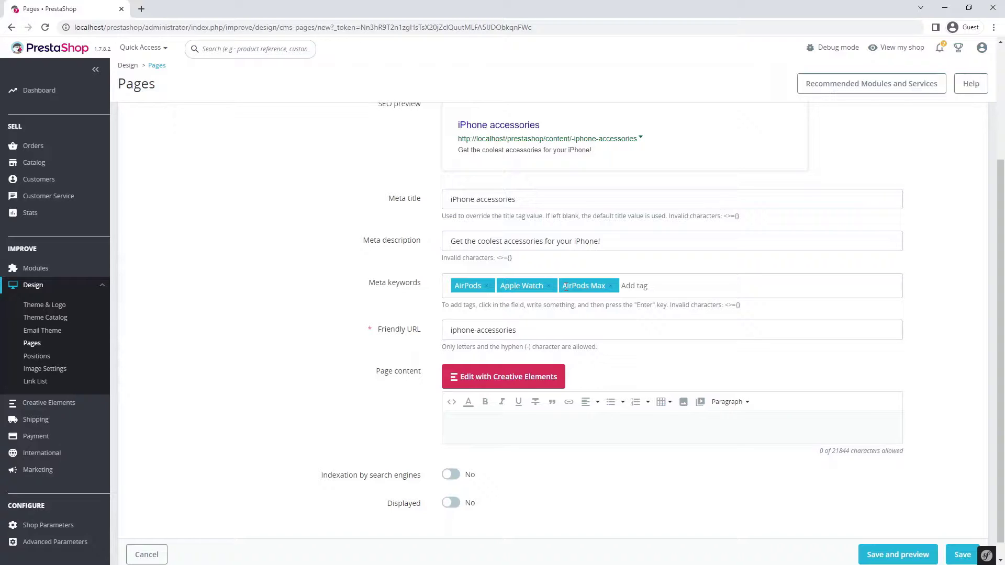
# Step: Make the page indexable and displayed, save and preview it, then edit with Creative Elements
pyautogui.click(449, 478)
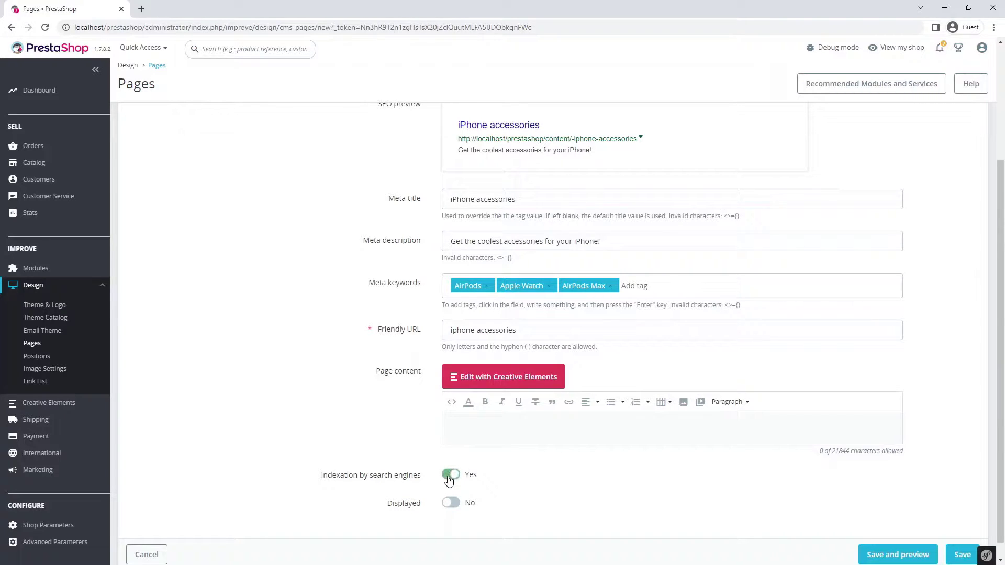
pyautogui.click(451, 504)
pyautogui.click(873, 556)
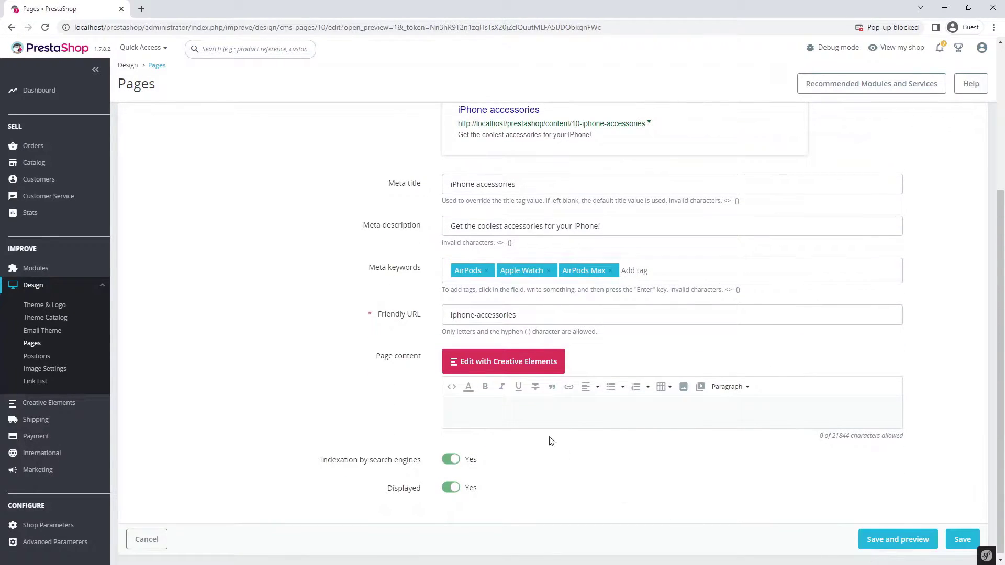
pyautogui.click(505, 363)
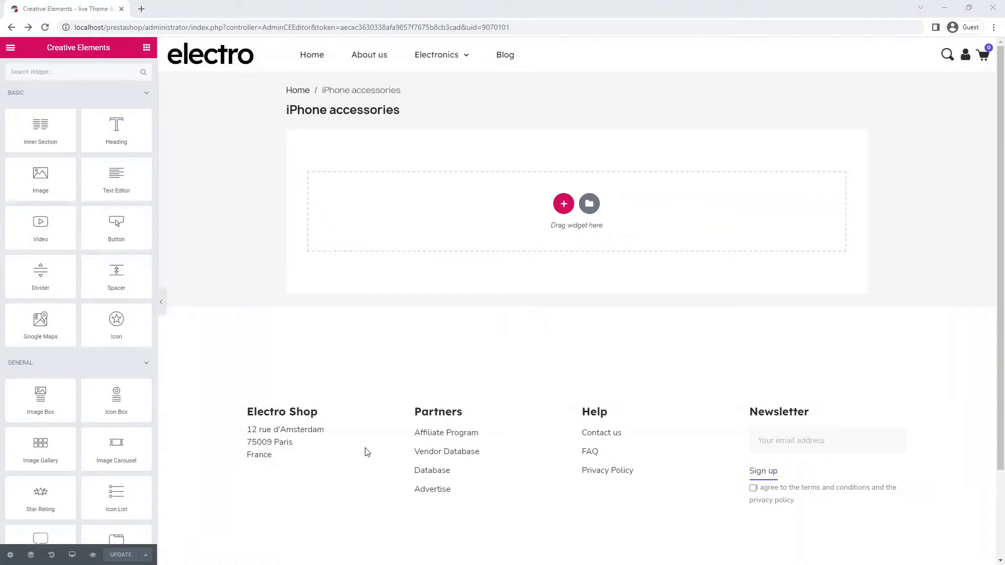
# Step: Set the page layout to CE Canvas and add a single-column section
pyautogui.click(11, 555)
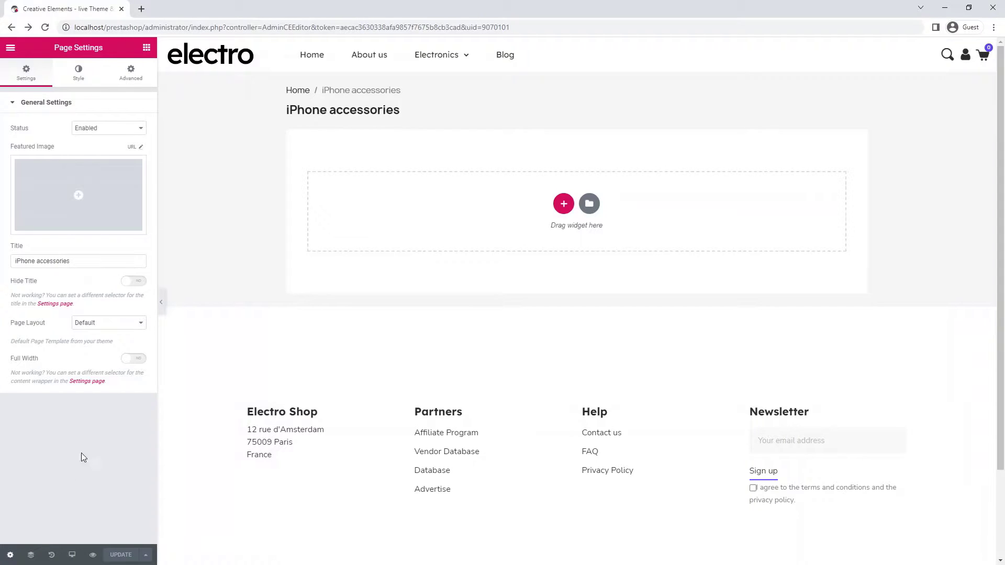
pyautogui.click(132, 325)
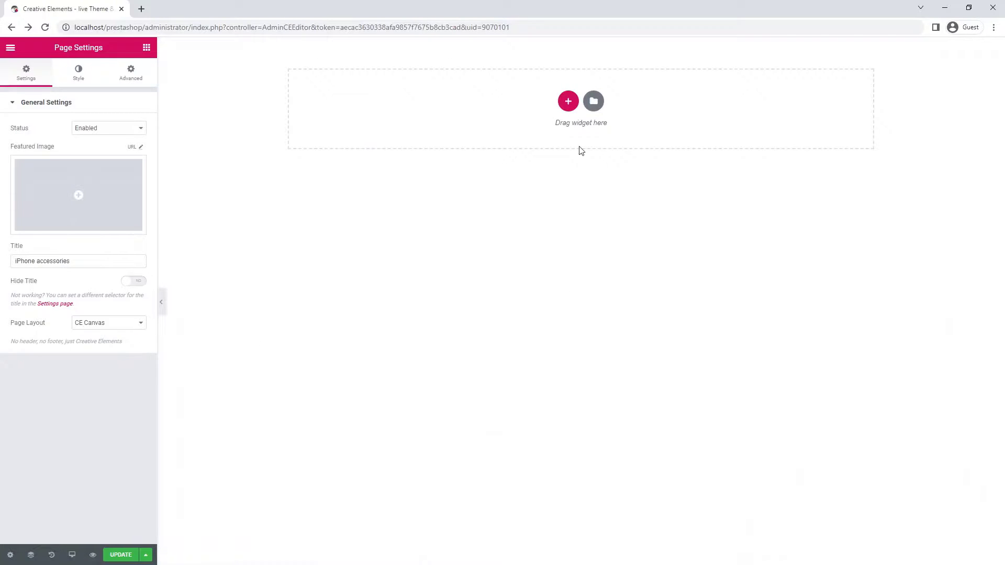
pyautogui.click(568, 101)
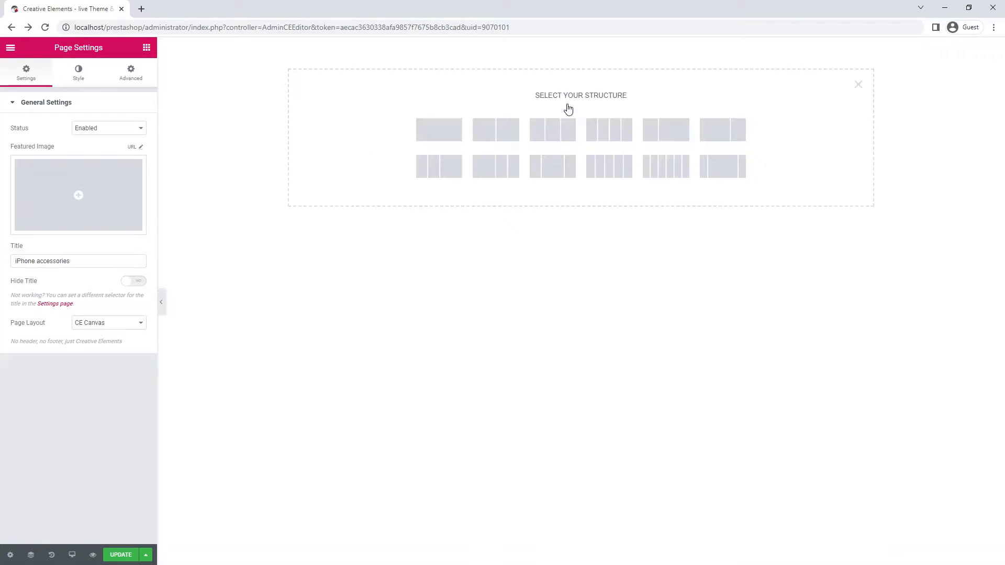
pyautogui.click(448, 131)
# Step: Add a Call to Action widget to the top section and remove its image
pyautogui.click(145, 49)
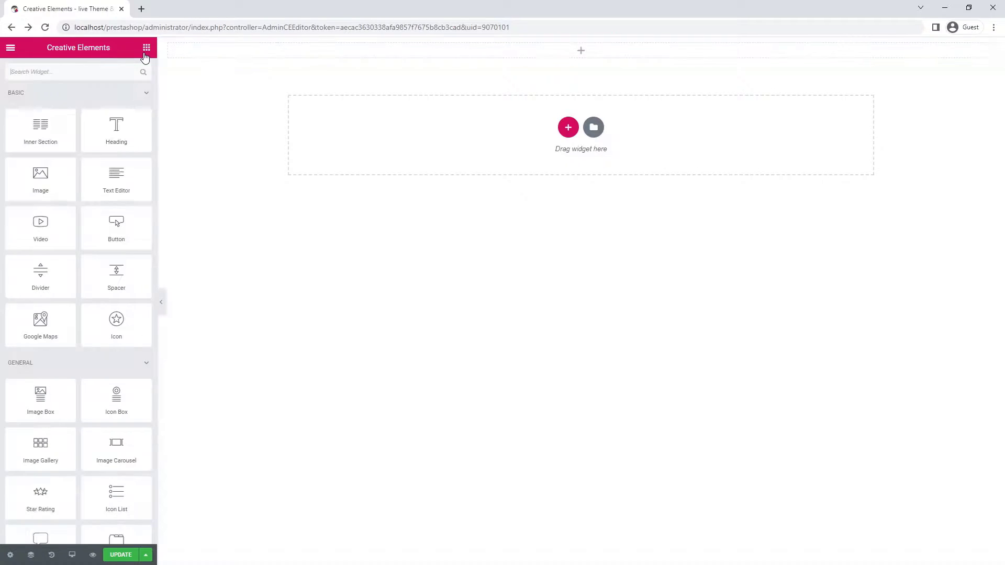
pyautogui.write('call')
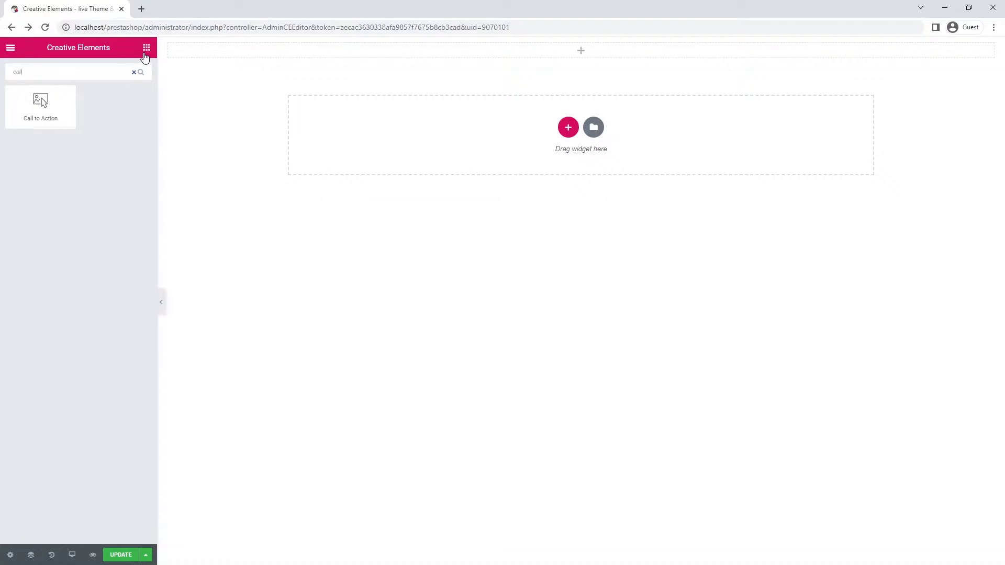
pyautogui.moveTo(22, 108); pyautogui.dragTo(488, 55)
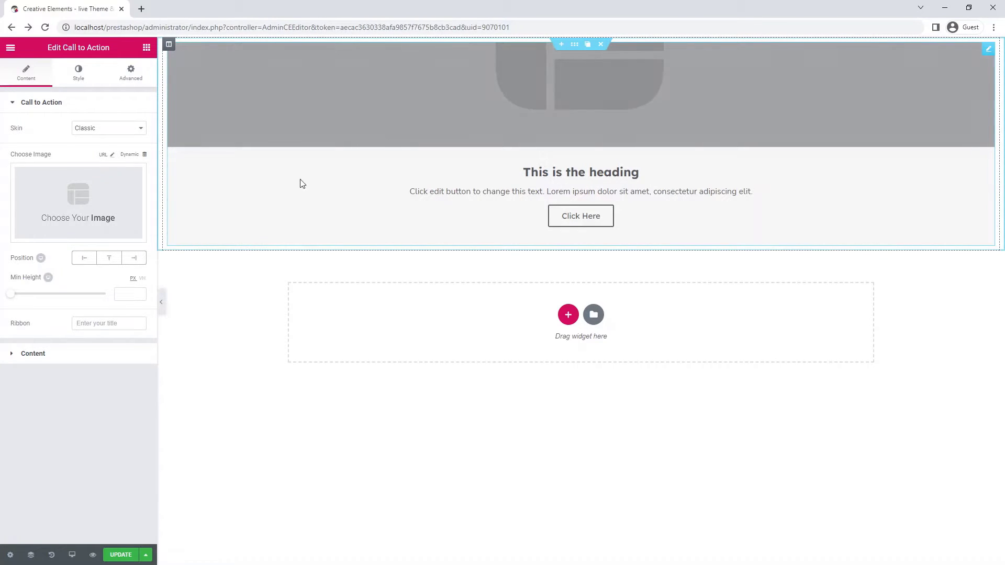
pyautogui.click(128, 236)
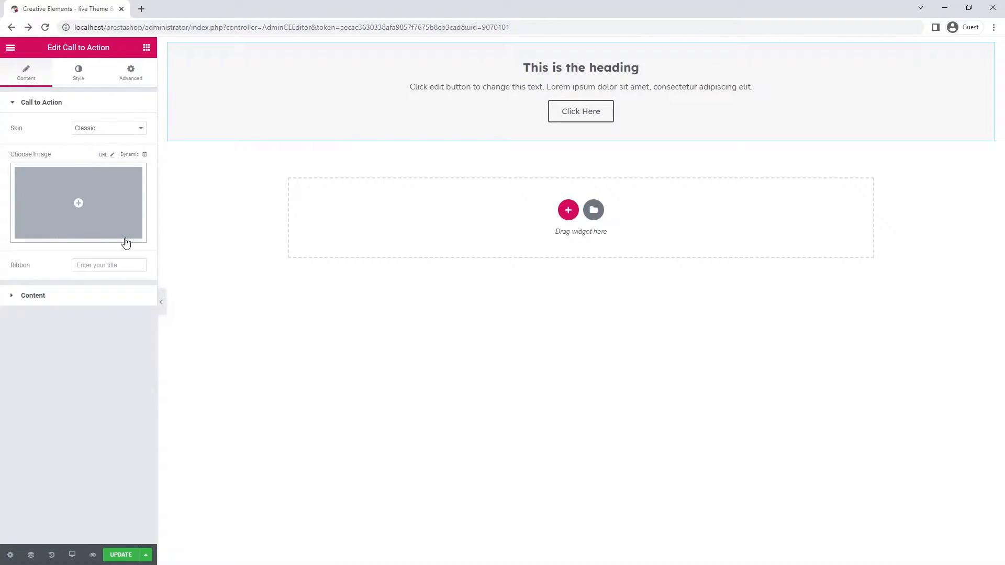
pyautogui.click(121, 301)
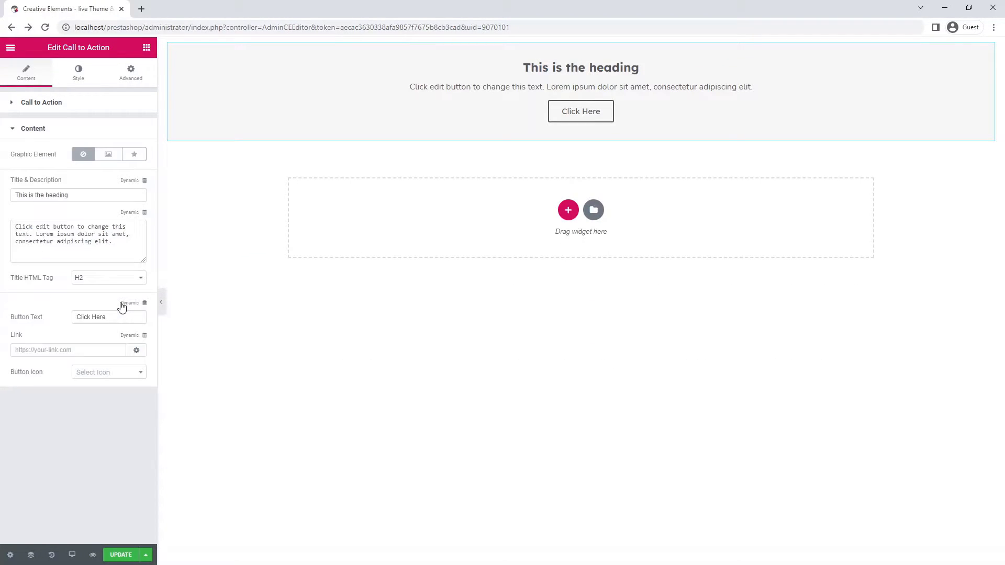
# Step: Set the title 'Get your iPhone accessories!', the tagline, and button text 'Collection'
pyautogui.tripleClick(71, 197)
pyautogui.write('Get your iPhone accessories!')
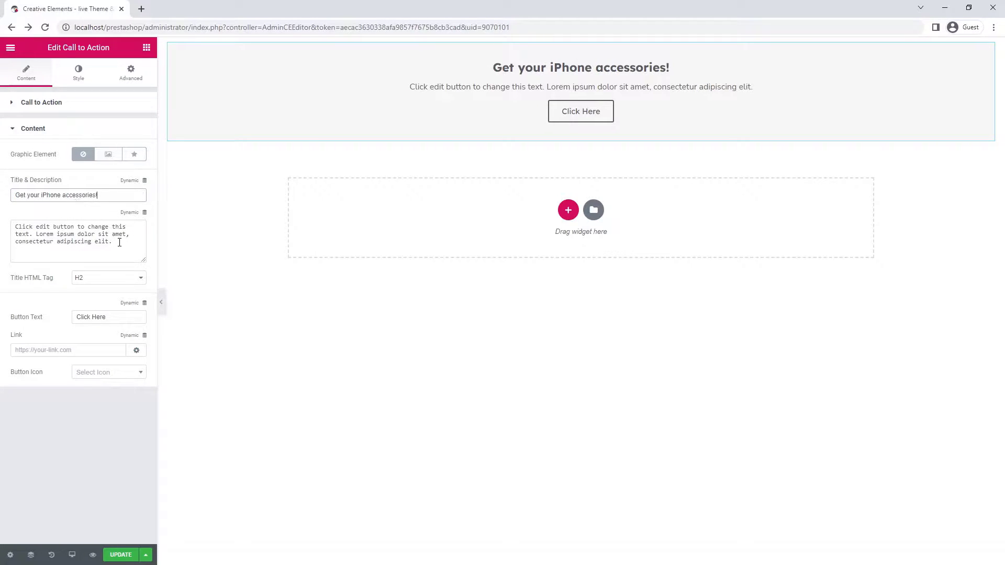
pyautogui.click(120, 242)
pyautogui.tripleClick(120, 241)
pyautogui.write('Get the coolest accessories for your iPhone!')
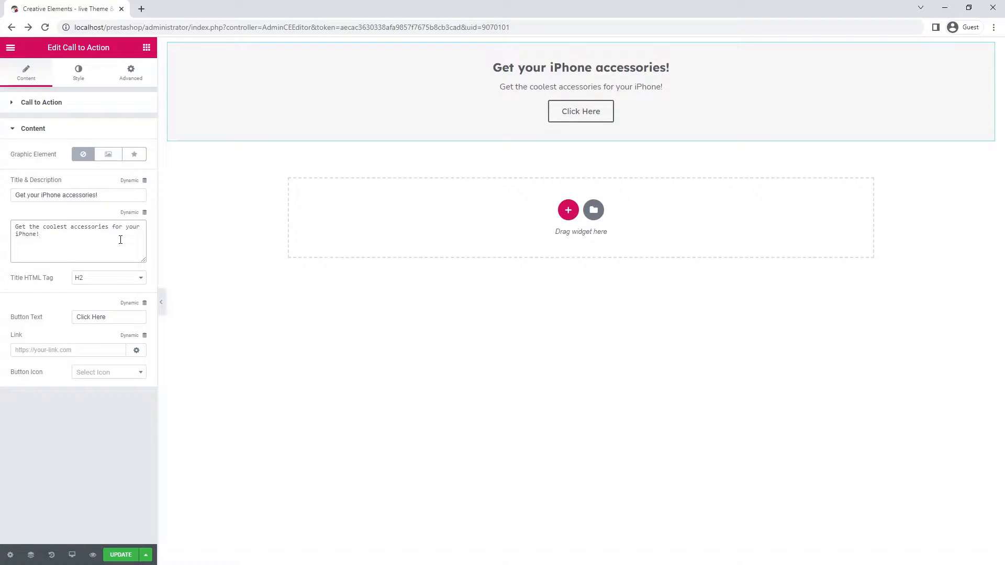
pyautogui.click(113, 317)
pyautogui.tripleClick(111, 317)
pyautogui.write('Collection')
# Step: Give the button an angle-right icon placed after the label with spacing 10
pyautogui.click(99, 376)
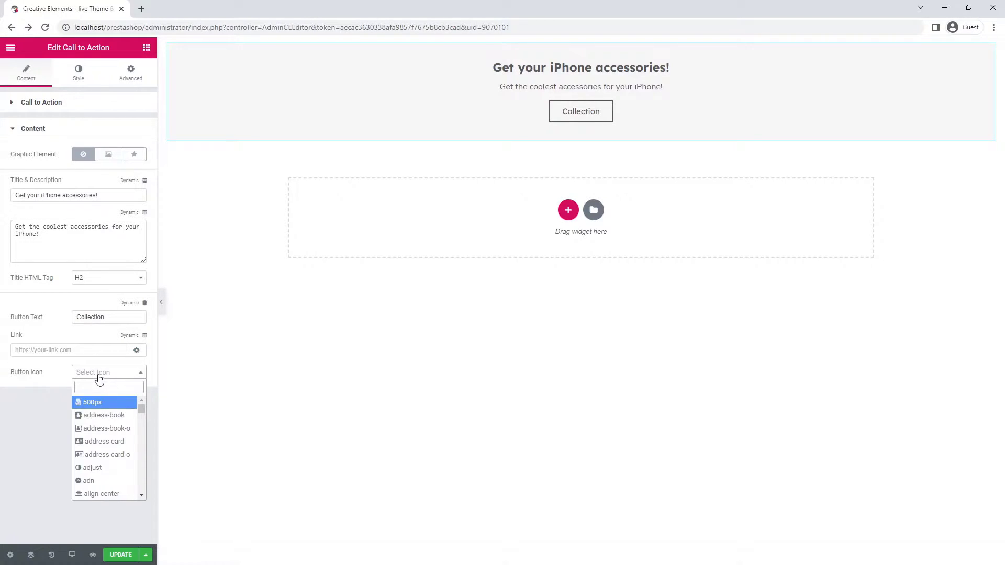
pyautogui.write('angl')
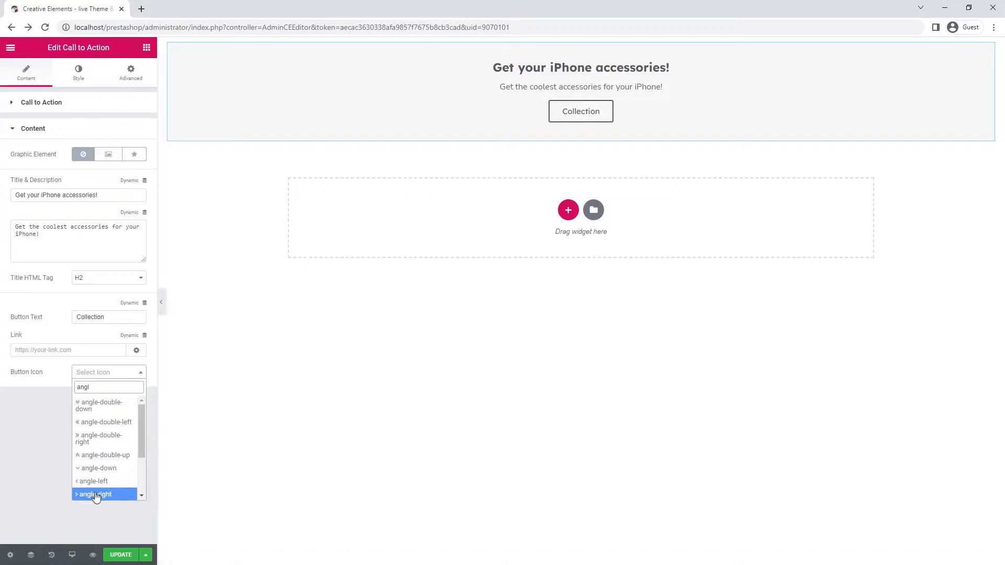
pyautogui.click(96, 495)
pyautogui.click(99, 400)
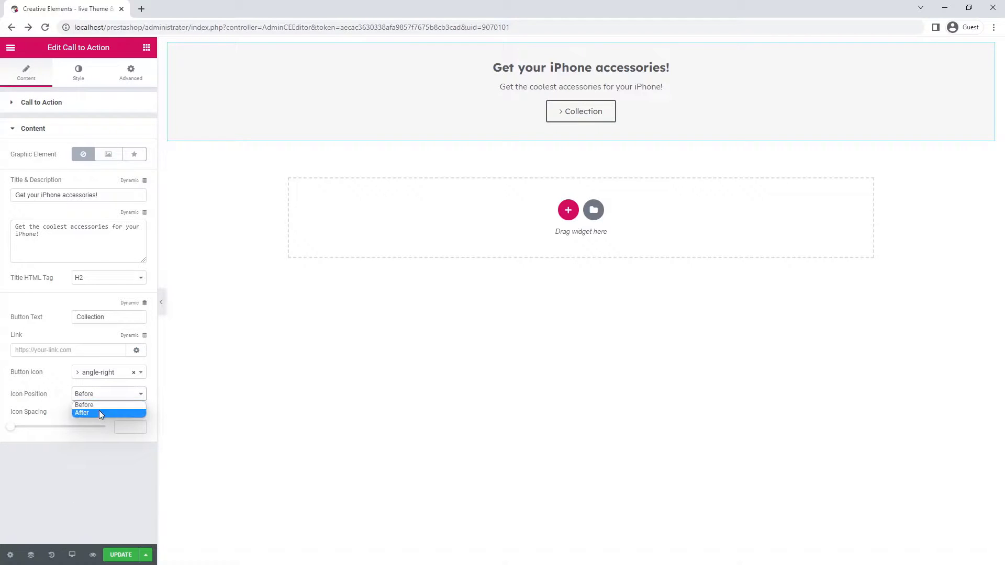
pyautogui.click(99, 411)
pyautogui.click(125, 428)
pyautogui.write('10')
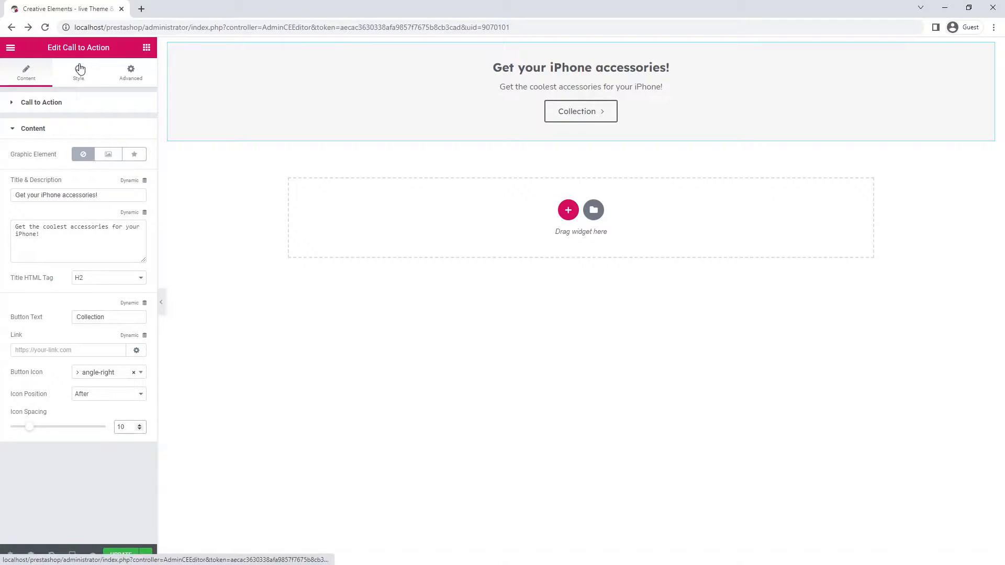
# Step: Set title and description spacing to 35 and enlarge the title font size
pyautogui.click(79, 69)
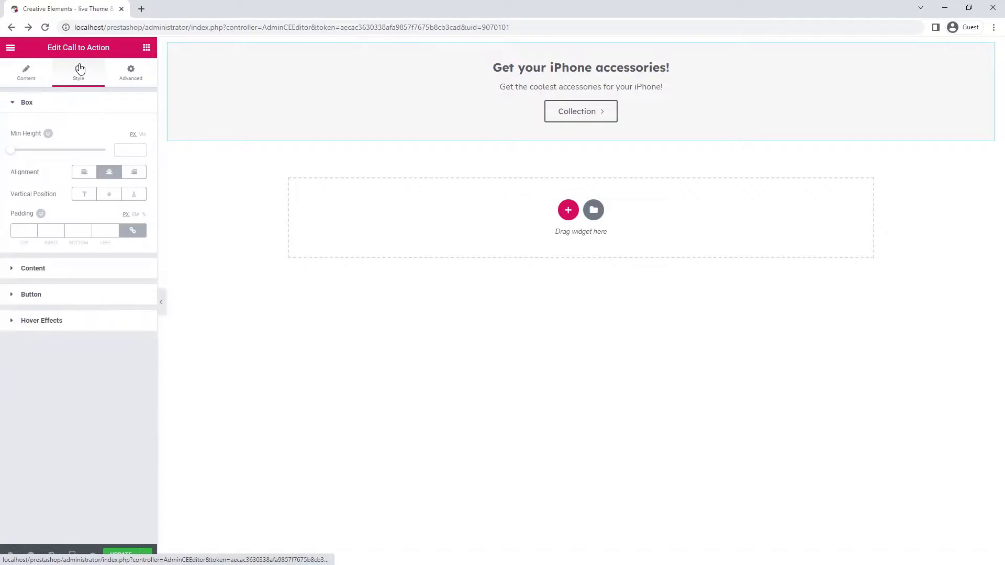
pyautogui.click(54, 269)
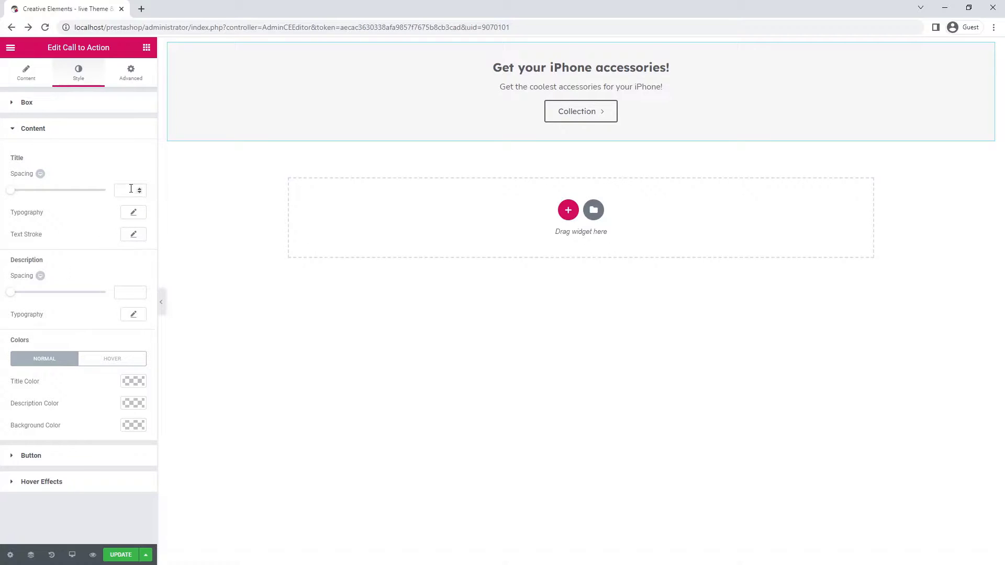
pyautogui.write('35')
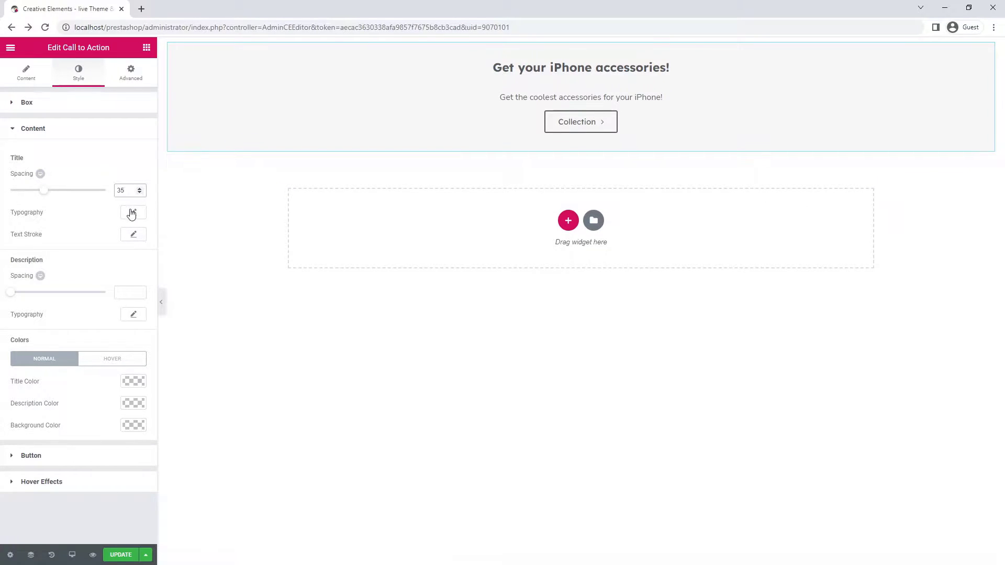
pyautogui.click(132, 212)
pyautogui.moveTo(126, 293)
pyautogui.click(117, 276)
pyautogui.write('35')
pyautogui.click(130, 217)
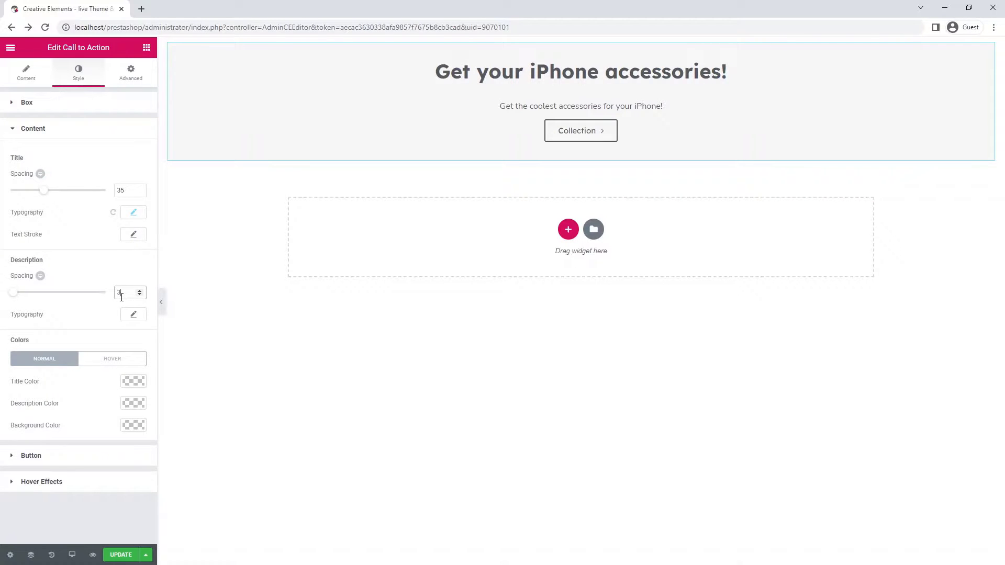
pyautogui.write('5')
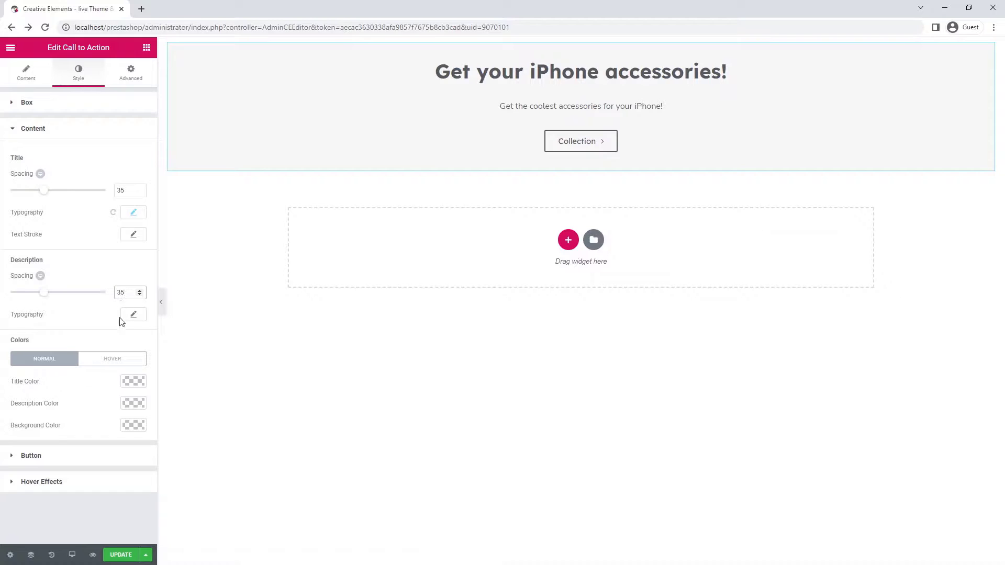
# Step: Make the title and description dark grey and the box background fully transparent
pyautogui.click(128, 384)
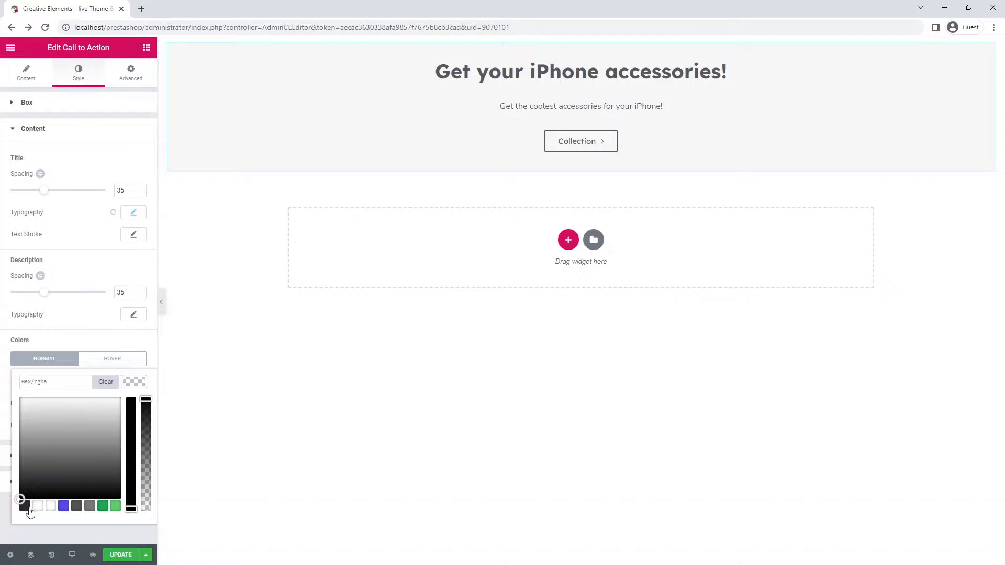
pyautogui.click(25, 507)
pyautogui.click(133, 383)
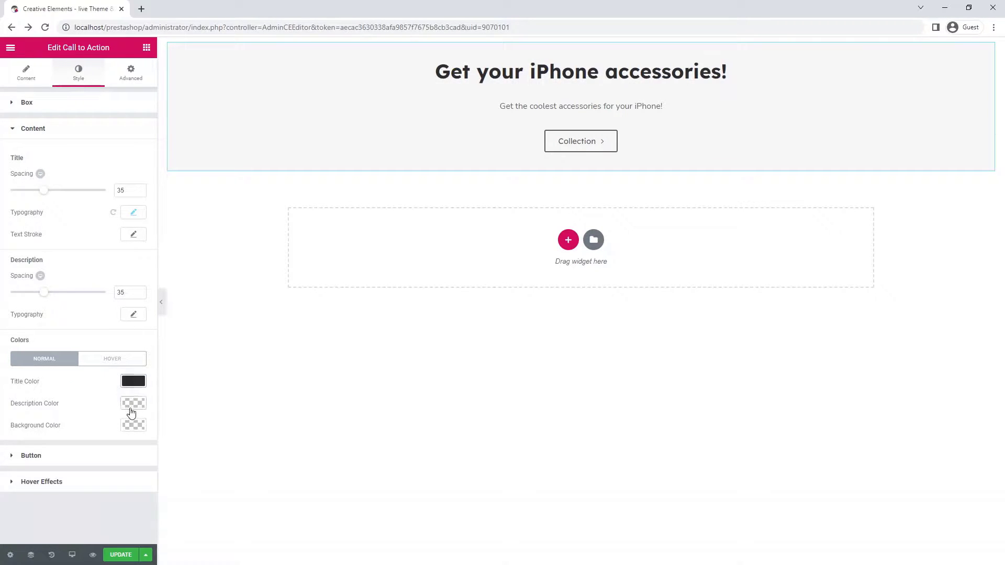
pyautogui.click(132, 404)
pyautogui.click(26, 529)
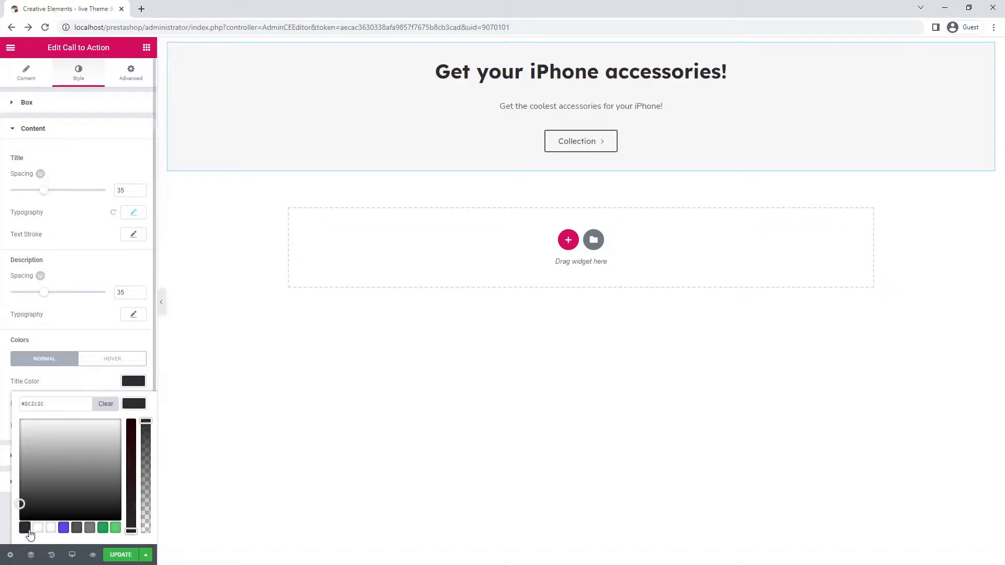
pyautogui.click(134, 404)
pyautogui.click(133, 423)
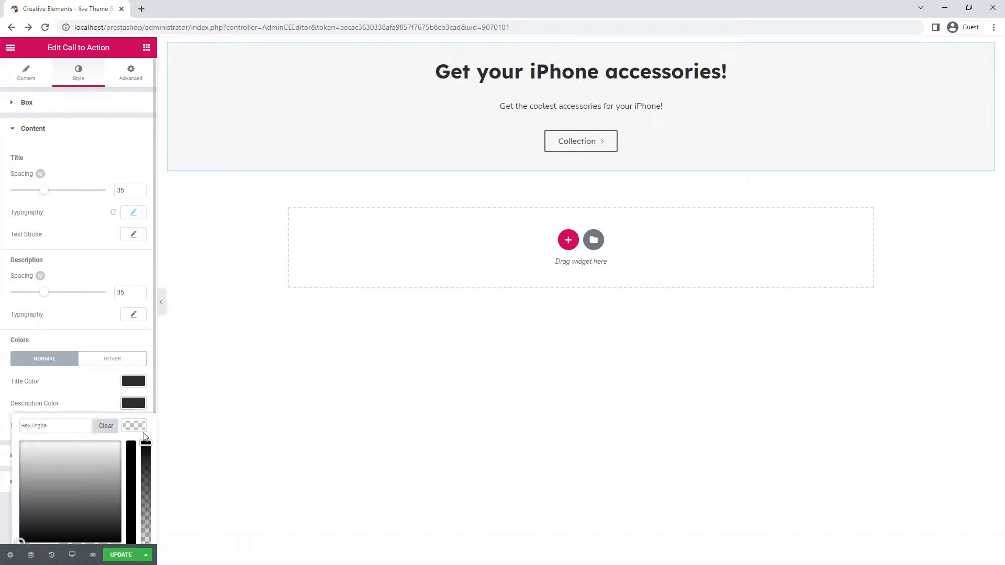
pyautogui.moveTo(146, 420); pyautogui.dragTo(146, 538)
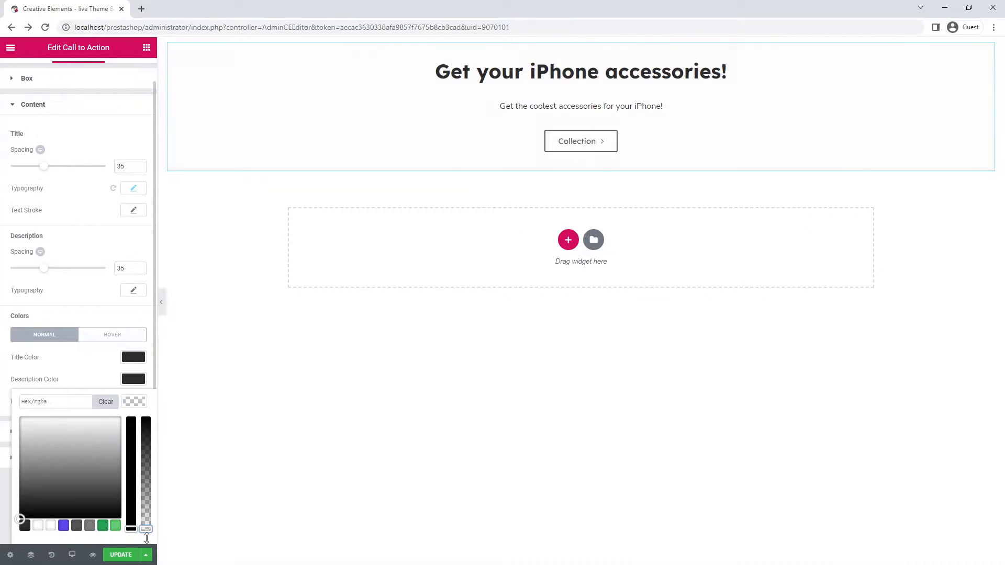
pyautogui.click(133, 400)
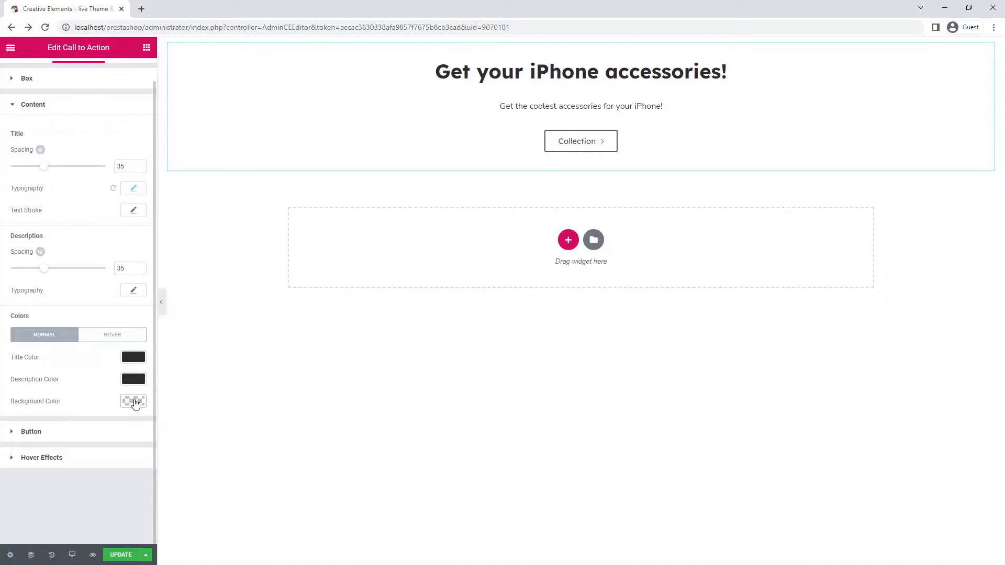
# Step: Make the Collection button medium-sized with white text, a purple background and no border
pyautogui.click(131, 431)
pyautogui.click(125, 184)
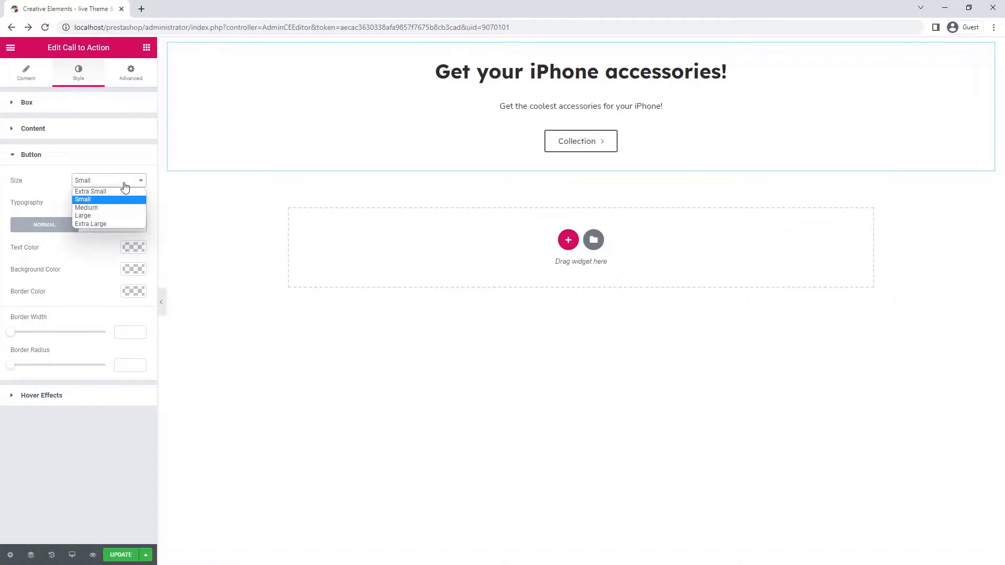
pyautogui.click(122, 207)
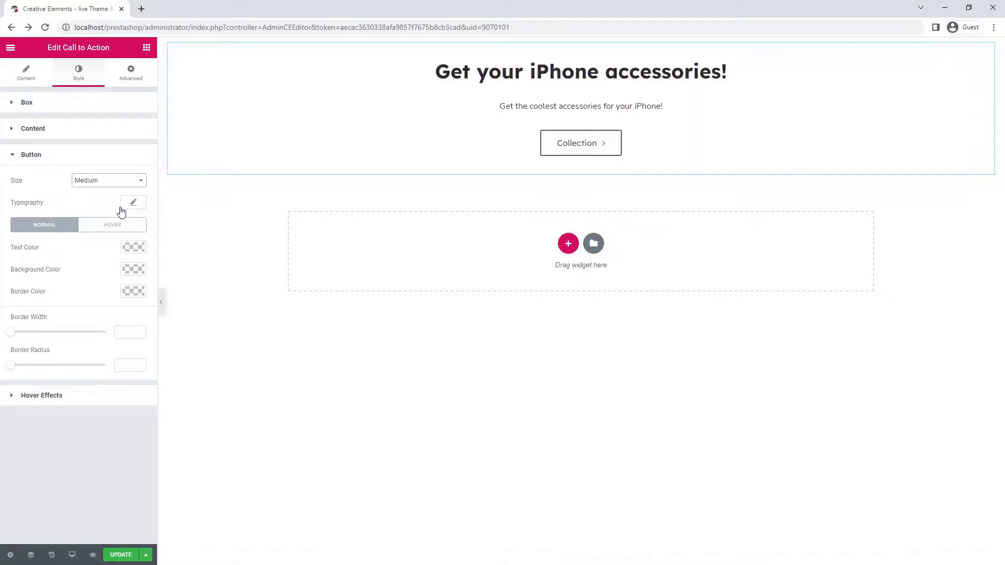
pyautogui.click(134, 249)
pyautogui.click(37, 372)
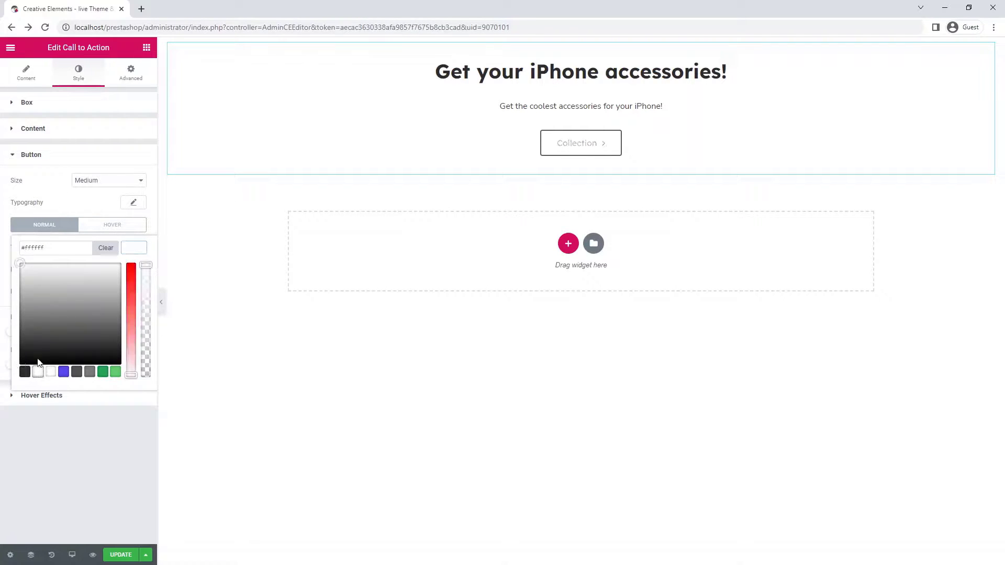
pyautogui.click(132, 249)
pyautogui.click(132, 270)
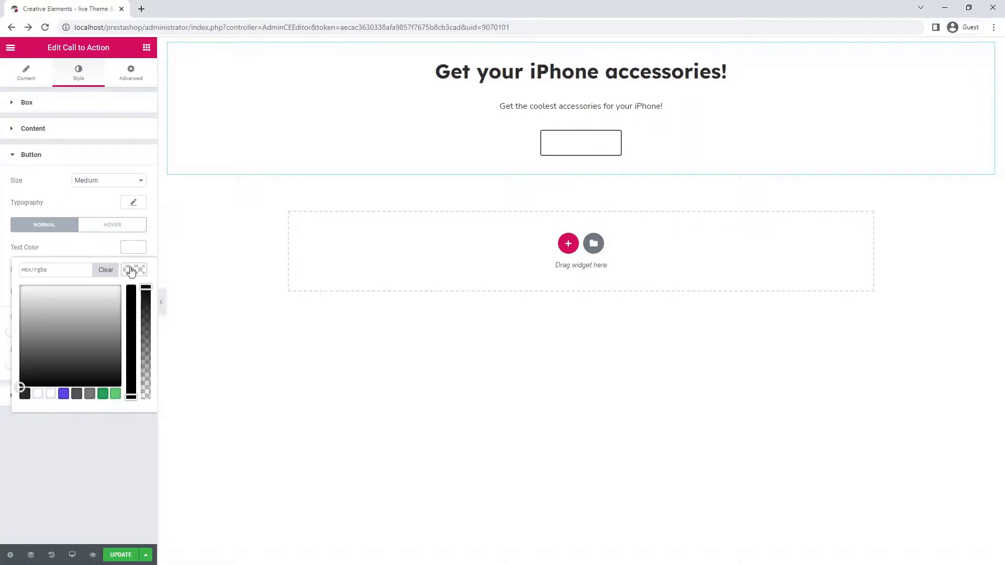
pyautogui.click(63, 394)
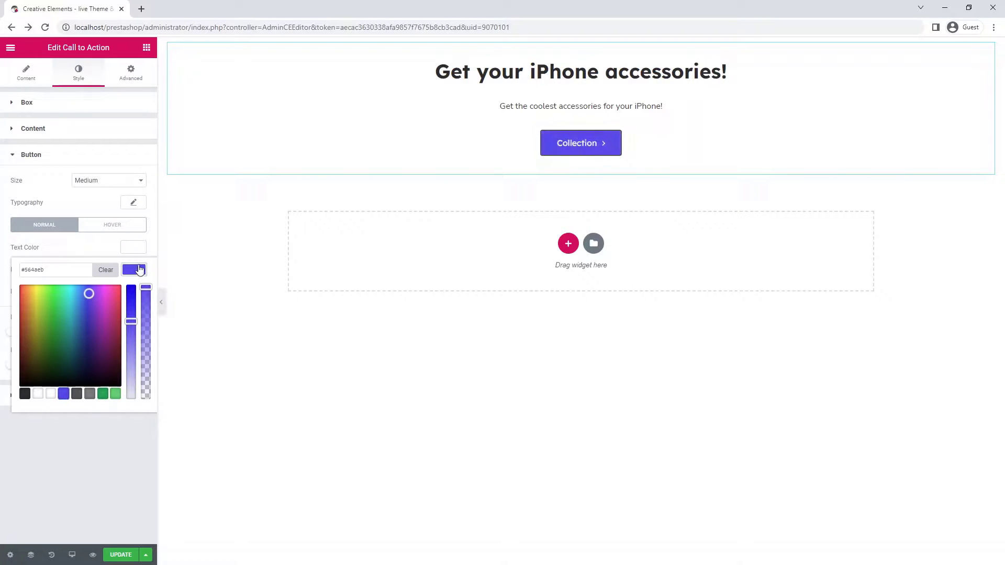
pyautogui.click(140, 269)
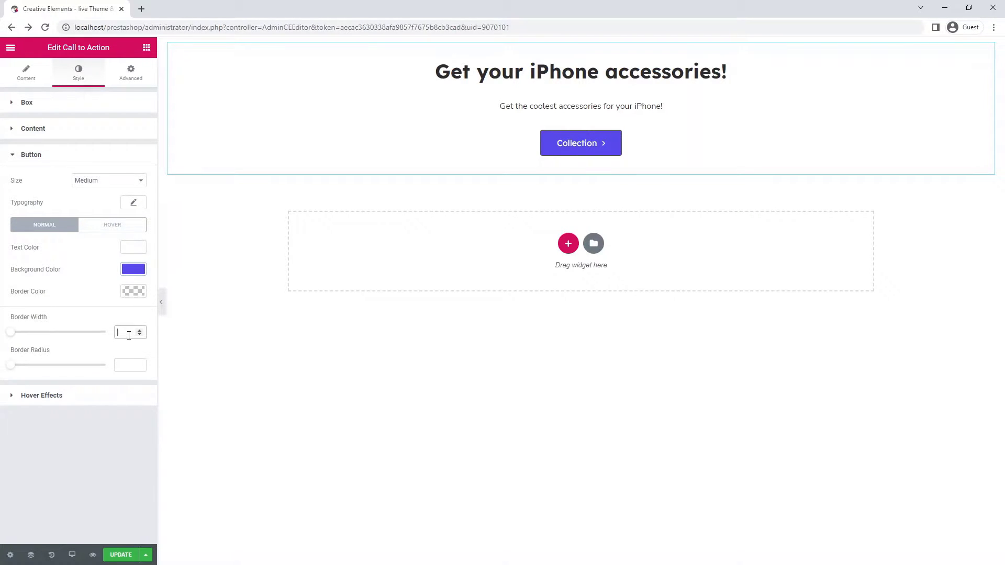
pyautogui.write('0')
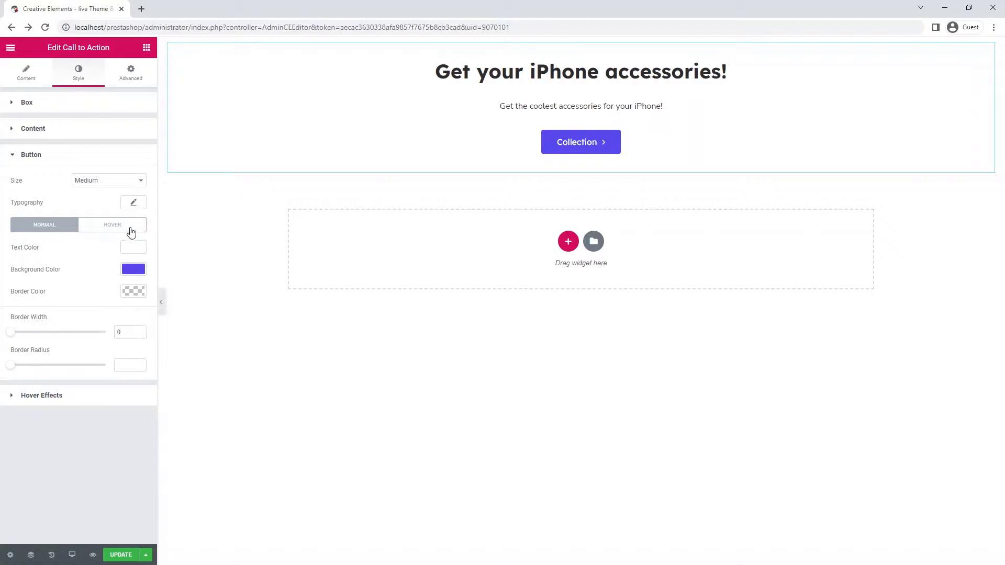
# Step: Set the button's hover background colour to #4133e8
pyautogui.click(132, 233)
pyautogui.click(131, 271)
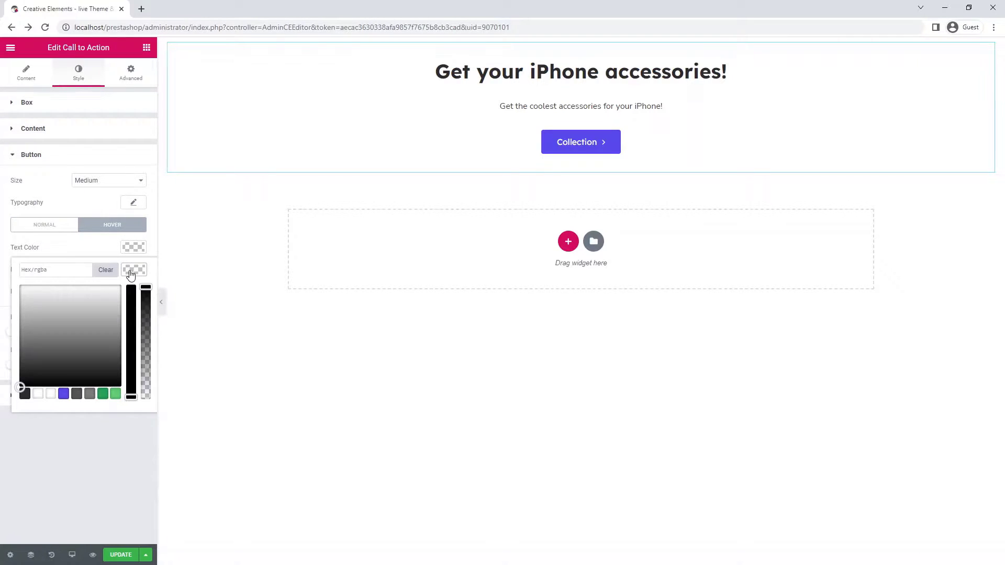
pyautogui.click(42, 268)
pyautogui.write('#4133e8')
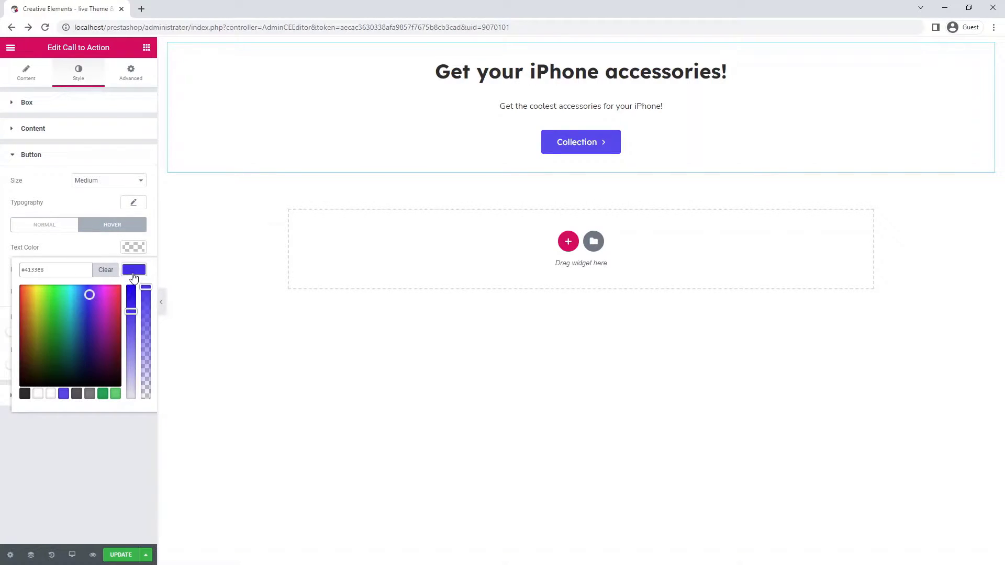
pyautogui.click(133, 270)
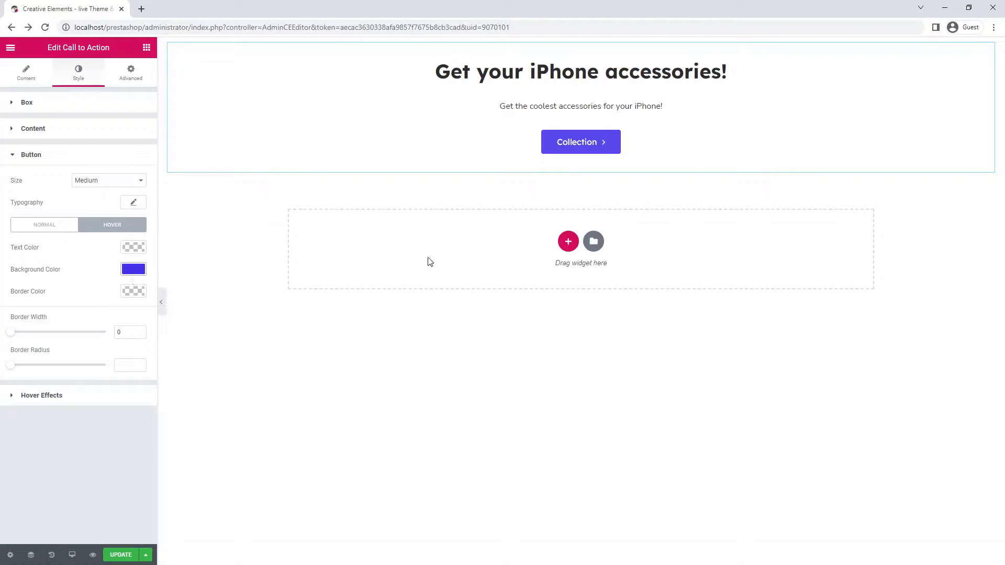
pyautogui.moveTo(581, 141)
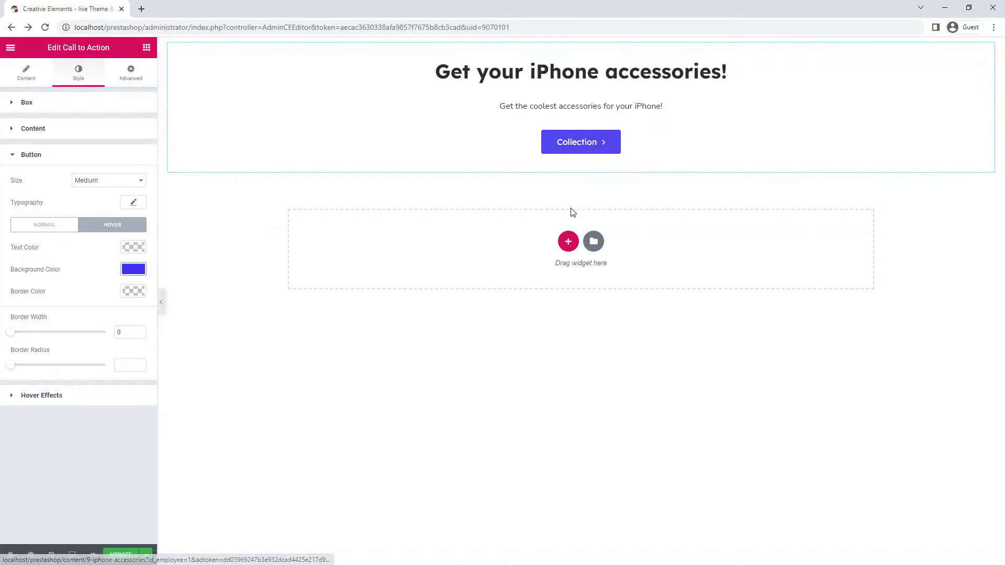
# Step: Add a one-column section 1400 wide with a 160 vh minimum height and stretched columns
pyautogui.click(568, 241)
pyautogui.click(440, 266)
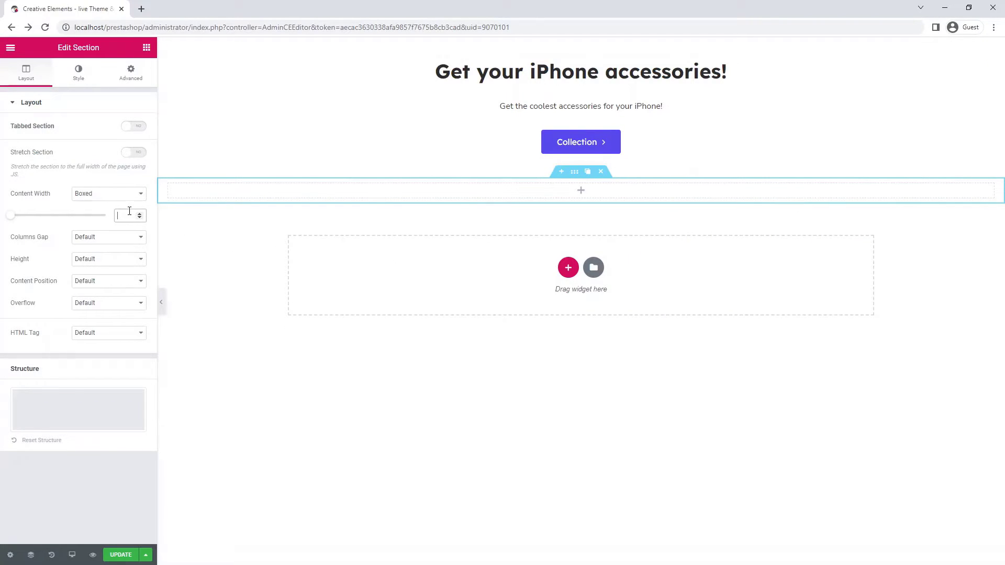
pyautogui.write('1400')
pyautogui.click(123, 259)
pyautogui.click(122, 289)
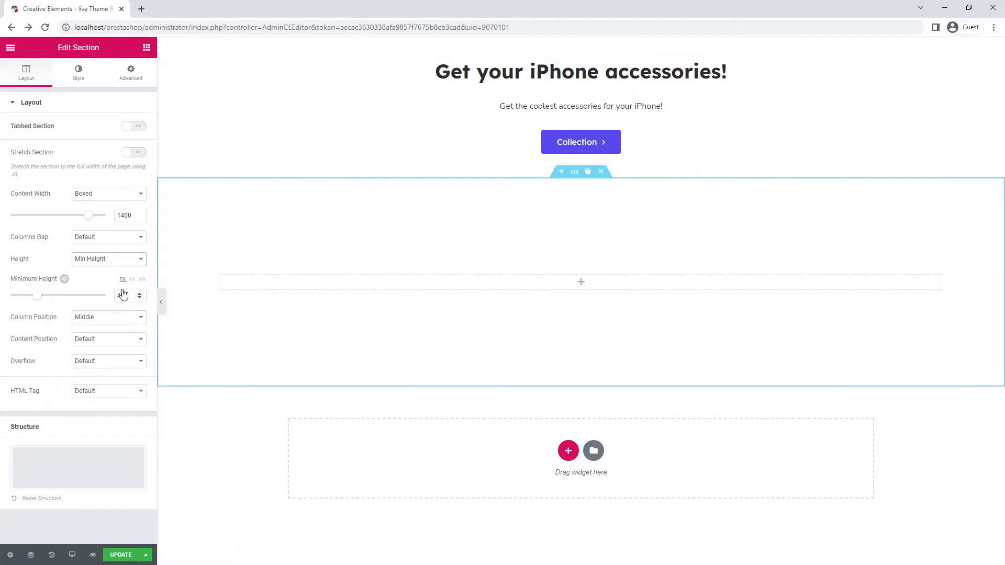
pyautogui.click(131, 281)
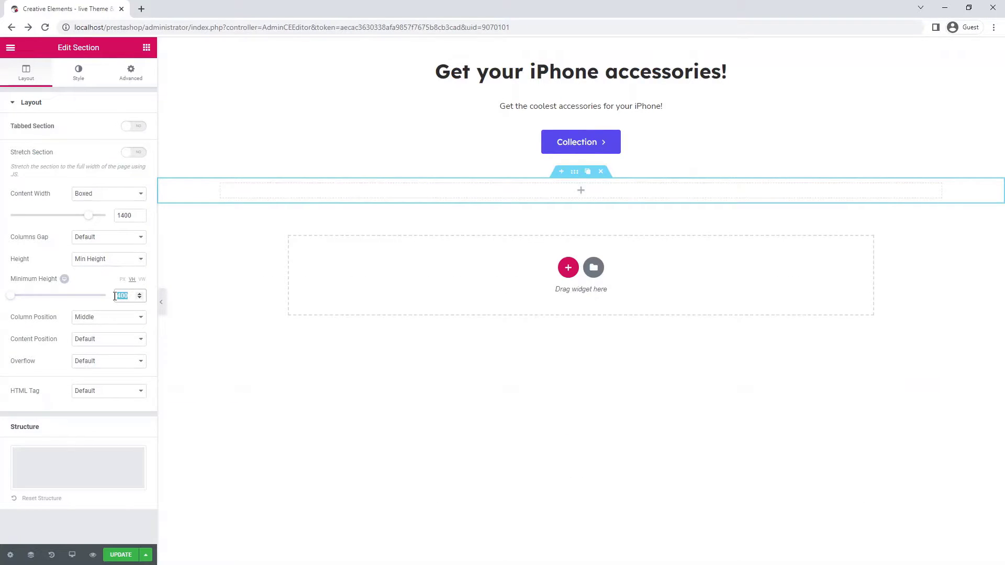
pyautogui.write('160')
pyautogui.click(113, 318)
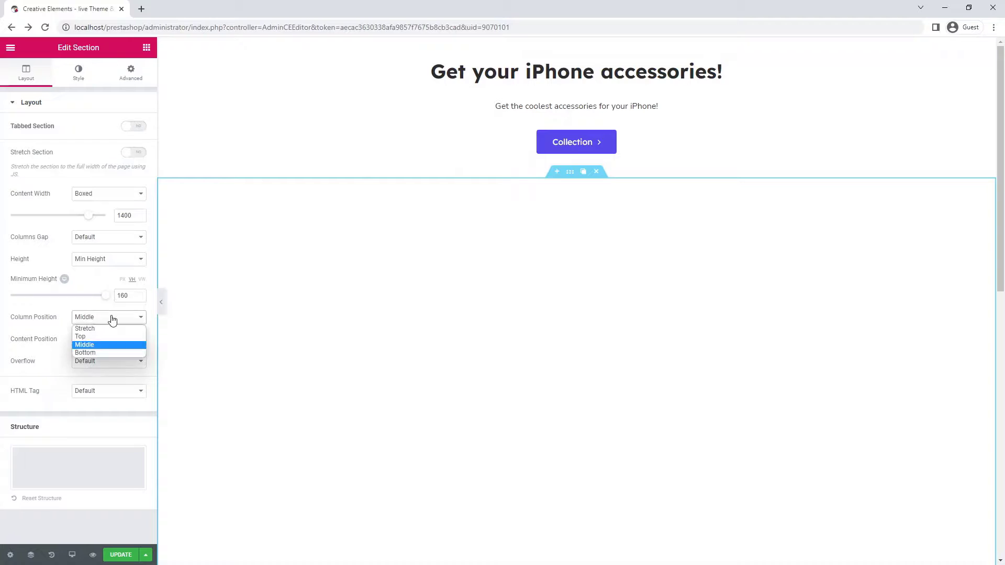
pyautogui.click(112, 329)
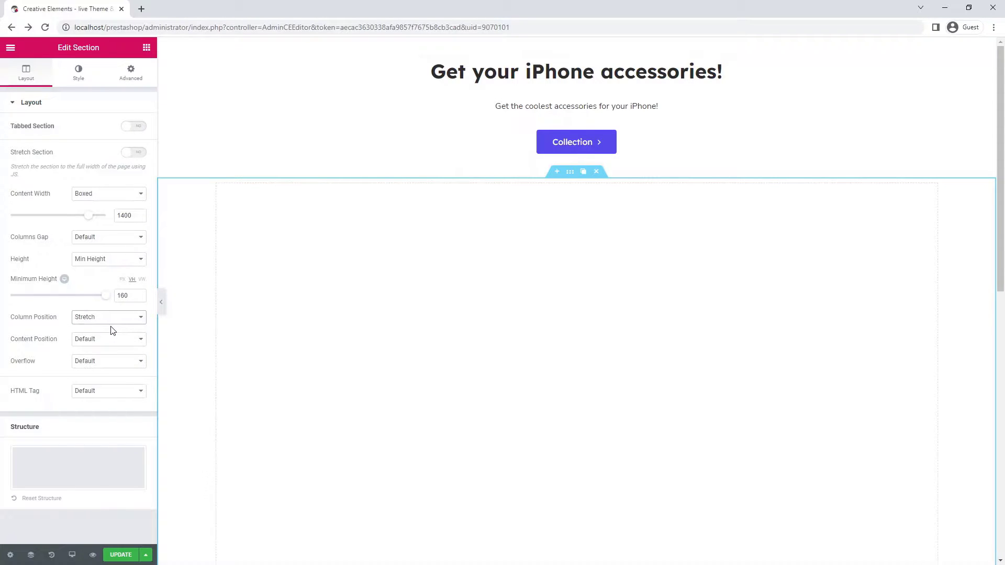
# Step: Add an image widget with the iphone-13 picture from the electro folder to the new section
pyautogui.click(146, 47)
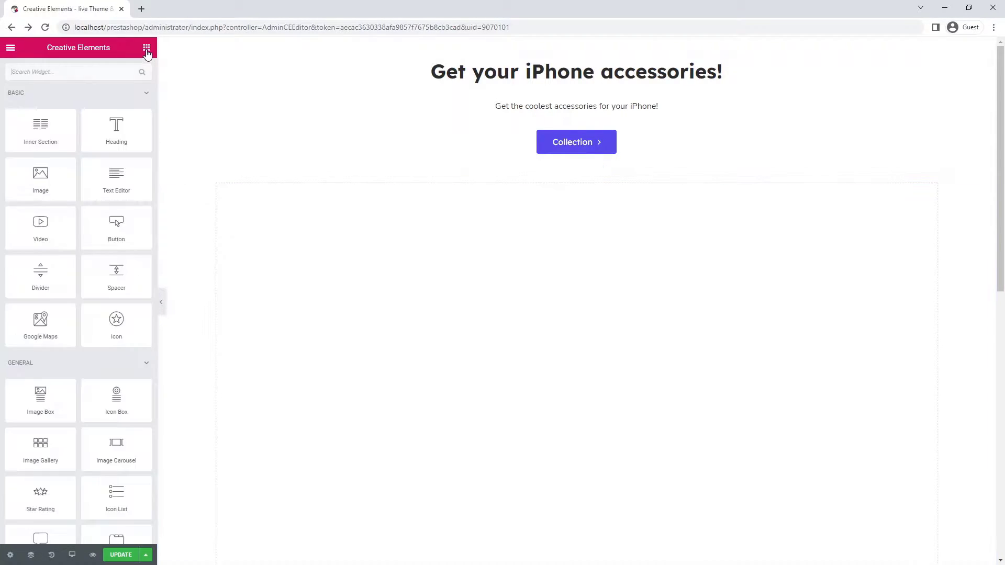
pyautogui.moveTo(40, 177); pyautogui.dragTo(488, 307)
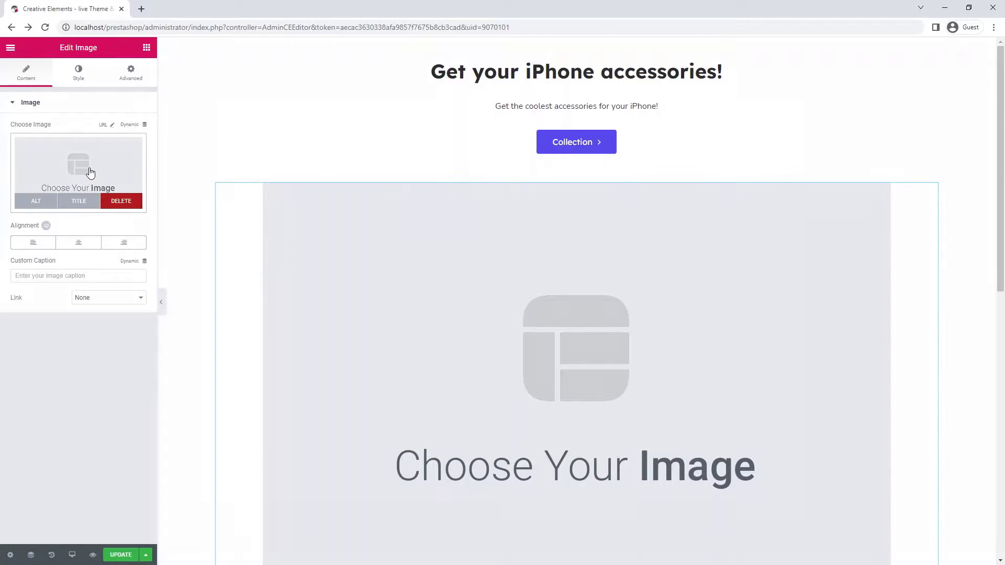
pyautogui.click(90, 174)
pyautogui.click(325, 184)
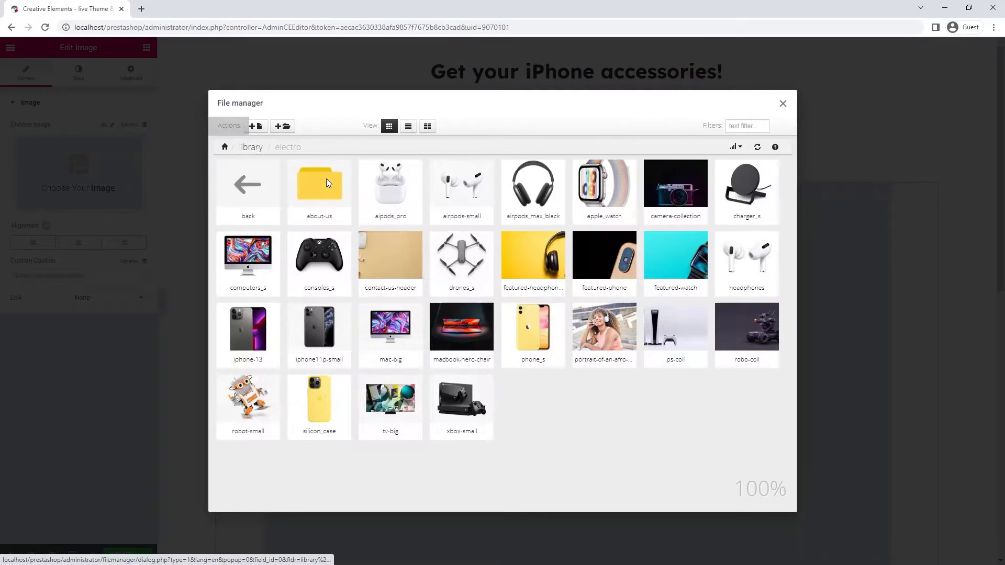
pyautogui.click(240, 332)
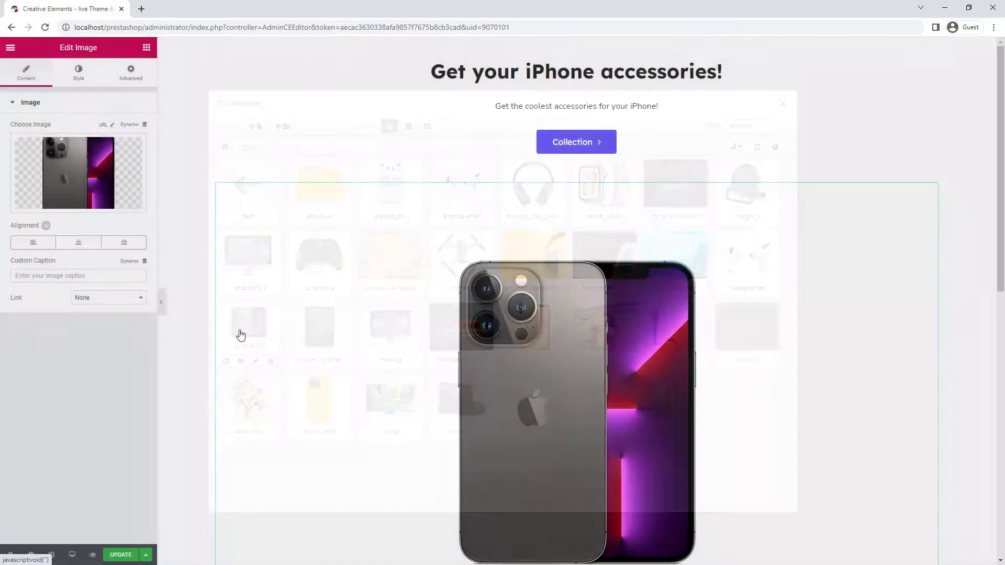
# Step: Set the iPhone image width to 50%
pyautogui.click(78, 74)
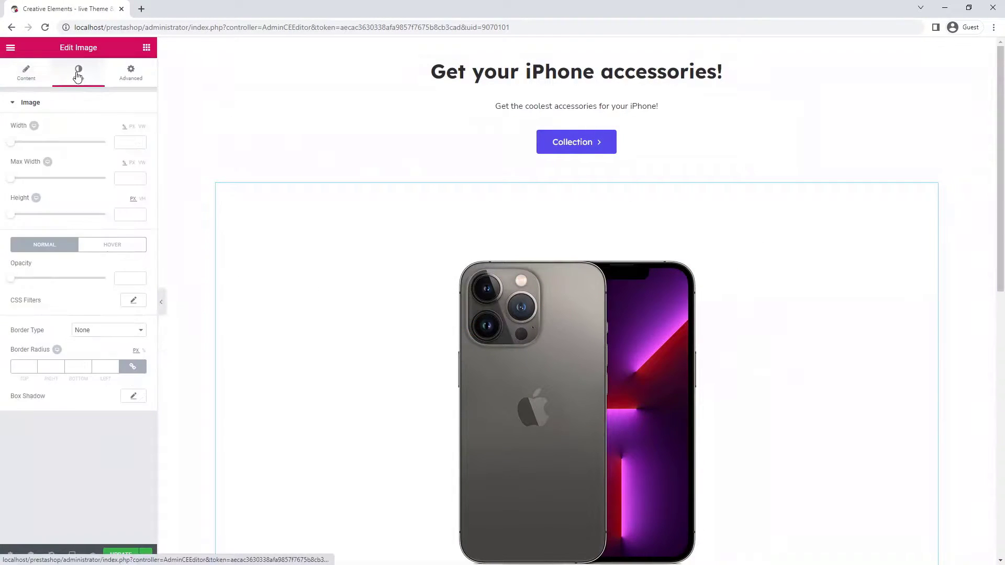
pyautogui.click(124, 142)
pyautogui.write('50')
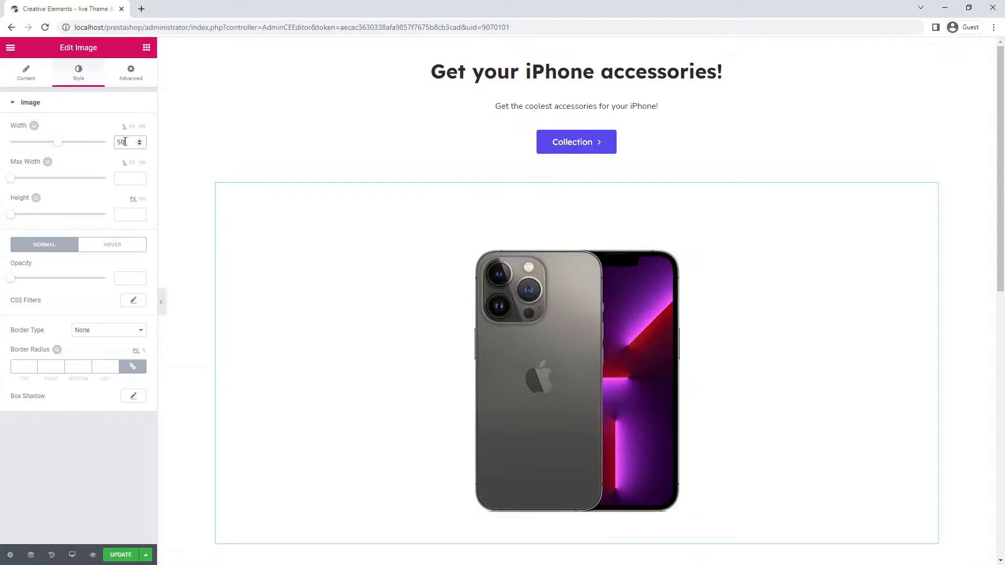
pyautogui.click(146, 48)
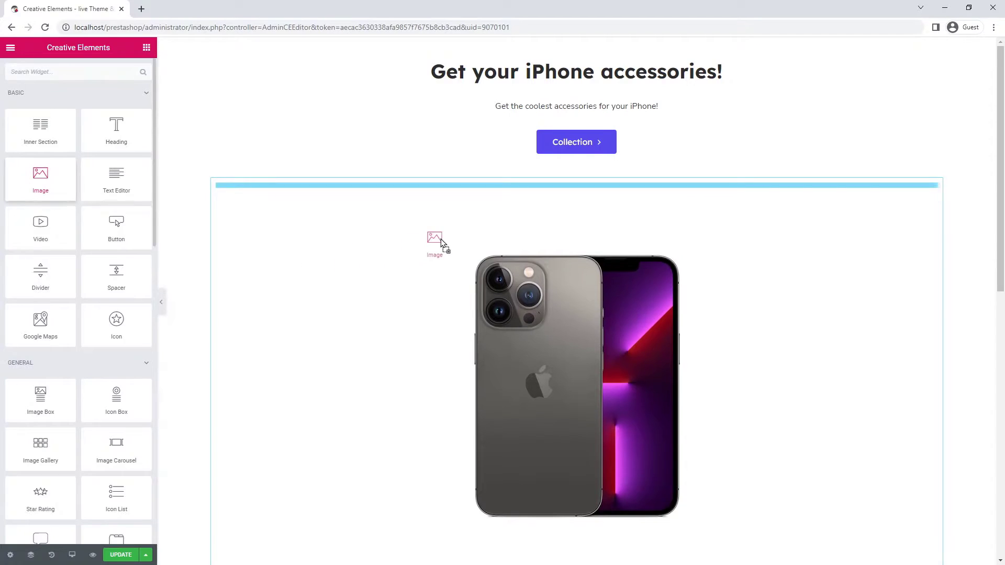
# Step: Add an image widget with the AirPods picture and set its width to 400px
pyautogui.moveTo(44, 173); pyautogui.dragTo(437, 241)
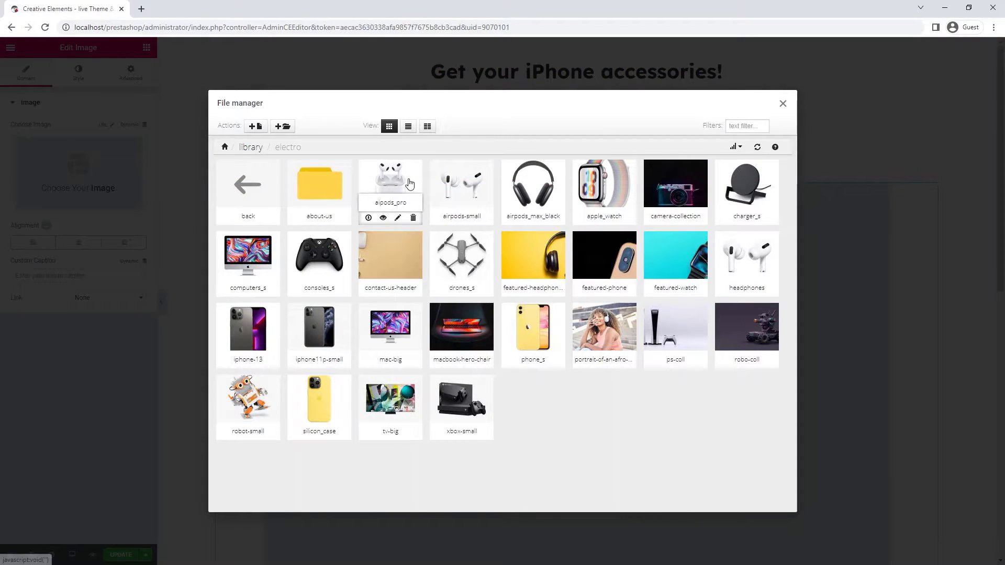
pyautogui.click(408, 183)
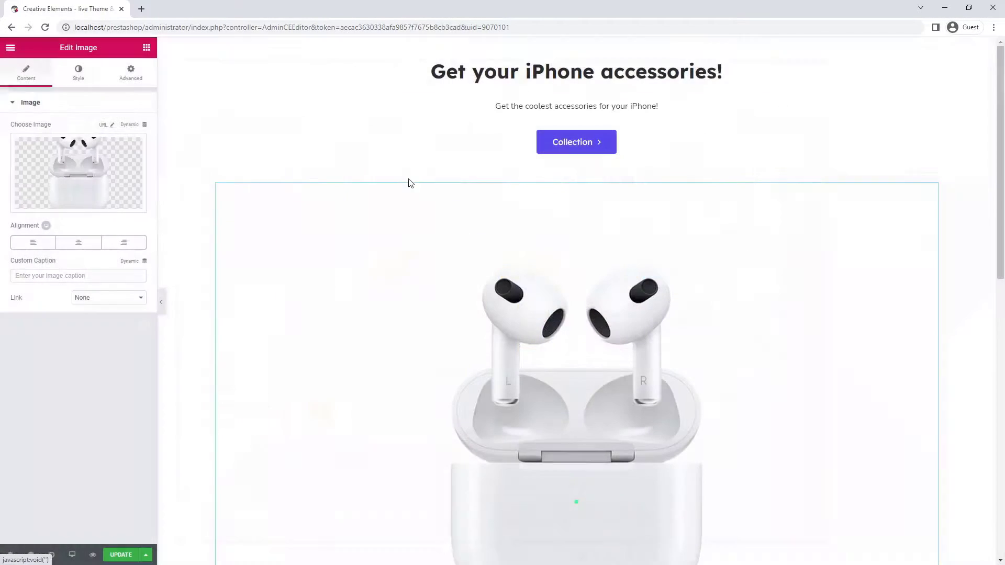
pyautogui.click(67, 89)
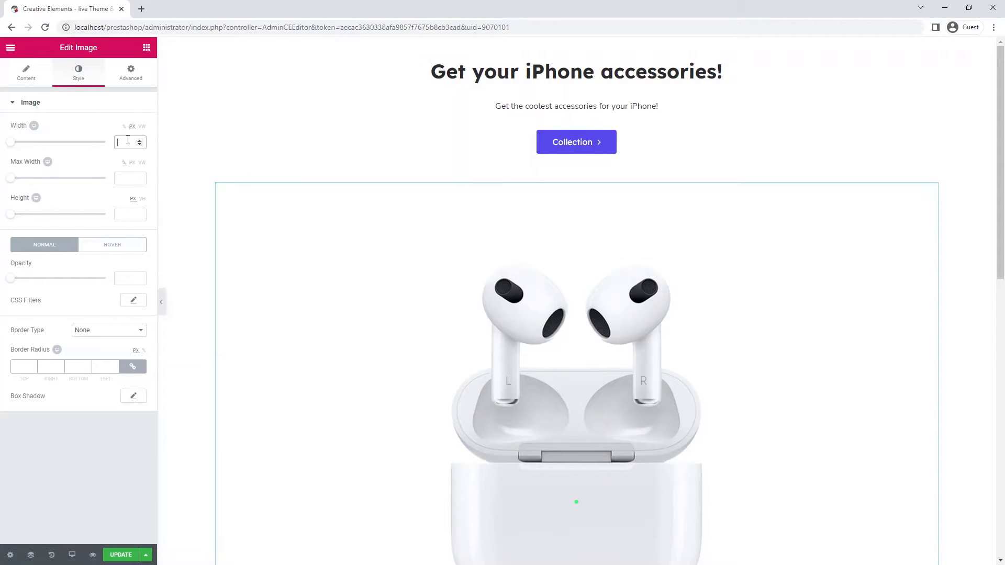
pyautogui.write('400')
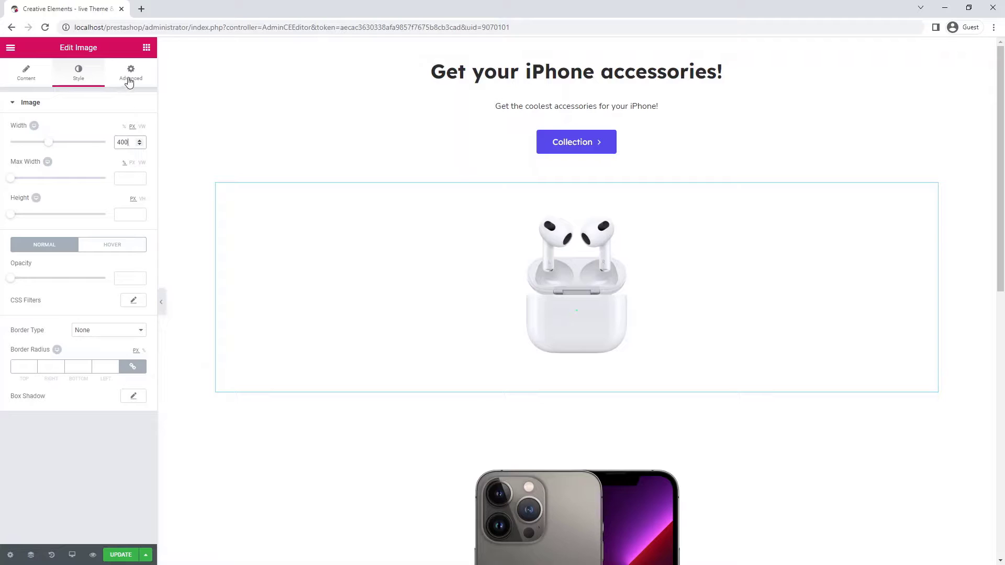
# Step: Position the AirPods inline and absolute, over the iPhone's left side
pyautogui.click(129, 79)
pyautogui.click(97, 413)
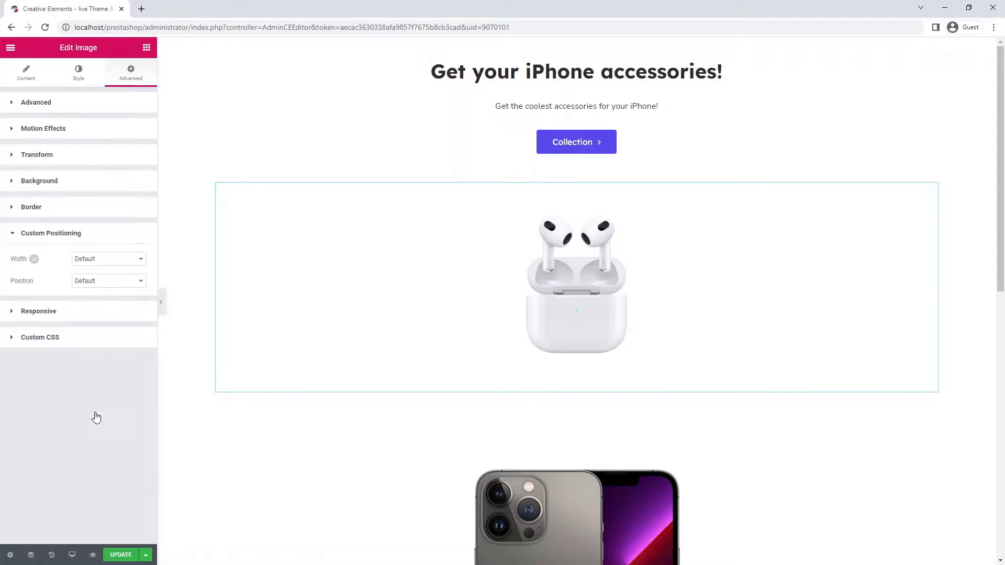
pyautogui.click(101, 263)
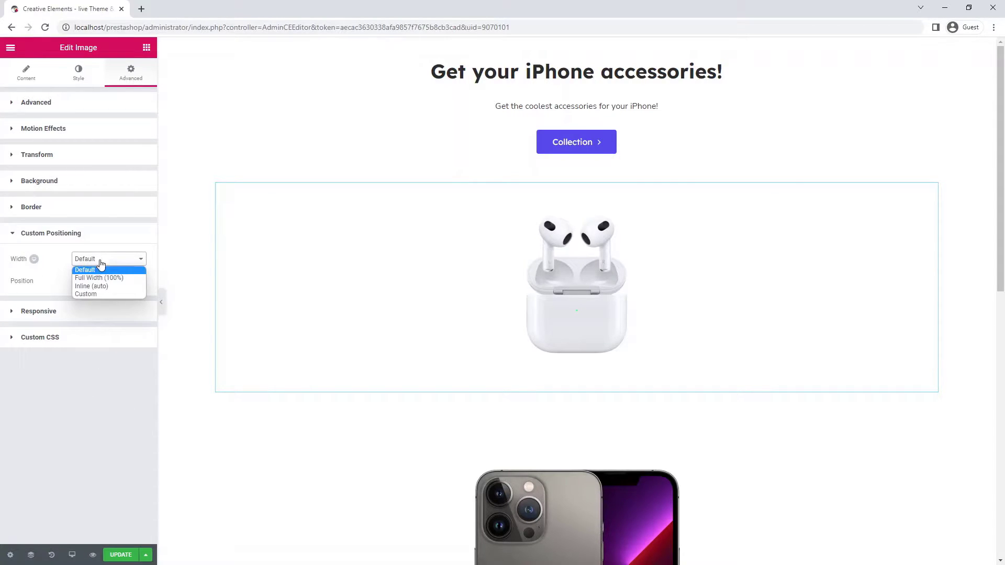
pyautogui.click(100, 286)
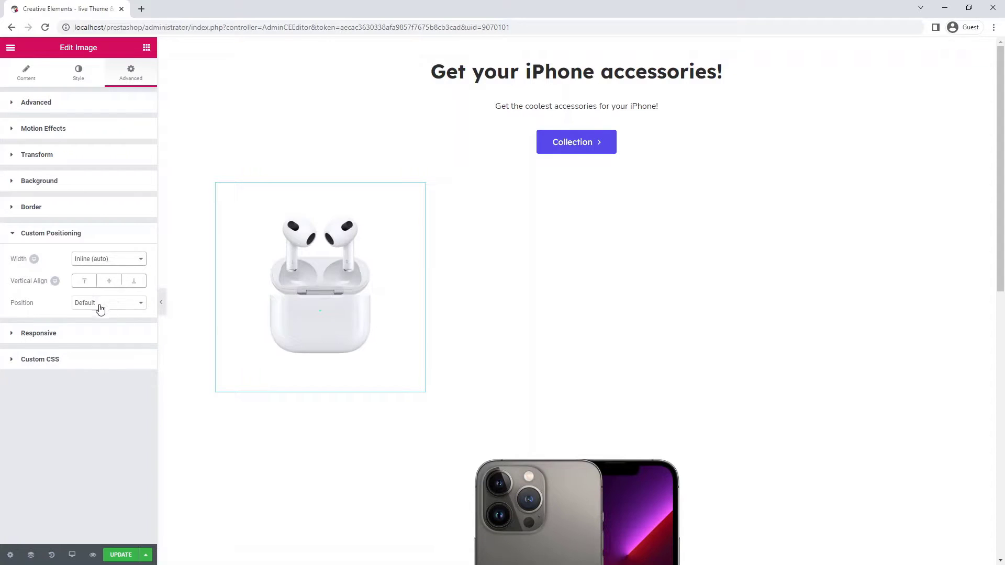
pyautogui.click(100, 305)
pyautogui.click(99, 322)
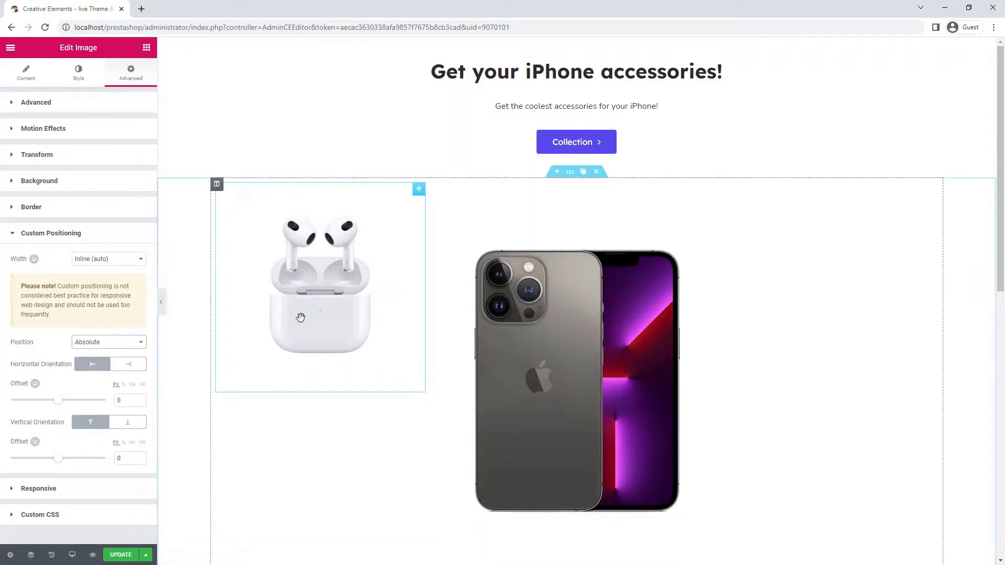
pyautogui.moveTo(315, 291)
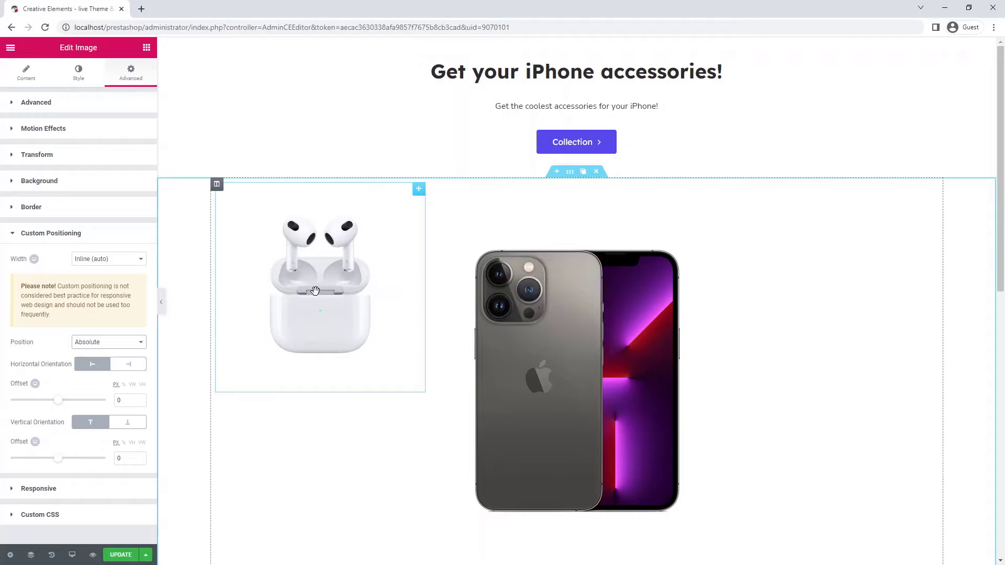
pyautogui.moveTo(314, 291); pyautogui.dragTo(431, 364)
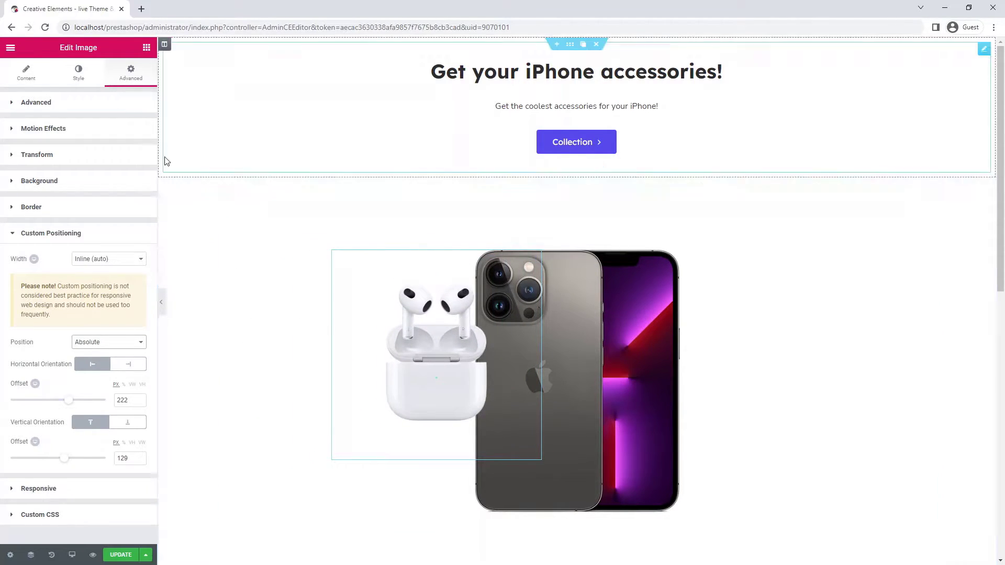
pyautogui.click(147, 47)
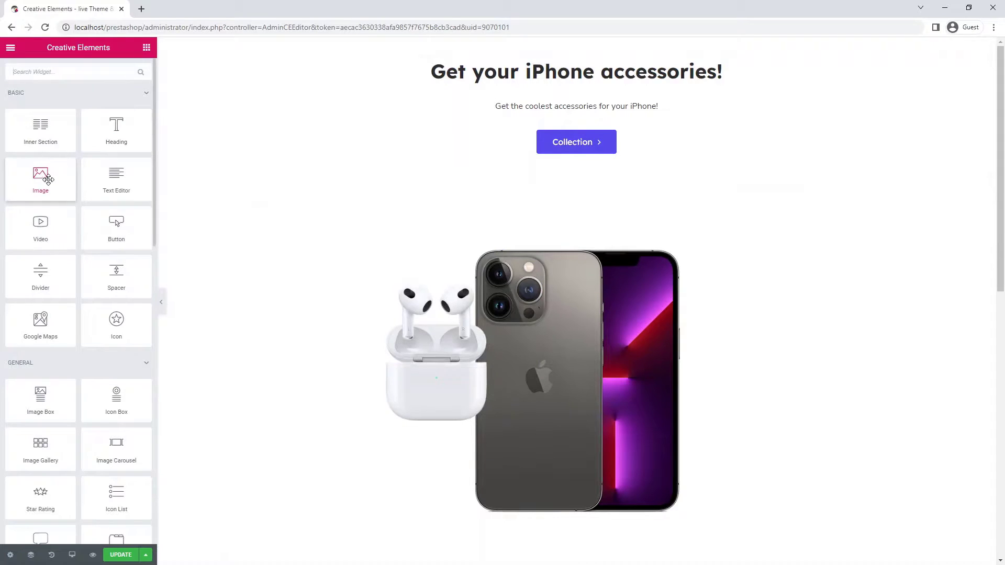
# Step: Add an image widget with the apple_watch picture and set its width to 300px
pyautogui.moveTo(43, 177)
pyautogui.mouseDown()
pyautogui.moveTo(340, 256)
pyautogui.moveTo(454, 249)
pyautogui.mouseUp()
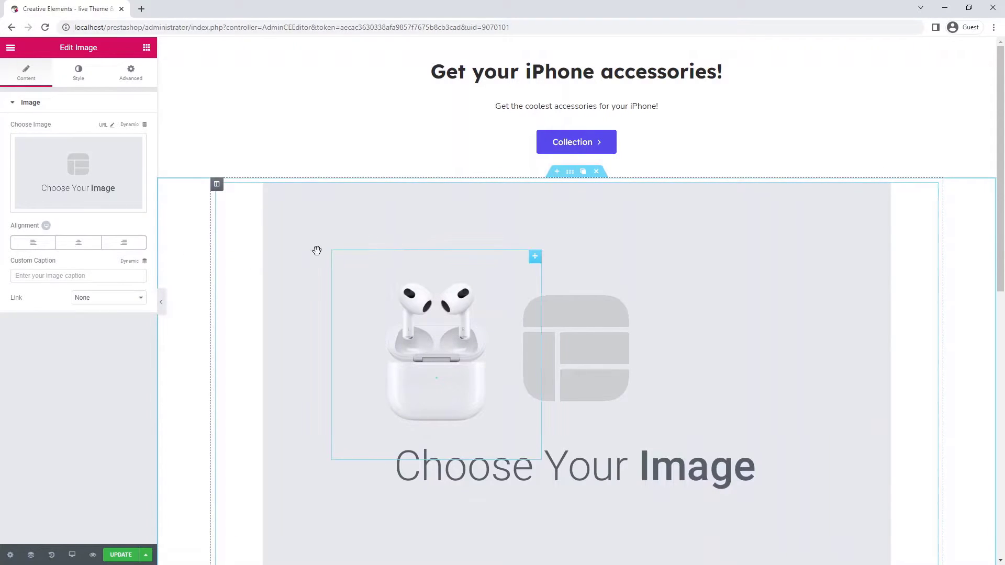
pyautogui.click(81, 170)
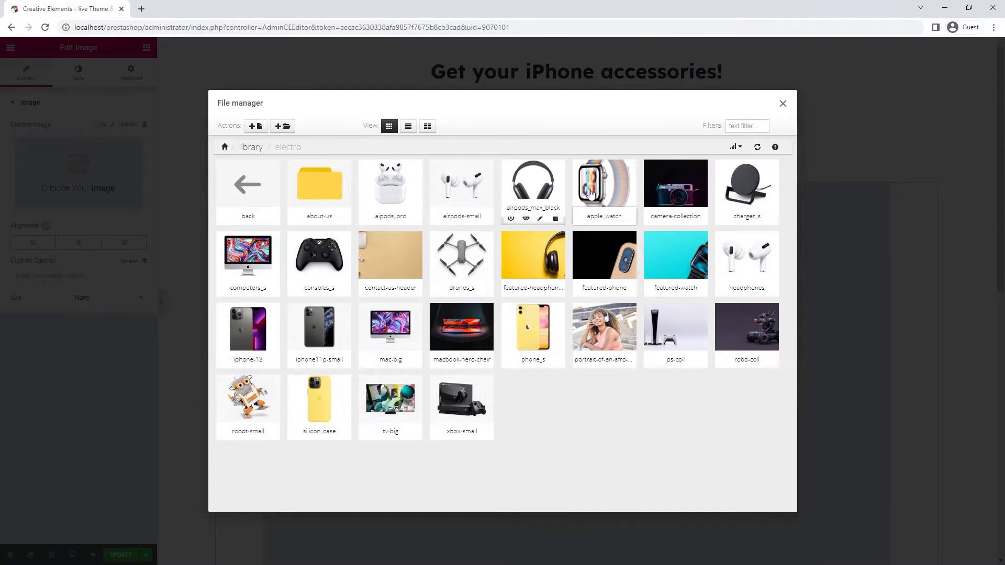
pyautogui.click(600, 181)
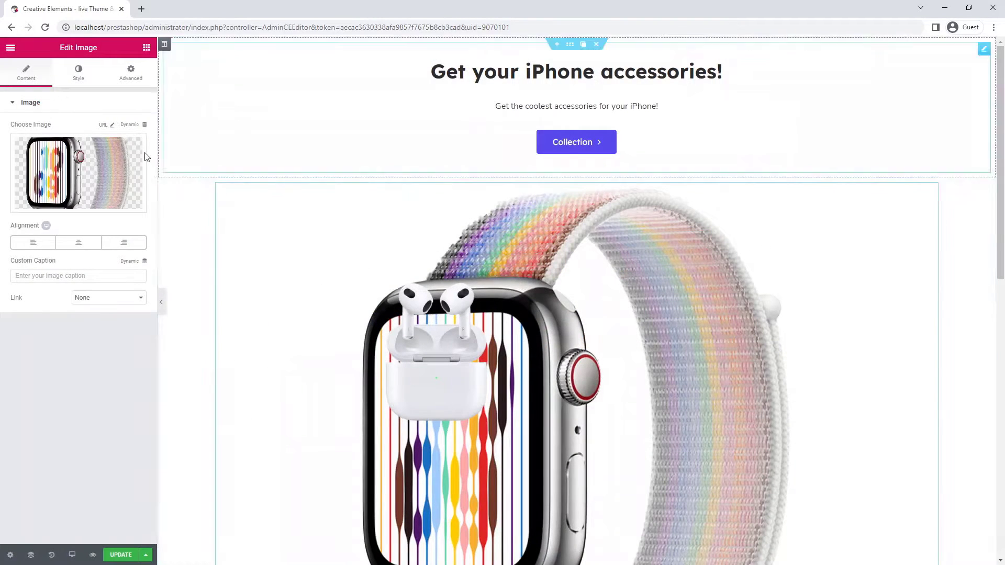
pyautogui.click(79, 74)
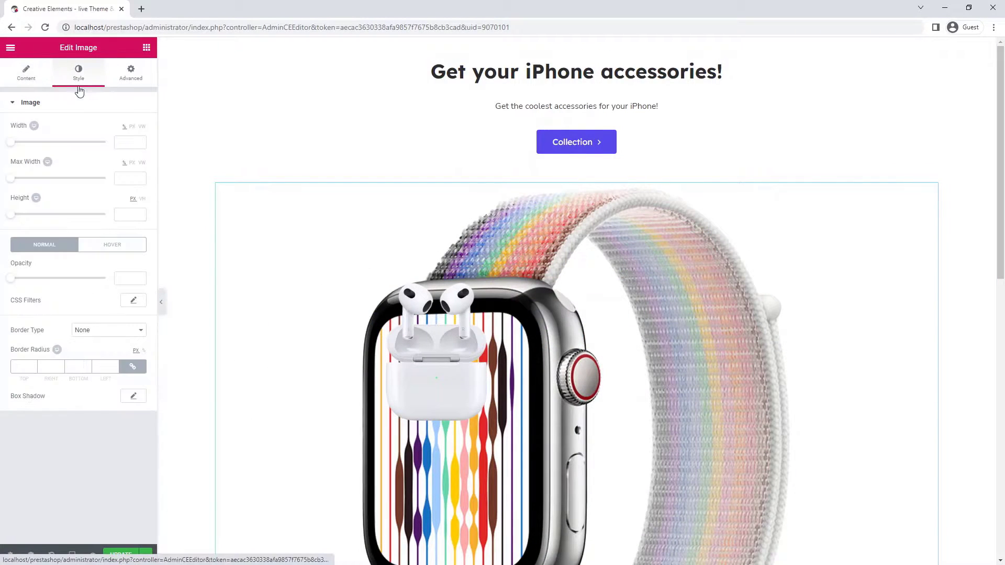
pyautogui.click(130, 141)
pyautogui.write('300')
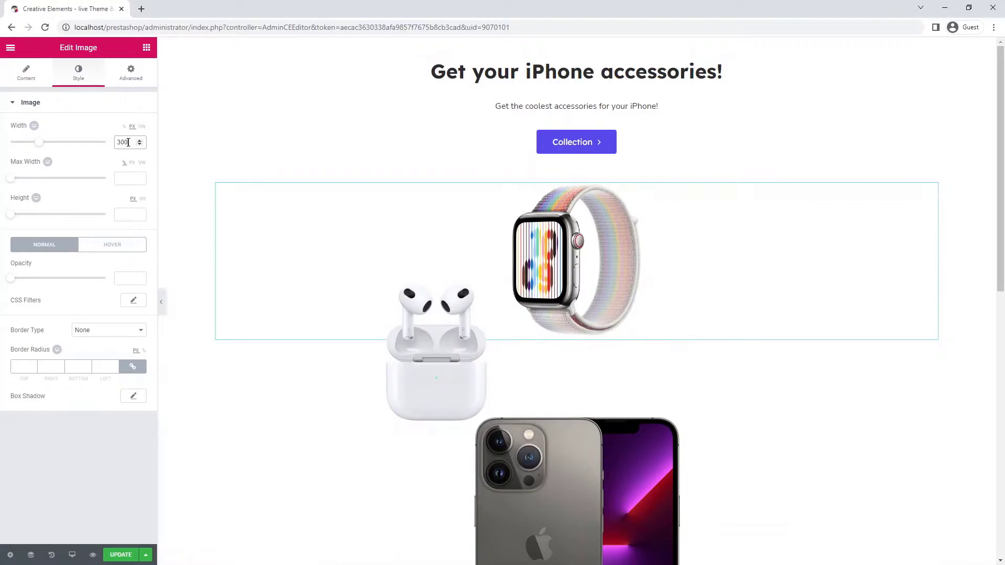
# Step: Position the watch inline and absolute, over the iPhone's lower right
pyautogui.click(130, 75)
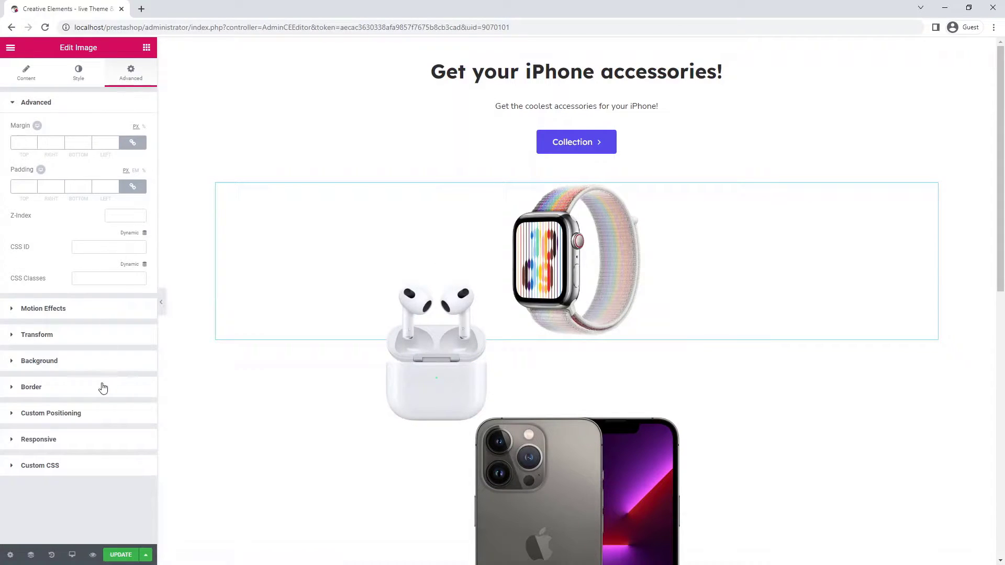
pyautogui.click(101, 416)
pyautogui.click(92, 260)
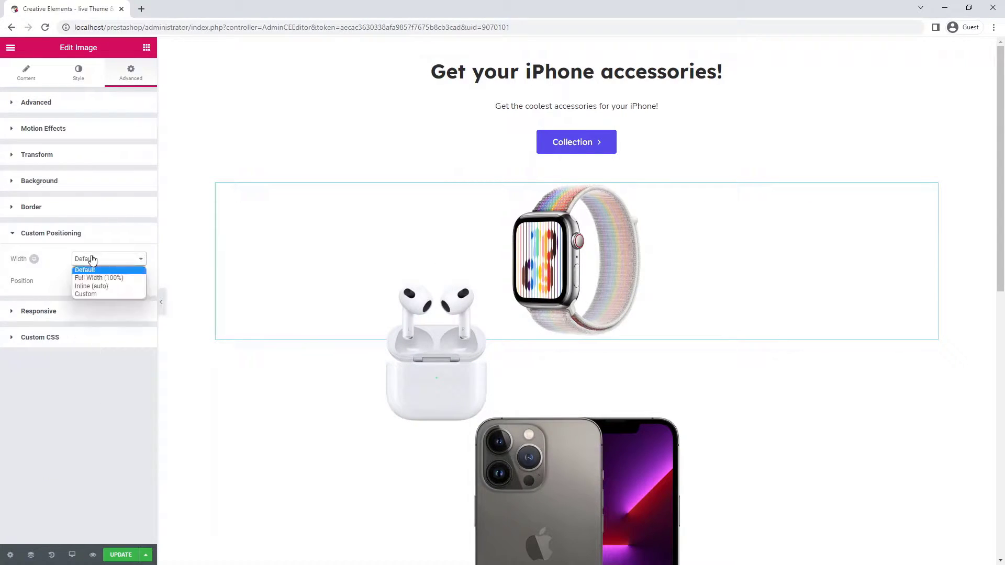
pyautogui.click(91, 286)
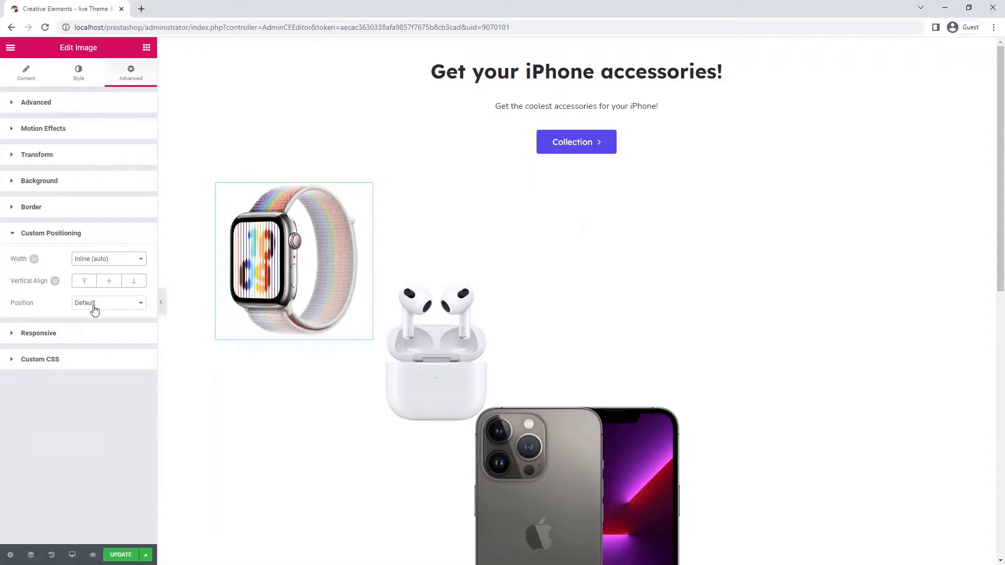
pyautogui.click(95, 304)
pyautogui.click(88, 323)
pyautogui.moveTo(294, 260)
pyautogui.moveTo(286, 227); pyautogui.dragTo(705, 454)
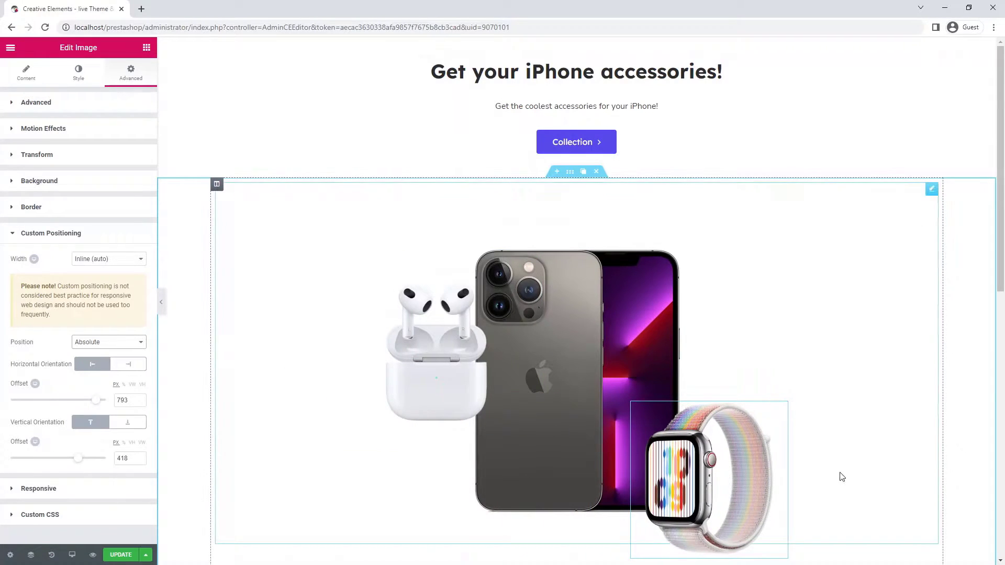
pyautogui.scroll(-2, 929, 382)
pyautogui.scroll(-2, 929, 383)
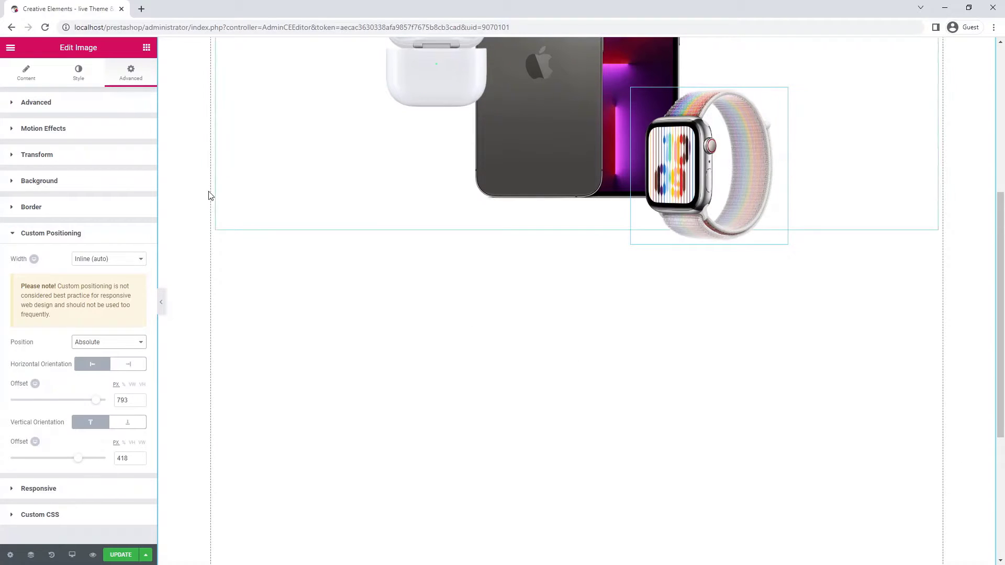
# Step: Add a three-column inner section below the images with Full Width content width
pyautogui.click(146, 48)
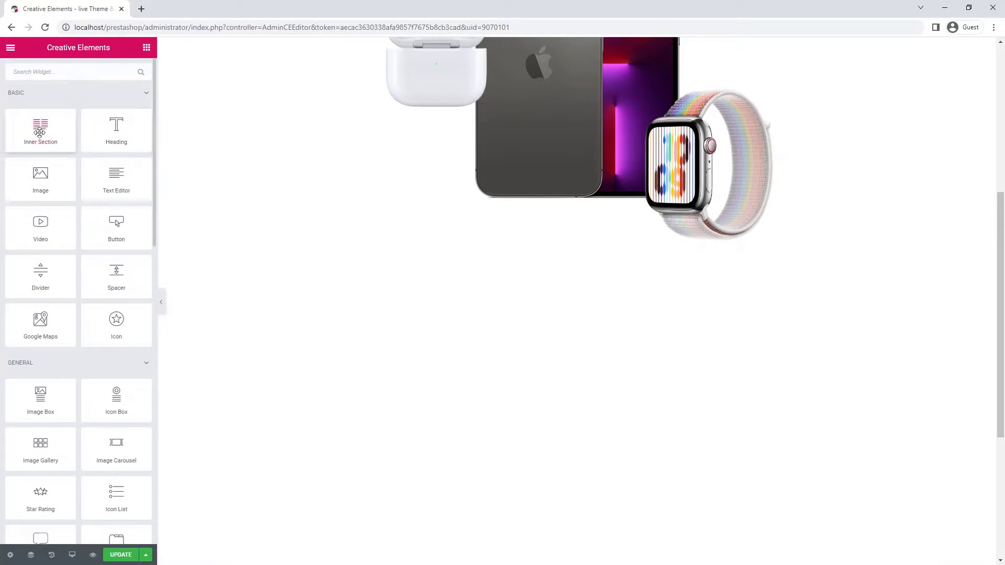
pyautogui.moveTo(40, 128)
pyautogui.mouseDown()
pyautogui.moveTo(558, 241)
pyautogui.moveTo(561, 208)
pyautogui.mouseUp()
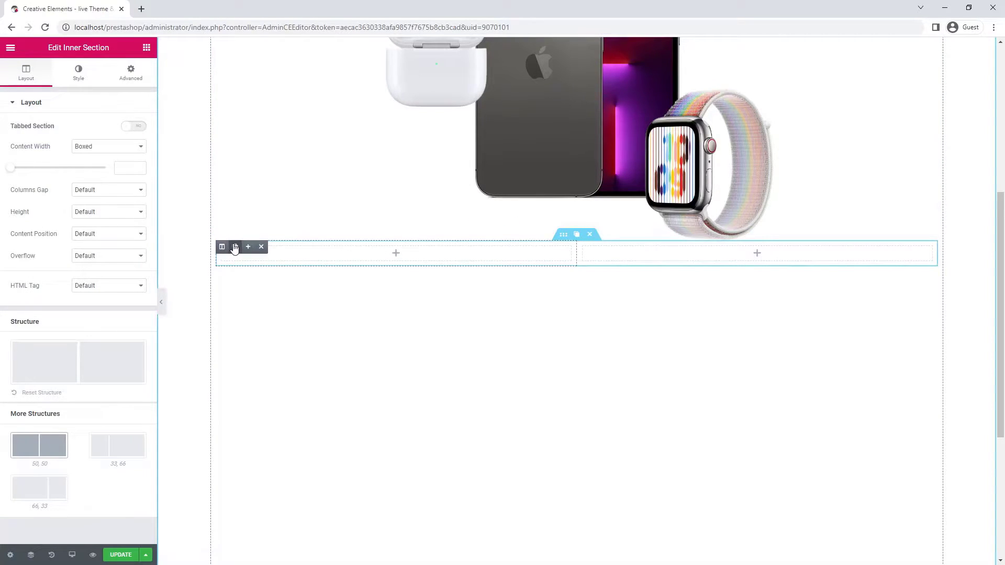
pyautogui.click(234, 248)
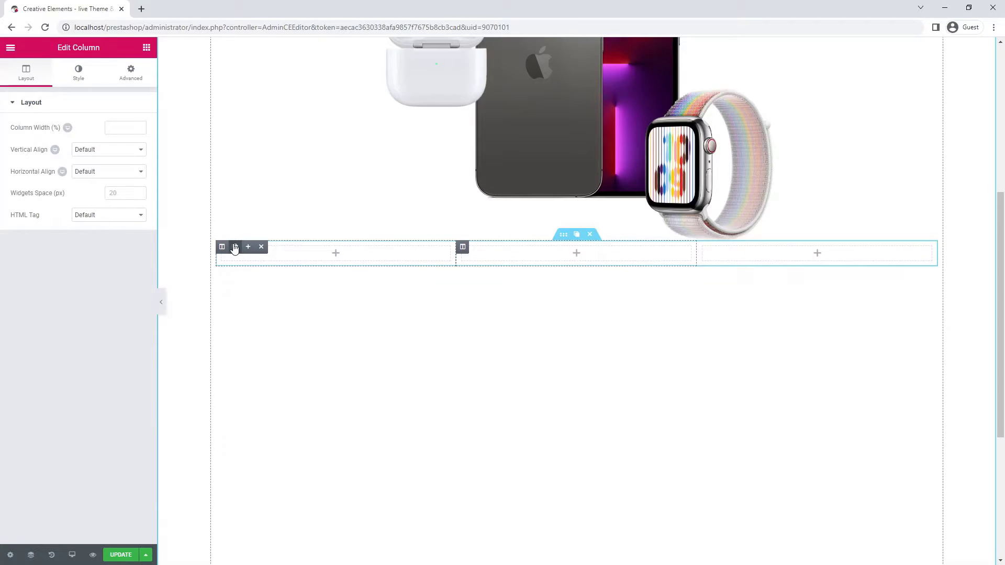
pyautogui.click(564, 235)
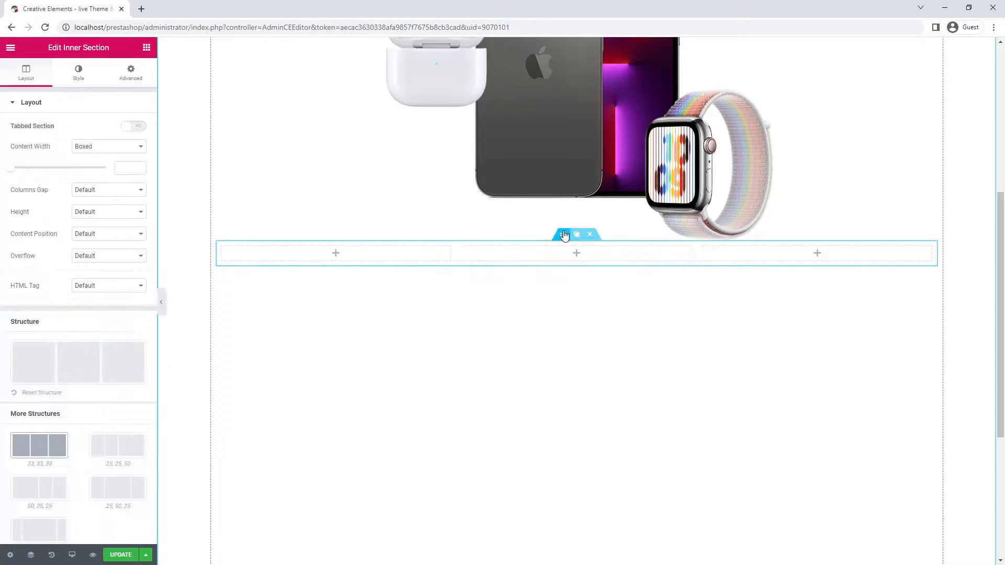
pyautogui.click(99, 150)
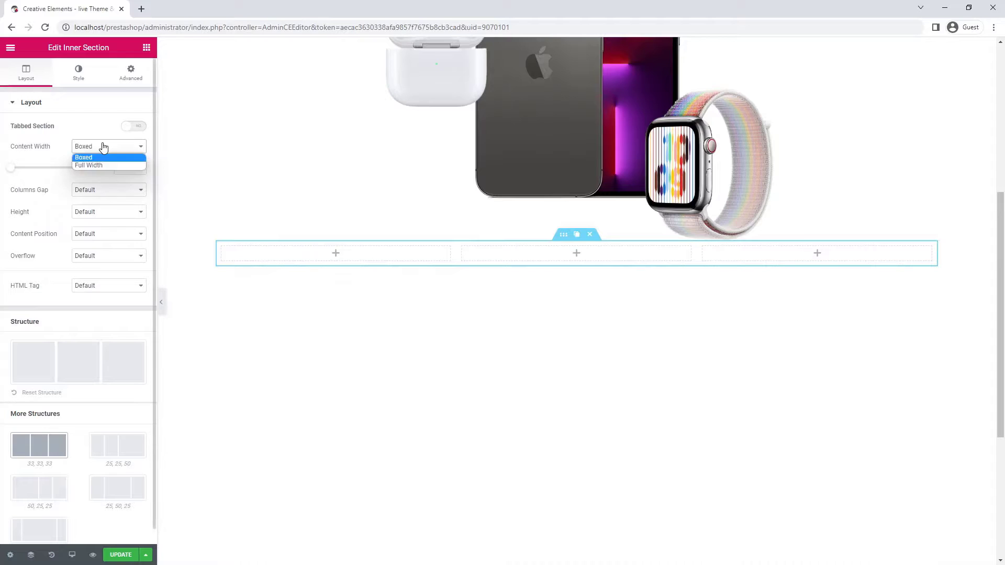
pyautogui.click(102, 166)
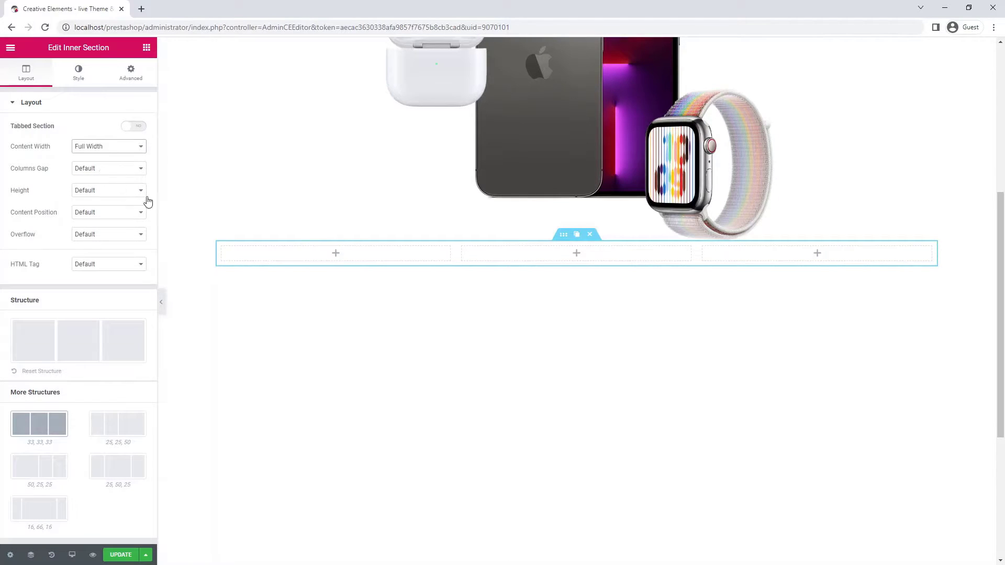
pyautogui.scroll(1, 763, 118)
pyautogui.scroll(3, 765, 118)
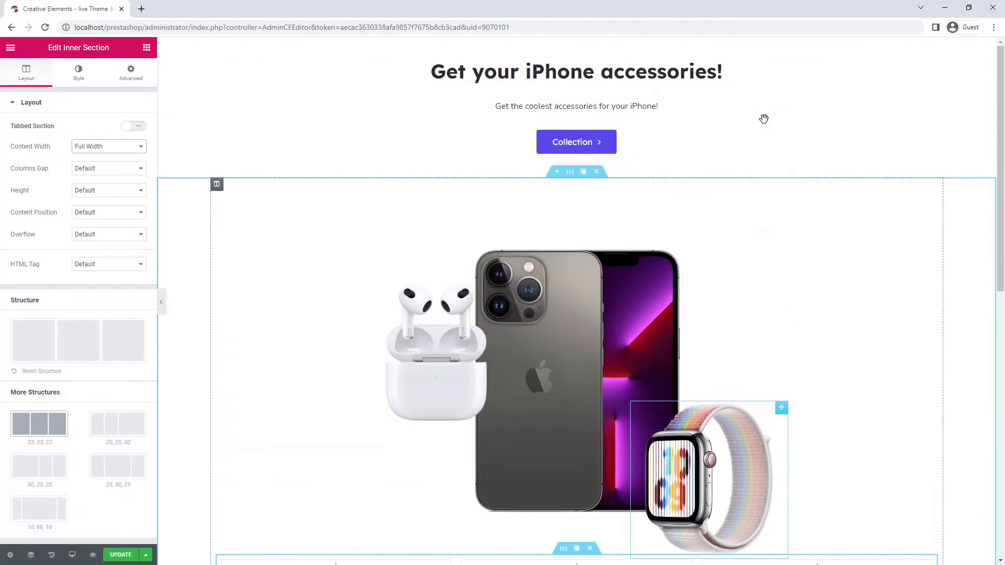
# Step: Duplicate the call-to-action, retitle it 'Apple Airpods Max', paste its description and remove the button
pyautogui.click(984, 49)
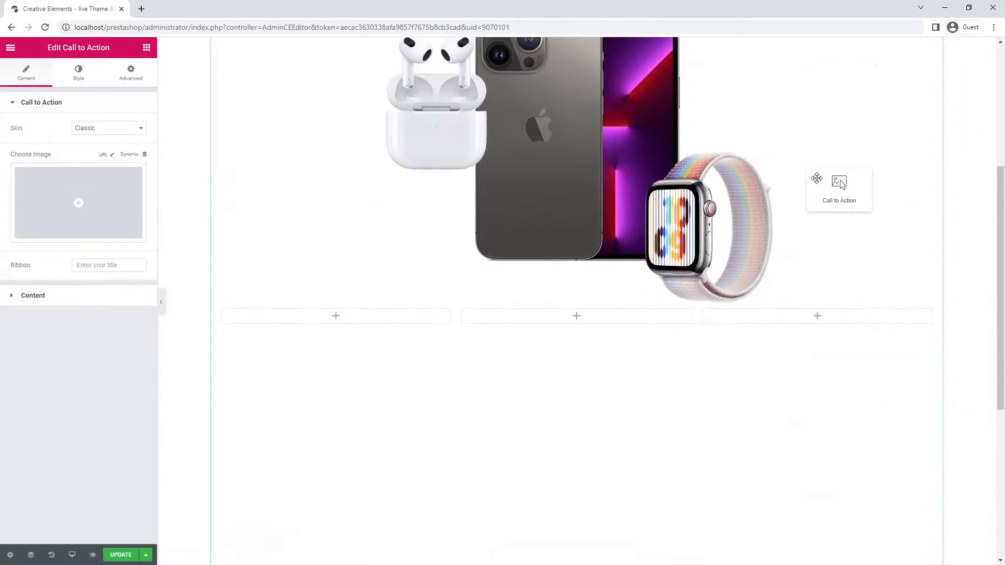
pyautogui.moveTo(985, 62); pyautogui.dragTo(334, 315)
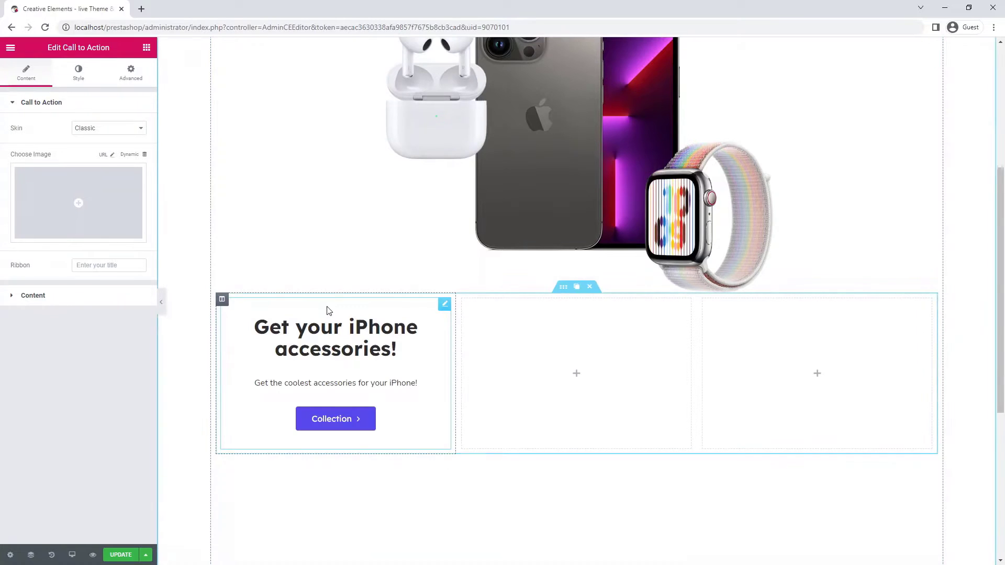
pyautogui.scroll(-1, 345, 315)
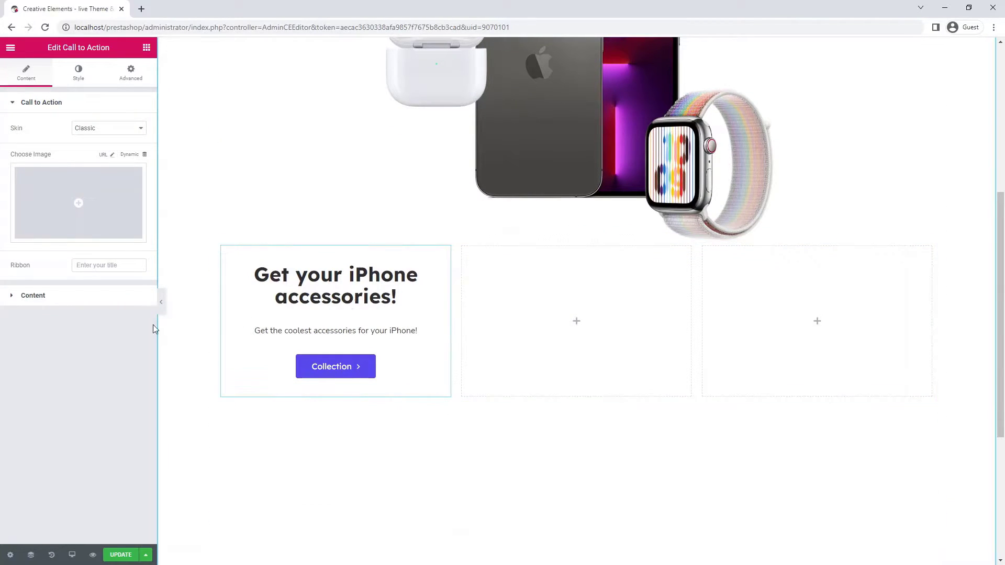
pyautogui.click(55, 299)
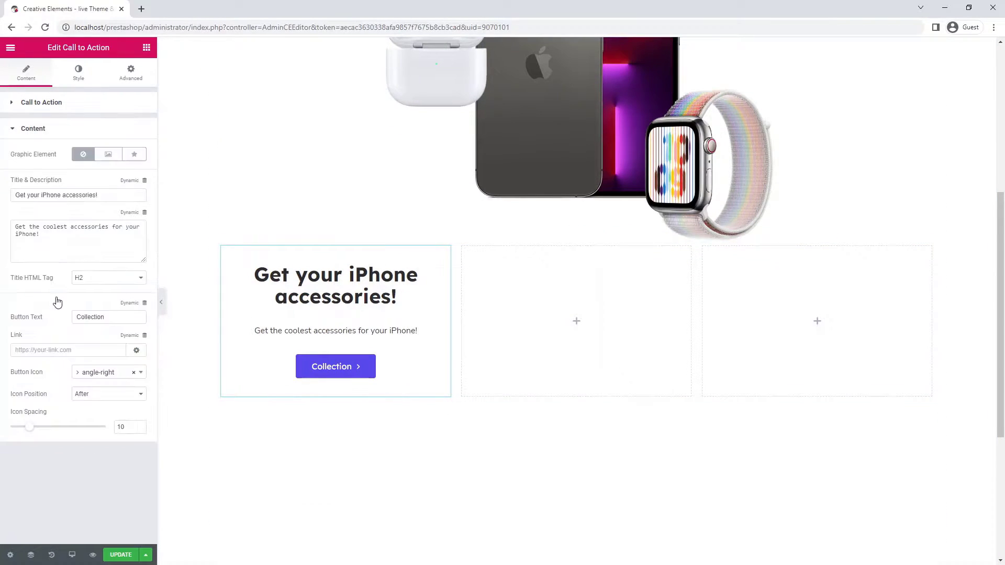
pyautogui.click(105, 196)
pyautogui.hotkey('ctrl', 'a')
pyautogui.write('Apple Airpods Max')
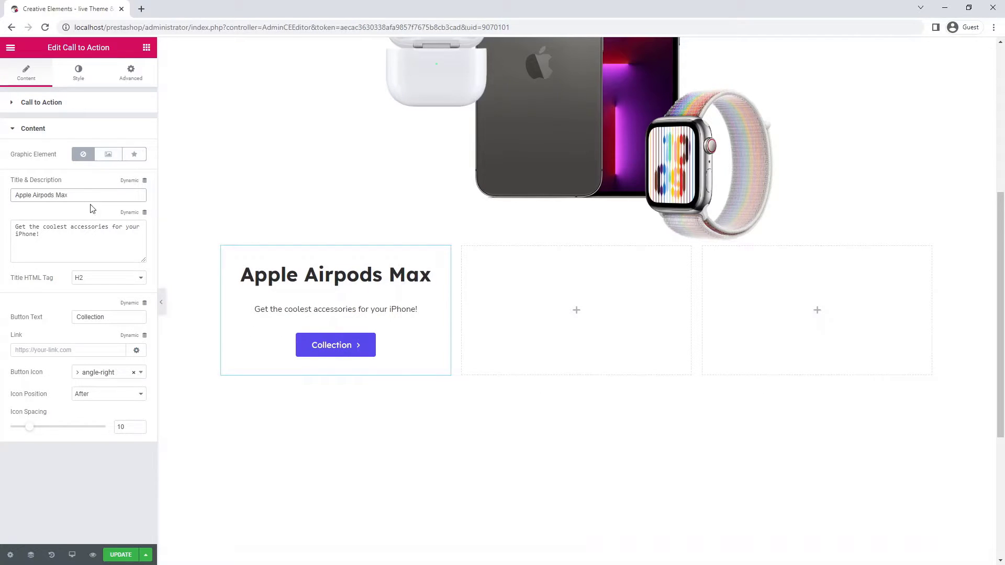
pyautogui.click(45, 232)
pyautogui.hotkey('ctrl', 'a')
pyautogui.write('Apple-designed dynamic driver provides high-fidelity audio. Active Noise Cancellation blocks outside noise, so you can immerse yourself in music.')
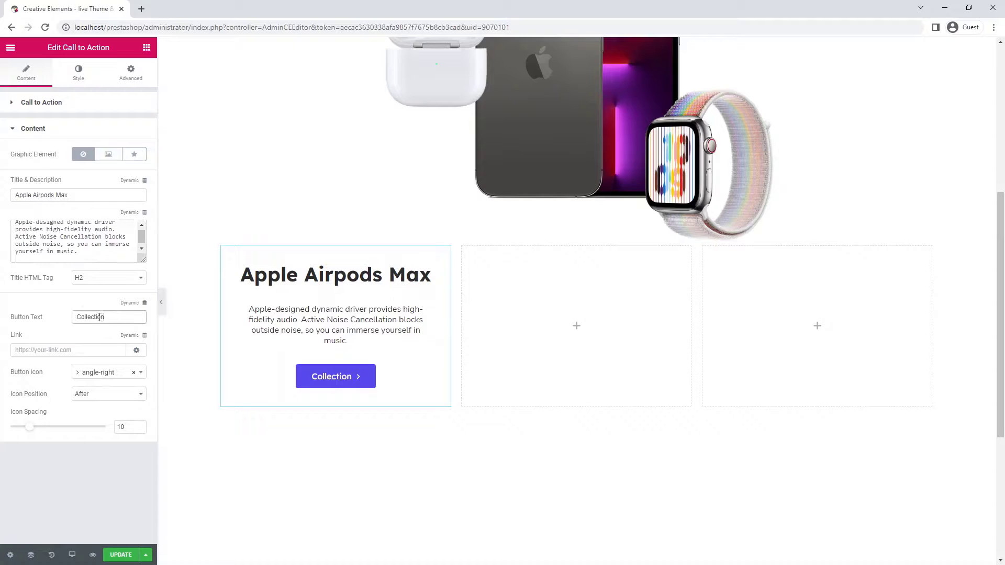
pyautogui.moveTo(111, 317); pyautogui.dragTo(71, 318)
pyautogui.press('BackSpace')
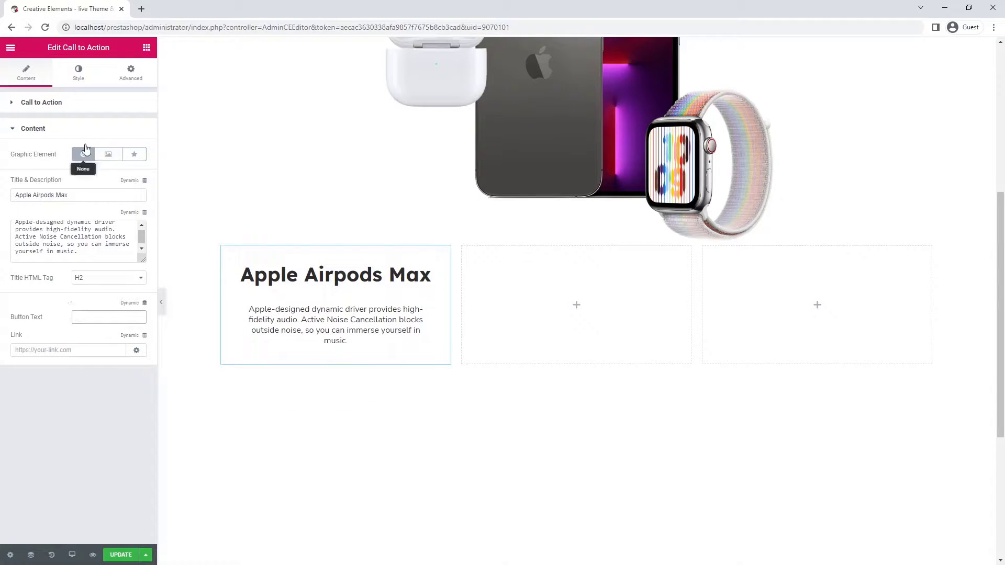
# Step: Left-align the card, set its padding to 0 and title spacing to 20
pyautogui.click(78, 73)
pyautogui.click(84, 173)
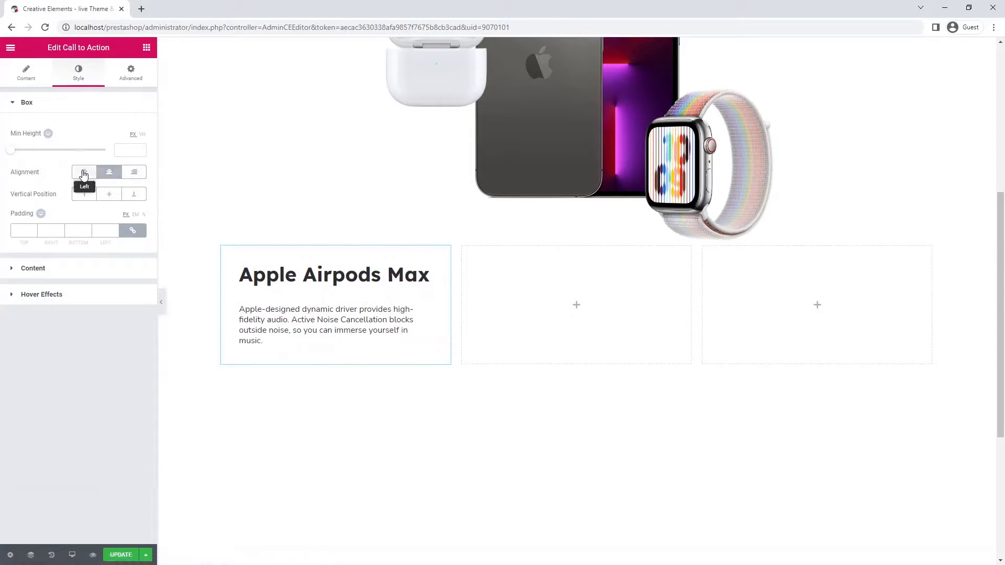
pyautogui.click(101, 231)
pyautogui.write('0')
pyautogui.click(99, 271)
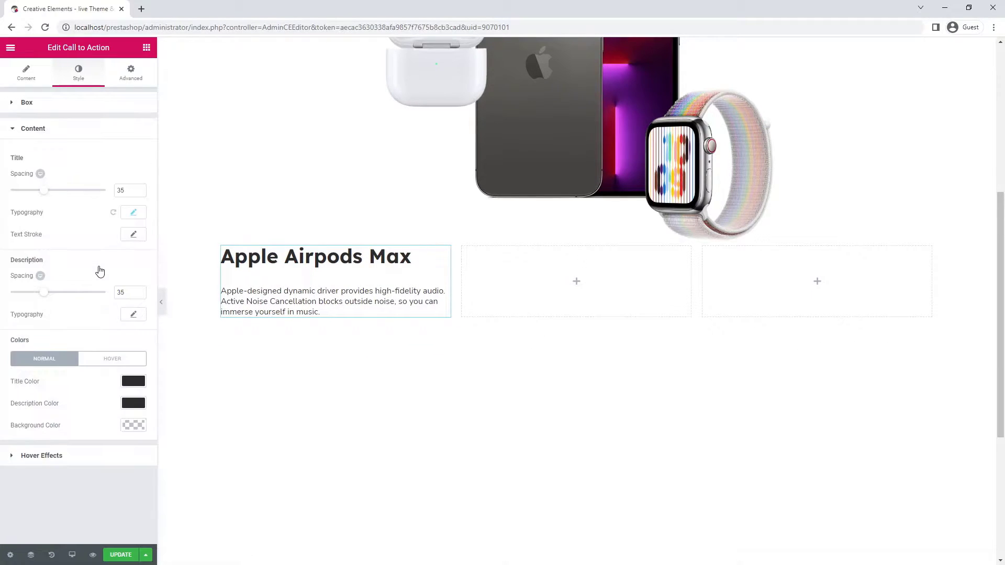
pyautogui.click(127, 190)
pyautogui.write('20')
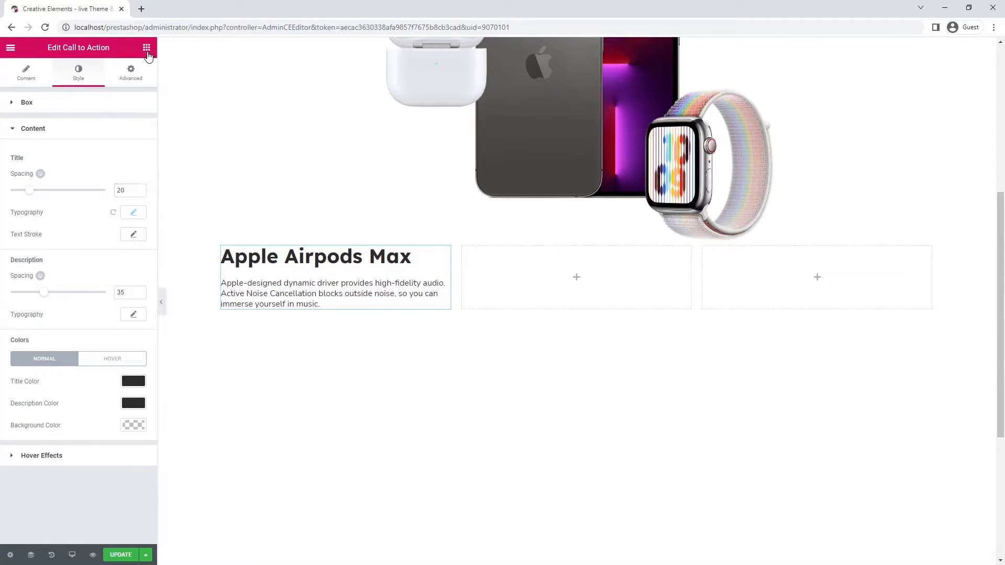
# Step: Add an Image widget to the right column showing airpods_max_black
pyautogui.click(146, 49)
pyautogui.moveTo(24, 186); pyautogui.dragTo(781, 286)
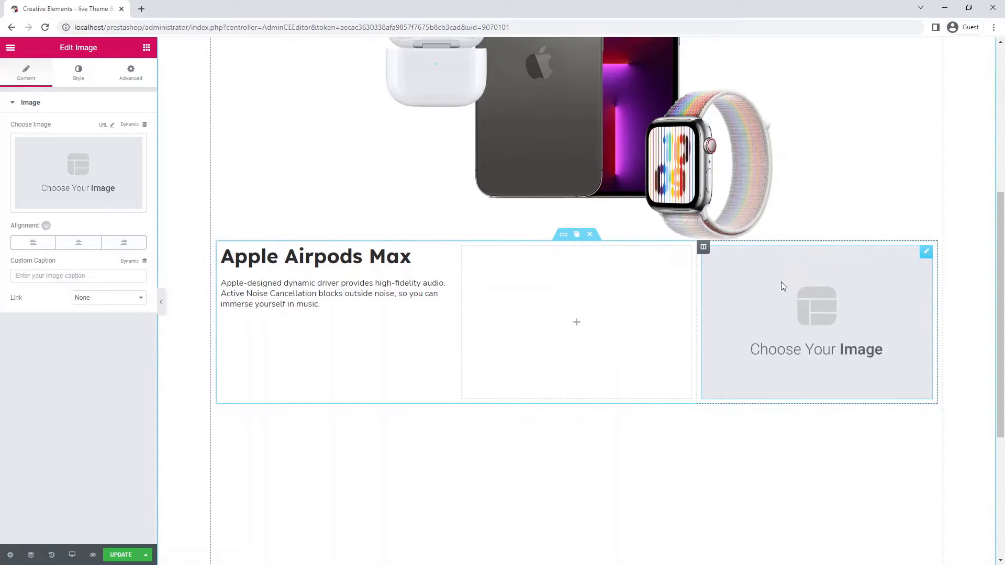
pyautogui.click(86, 182)
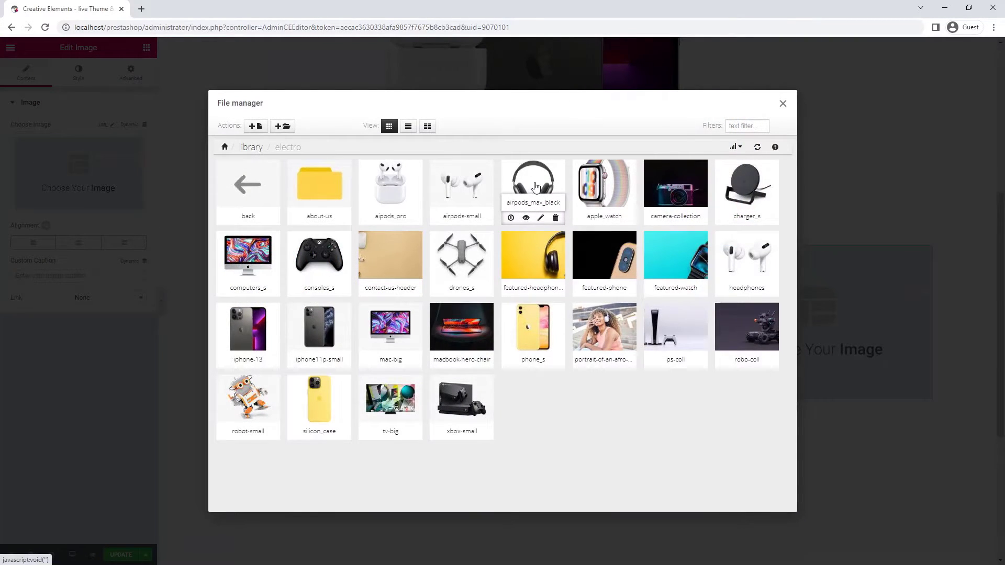
pyautogui.click(535, 187)
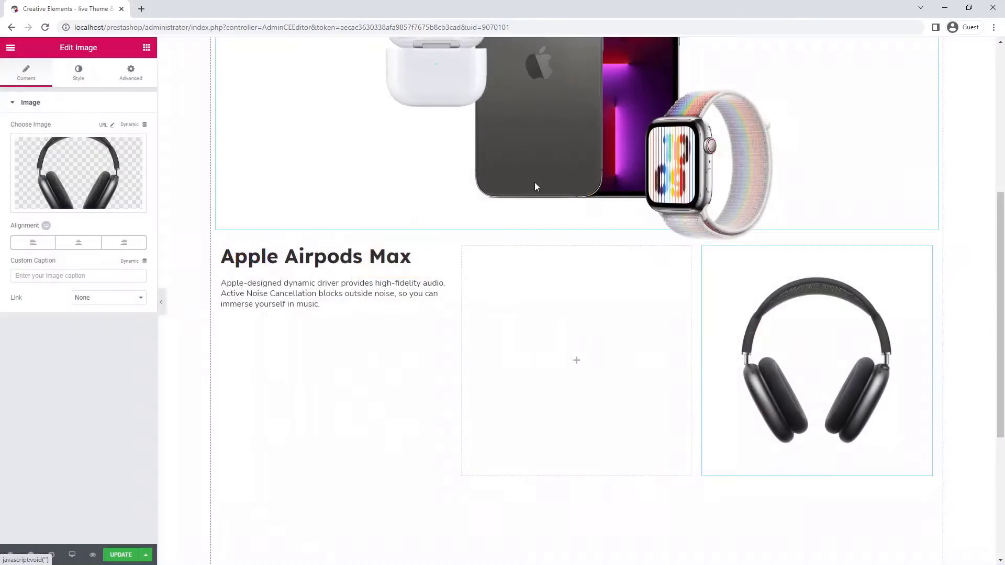
pyautogui.click(223, 249)
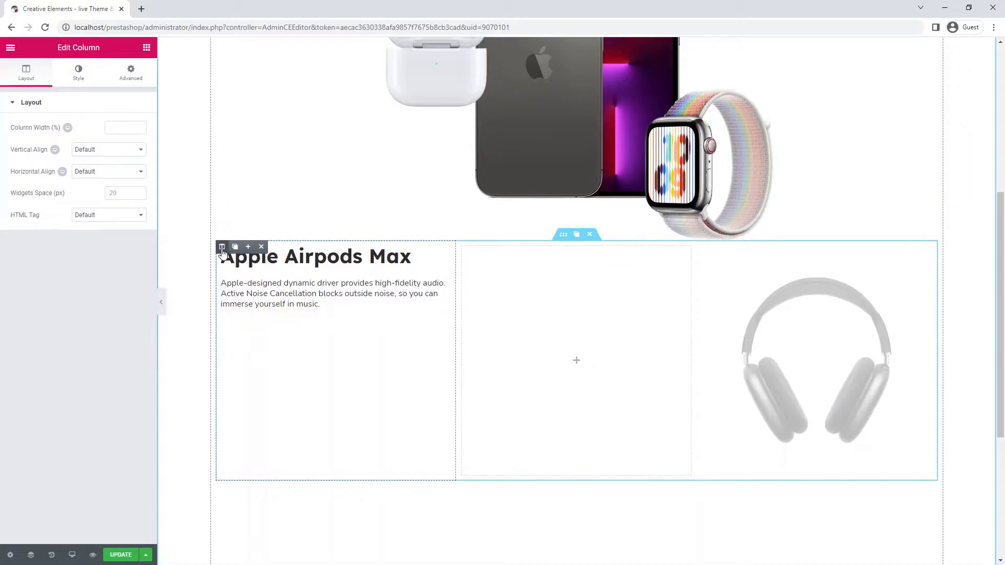
# Step: Set the left column's vertical alignment to Middle and its padding to 0
pyautogui.click(95, 155)
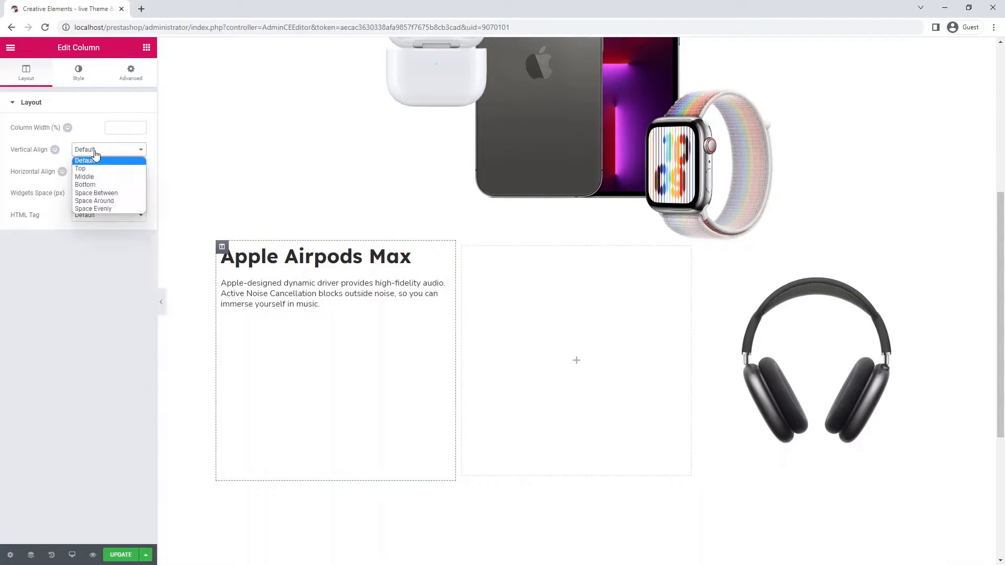
pyautogui.click(90, 176)
pyautogui.click(126, 74)
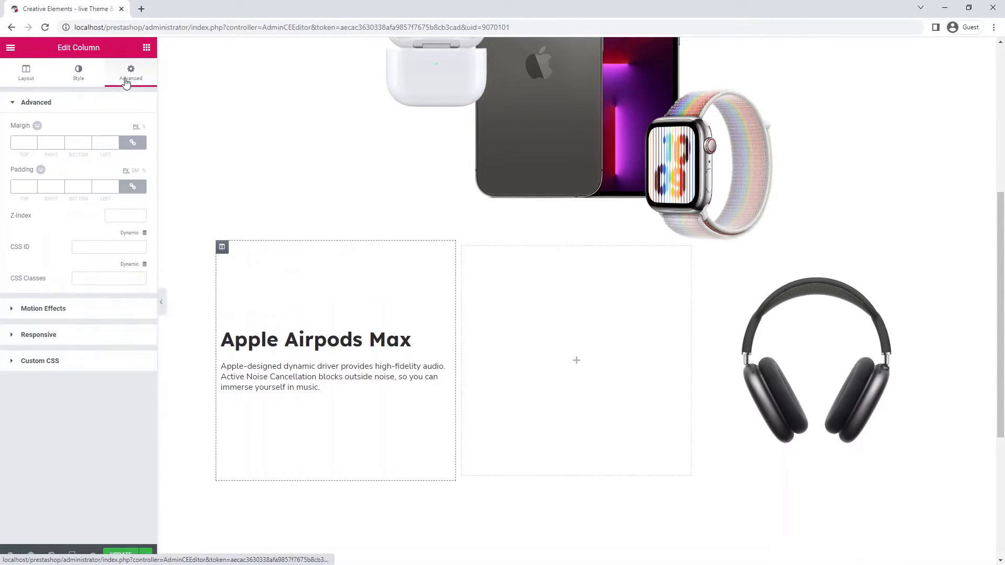
pyautogui.click(100, 187)
pyautogui.write('0')
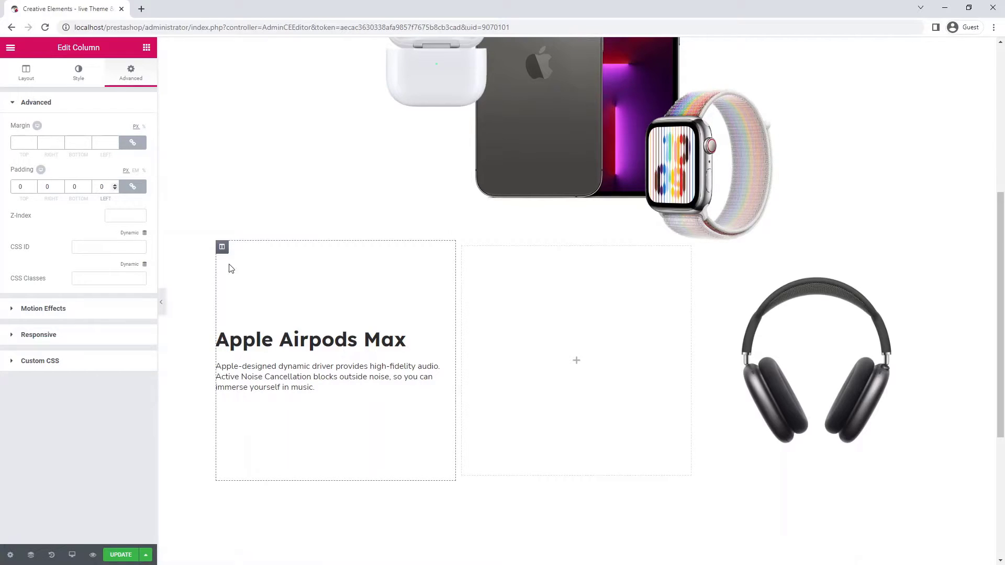
pyautogui.scroll(-1, 924, 142)
pyautogui.scroll(2, 923, 142)
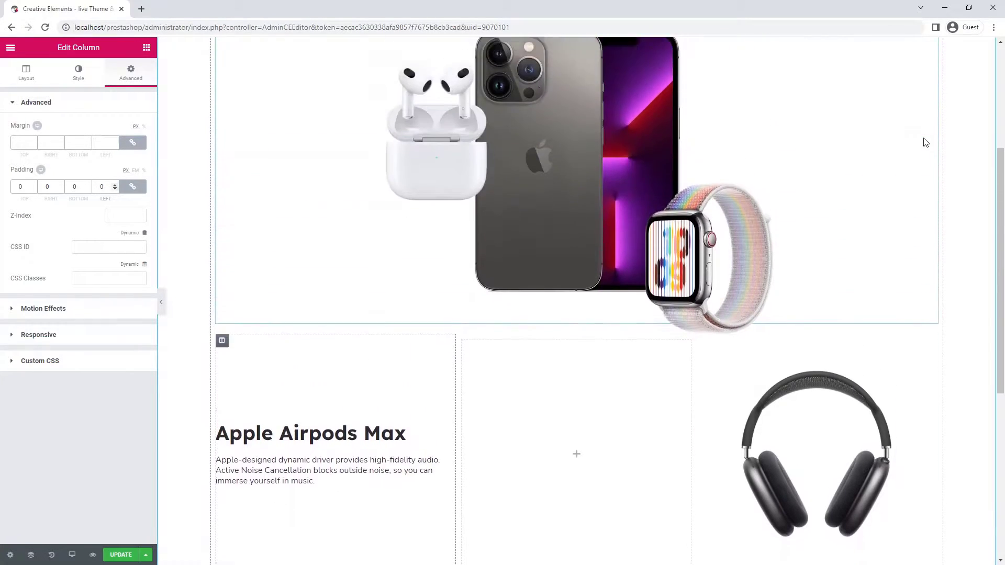
pyautogui.scroll(1, 926, 143)
# Step: Make the iPhone image sticky to the top with Stay In Column on
pyautogui.click(571, 130)
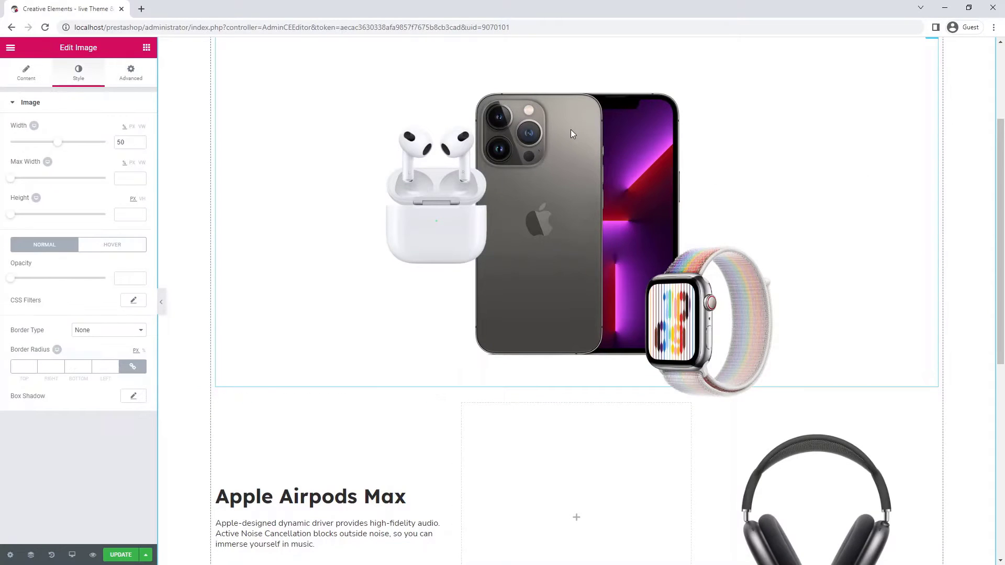
pyautogui.click(131, 74)
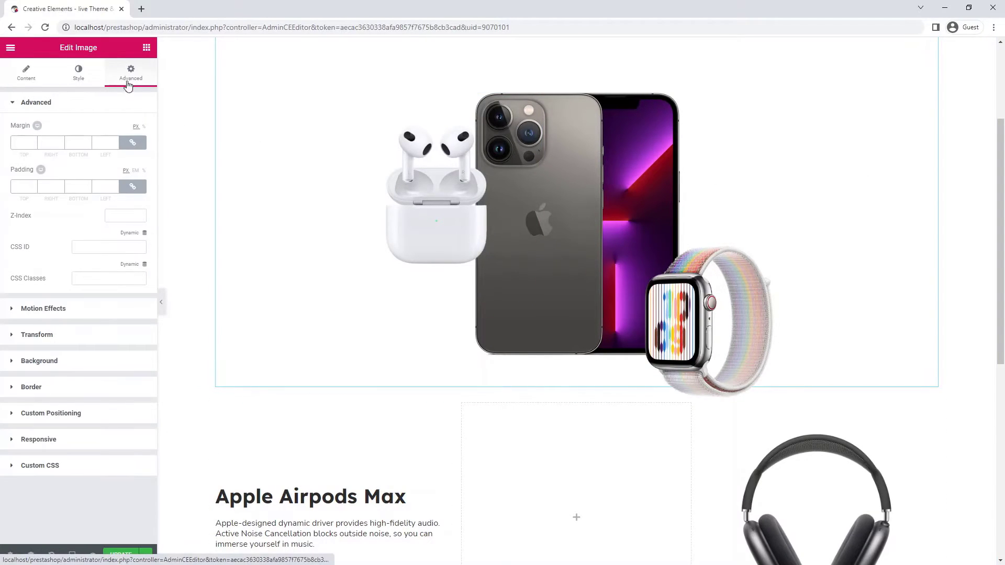
pyautogui.click(113, 309)
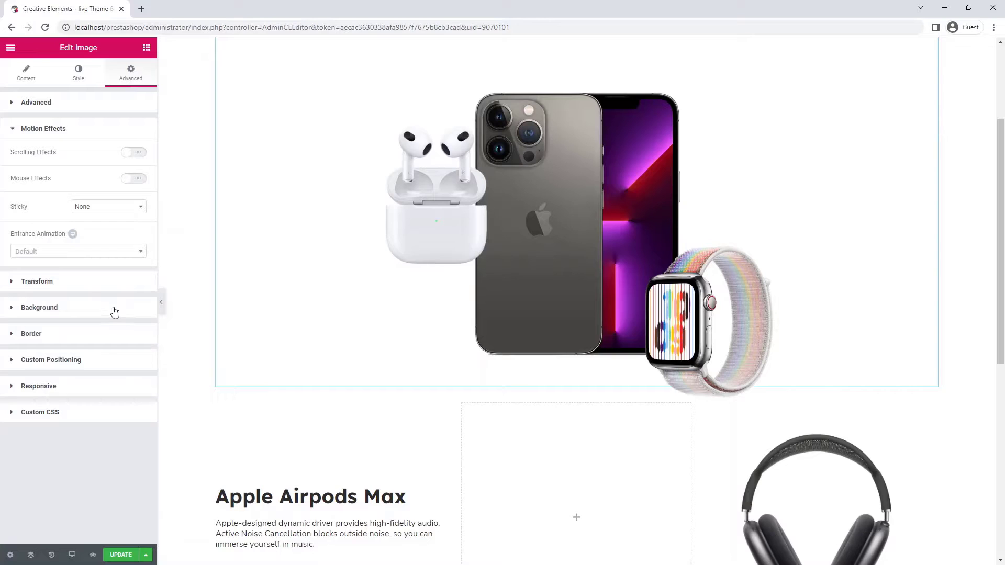
pyautogui.click(116, 212)
pyautogui.click(115, 225)
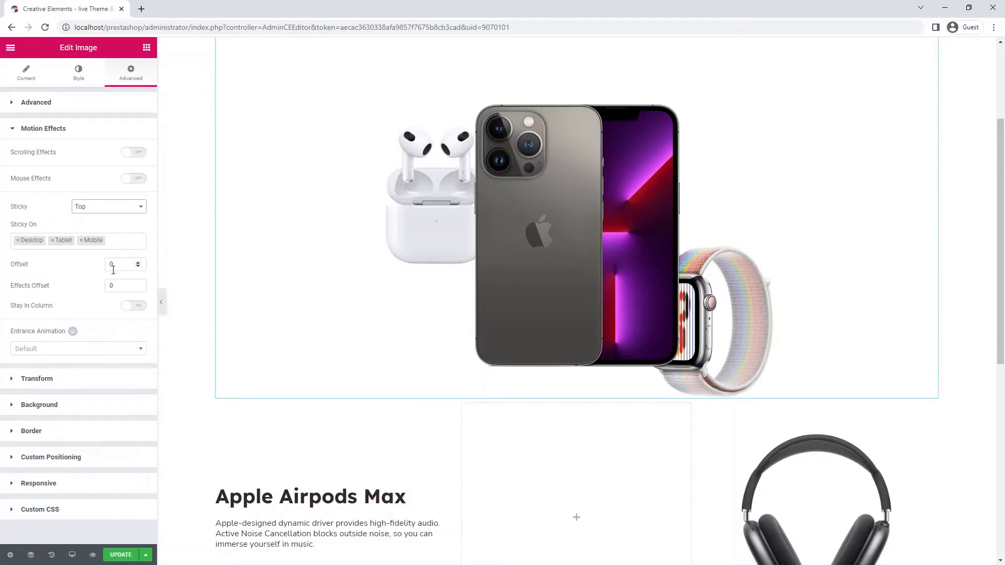
pyautogui.click(130, 308)
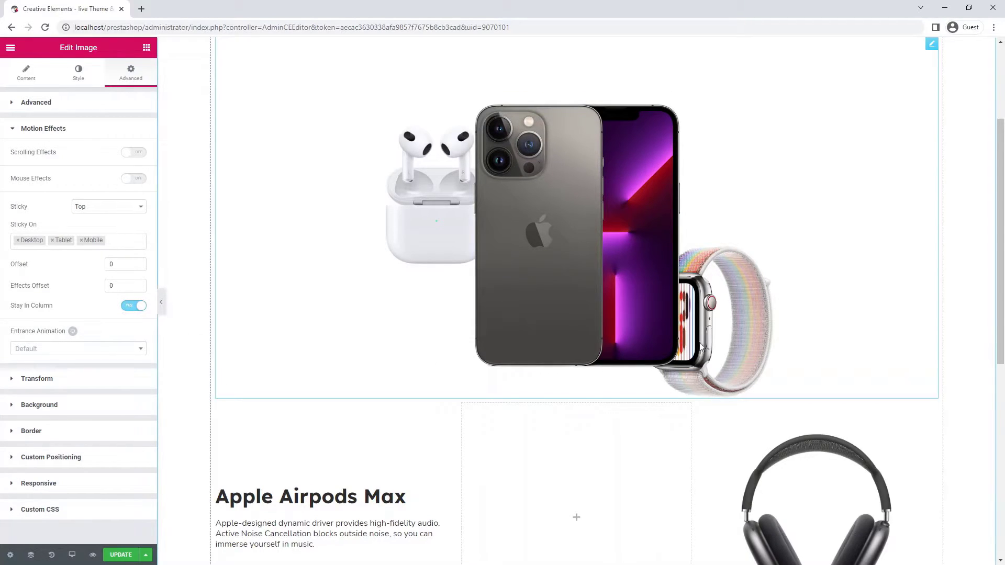
pyautogui.scroll(1, 971, 174)
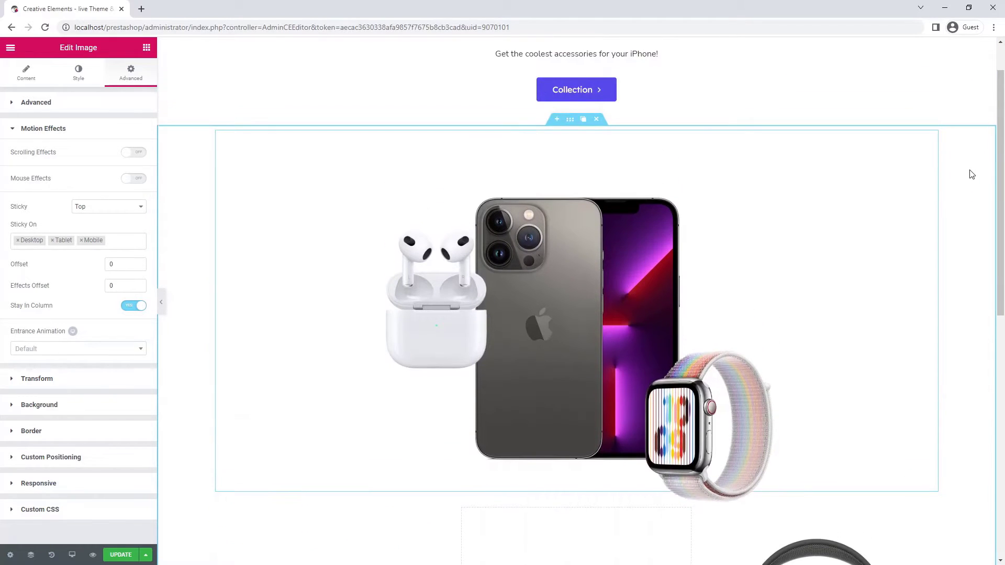
pyautogui.scroll(-2, 971, 175)
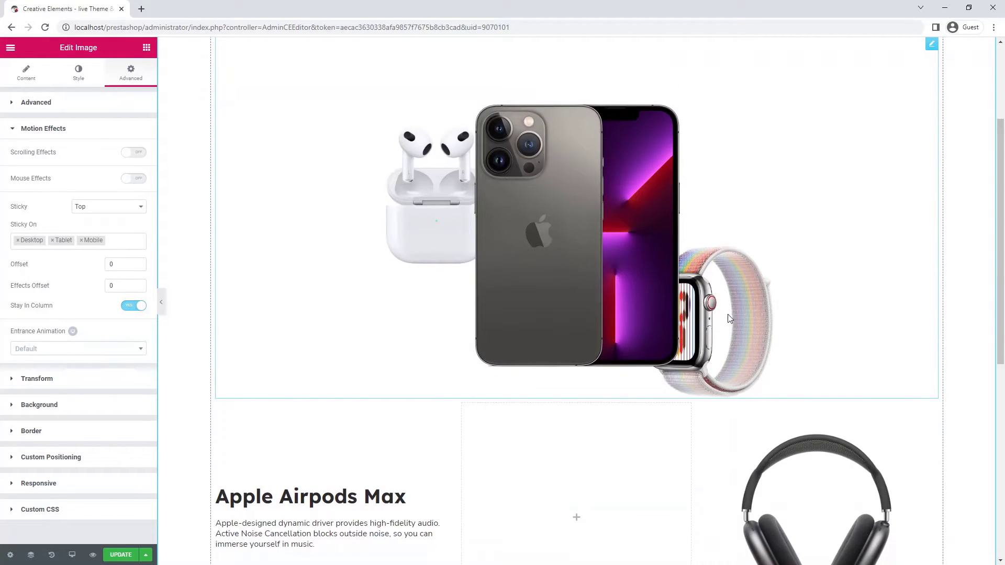
# Step: Adjust the AirPods image's stacking order and give the Apple Watch image z-index 100
pyautogui.click(411, 175)
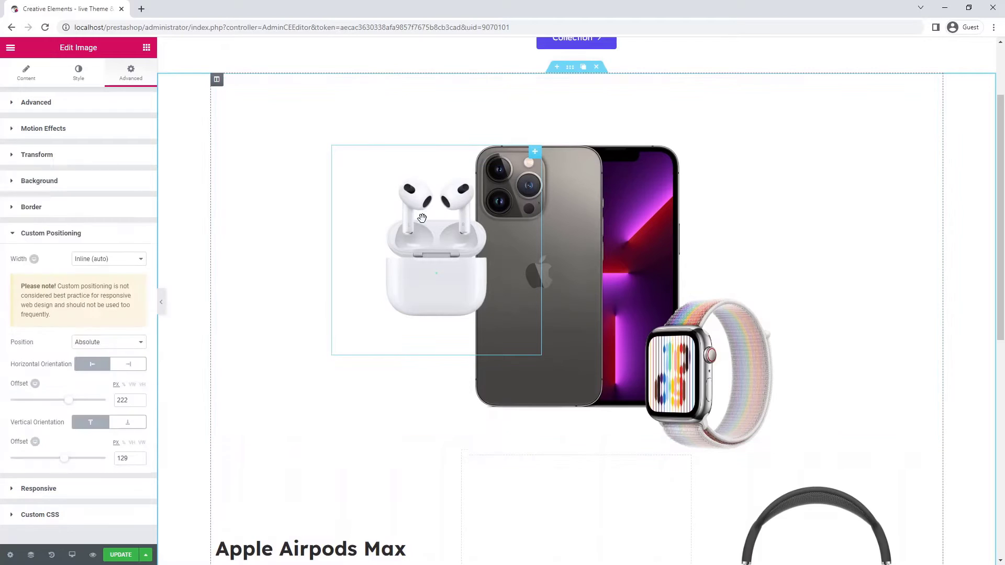
pyautogui.click(130, 108)
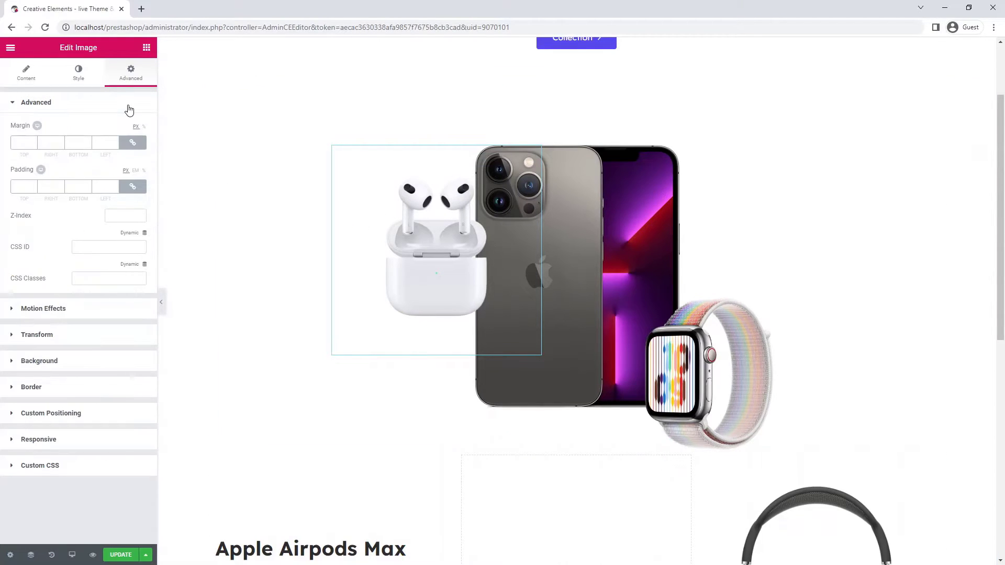
pyautogui.click(111, 215)
pyautogui.click(697, 339)
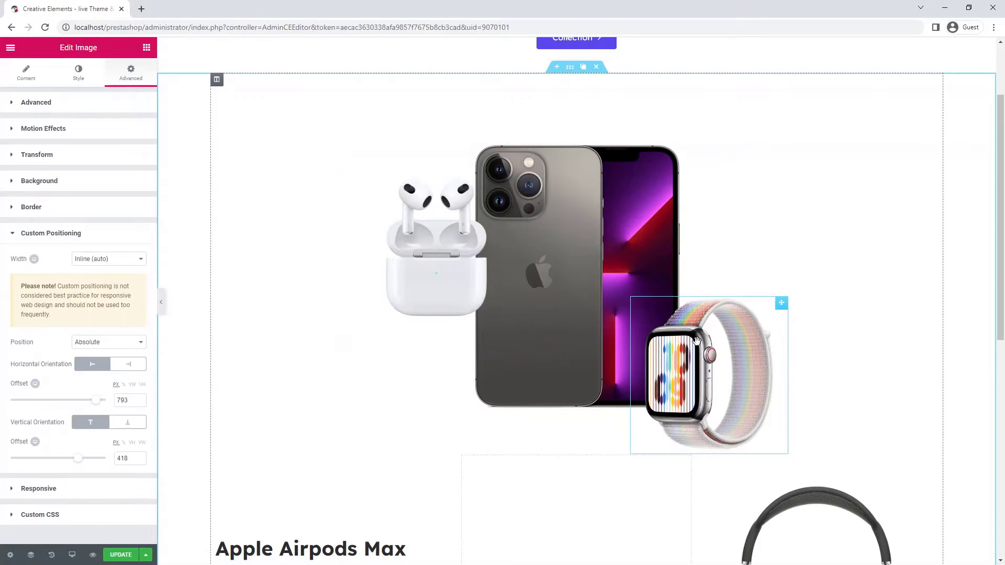
pyautogui.click(136, 103)
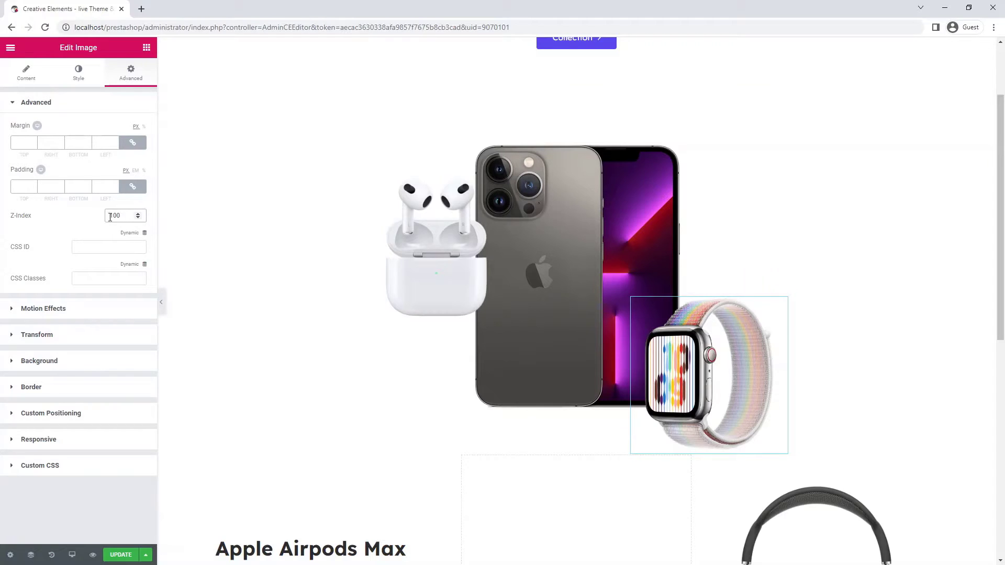
pyautogui.scroll(-1, 560, 399)
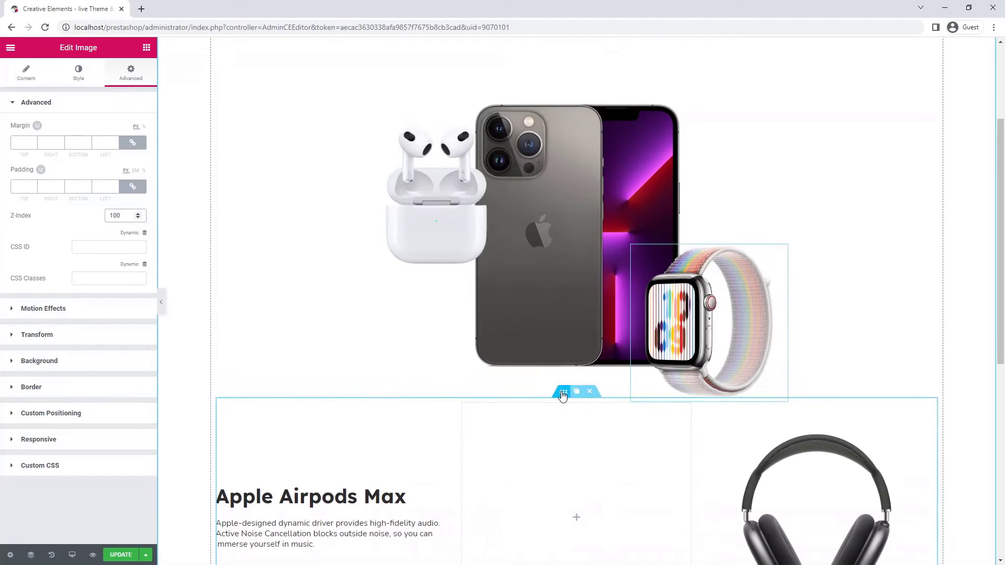
# Step: Set the inner product section's z-index to 100
pyautogui.click(562, 393)
pyautogui.click(126, 78)
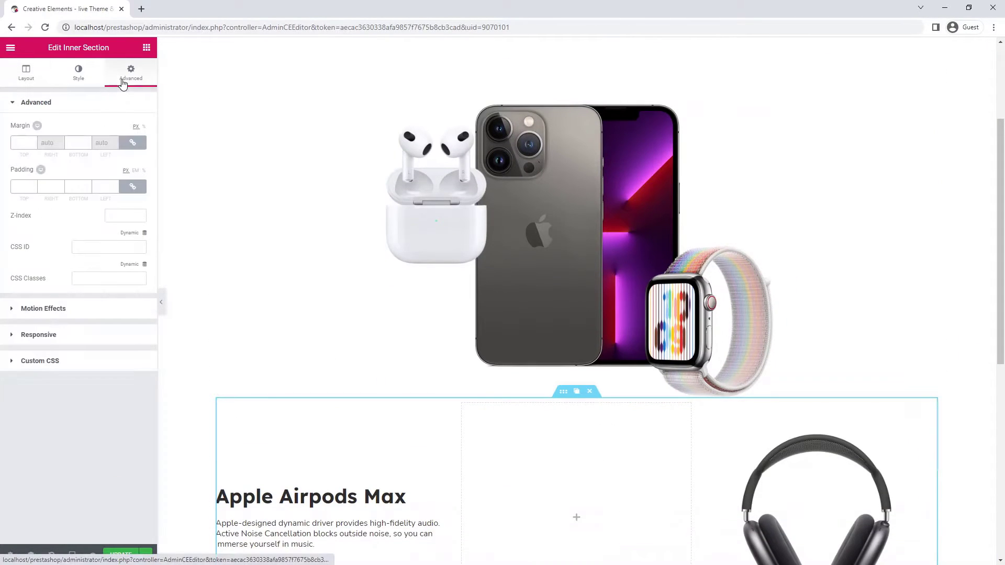
pyautogui.click(118, 215)
pyautogui.write('100')
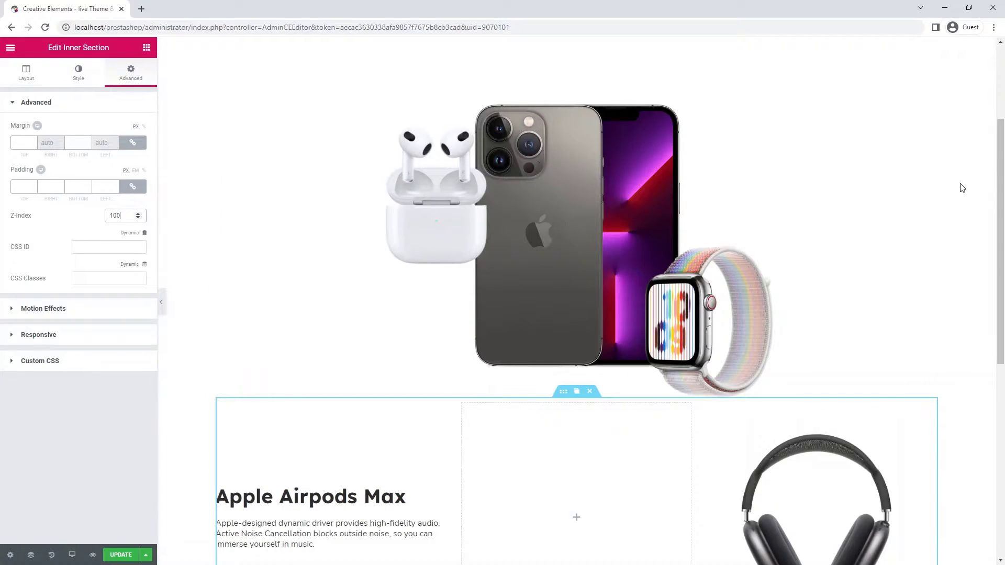
pyautogui.scroll(4, 960, 189)
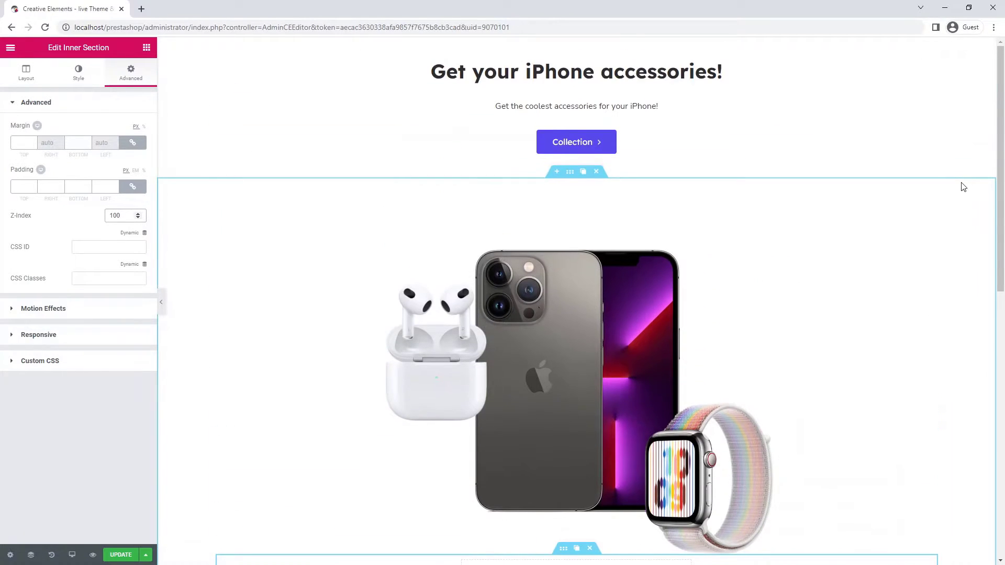
pyautogui.scroll(-4, 973, 149)
pyautogui.scroll(-2, 977, 169)
pyautogui.scroll(-1, 976, 168)
pyautogui.scroll(-1, 976, 167)
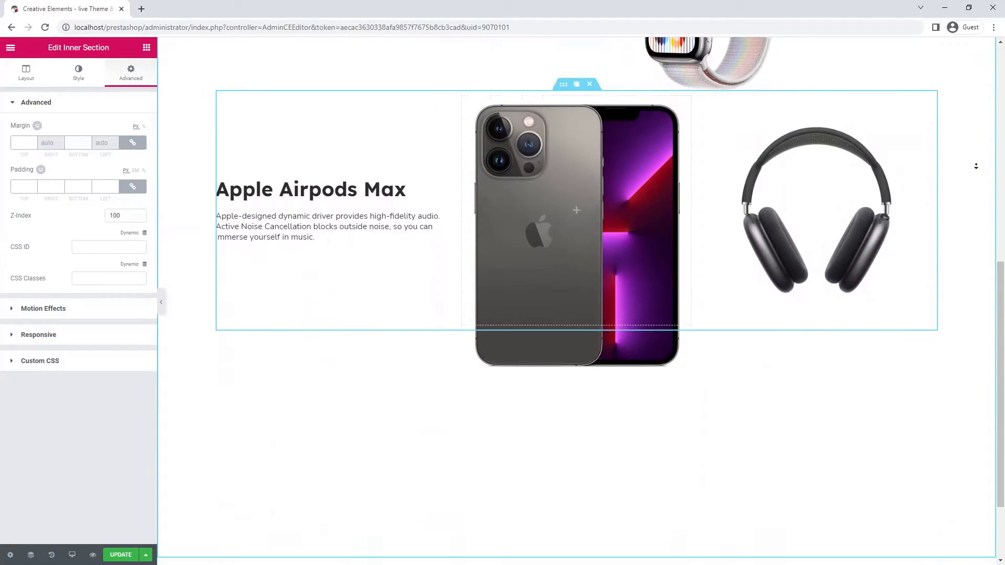
pyautogui.scroll(-1, 976, 167)
pyautogui.scroll(1, 978, 169)
pyautogui.scroll(1, 978, 169)
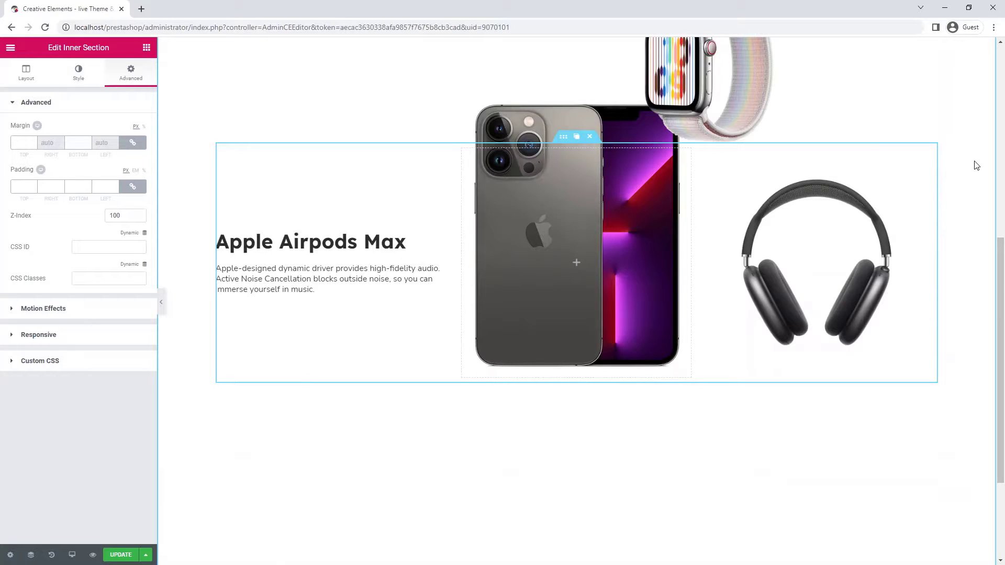
pyautogui.moveTo(576, 251)
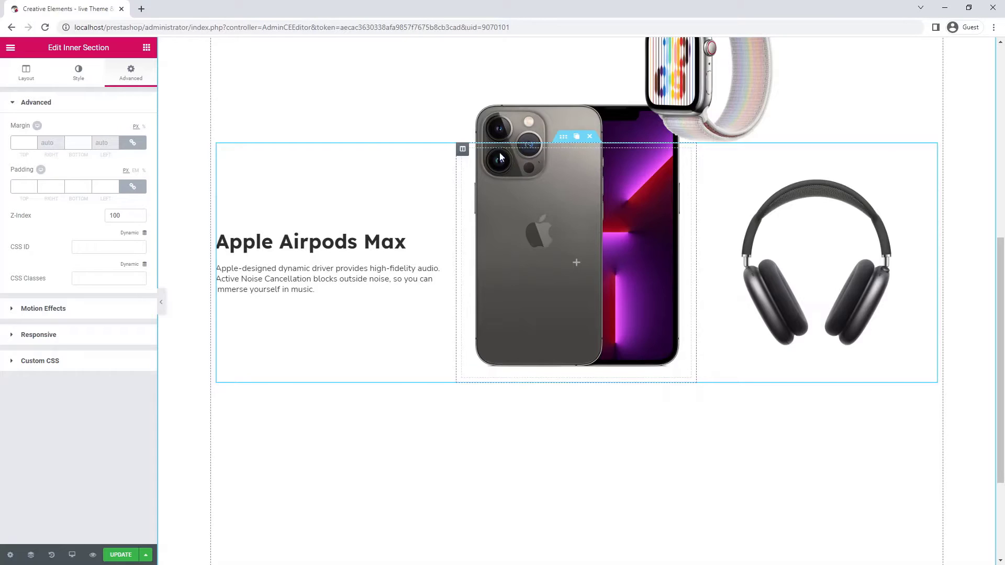
# Step: Set section margins to top 0, bottom 100, and align the column Space Between and End
pyautogui.click(132, 142)
pyautogui.write('100')
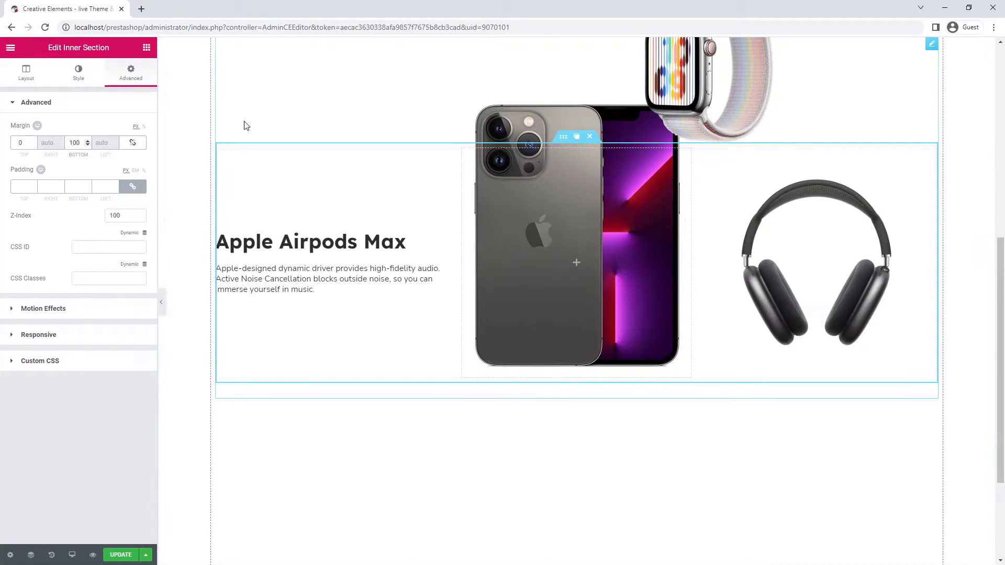
pyautogui.scroll(2, 267, 102)
pyautogui.scroll(2, 267, 102)
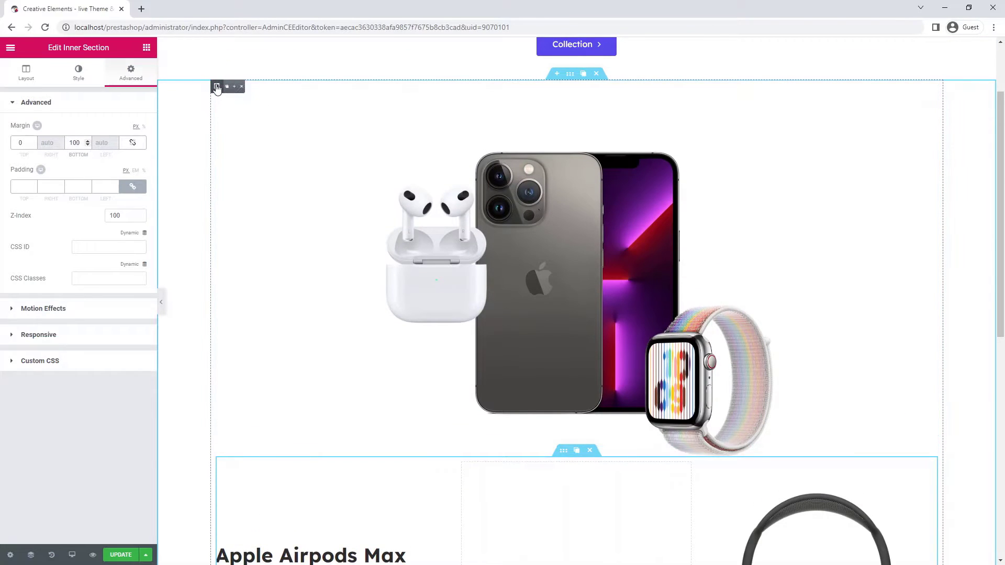
pyautogui.click(217, 86)
pyautogui.click(110, 149)
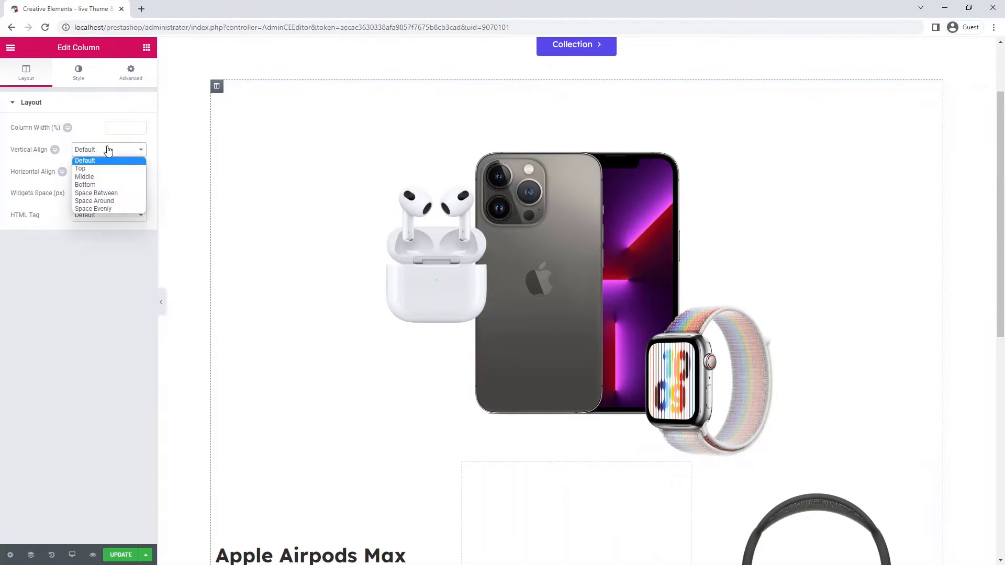
pyautogui.click(106, 193)
pyautogui.click(106, 172)
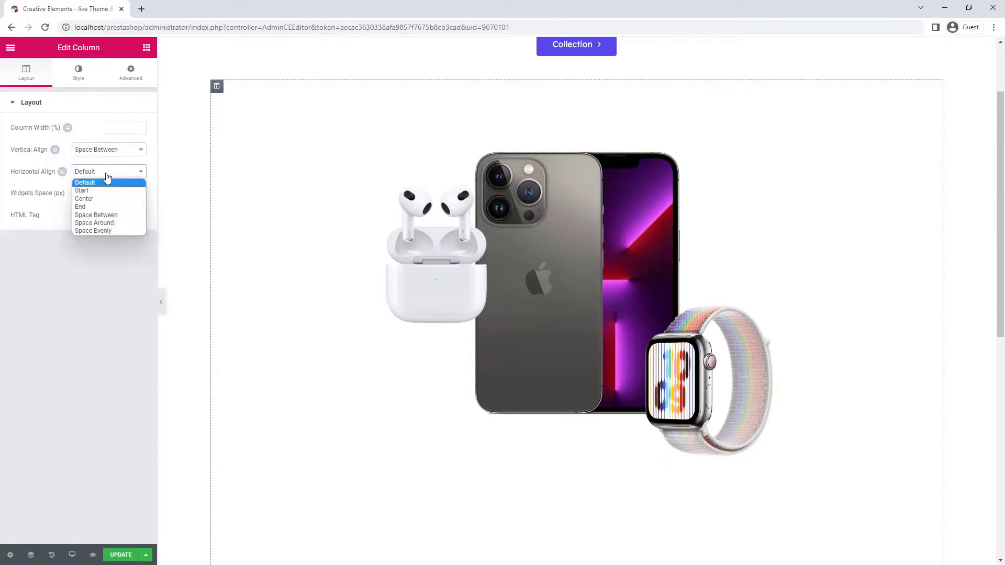
pyautogui.click(107, 207)
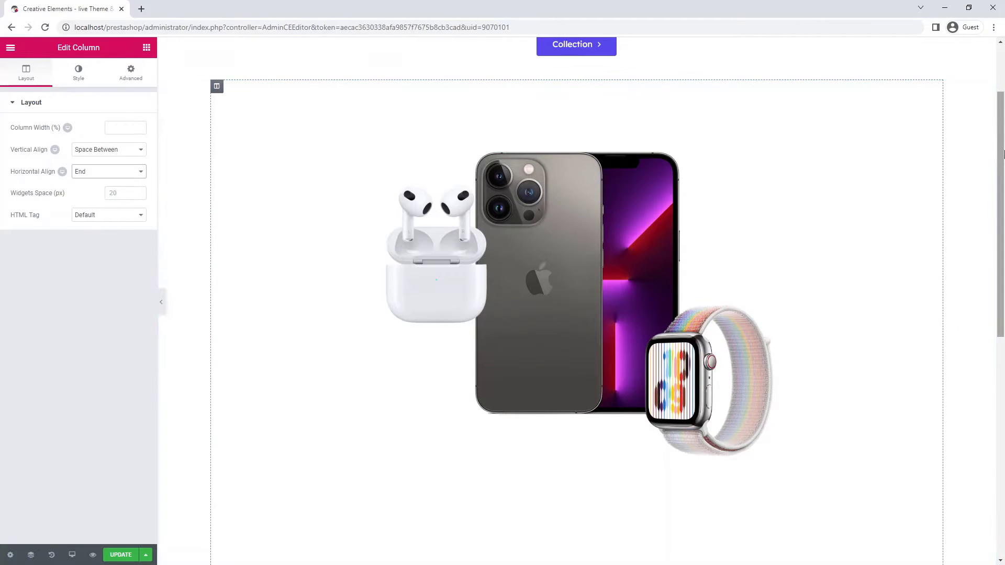
pyautogui.scroll(1, 969, 157)
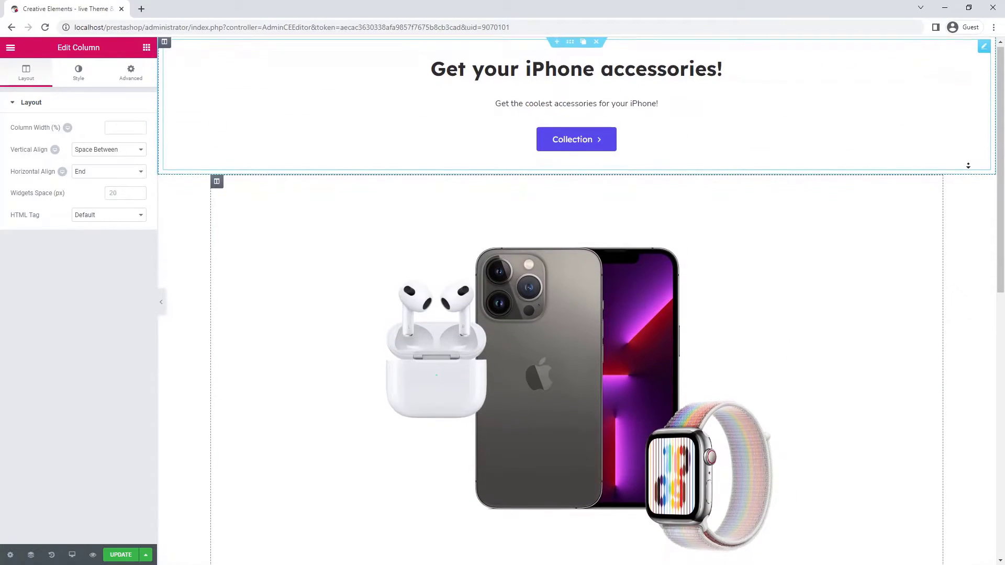
pyautogui.scroll(-3, 969, 164)
pyautogui.scroll(-1, 966, 181)
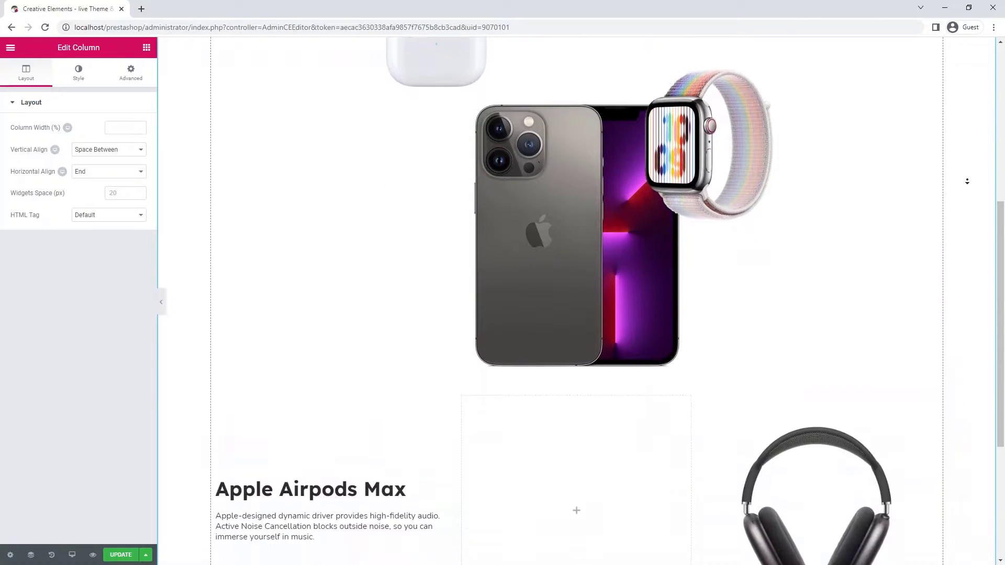
pyautogui.scroll(-1, 967, 182)
pyautogui.scroll(-1, 966, 181)
pyautogui.scroll(-1, 966, 182)
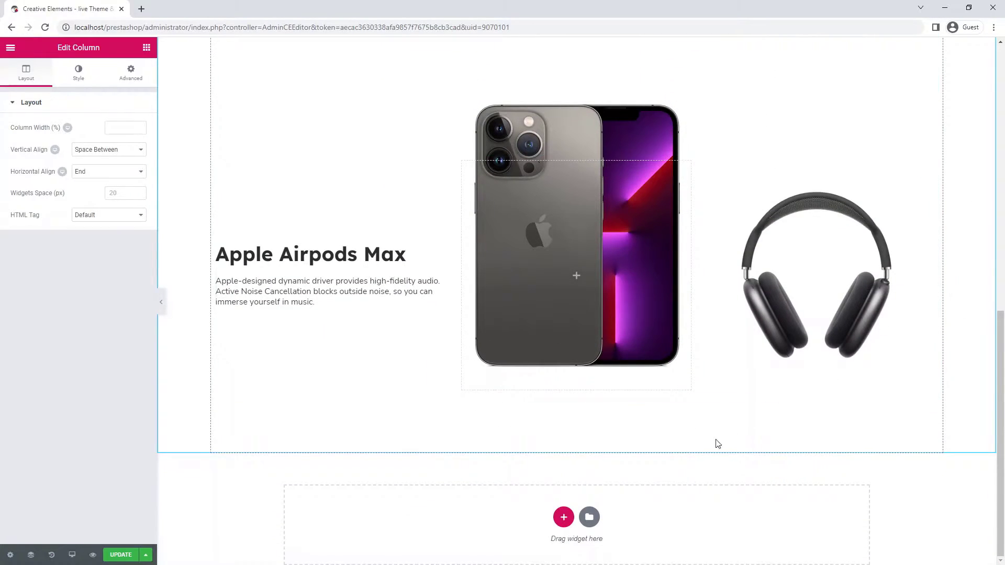
# Step: Add a one-column section with 200 margins and move a copy of the Airpods Max card into it
pyautogui.click(563, 517)
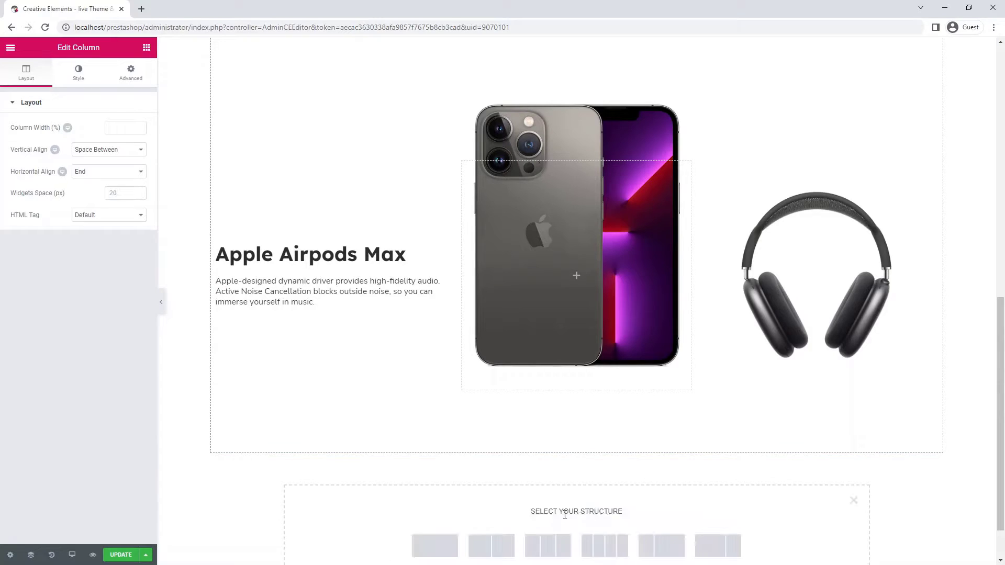
pyautogui.click(447, 542)
pyautogui.write('1400')
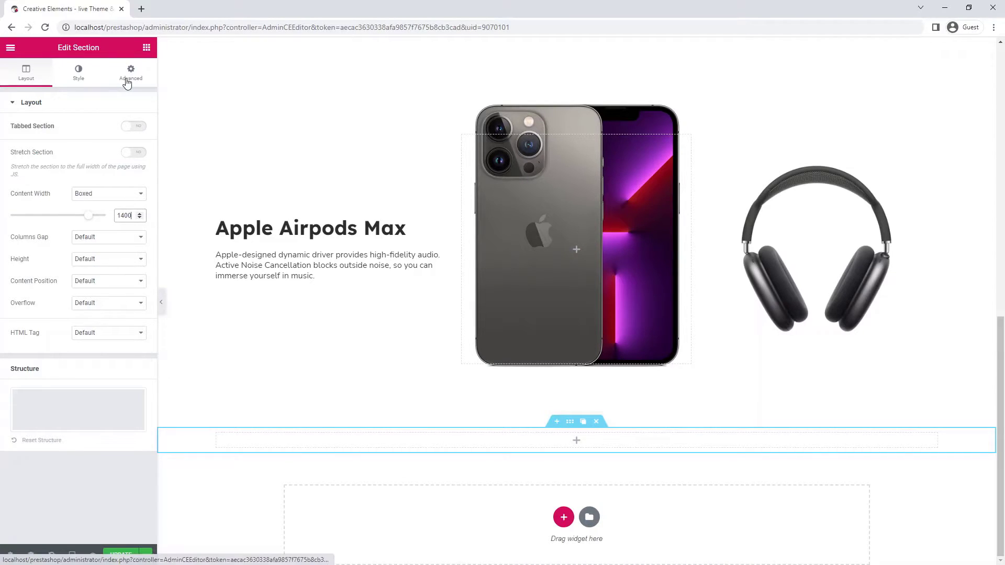
pyautogui.click(131, 72)
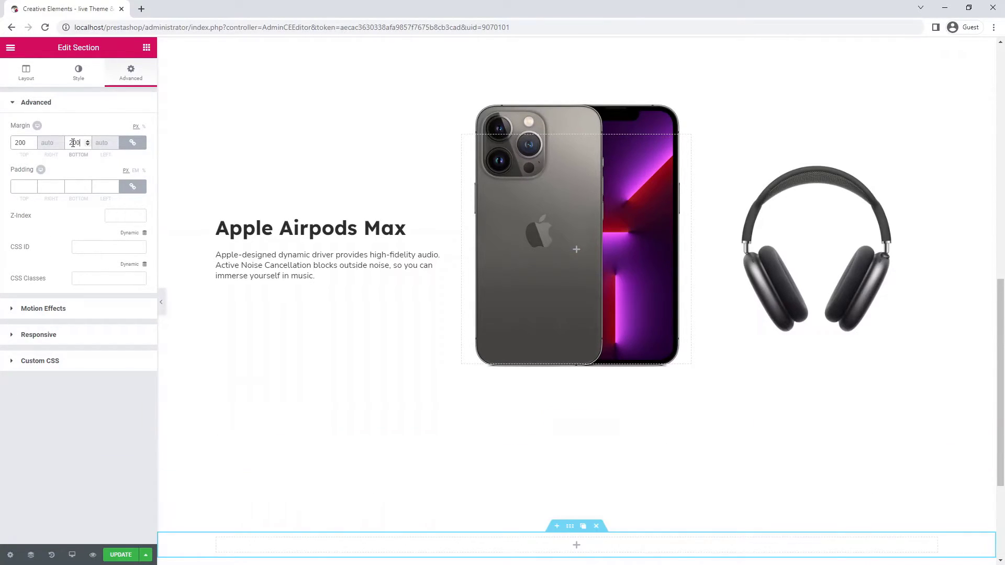
pyautogui.moveTo(329, 229)
pyautogui.moveTo(449, 225)
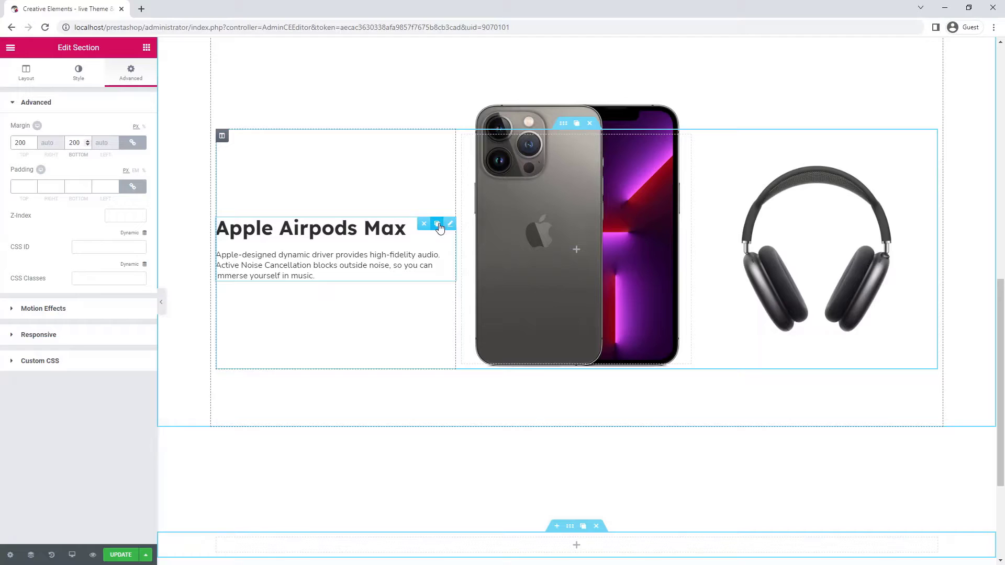
pyautogui.click(440, 227)
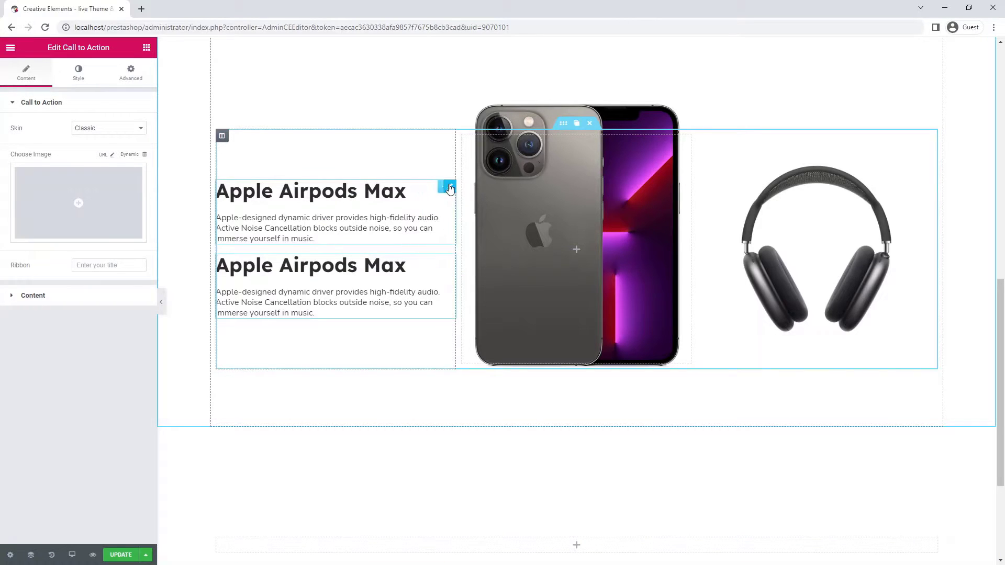
pyautogui.moveTo(444, 186)
pyautogui.mouseDown()
pyautogui.moveTo(448, 205)
pyautogui.moveTo(346, 393)
pyautogui.mouseUp()
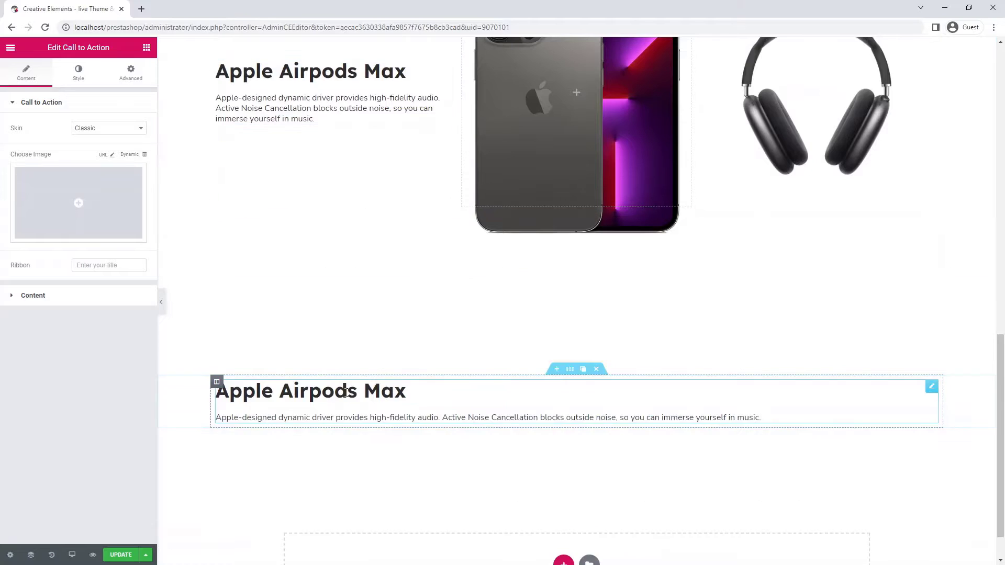
# Step: Retitle the copied card 'About' and paste in the trustworthiness description
pyautogui.click(38, 297)
pyautogui.click(73, 194)
pyautogui.hotkey('ctrl', 'a')
pyautogui.write('About')
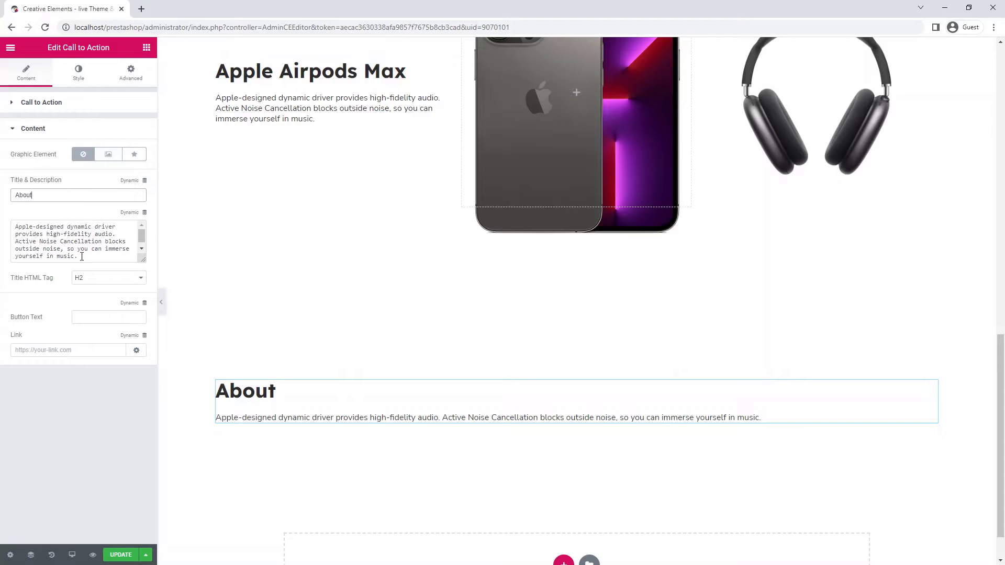
pyautogui.click(81, 256)
pyautogui.hotkey('ctrl', 'a')
pyautogui.write("Why is our business trustworthy? Because we've been in the business of selling electronics for a very long time. Here are some of the numbers we are strong in:")
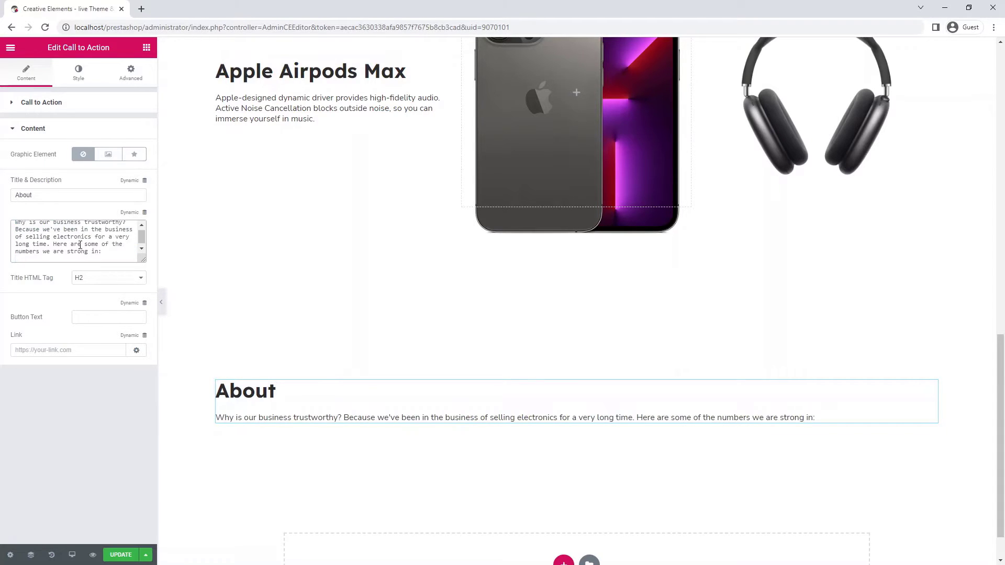
# Step: Unlink the card's margins and give it a 60% right margin
pyautogui.click(132, 75)
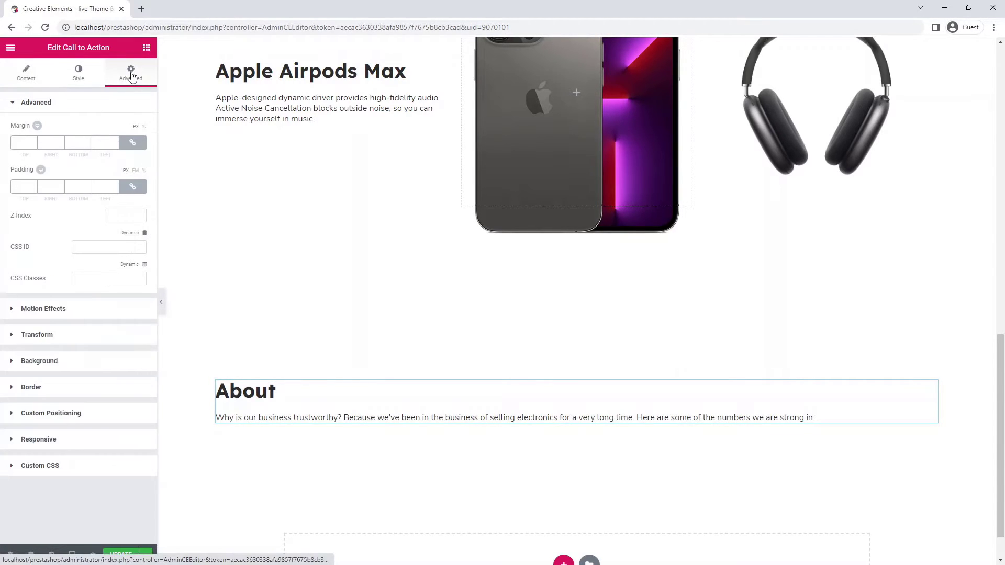
pyautogui.click(133, 142)
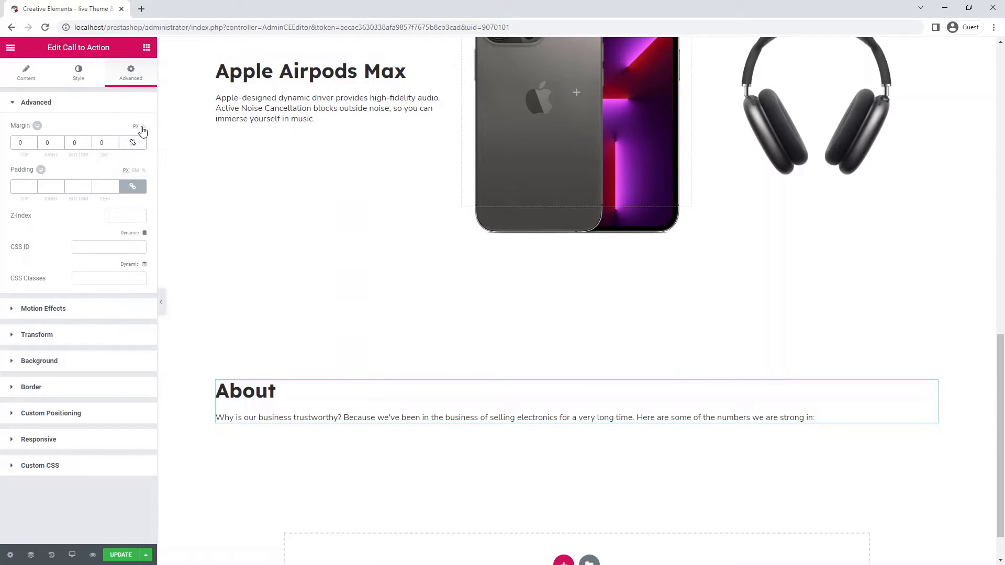
pyautogui.click(143, 126)
pyautogui.click(47, 142)
pyautogui.write('60')
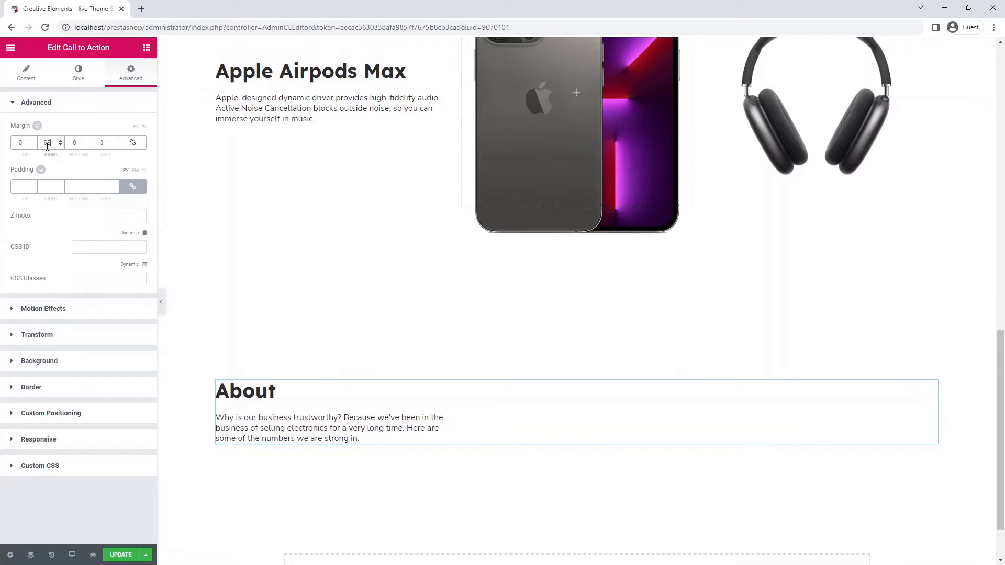
pyautogui.scroll(-1, 269, 202)
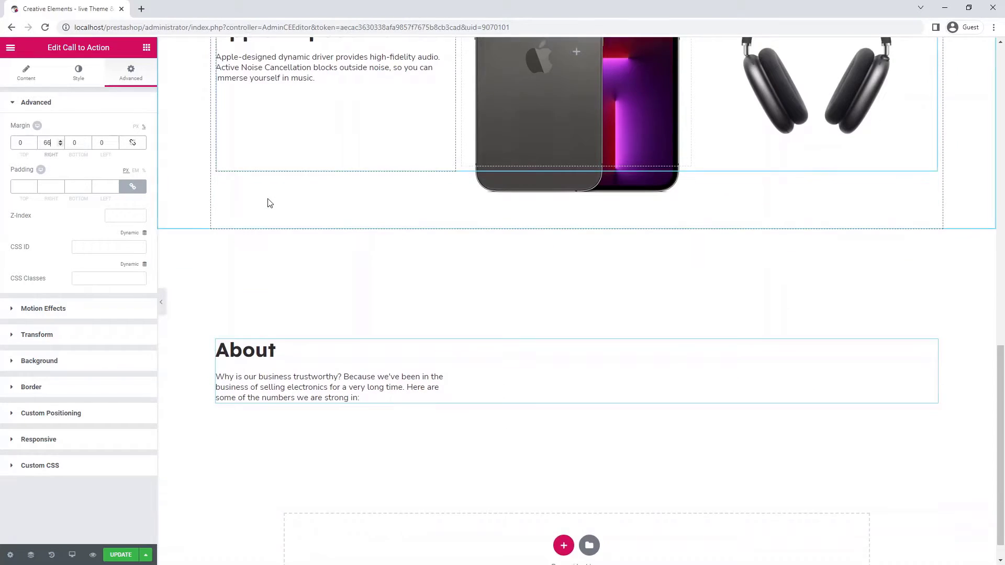
pyautogui.click(147, 47)
# Step: Add a counter below About reading '10K sales per month'
pyautogui.click(108, 73)
pyautogui.write('cou')
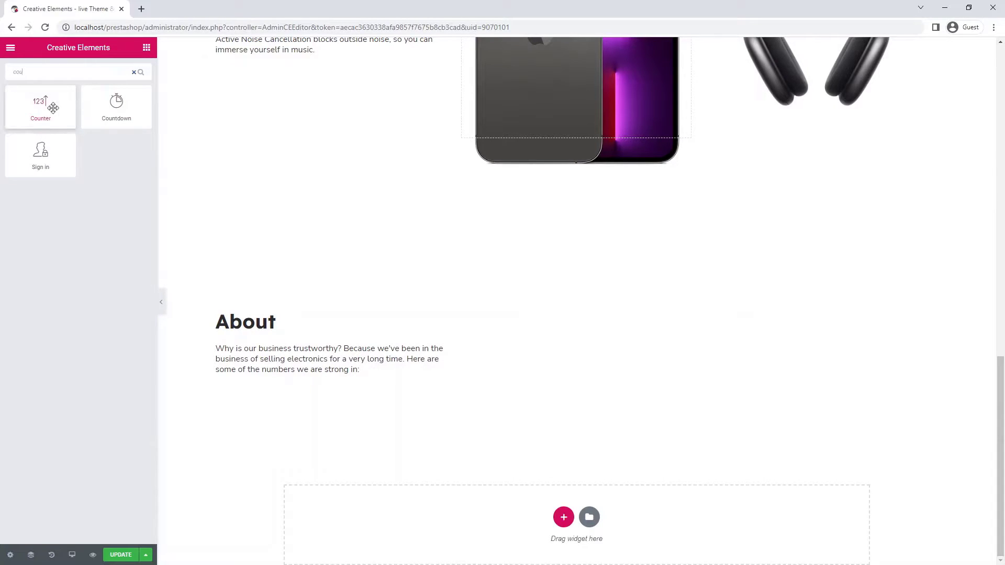
pyautogui.moveTo(49, 107); pyautogui.dragTo(275, 384)
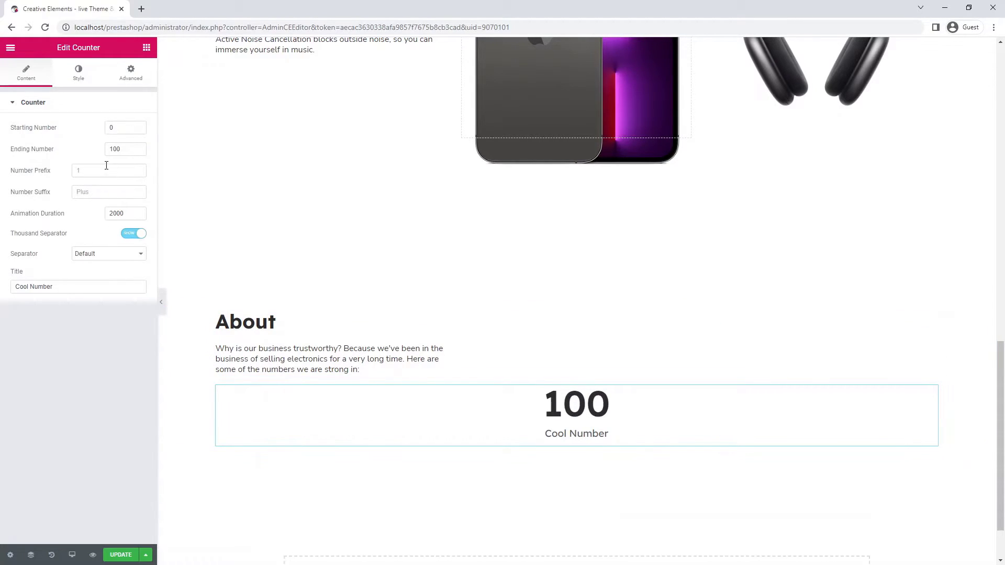
pyautogui.press('BackSpace')
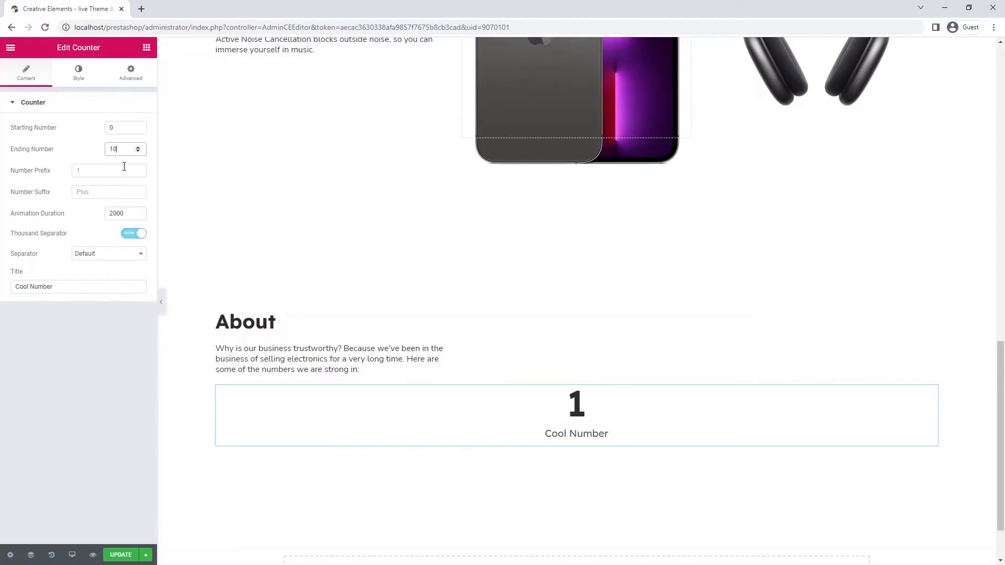
pyautogui.click(120, 192)
pyautogui.write('K')
pyautogui.click(61, 286)
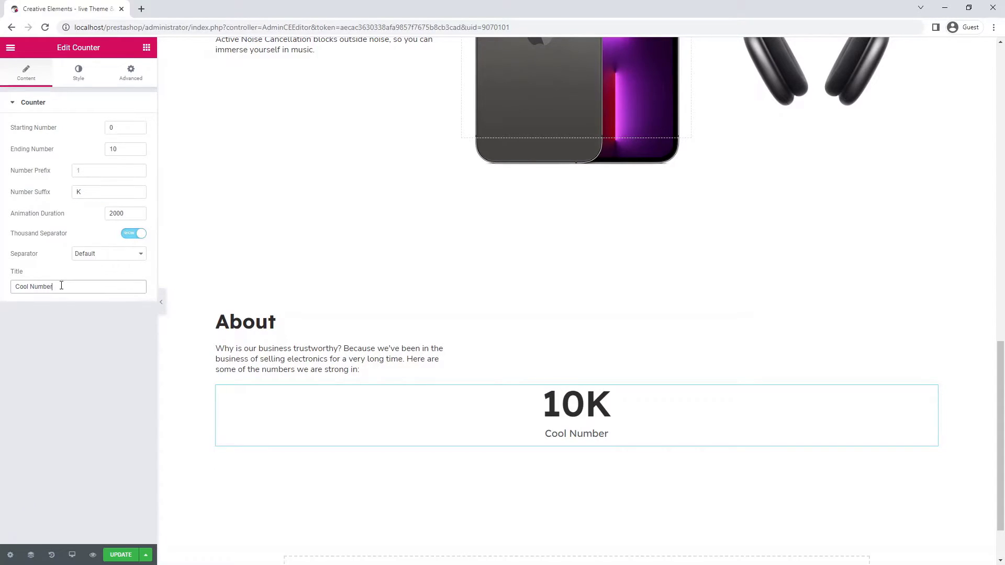
pyautogui.hotkey('ctrl', 'a')
pyautogui.write('sales per month')
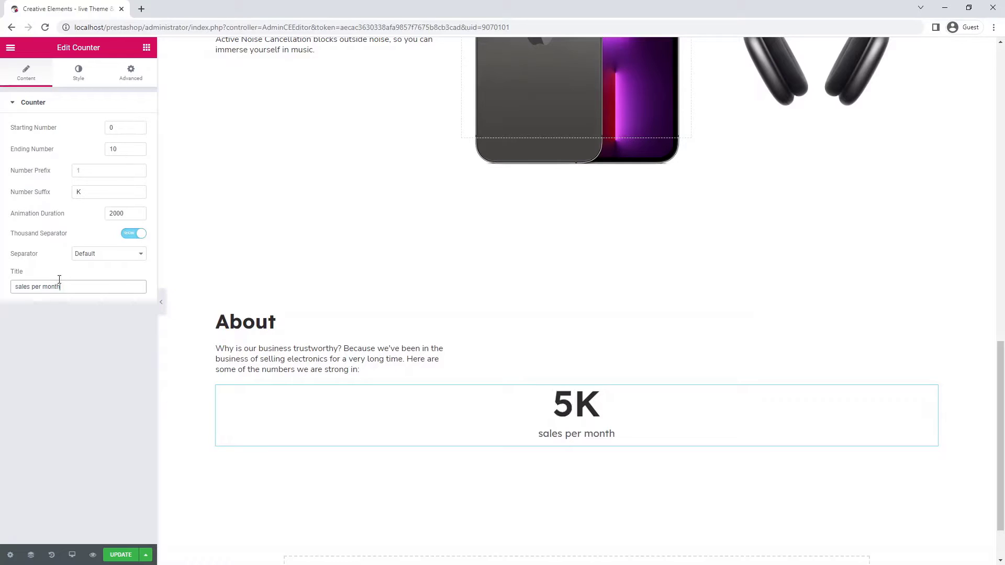
# Step: Style the counter caption in a dark colour, Nunito Sans, 16px
pyautogui.click(79, 75)
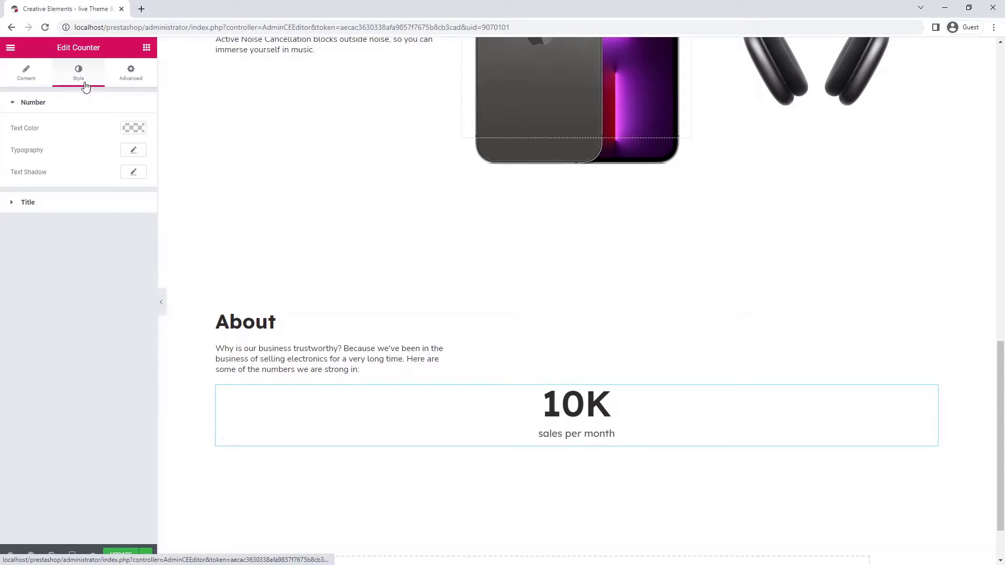
pyautogui.click(77, 202)
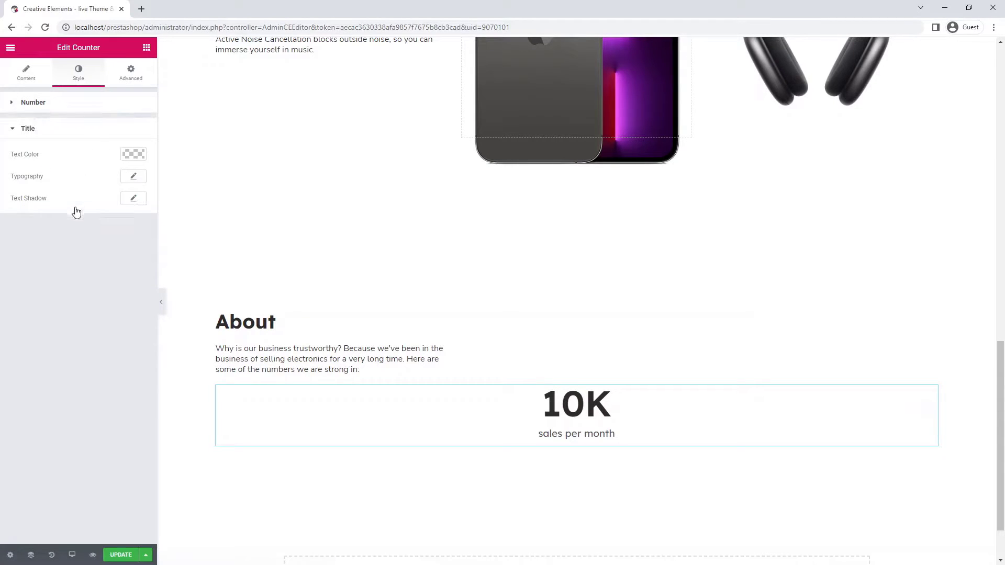
pyautogui.click(133, 157)
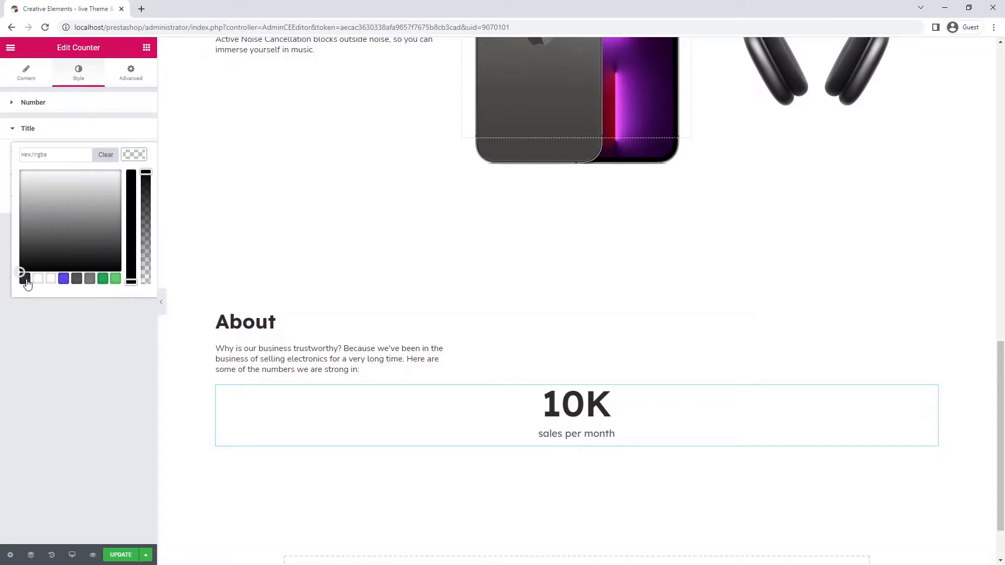
pyautogui.click(26, 280)
pyautogui.click(137, 161)
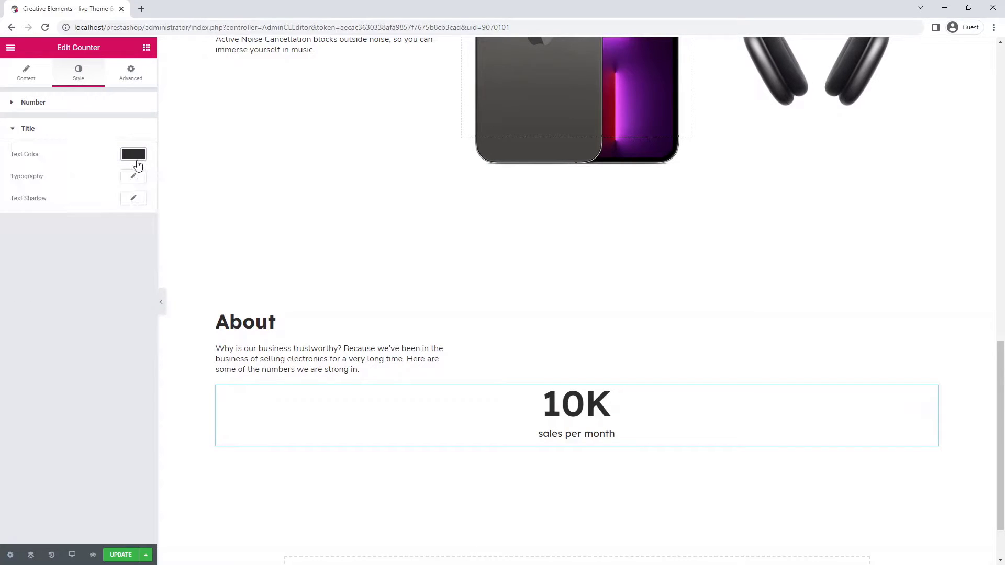
pyautogui.click(135, 179)
pyautogui.click(122, 206)
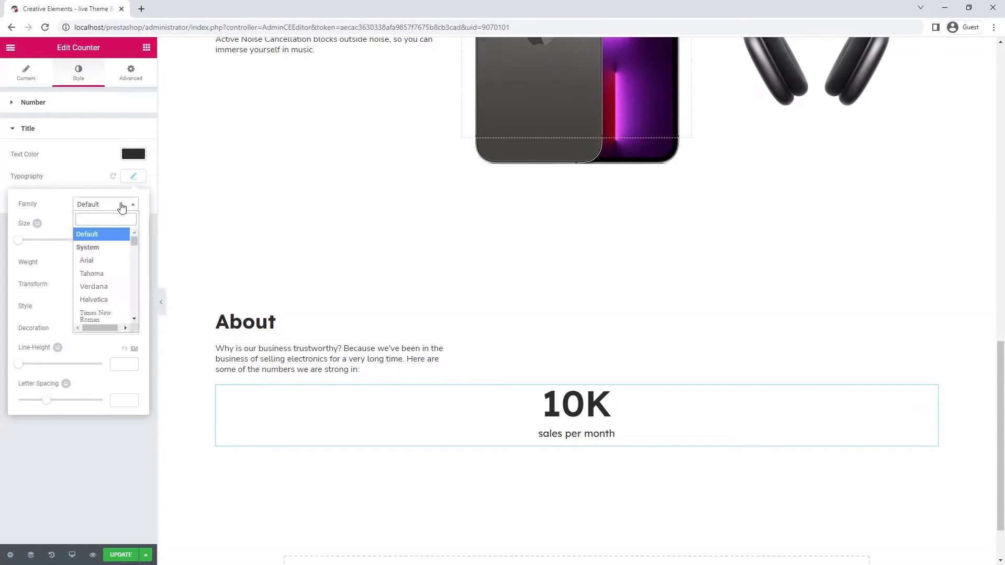
pyautogui.write('nun')
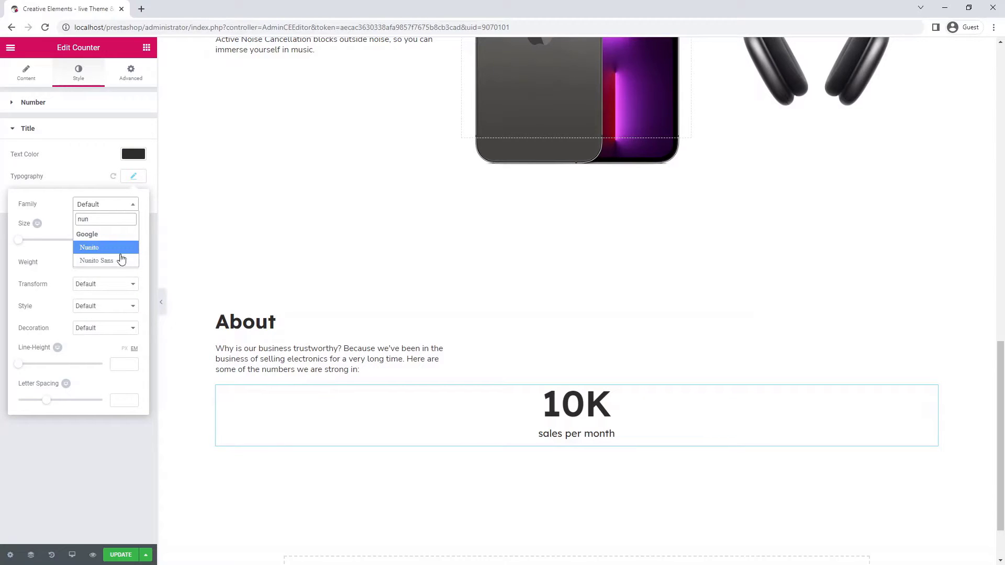
pyautogui.click(120, 262)
pyautogui.click(122, 240)
pyautogui.write('16')
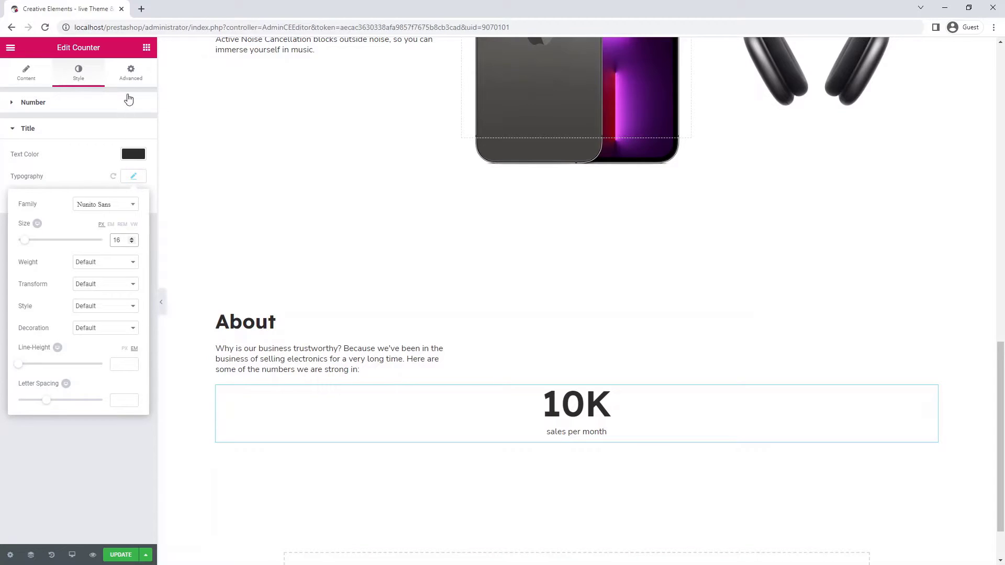
# Step: Give the counter a 100 top margin and a custom 33% width
pyautogui.click(129, 75)
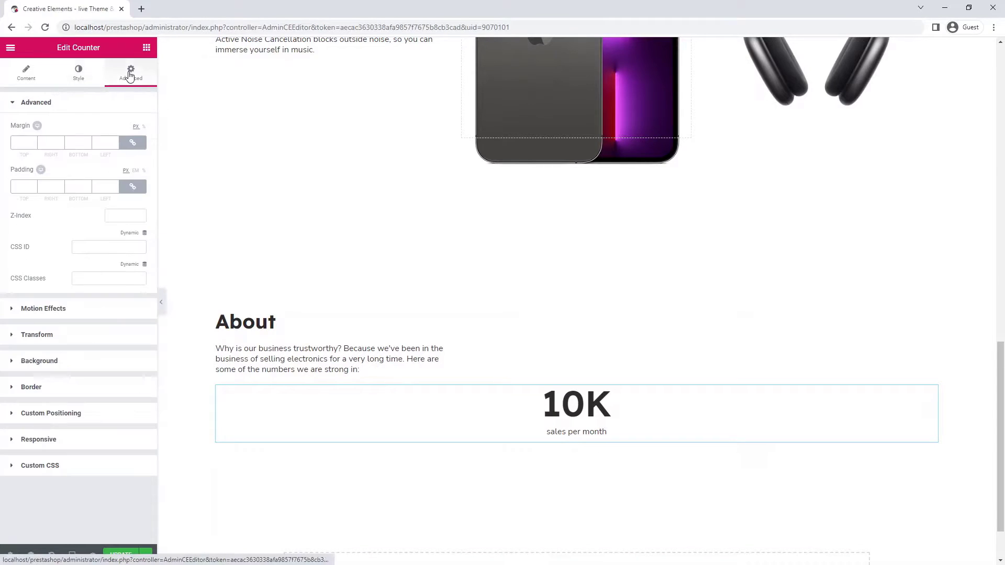
pyautogui.click(131, 140)
pyautogui.write('100')
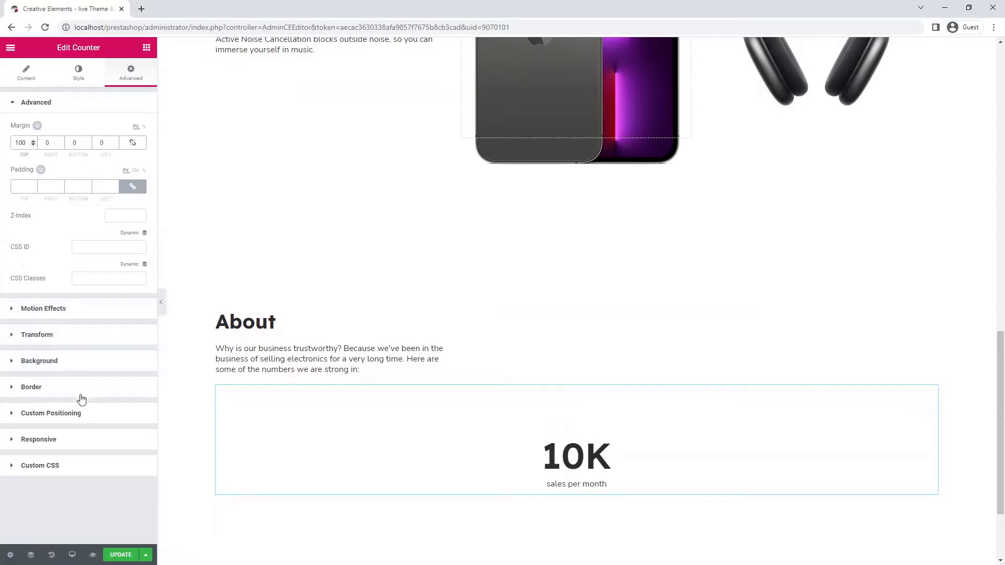
pyautogui.click(113, 415)
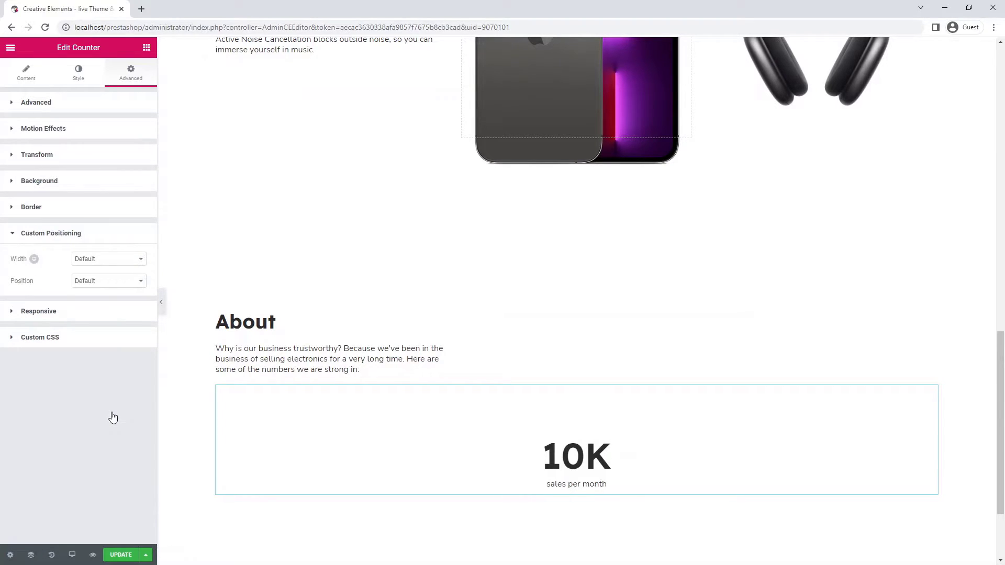
pyautogui.click(133, 261)
pyautogui.click(134, 293)
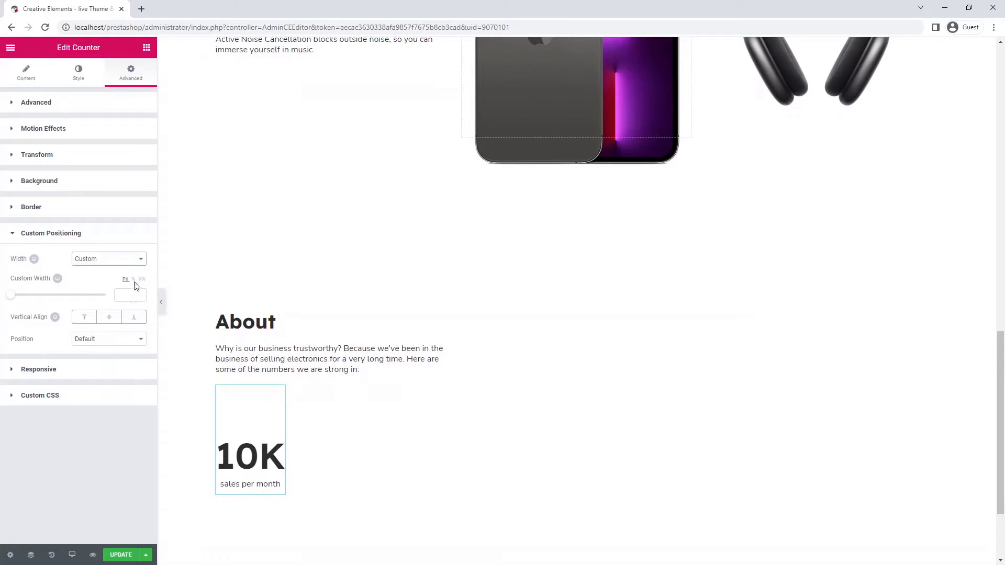
pyautogui.click(134, 280)
pyautogui.write('33')
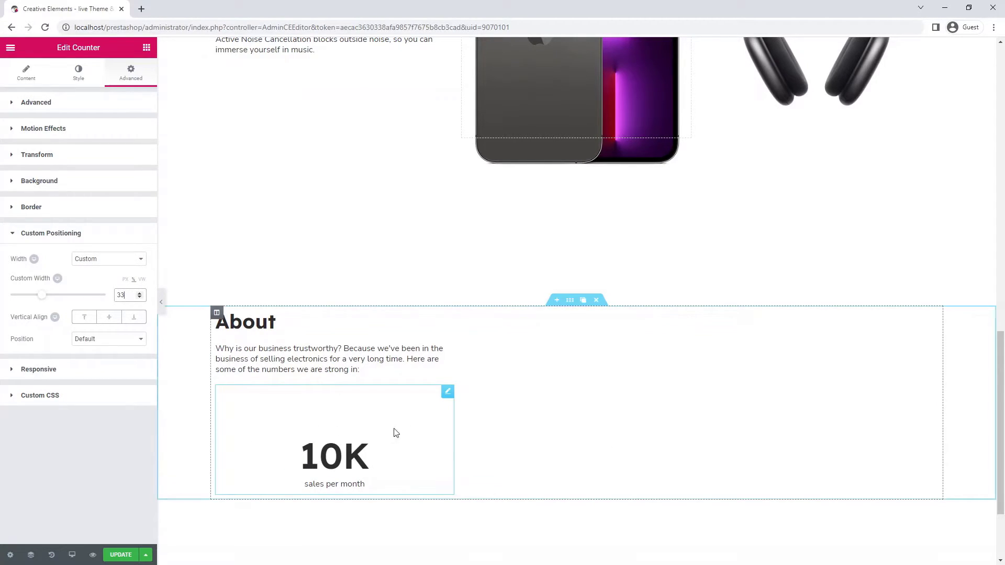
# Step: Duplicate the counter into '25 accessories in this category' with no suffix
pyautogui.click(438, 394)
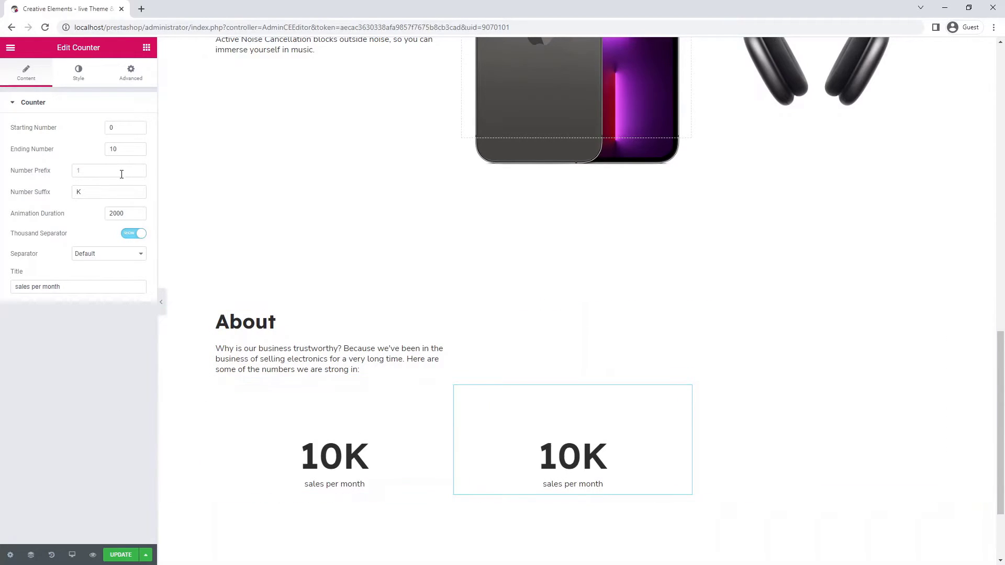
pyautogui.write('25')
pyautogui.click(90, 191)
pyautogui.press('BackSpace')
pyautogui.click(69, 286)
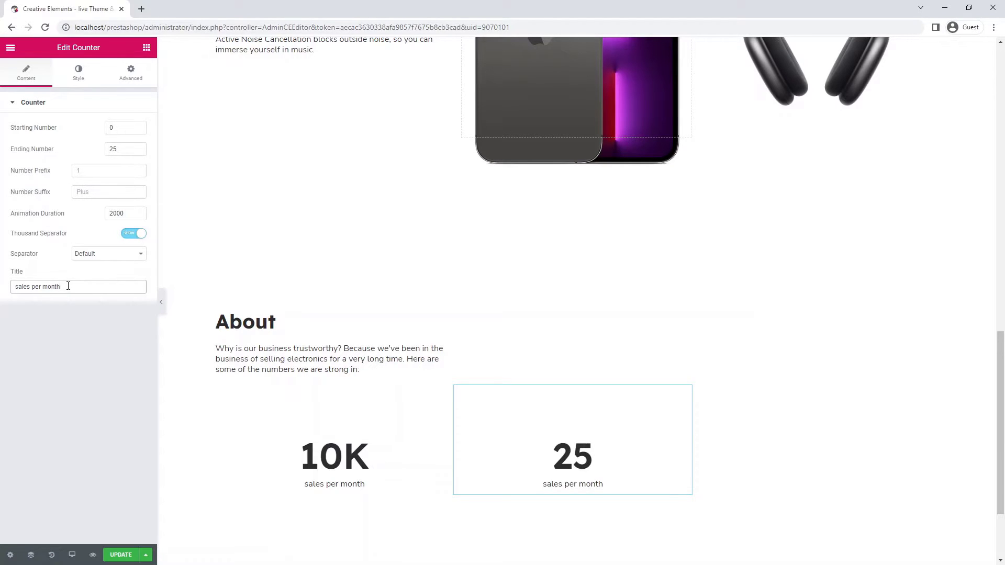
pyautogui.hotkey('ctrl', 'a')
pyautogui.write('accessories in this category')
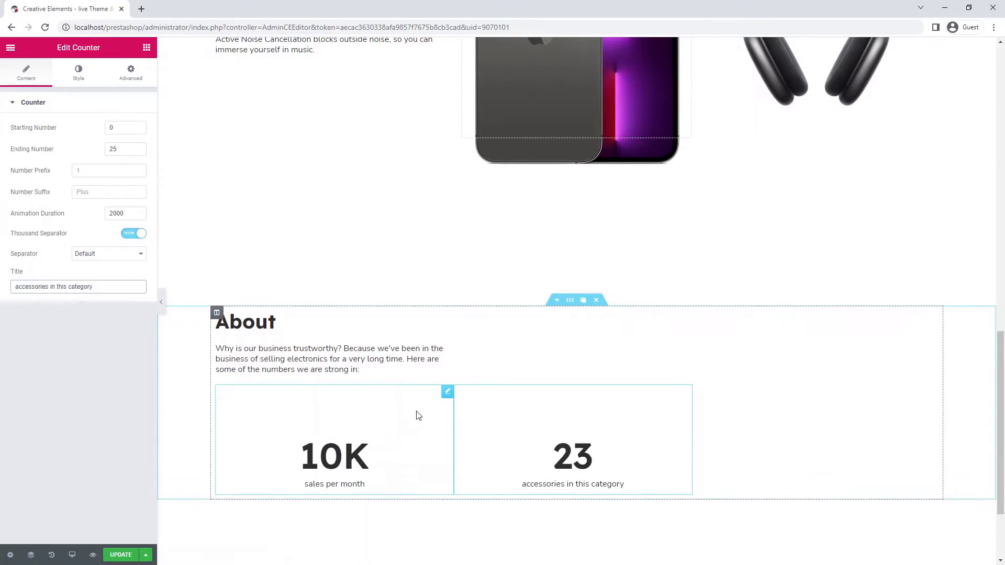
# Step: Duplicate it again into '+45% annual growth in turnover'
pyautogui.click(673, 391)
pyautogui.doubleClick(114, 148)
pyautogui.write('45')
pyautogui.click(98, 170)
pyautogui.write('+')
pyautogui.click(90, 192)
pyautogui.write('%')
pyautogui.click(97, 287)
pyautogui.hotkey('ctrl', 'a')
pyautogui.write('annual growth in turnover')
pyautogui.scroll(-2, 935, 357)
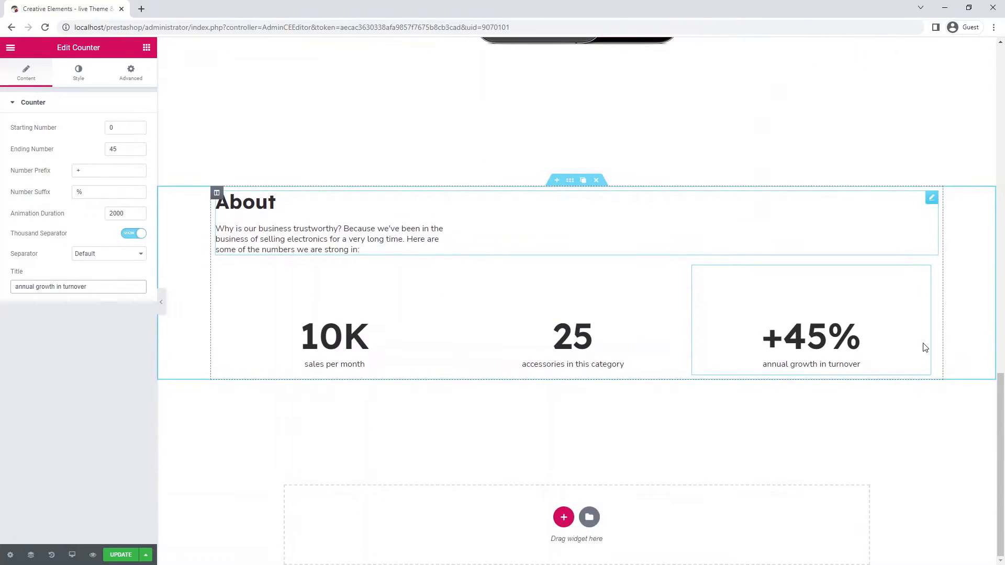
# Step: Add a one-column section below the About counters with 200 top and bottom margins
pyautogui.click(563, 518)
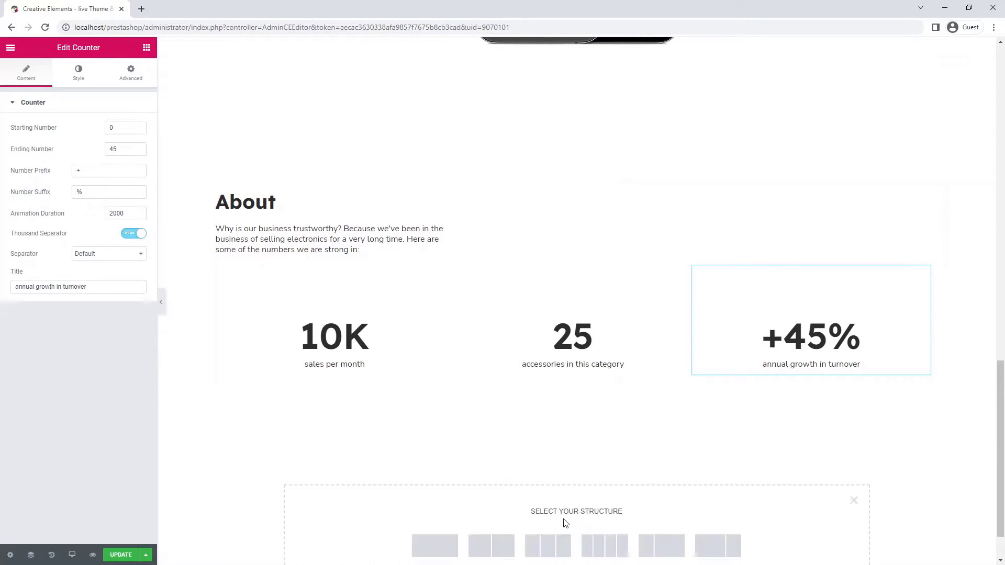
pyautogui.click(434, 547)
pyautogui.write('1400')
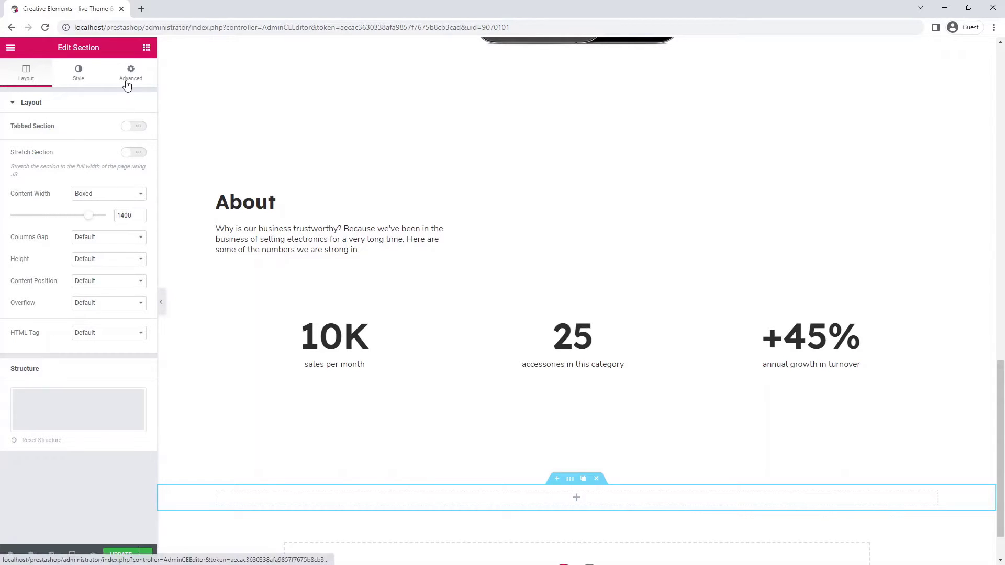
pyautogui.click(128, 78)
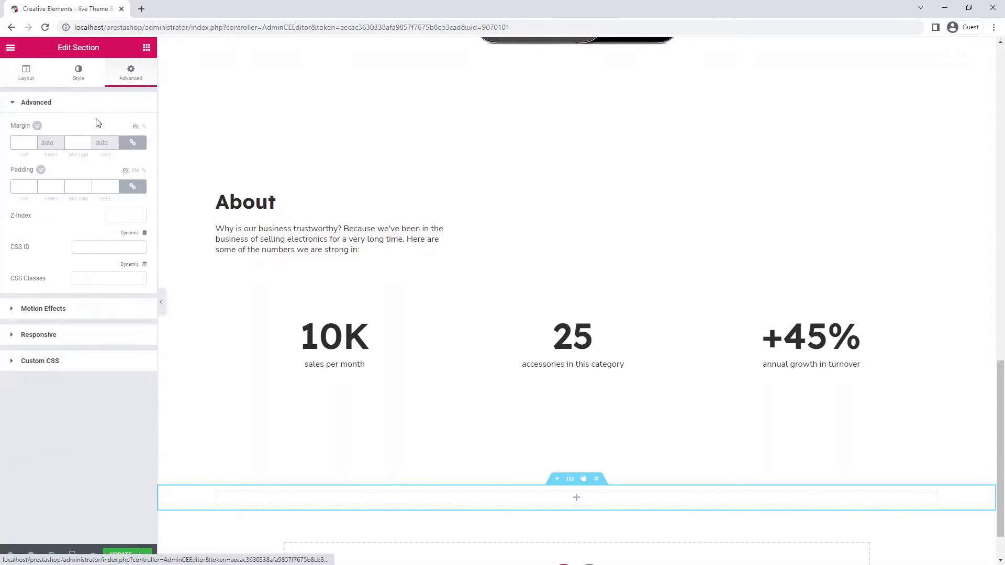
pyautogui.write('200')
# Step: Drop a Heading into the new section reading 'Testimonials' with typography size 30
pyautogui.click(146, 47)
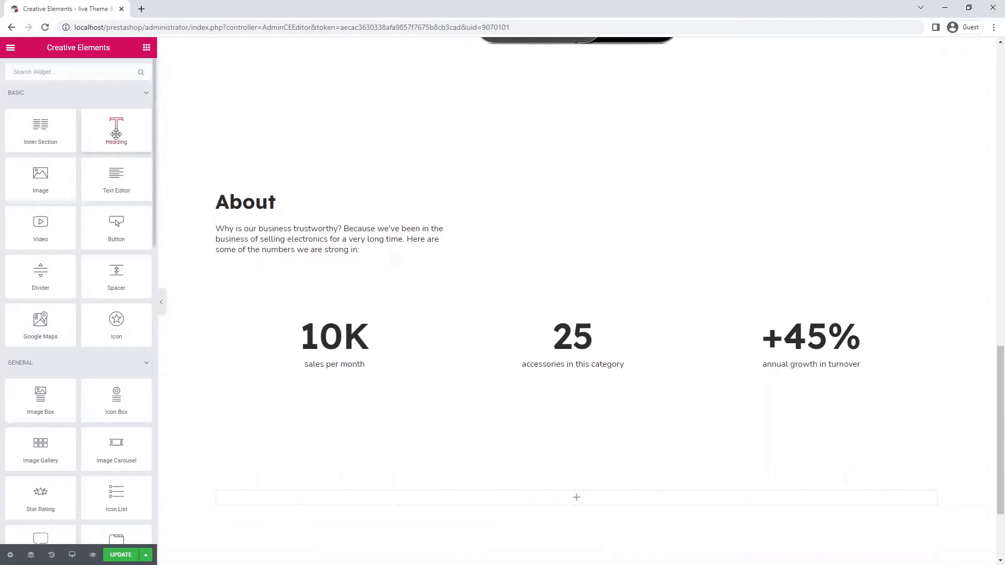
pyautogui.moveTo(116, 130); pyautogui.dragTo(287, 502)
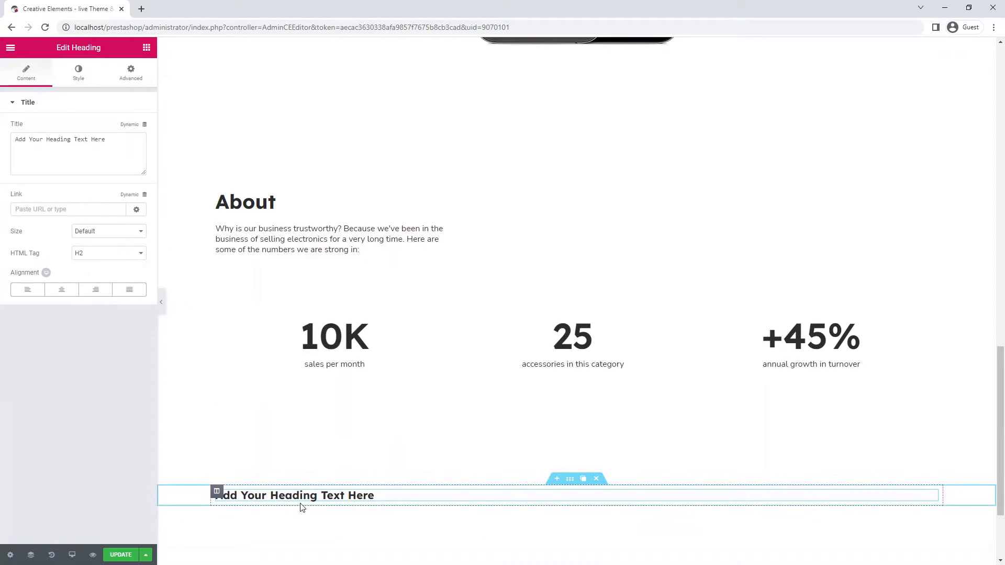
pyautogui.scroll(-2, 302, 503)
pyautogui.scroll(-1, 307, 485)
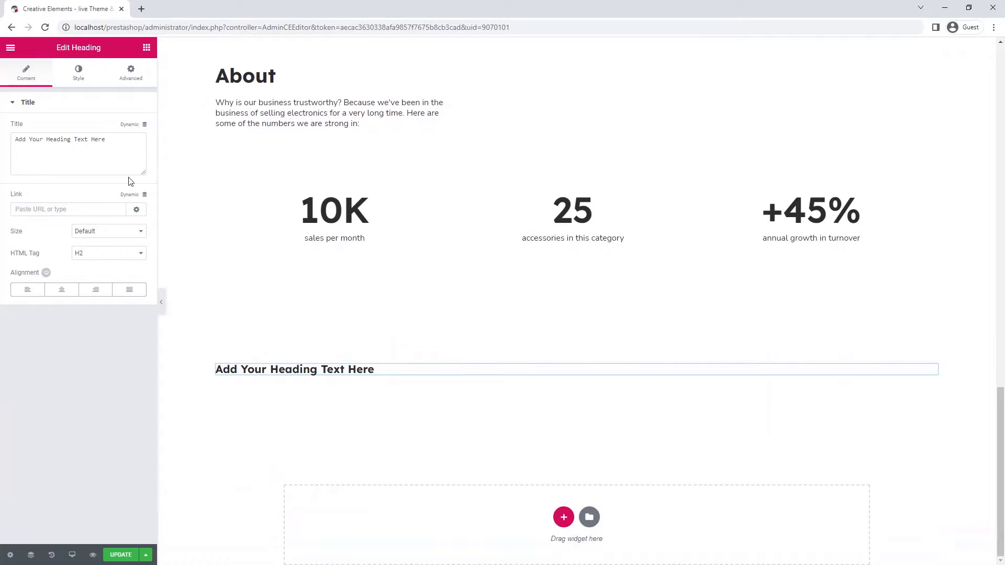
pyautogui.click(113, 138)
pyautogui.hotkey('ctrl', 'a')
pyautogui.write('Testimonials')
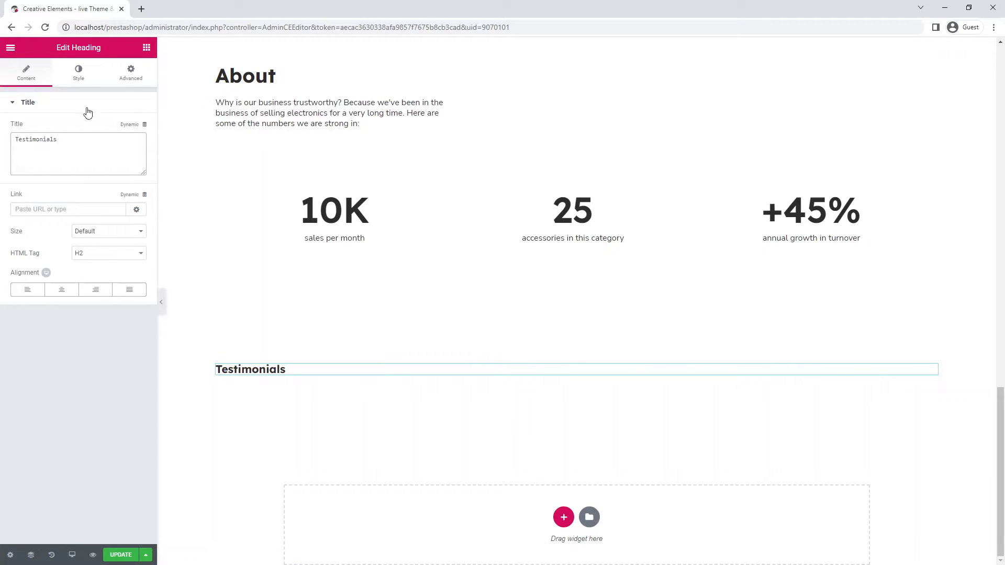
pyautogui.click(79, 74)
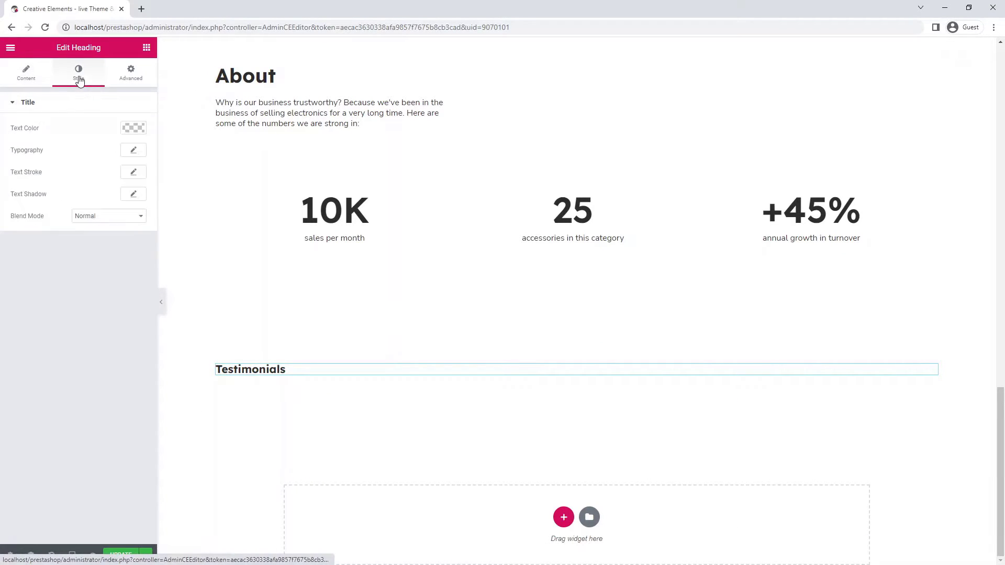
pyautogui.click(132, 150)
pyautogui.click(116, 214)
pyautogui.write('30')
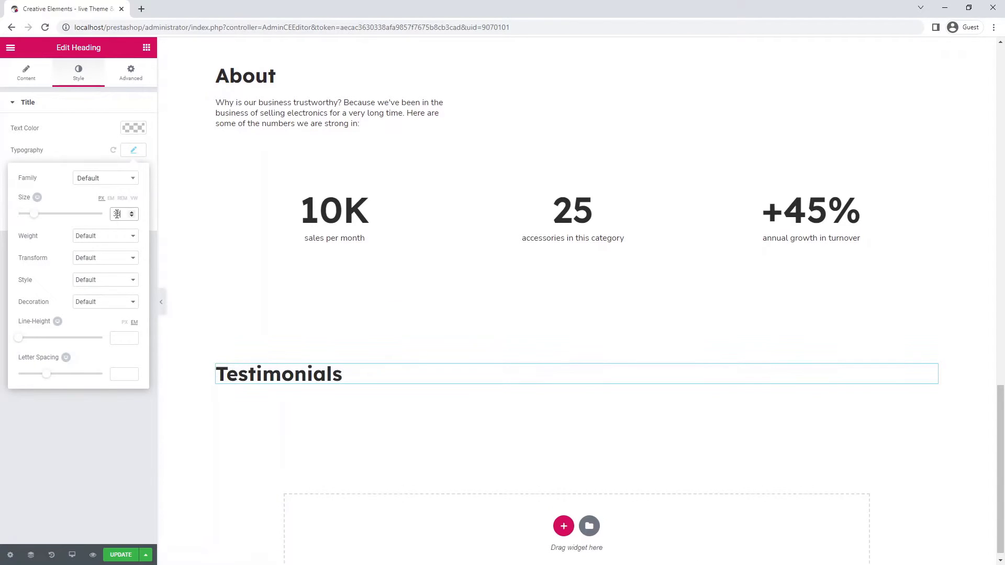
pyautogui.click(146, 47)
pyautogui.write('test')
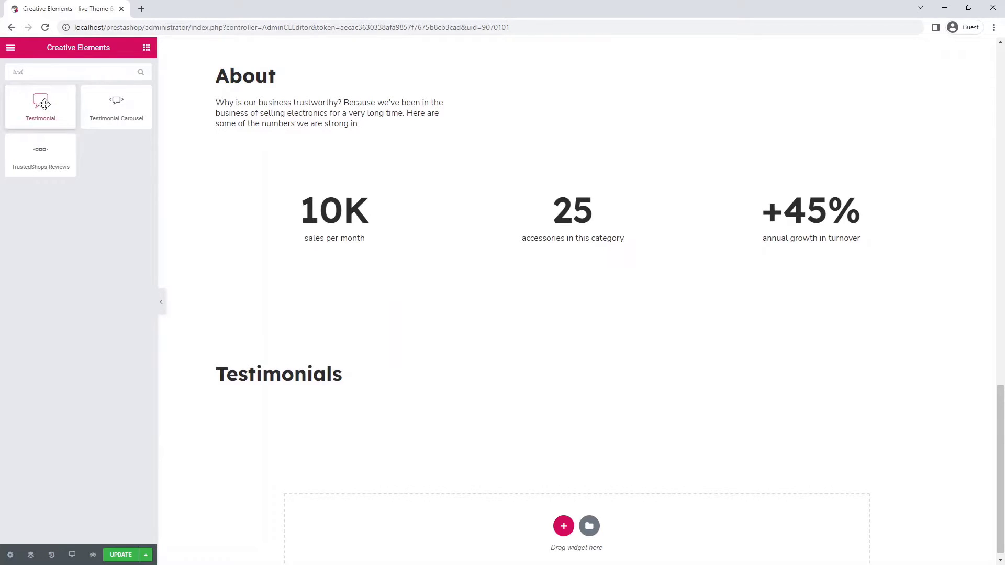
# Step: Add a left-aligned testimonial under the heading with a portrait from the about-us folder
pyautogui.moveTo(41, 105); pyautogui.dragTo(286, 383)
pyautogui.click(76, 267)
pyautogui.click(311, 191)
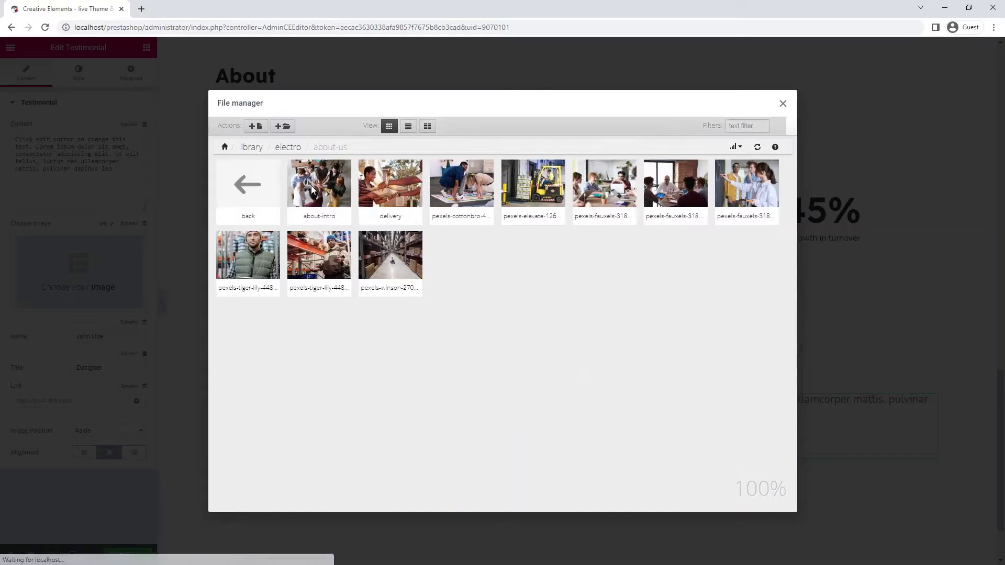
pyautogui.click(236, 256)
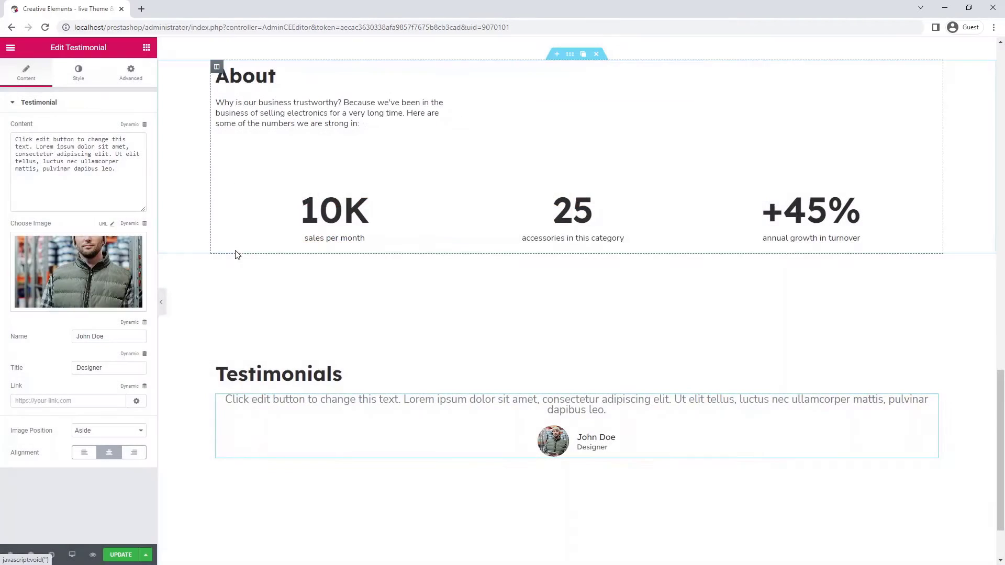
pyautogui.click(84, 453)
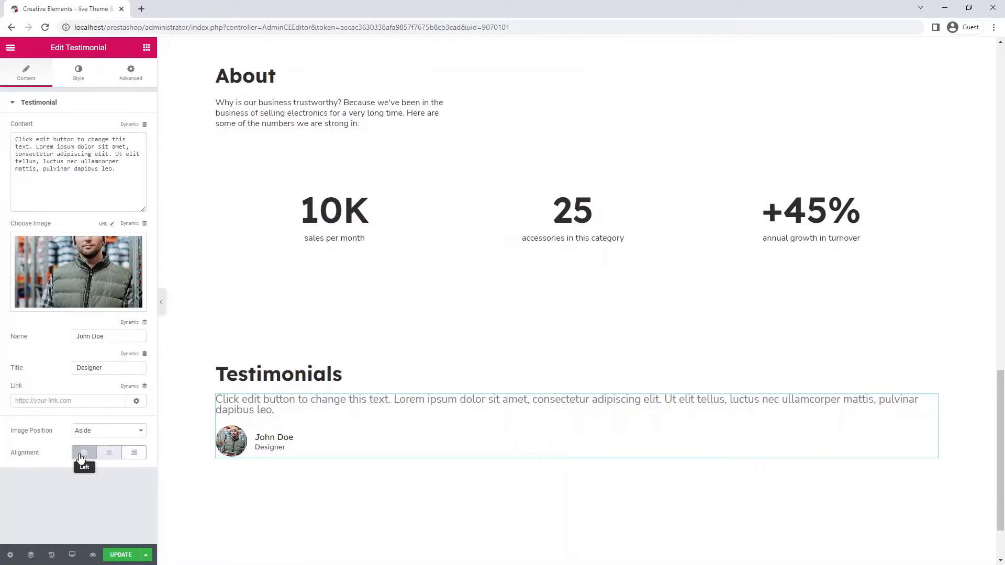
# Step: Give the testimonial text a dark colour and adjust its typography
pyautogui.click(79, 82)
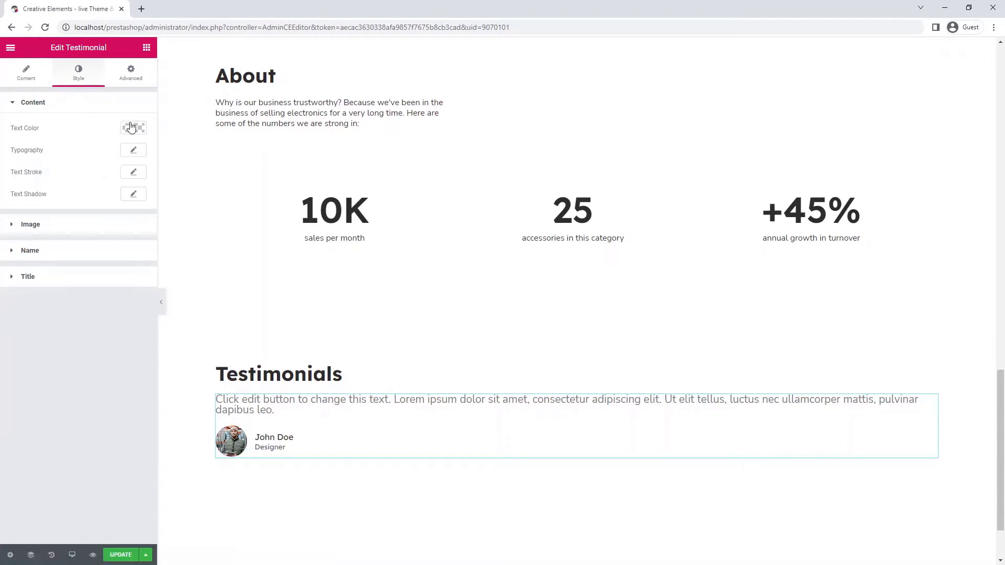
pyautogui.click(133, 128)
pyautogui.click(25, 252)
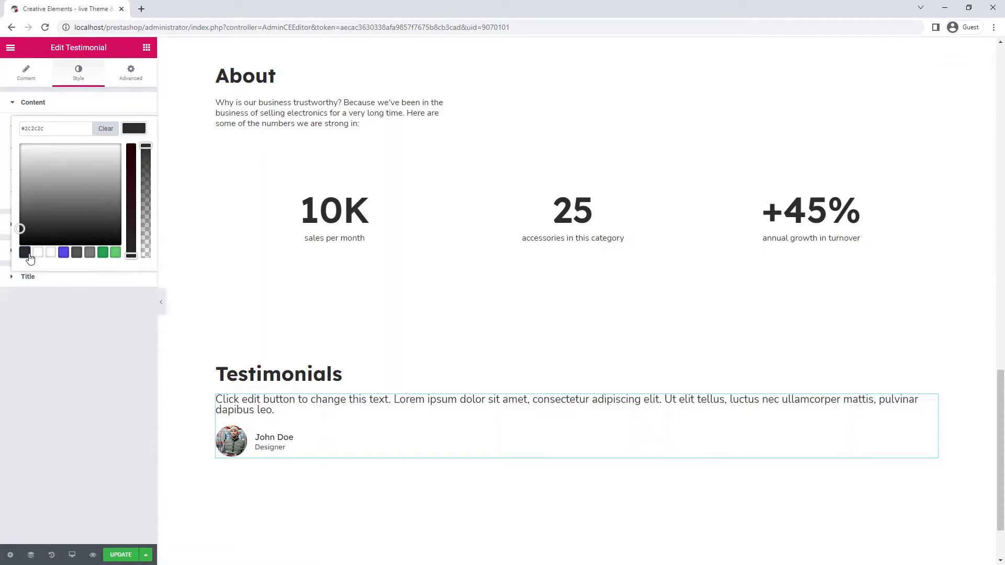
pyautogui.click(134, 129)
pyautogui.click(134, 150)
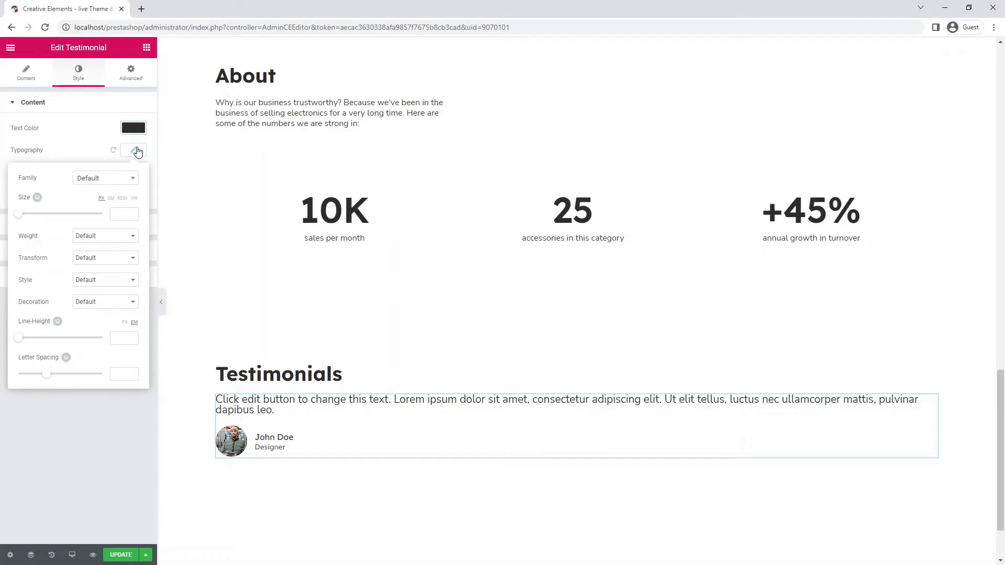
pyautogui.write('16')
pyautogui.click(134, 152)
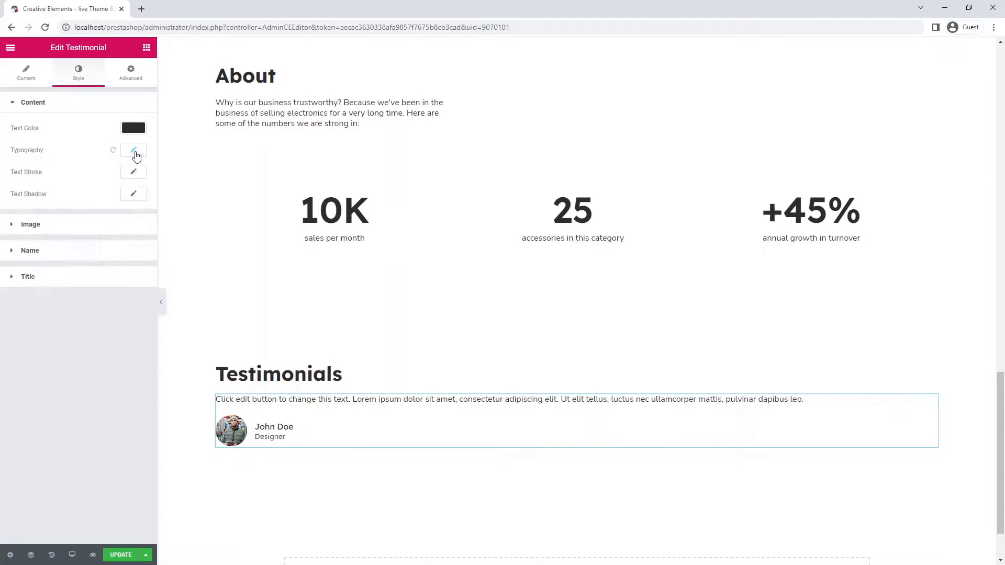
# Step: Set the testimonial's custom positioning width to Custom 33
pyautogui.click(133, 78)
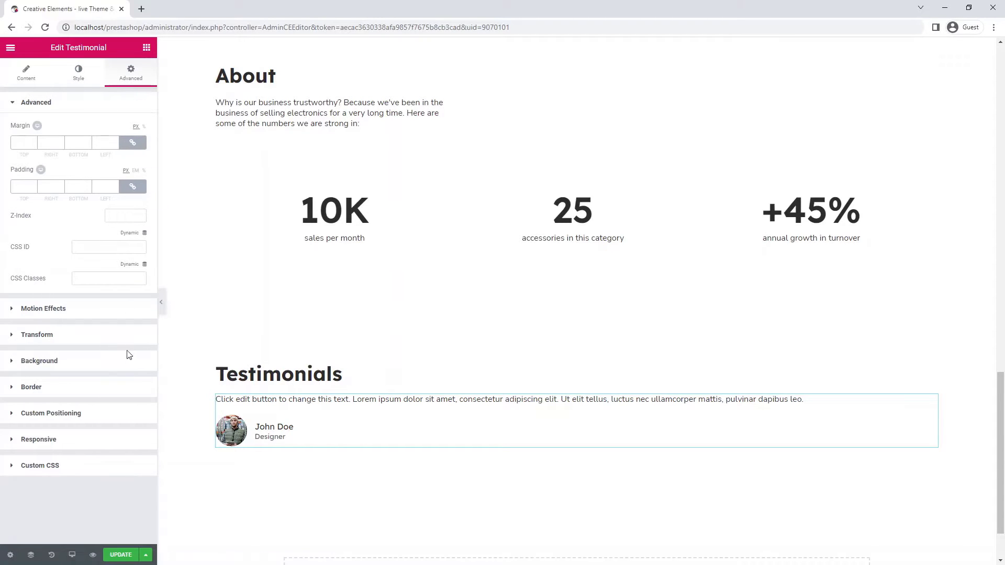
pyautogui.click(126, 416)
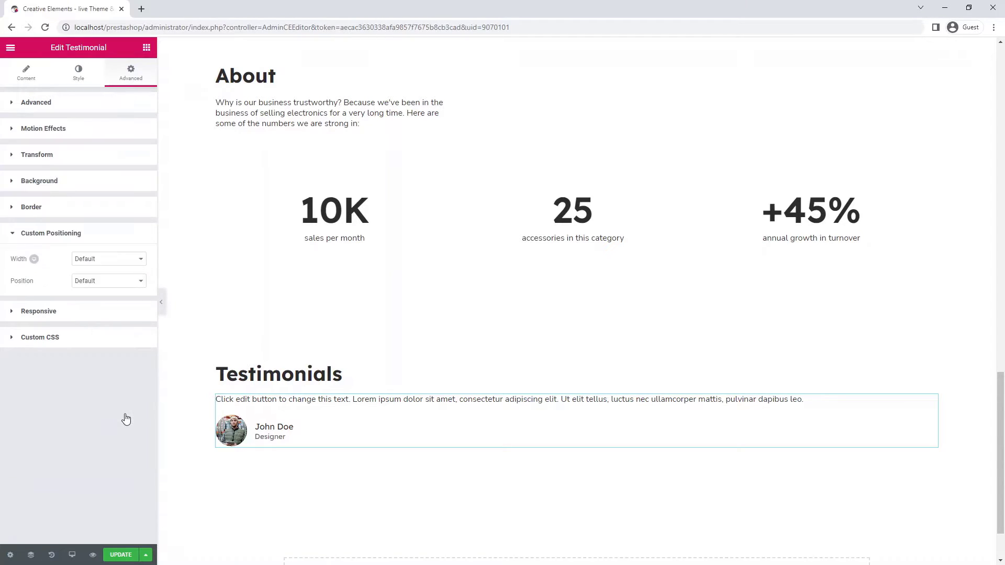
pyautogui.click(124, 260)
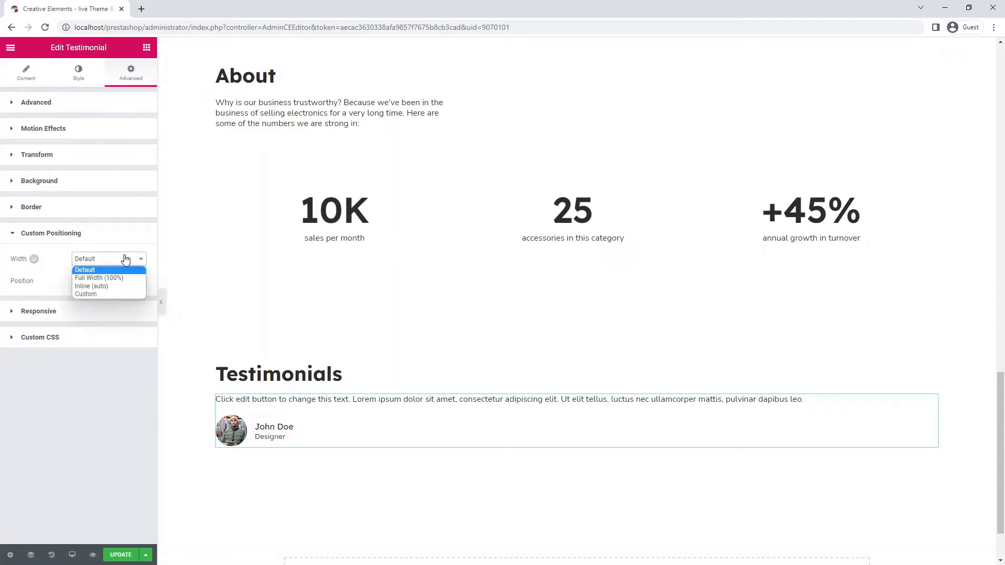
pyautogui.click(122, 294)
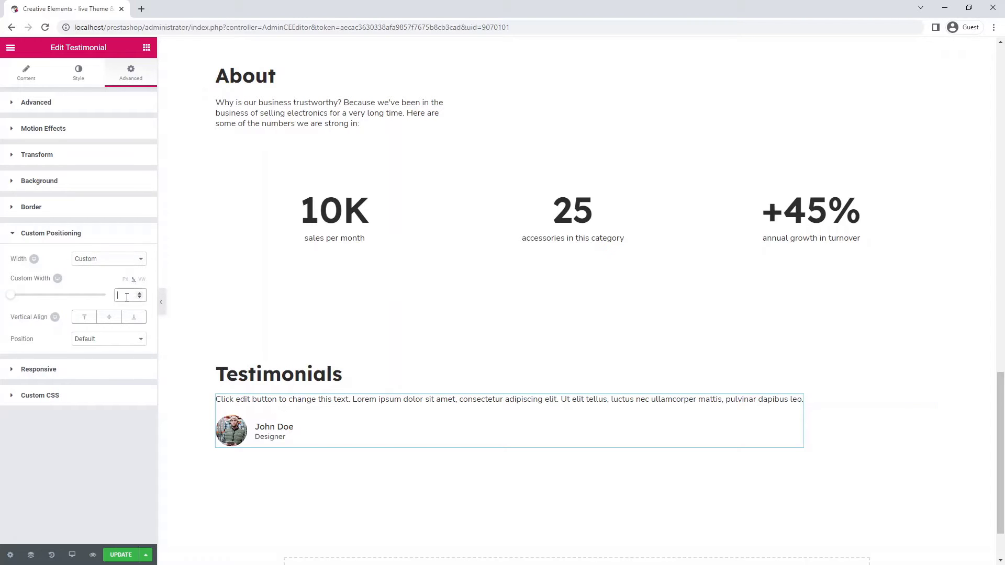
pyautogui.write('33')
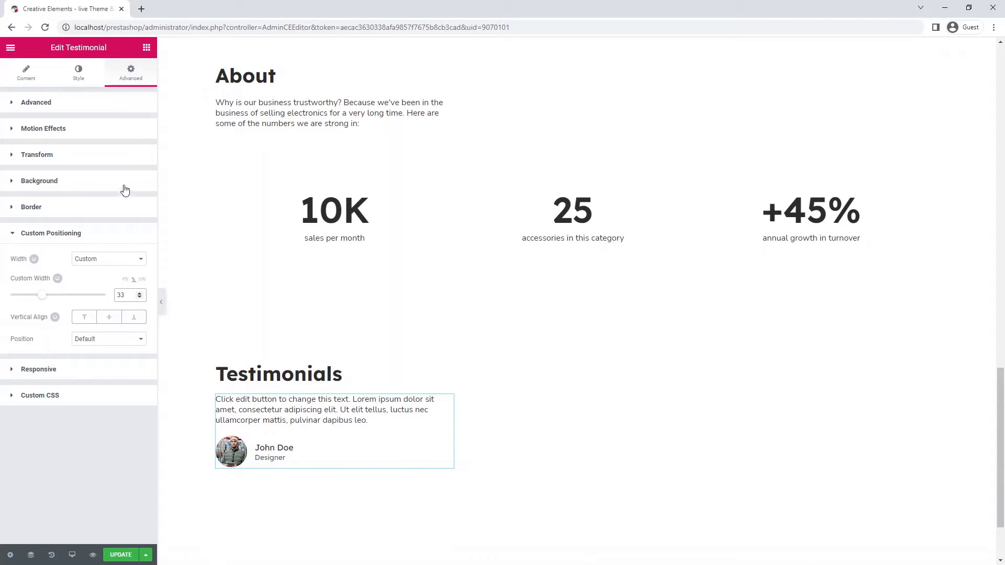
# Step: Give the testimonial a Classic light grey #f8f8f8 background
pyautogui.click(124, 187)
pyautogui.click(100, 230)
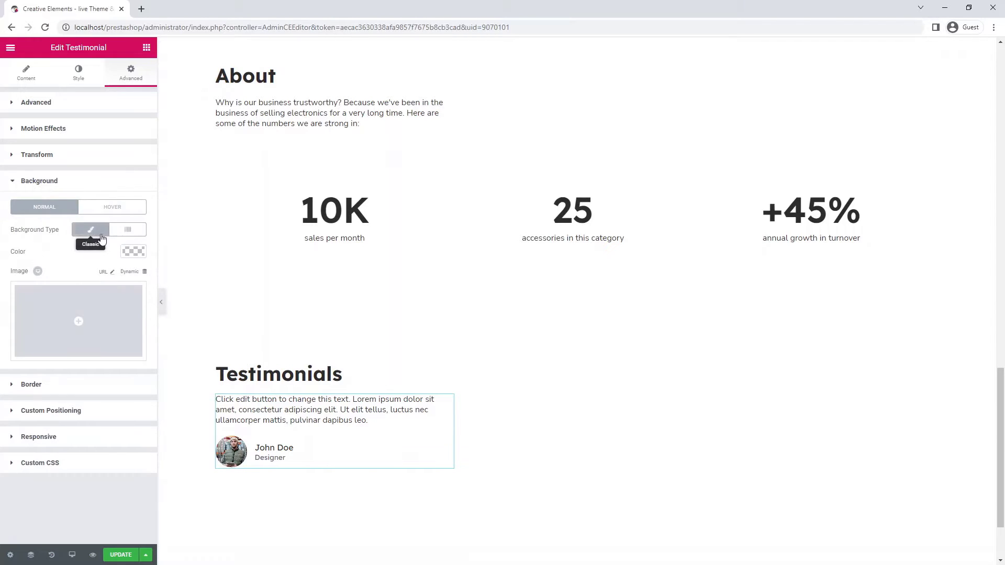
pyautogui.click(133, 251)
pyautogui.click(34, 252)
pyautogui.write('#f8f8f8')
pyautogui.press('Return')
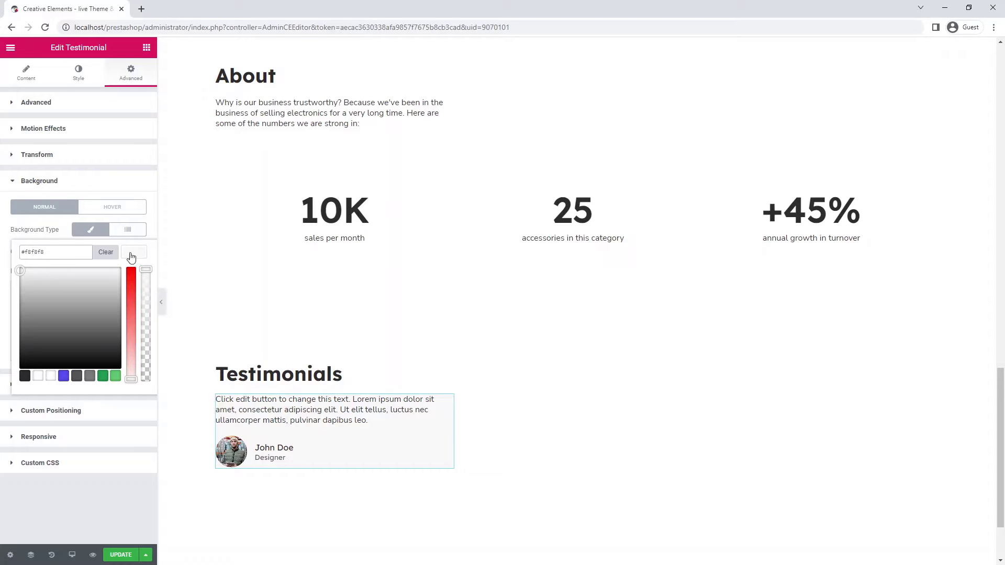
pyautogui.click(132, 255)
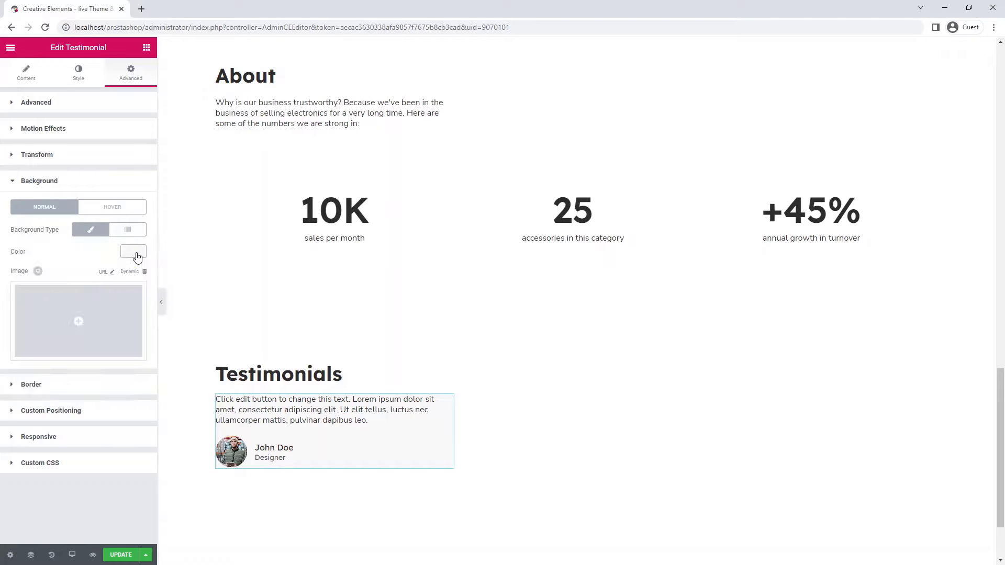
# Step: Set the card's padding to 30 on all sides and its top margin to 70
pyautogui.click(119, 105)
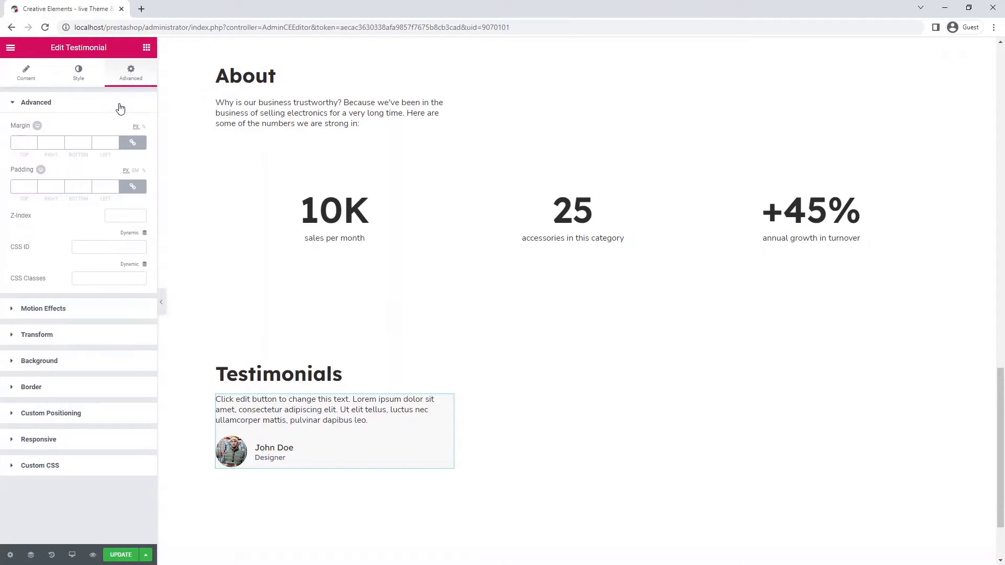
pyautogui.click(102, 187)
pyautogui.write('30')
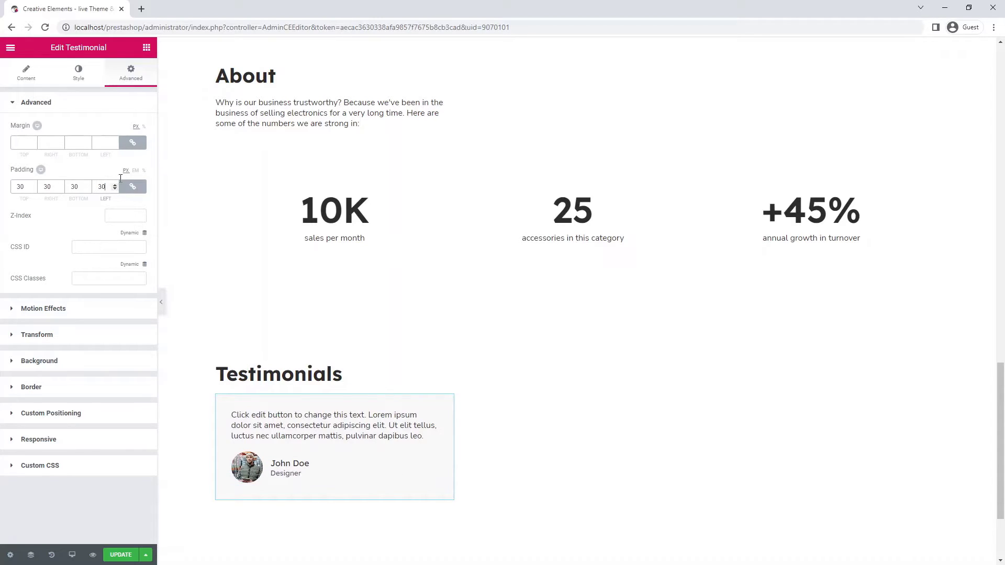
pyautogui.click(133, 143)
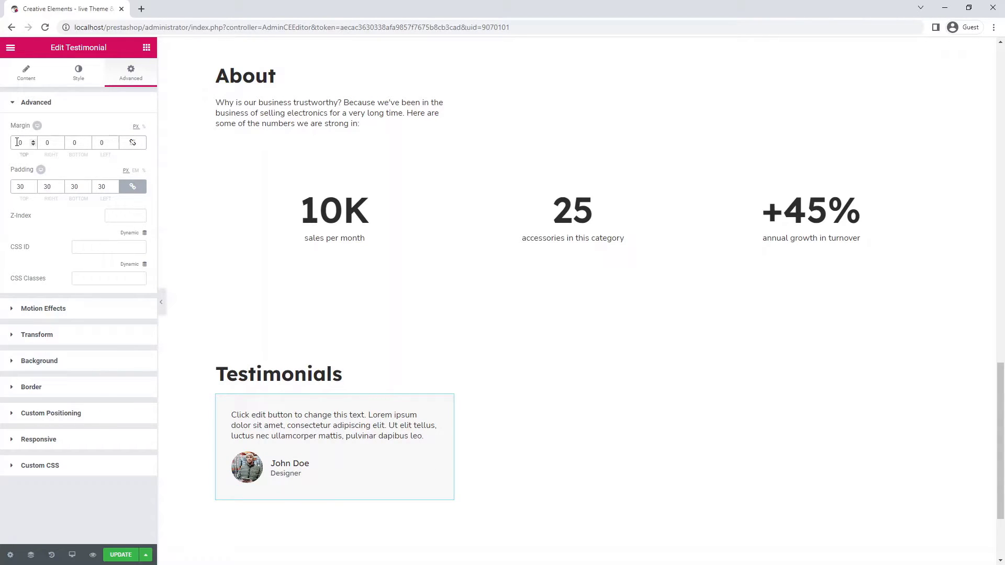
pyautogui.click(17, 142)
pyautogui.write('70')
pyautogui.scroll(-2, 531, 291)
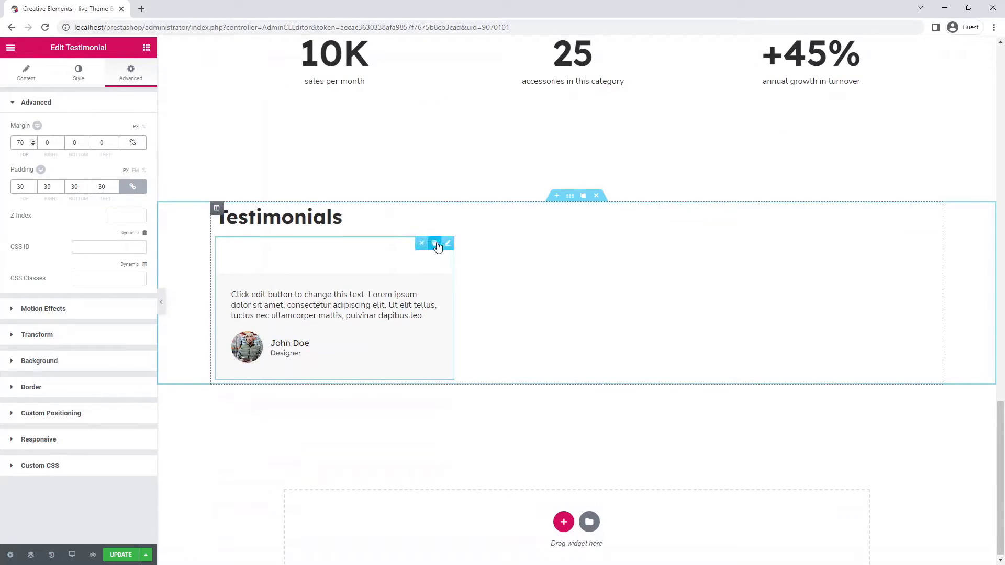
# Step: Duplicate the testimonial card and give the copy a blue background
pyautogui.click(437, 244)
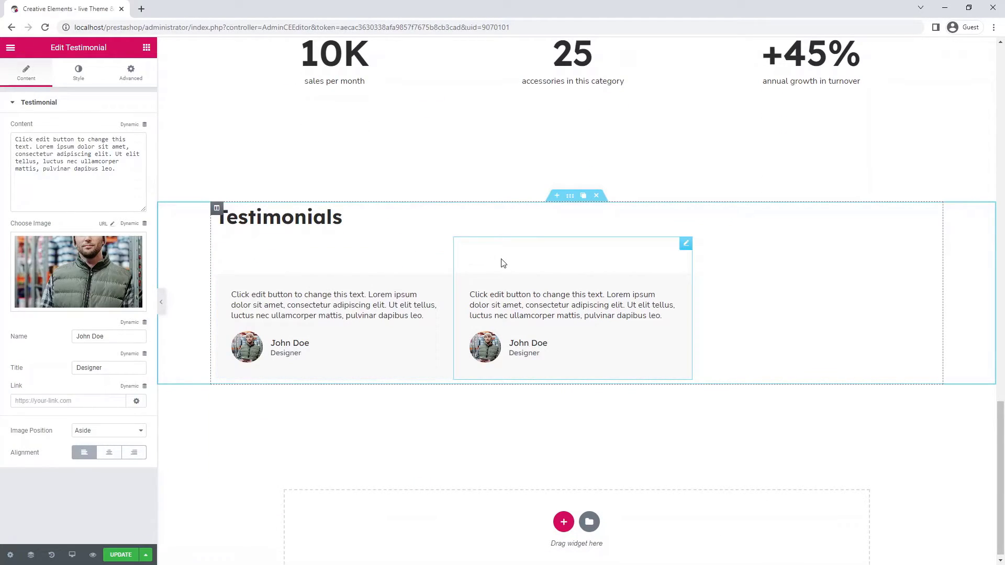
pyautogui.click(143, 82)
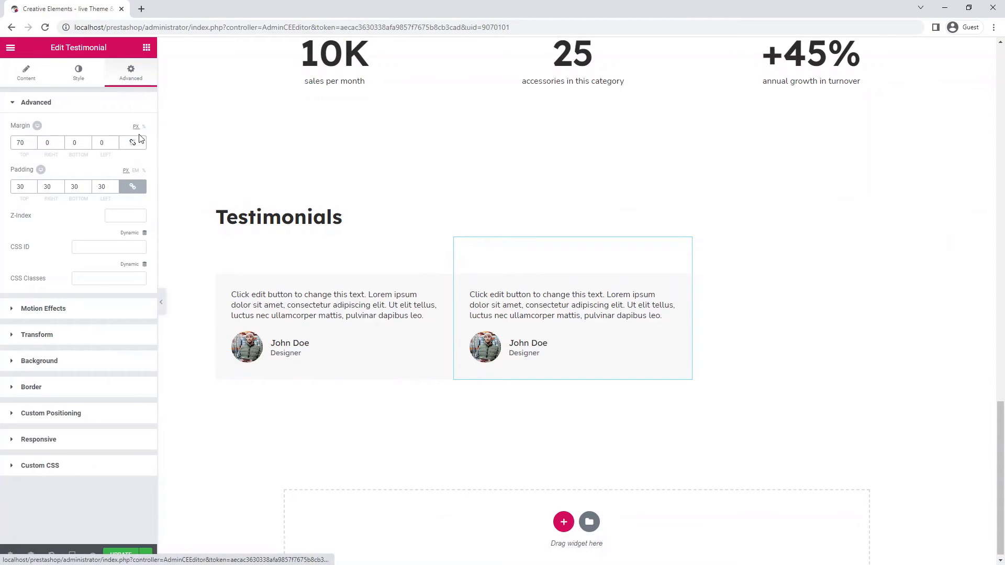
pyautogui.click(130, 362)
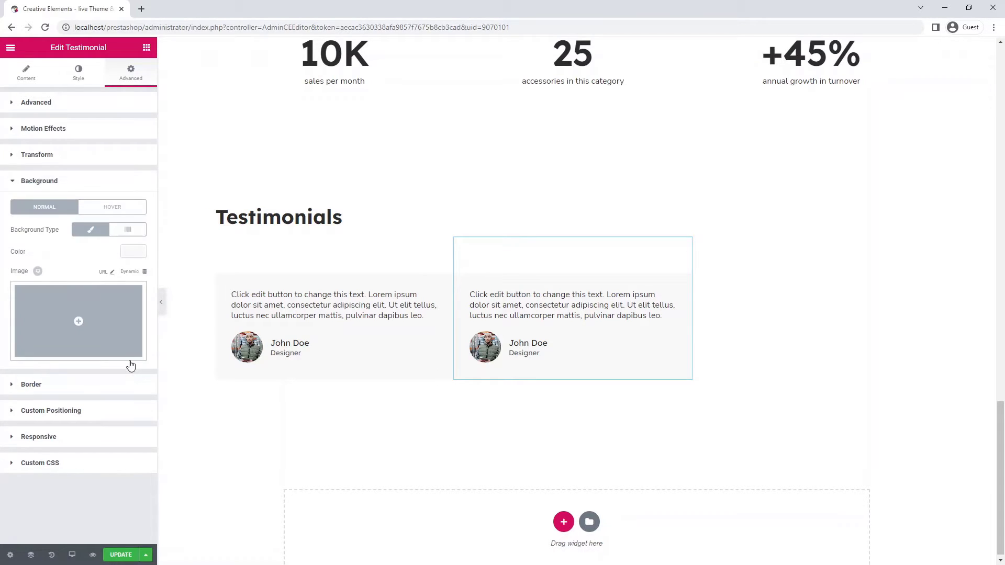
pyautogui.click(132, 251)
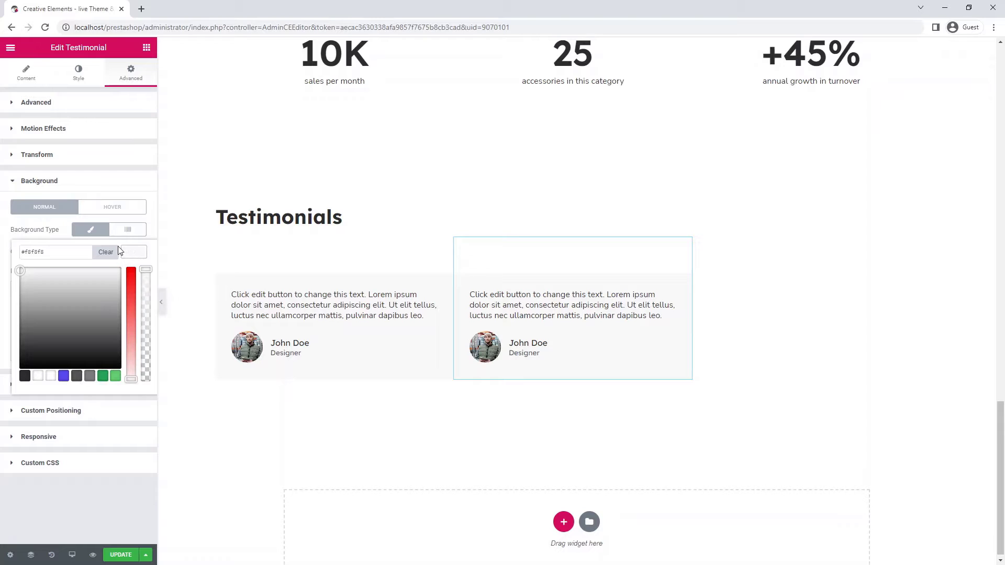
pyautogui.click(64, 377)
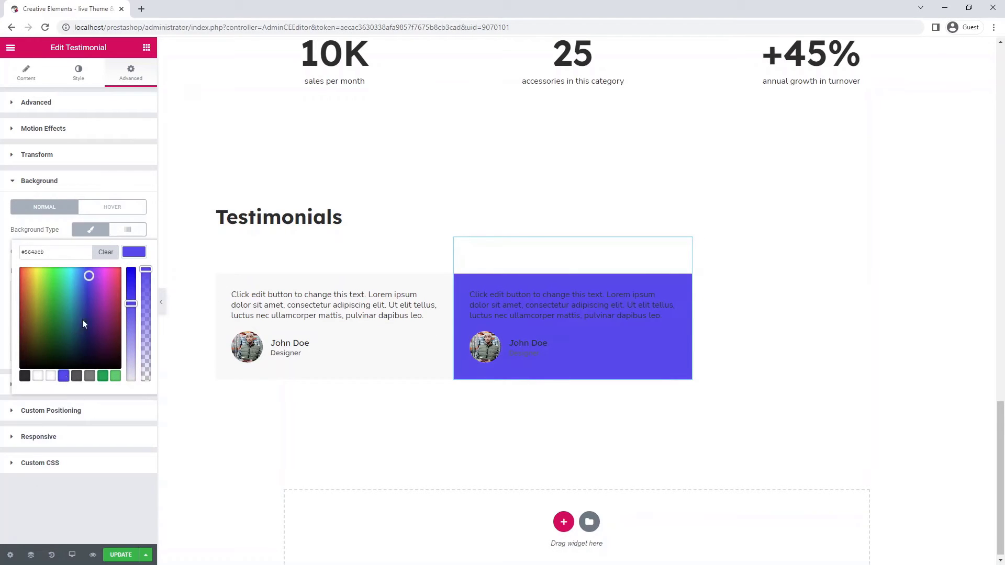
pyautogui.click(133, 252)
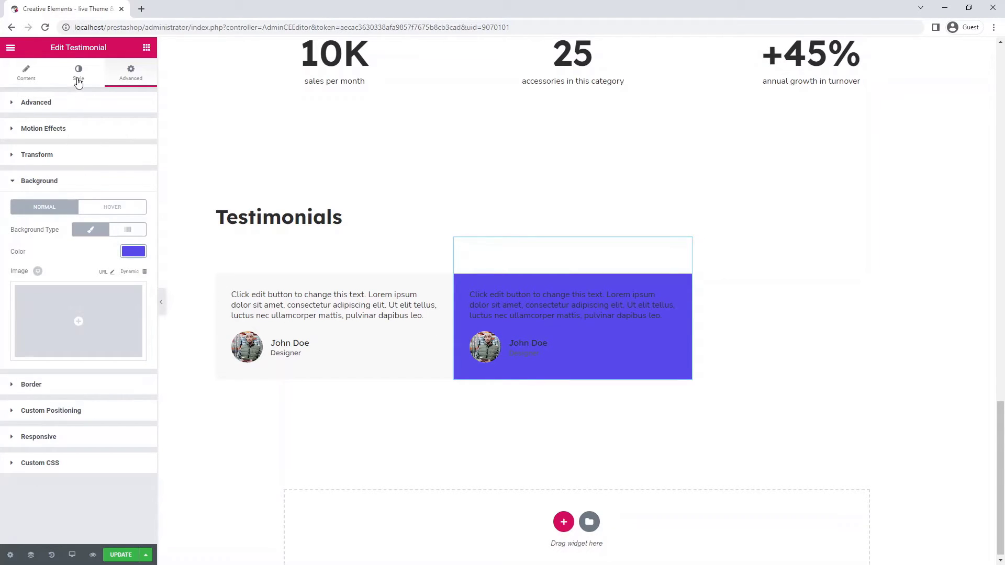
# Step: Make the blue card's quote text white
pyautogui.click(78, 77)
pyautogui.click(132, 129)
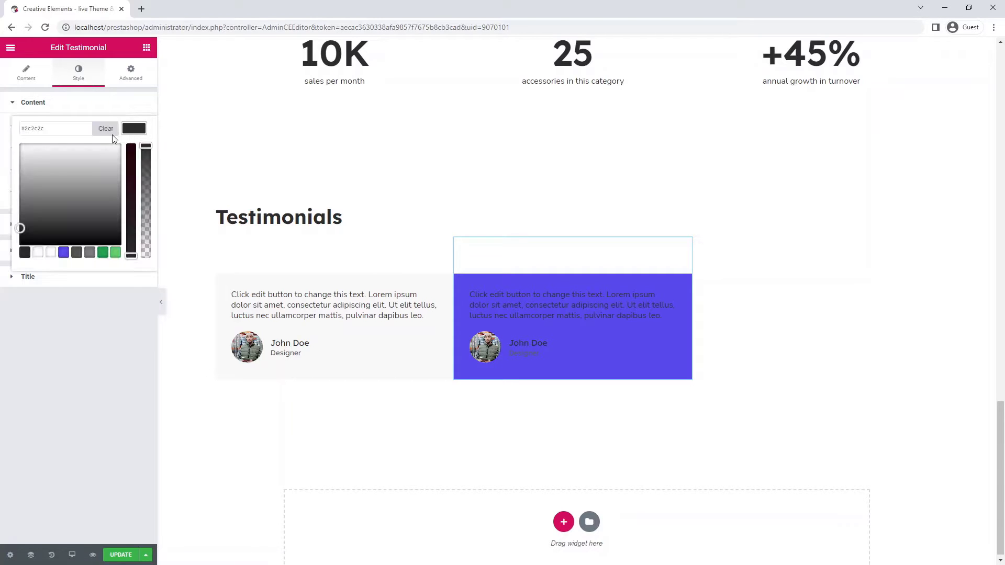
pyautogui.click(37, 252)
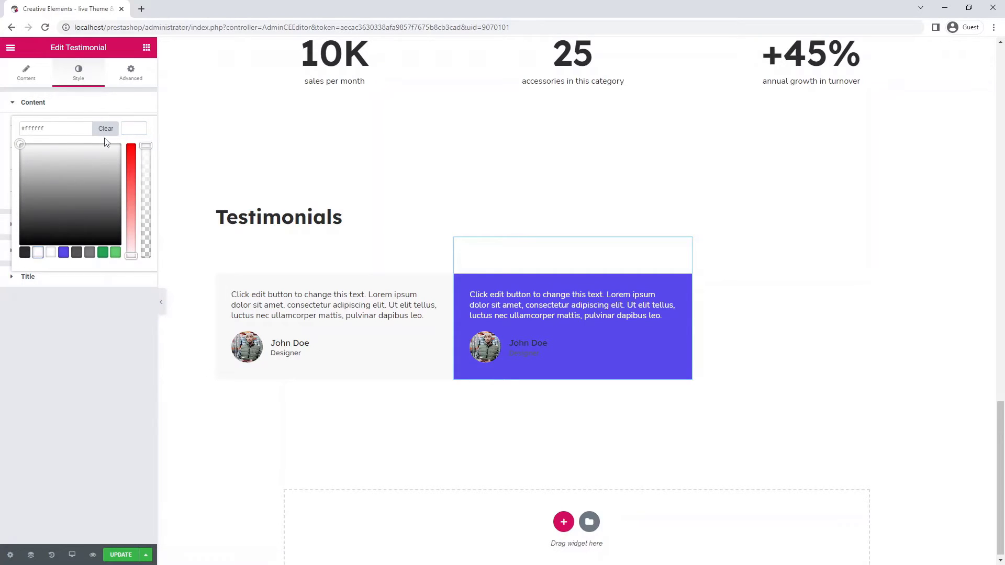
pyautogui.click(132, 132)
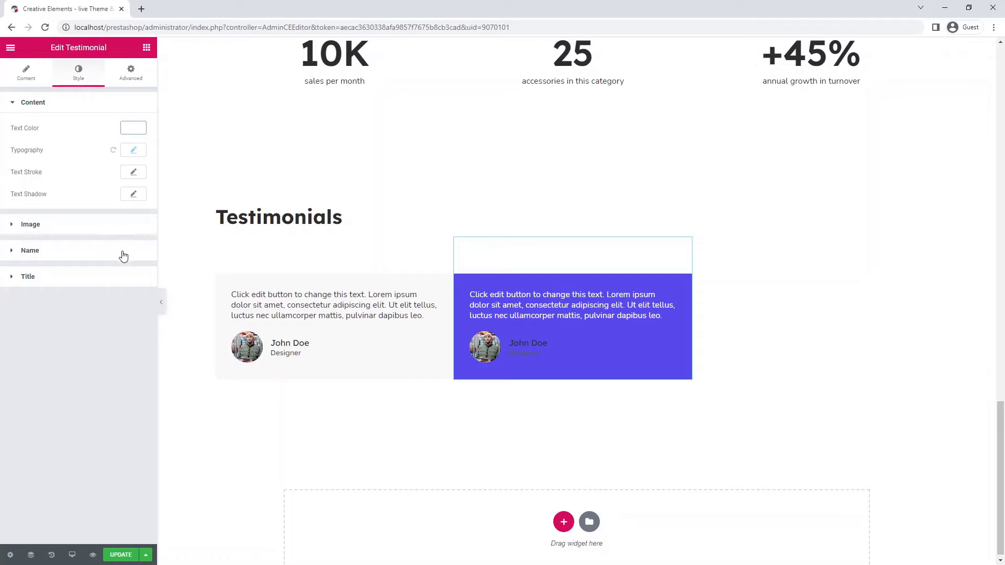
# Step: Make the John Doe name white and the Designer title translucent white, then duplicate again
pyautogui.click(122, 253)
pyautogui.click(131, 182)
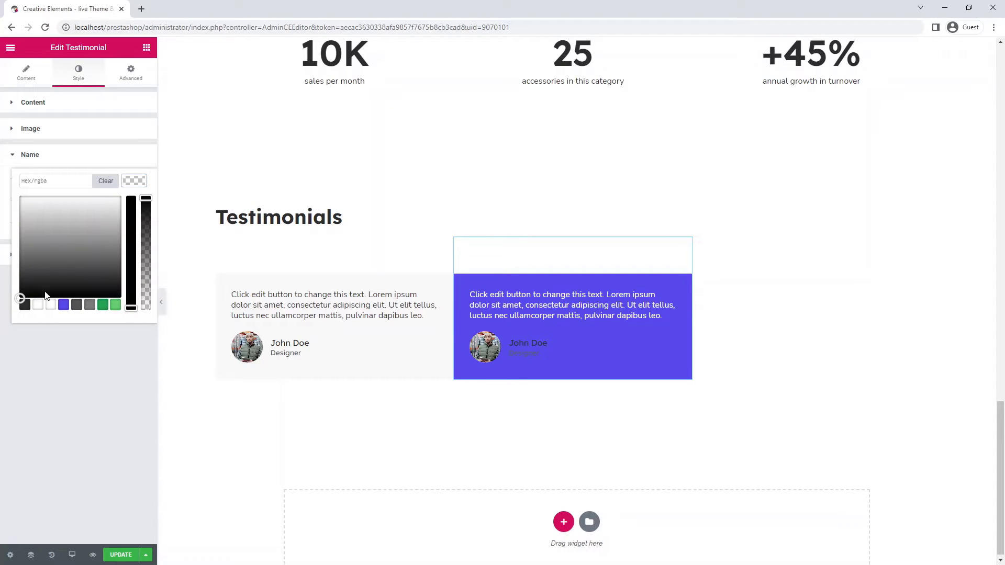
pyautogui.click(130, 182)
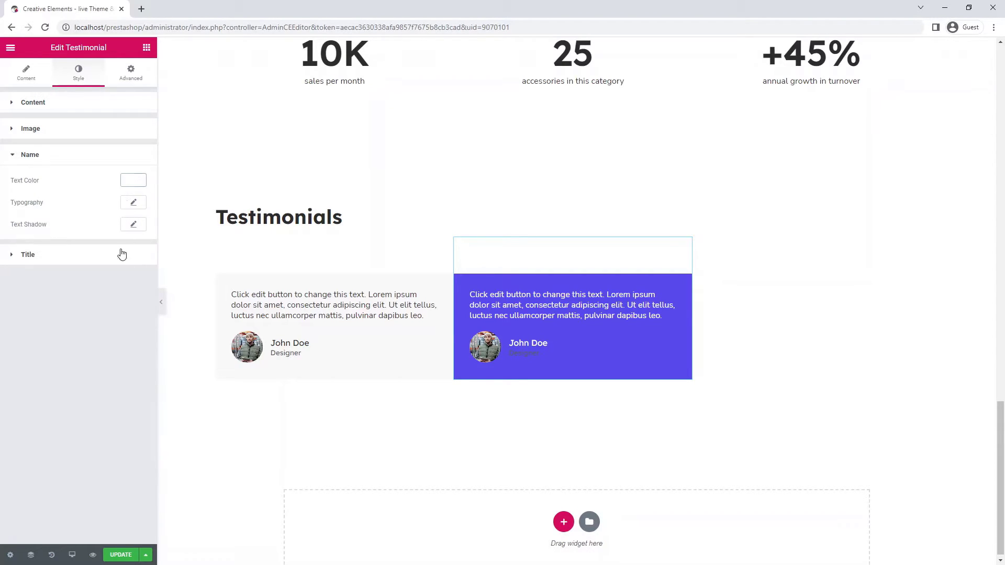
pyautogui.click(133, 208)
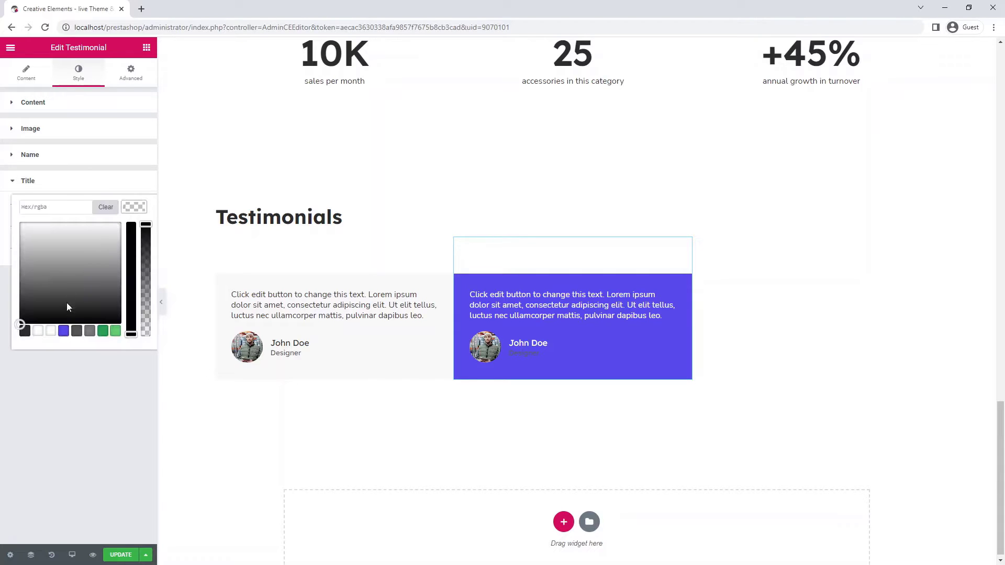
pyautogui.click(131, 208)
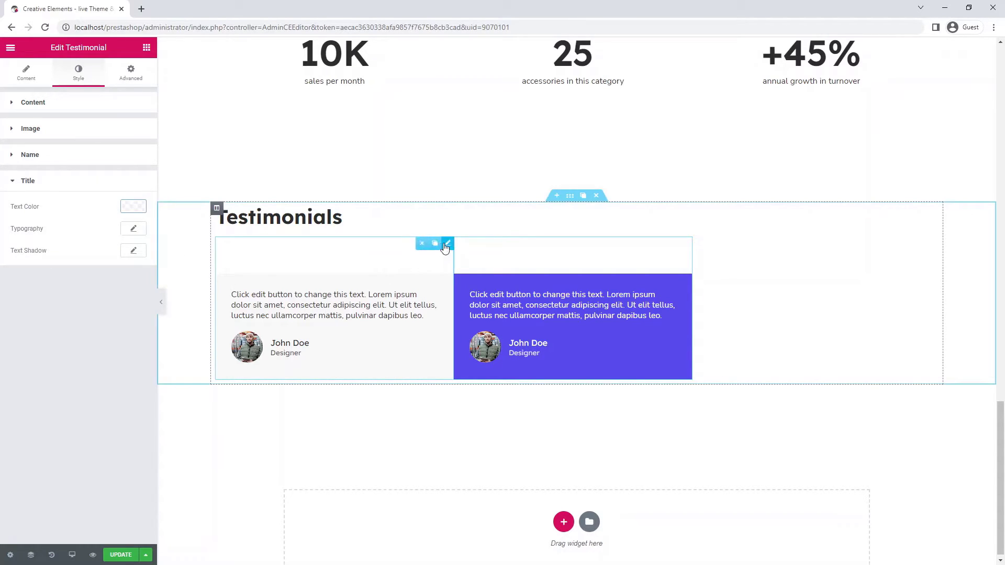
pyautogui.click(436, 245)
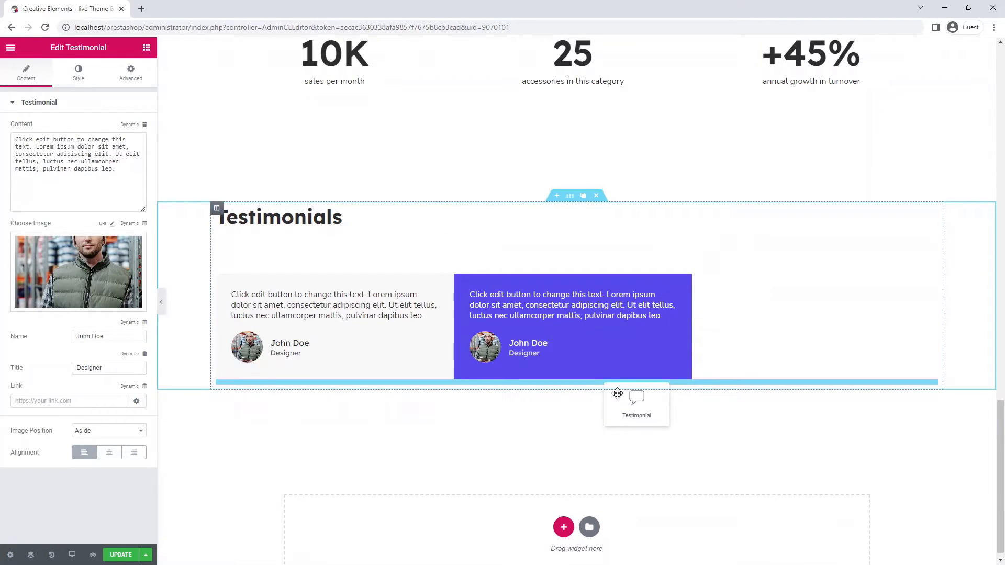
# Step: Move the new grey card after the blue card and give the blue card right margin 10
pyautogui.moveTo(686, 246); pyautogui.dragTo(617, 397)
pyautogui.click(662, 315)
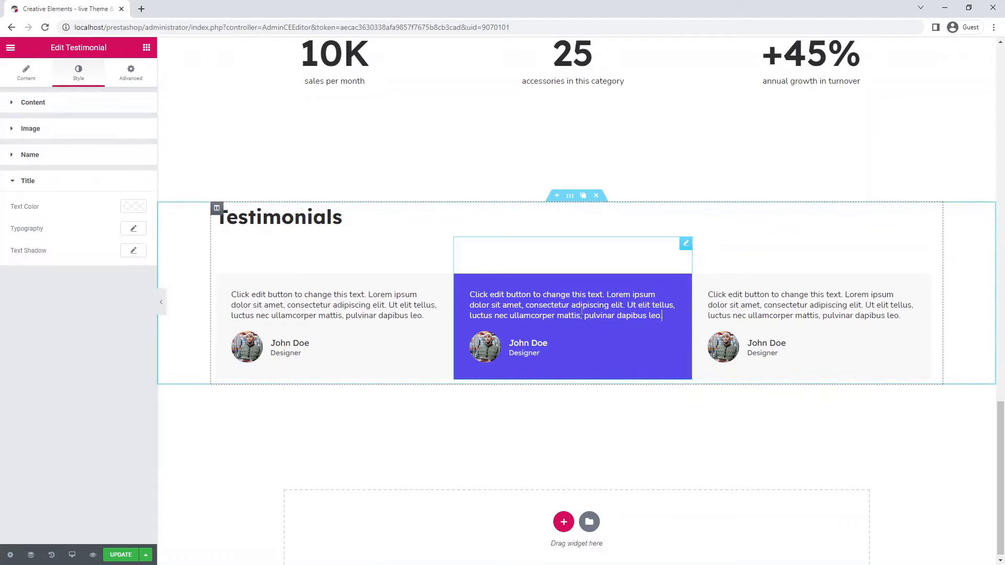
pyautogui.click(131, 79)
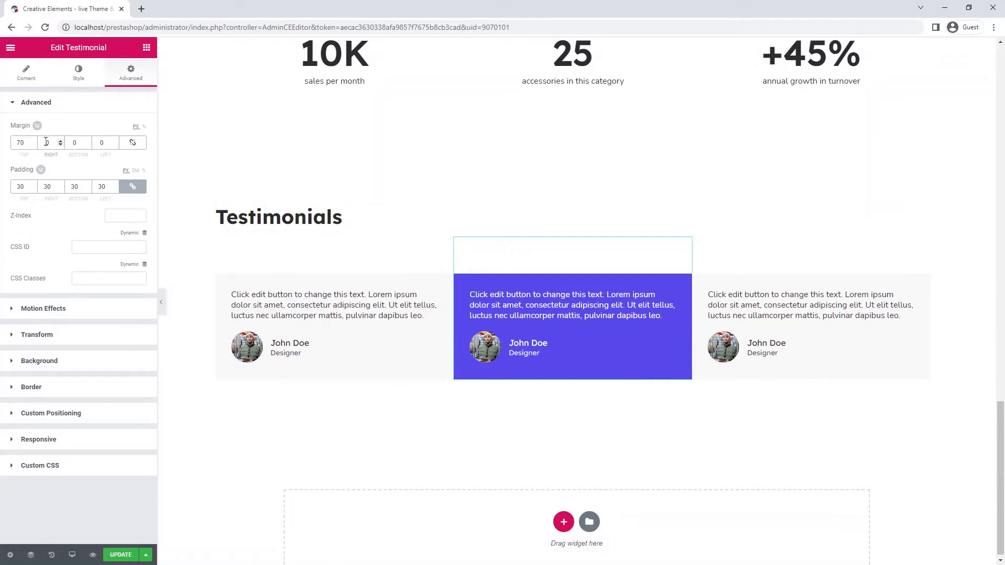
pyautogui.write('1010')
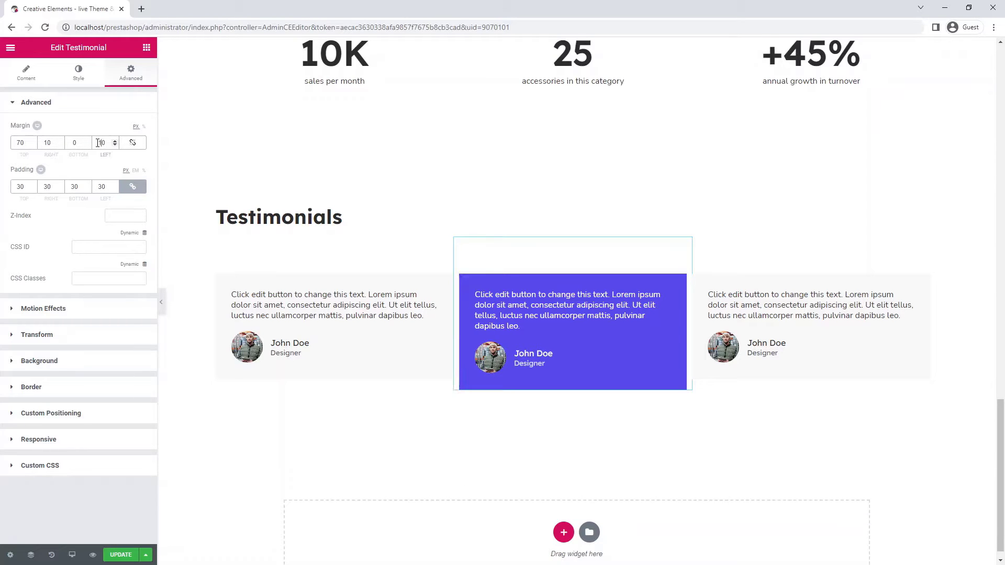
pyautogui.moveTo(376, 317)
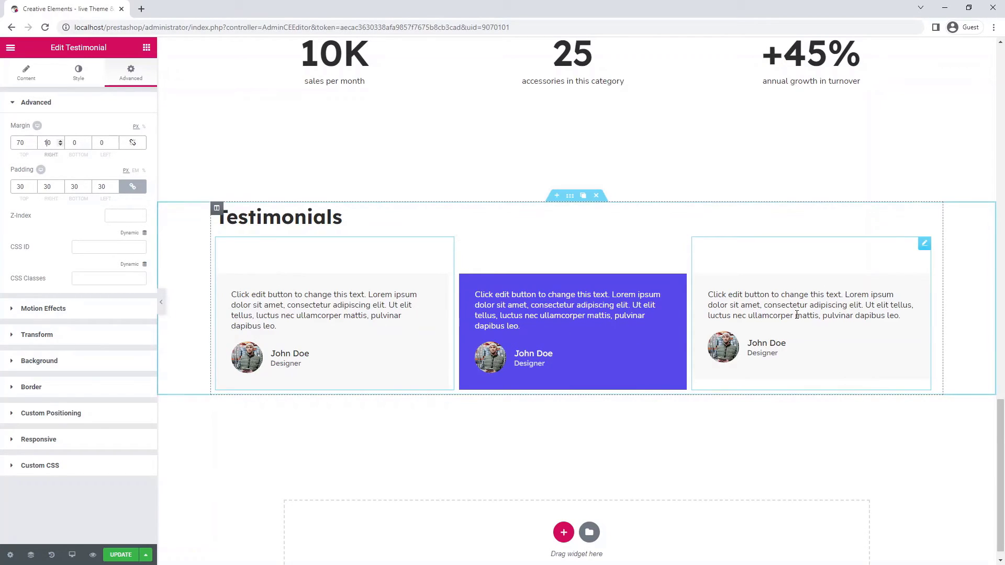
# Step: Give the third testimonial card a left margin of 10
pyautogui.click(748, 327)
pyautogui.click(122, 79)
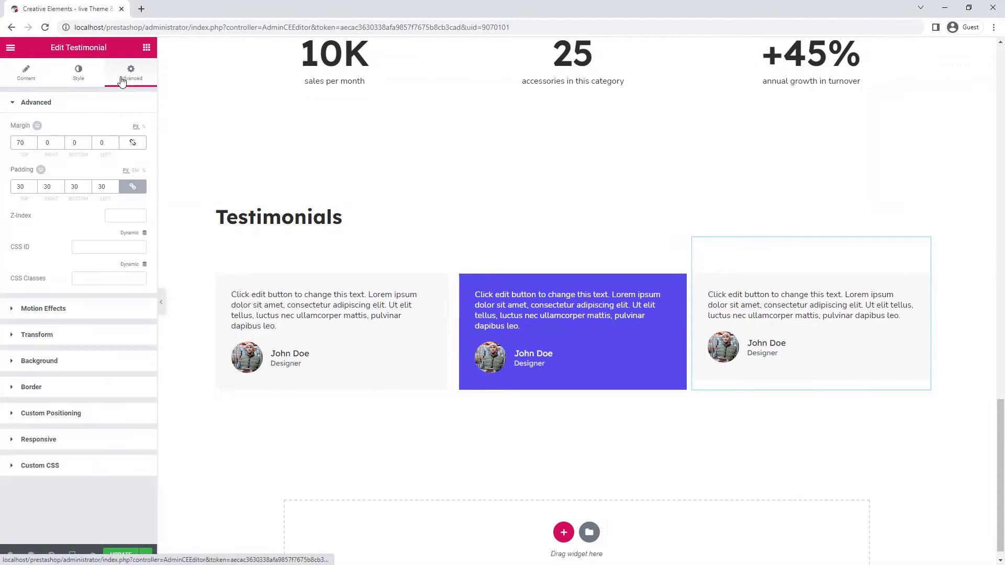
pyautogui.click(102, 143)
pyautogui.write('10')
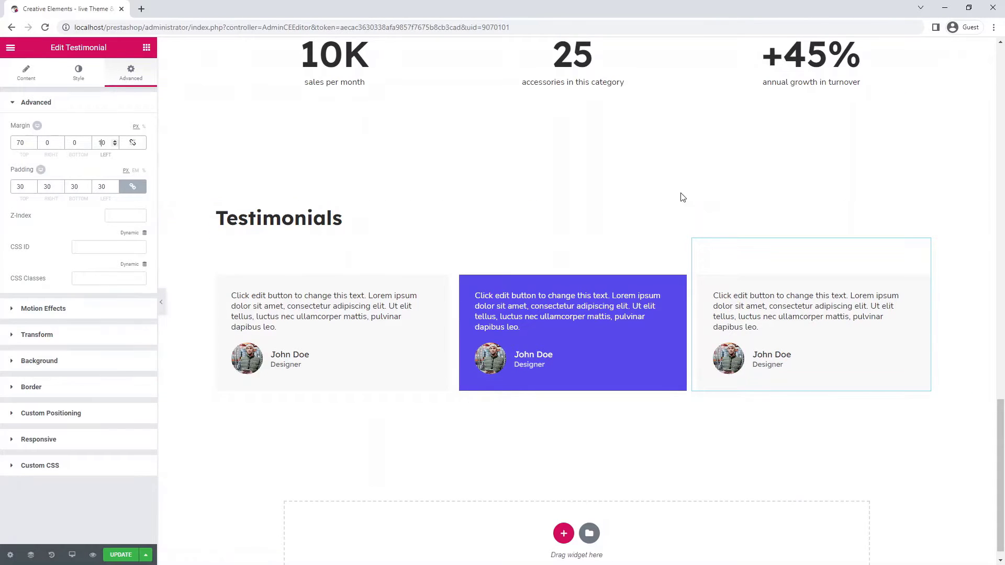
pyautogui.scroll(3, 691, 162)
pyautogui.scroll(4, 690, 161)
pyautogui.scroll(4, 690, 161)
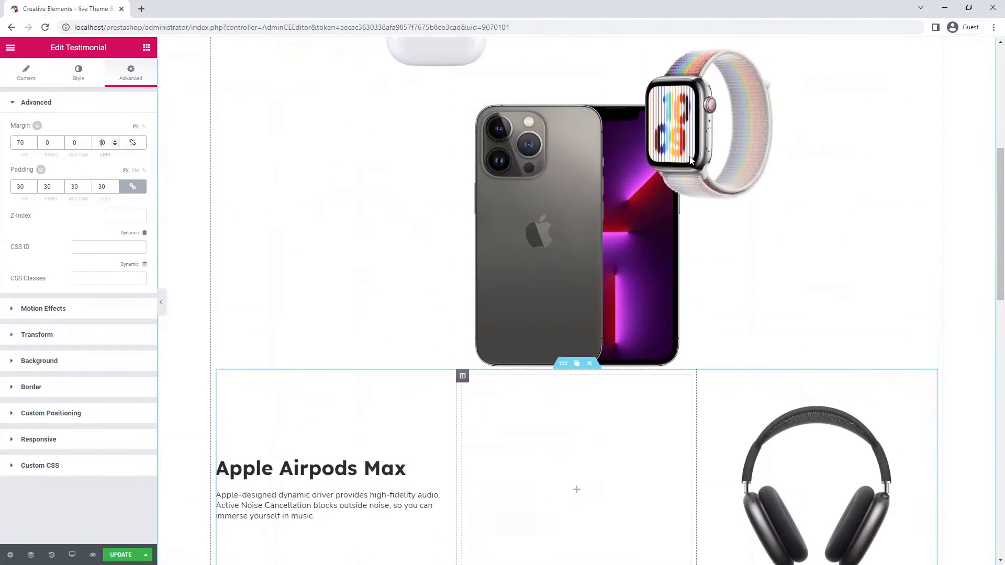
pyautogui.scroll(4, 690, 160)
pyautogui.scroll(1, 690, 161)
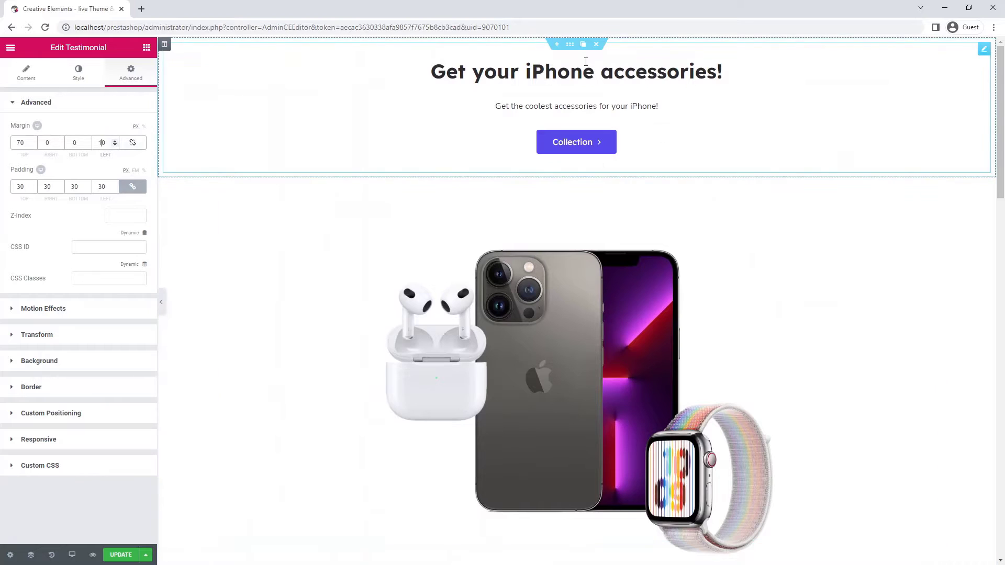
# Step: Give the 'Get your iPhone accessories!' section 200 bottom padding and check it at full width
pyautogui.click(582, 45)
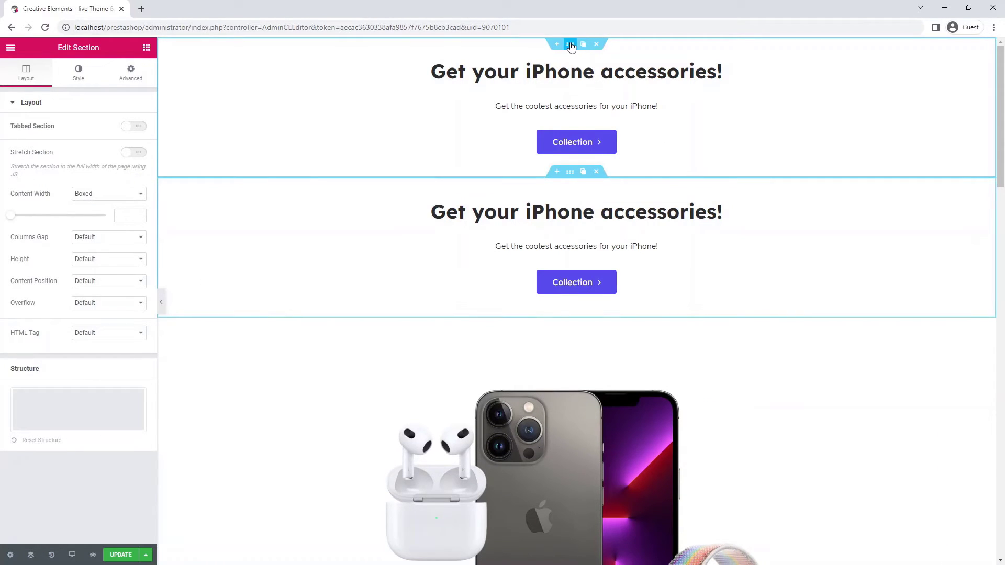
pyautogui.moveTo(571, 46); pyautogui.dragTo(533, 206)
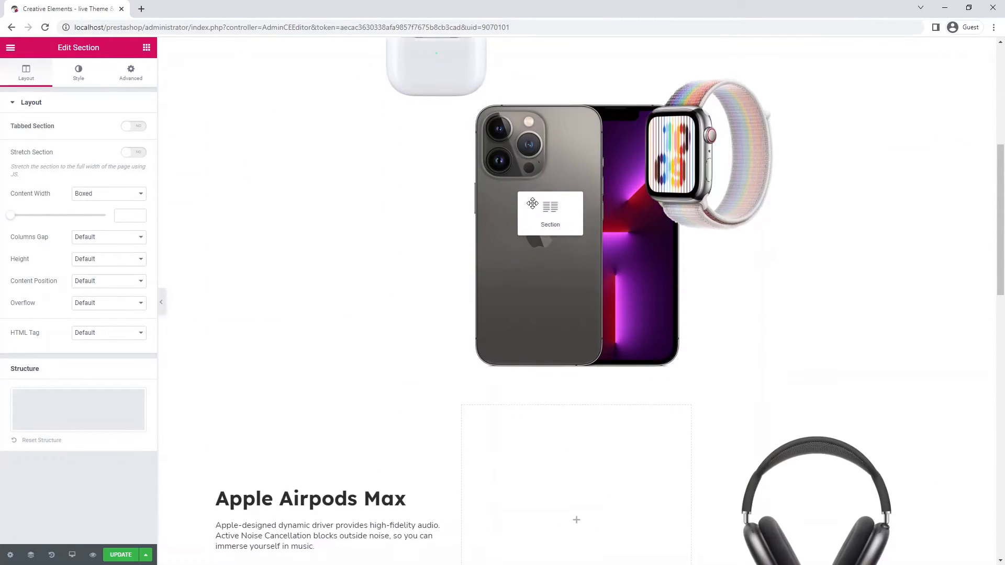
pyautogui.moveTo(535, 206)
pyautogui.mouseDown()
pyautogui.moveTo(499, 226)
pyautogui.moveTo(494, 331)
pyautogui.moveTo(522, 393)
pyautogui.mouseUp()
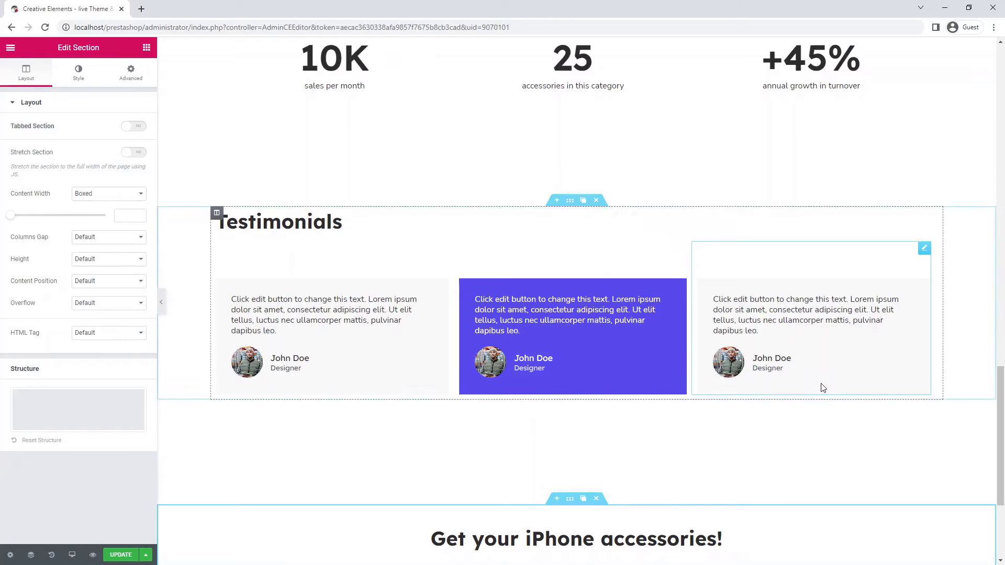
pyautogui.scroll(-3, 822, 387)
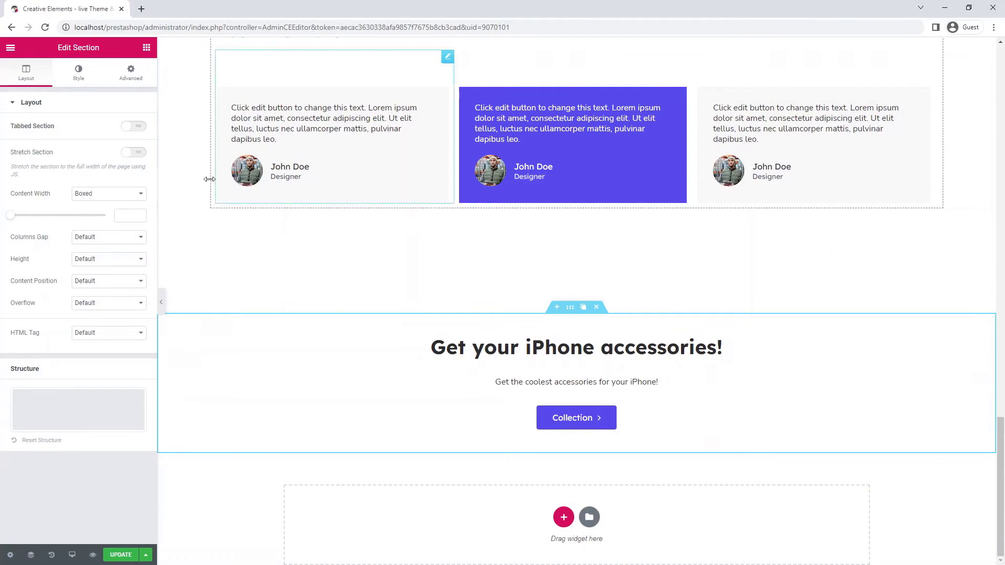
pyautogui.click(130, 74)
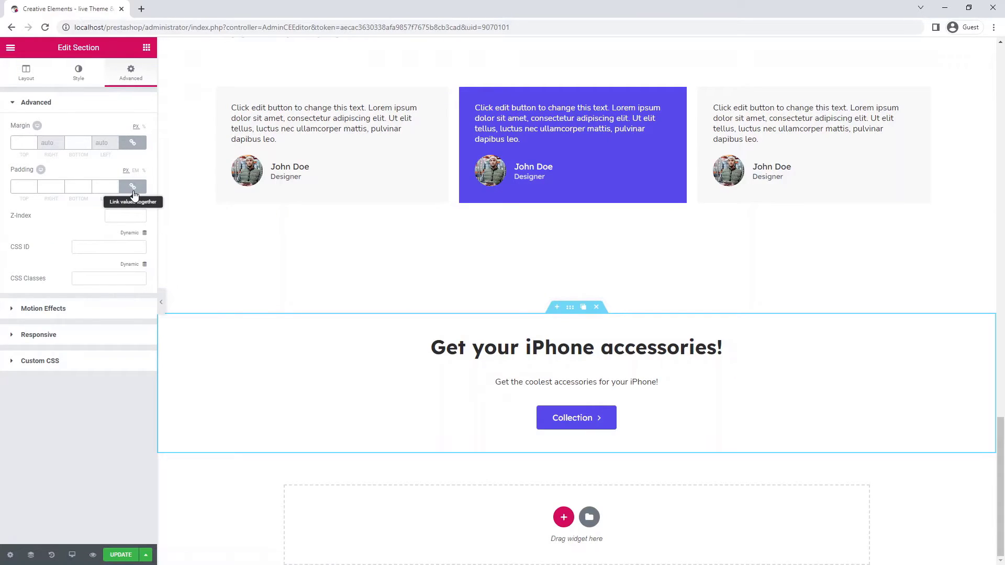
pyautogui.write('200')
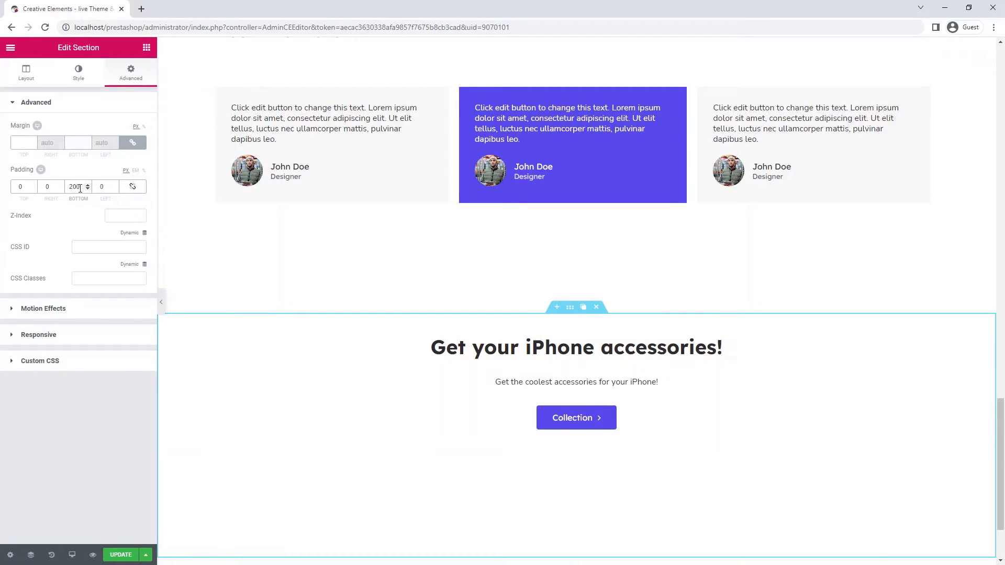
pyautogui.click(161, 302)
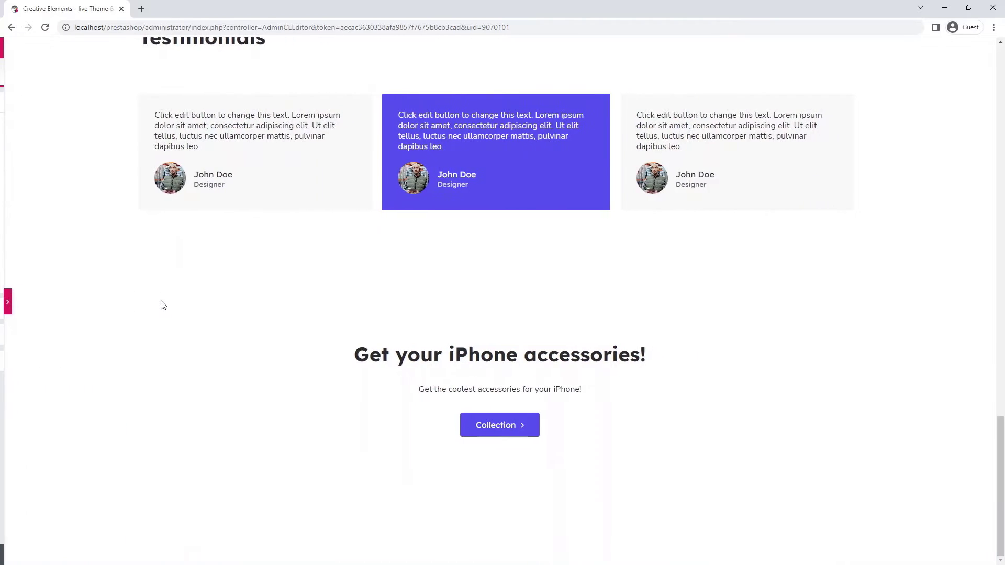
pyautogui.click(5, 301)
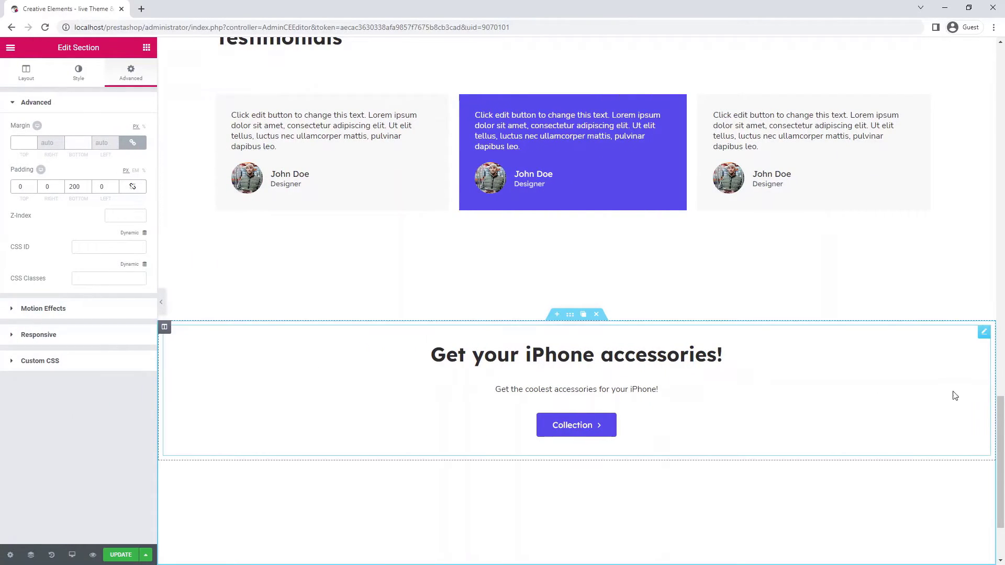
pyautogui.moveTo(1002, 412); pyautogui.dragTo(1000, 52)
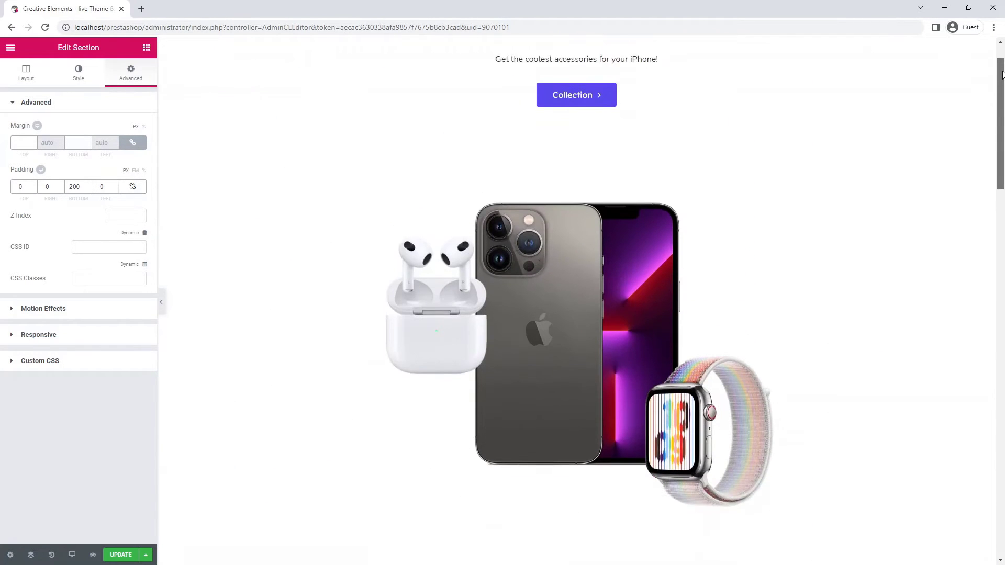
# Step: Give the hero call-to-action a slow Fade In Up entrance animation with offset 60
pyautogui.click(579, 92)
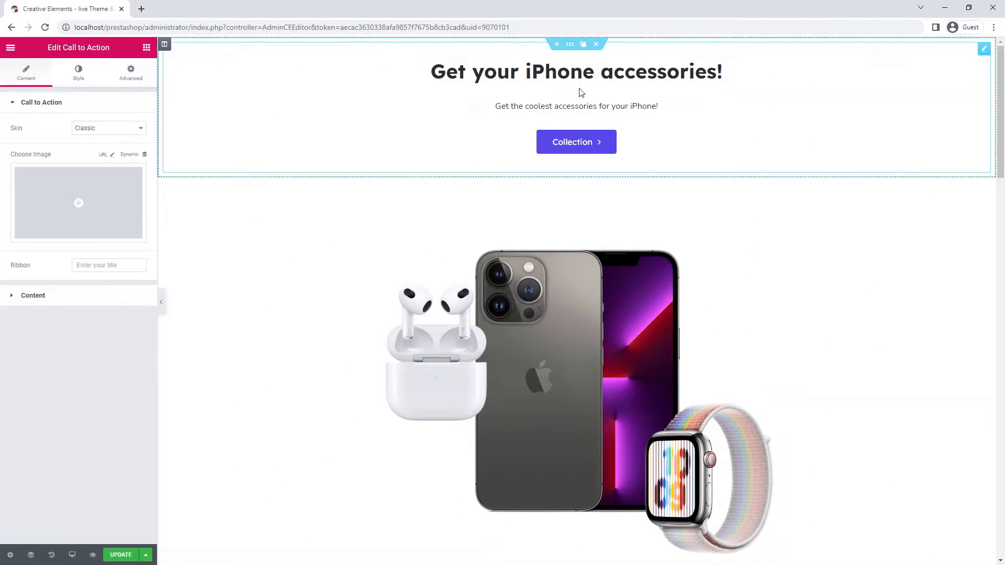
pyautogui.click(130, 81)
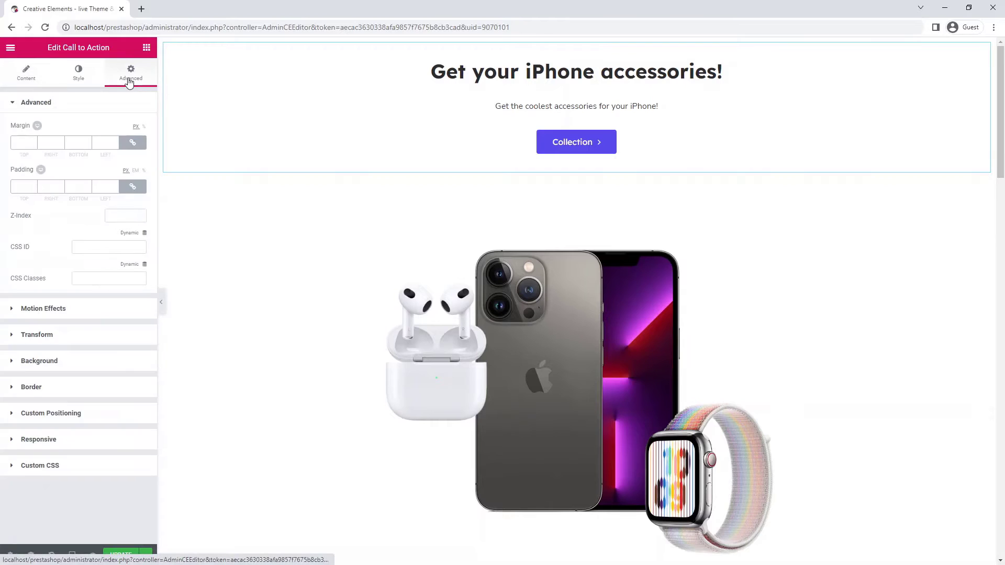
pyautogui.click(97, 309)
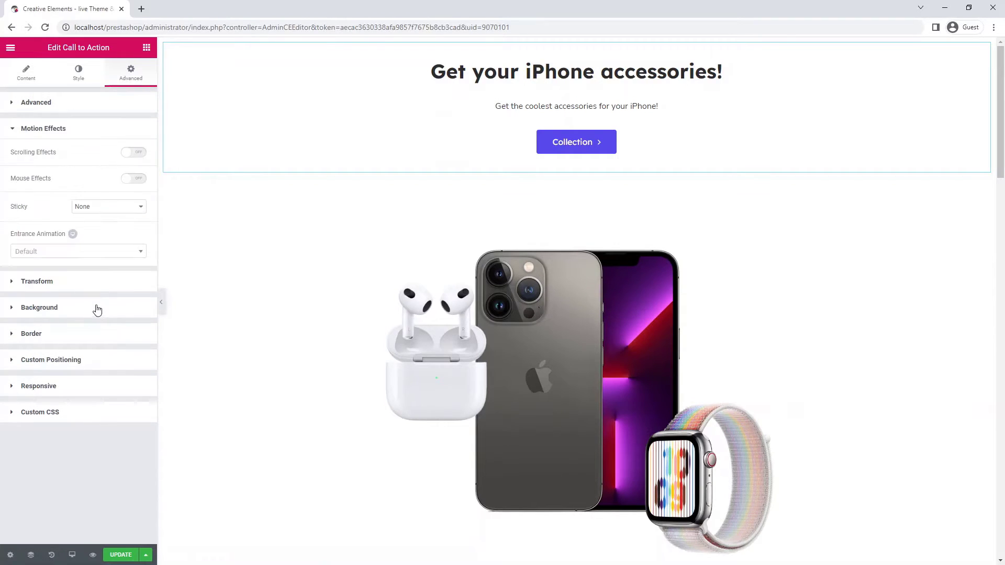
pyautogui.click(84, 253)
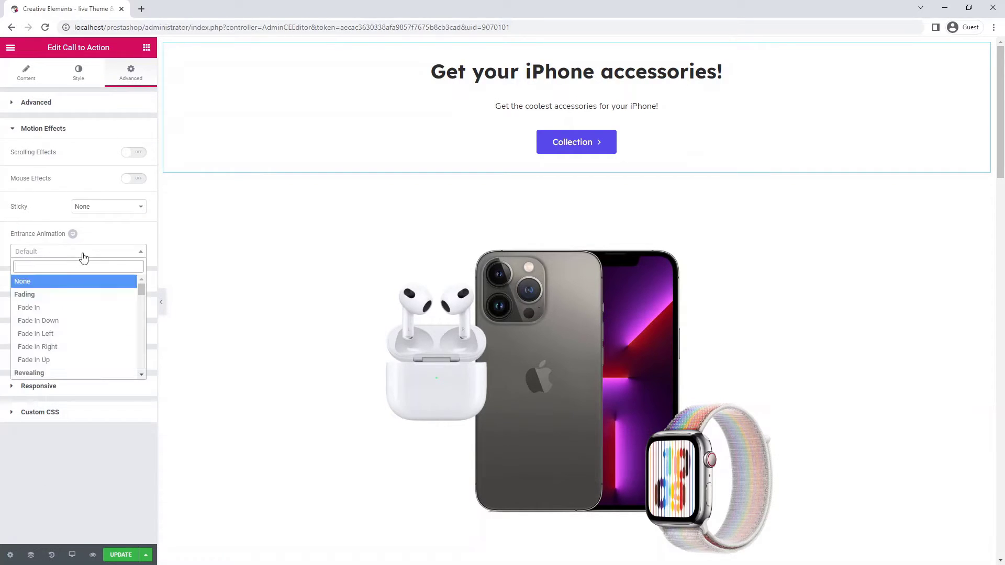
pyautogui.click(76, 360)
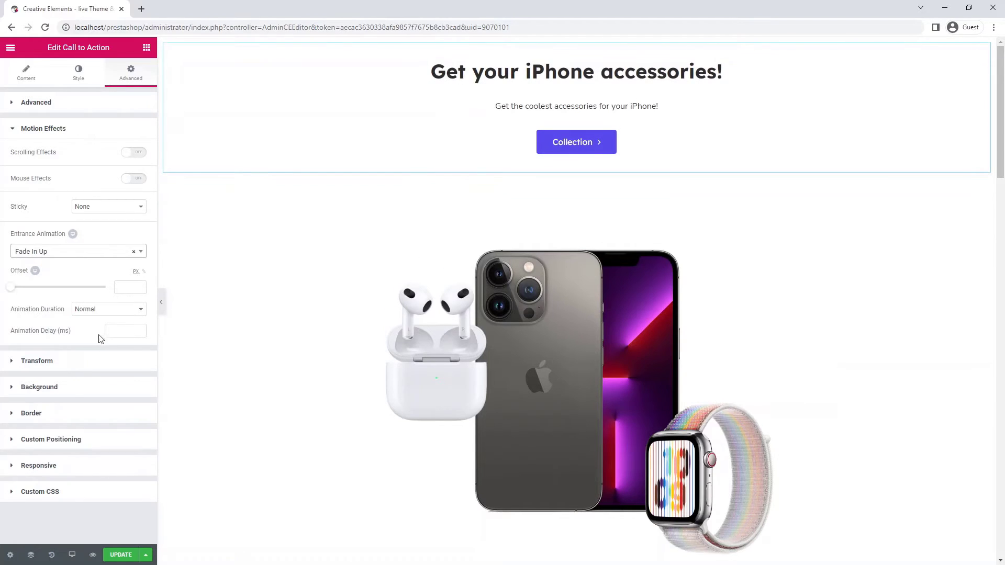
pyautogui.write('60')
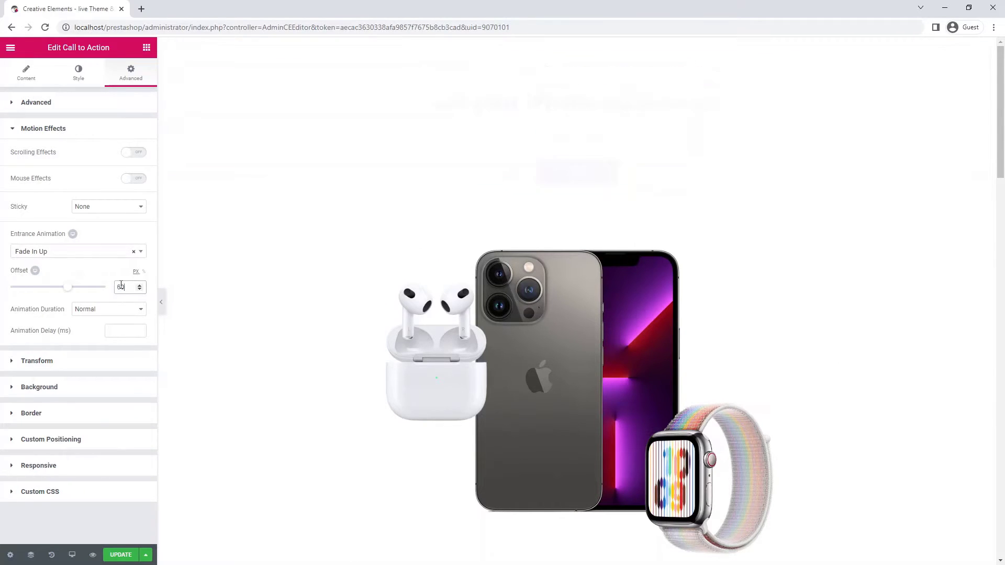
pyautogui.click(115, 310)
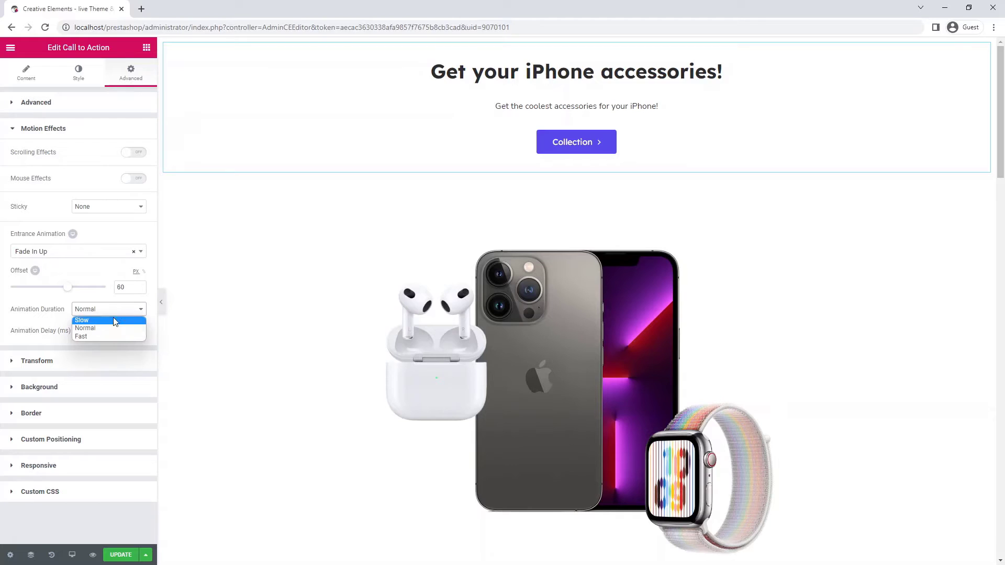
pyautogui.click(115, 321)
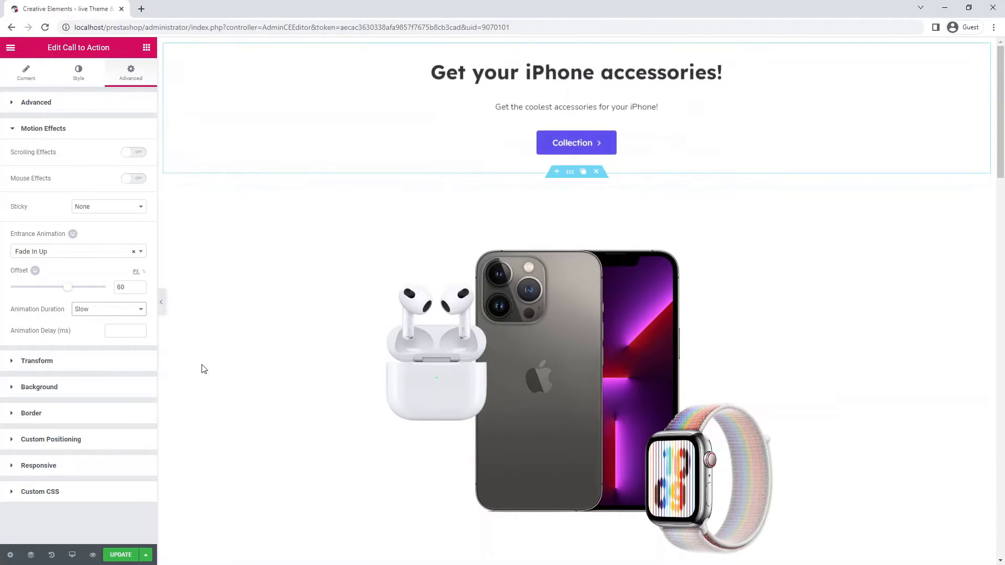
# Step: Give the iPhone hero image a slow Fade In Up entrance
pyautogui.click(570, 314)
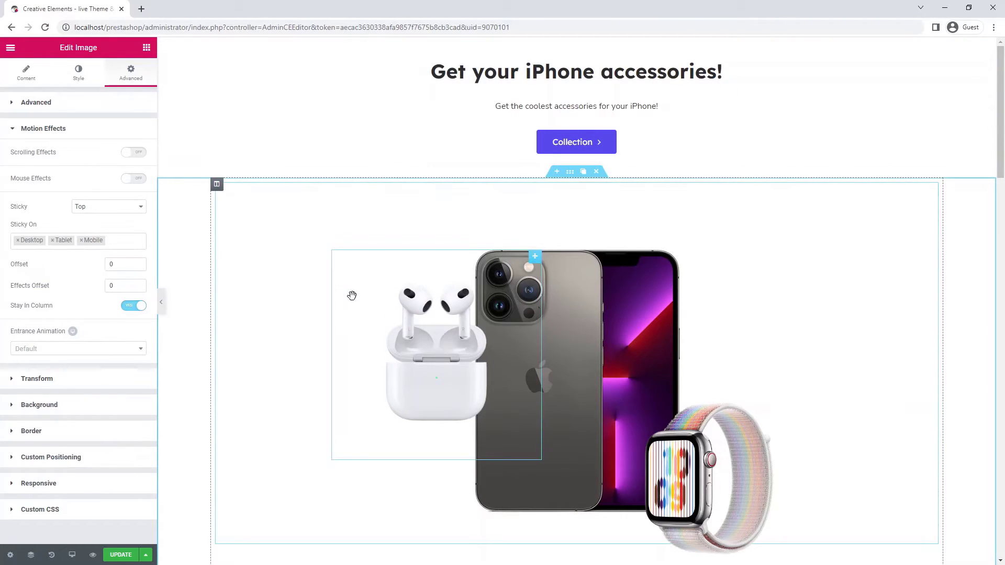
pyautogui.click(110, 350)
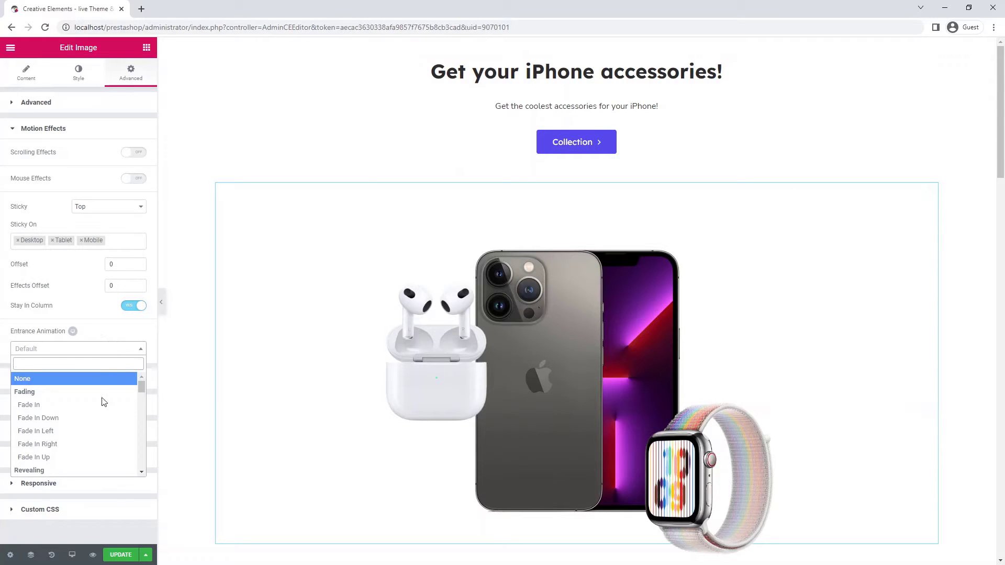
pyautogui.click(96, 459)
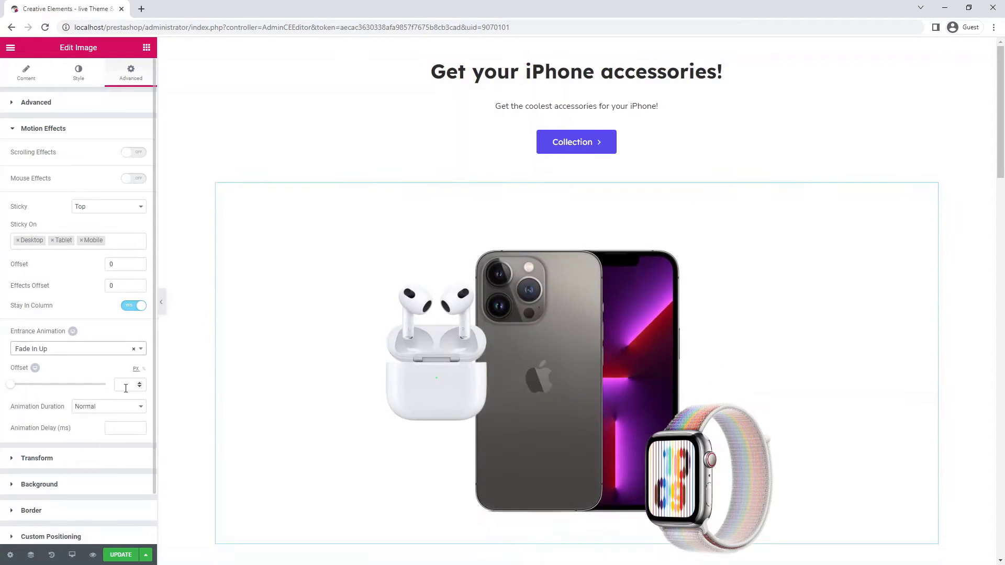
pyautogui.write('30')
pyautogui.click(107, 406)
# Step: Make the AirPods image fade in from the left, slowly
pyautogui.click(346, 424)
pyautogui.click(105, 306)
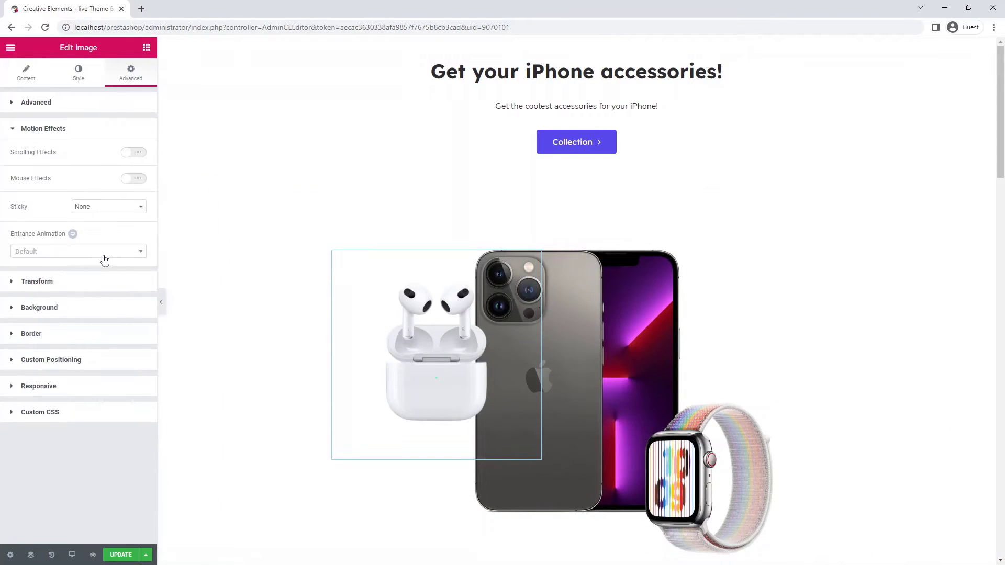
pyautogui.click(103, 254)
pyautogui.click(97, 333)
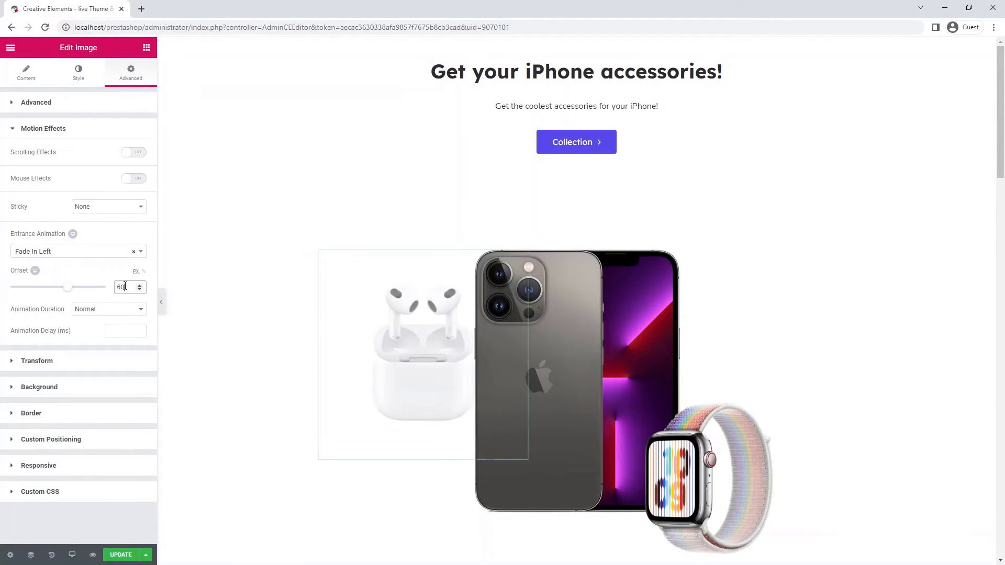
pyautogui.click(118, 310)
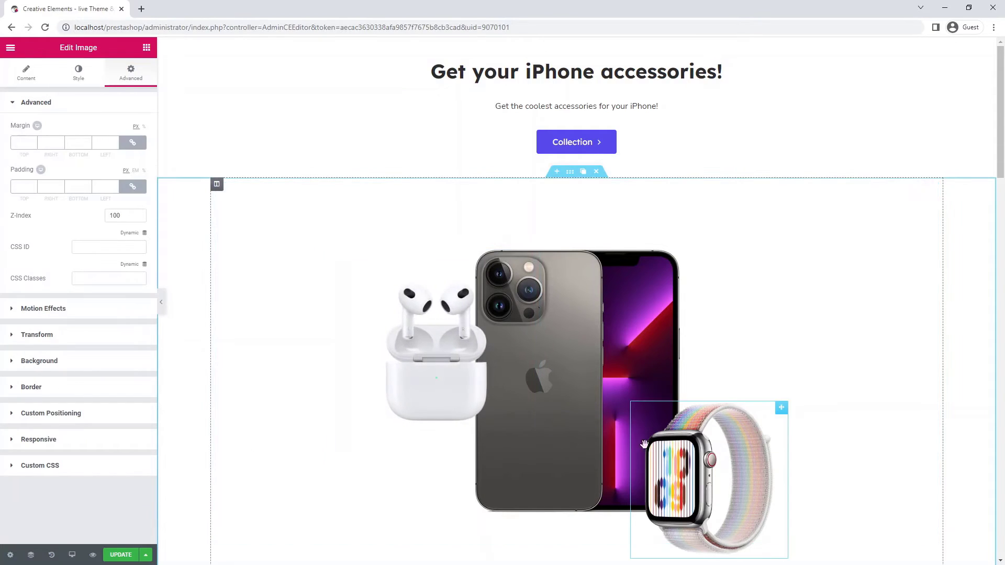
# Step: Make the Apple Watch image fade in from the right, slowly
pyautogui.click(110, 313)
pyautogui.click(109, 253)
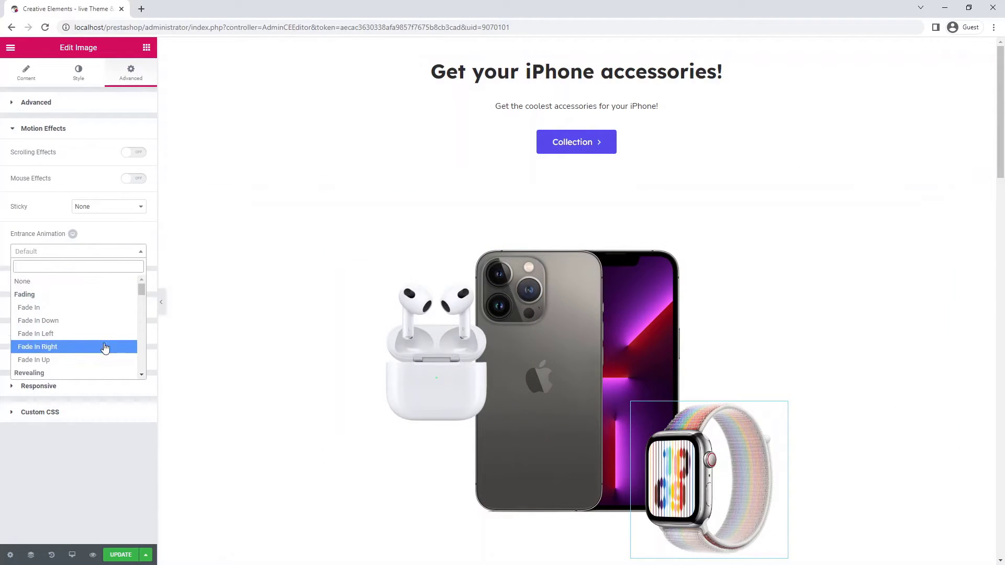
pyautogui.click(105, 347)
pyautogui.click(124, 310)
pyautogui.scroll(-2, 890, 365)
pyautogui.scroll(-3, 891, 367)
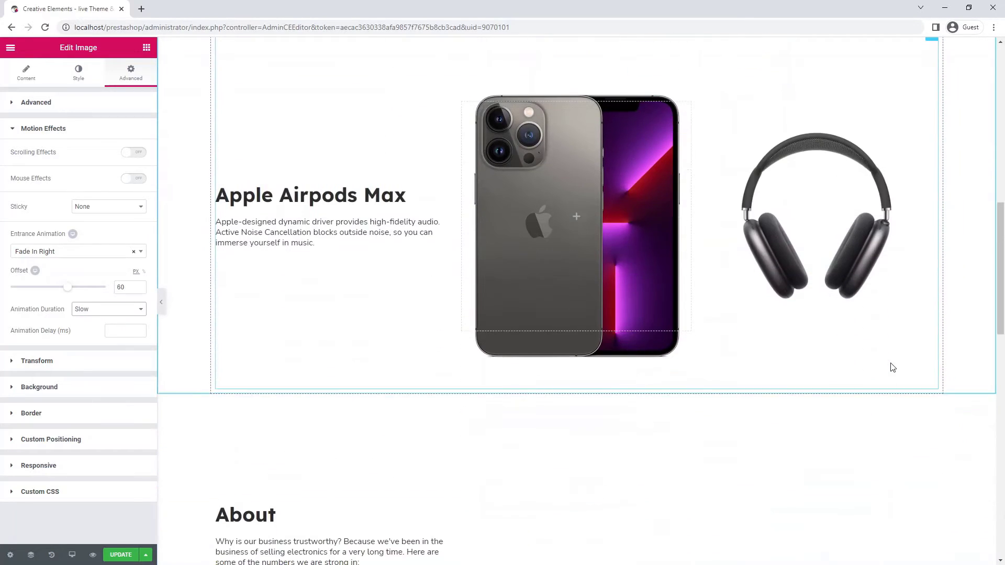
# Step: Give the Apple Airpods Max text a slow Fade In Left with offset 60
pyautogui.click(366, 240)
pyautogui.click(130, 72)
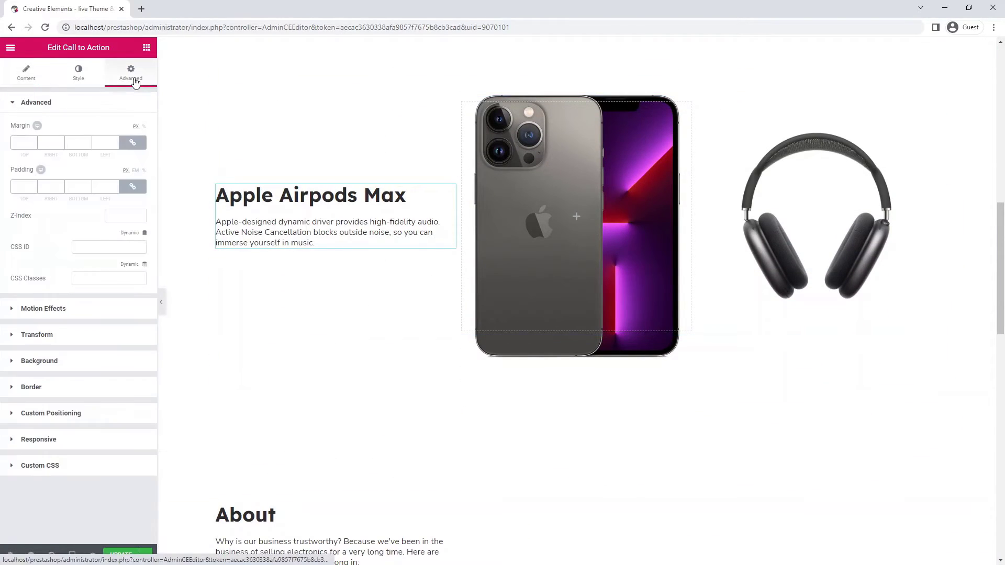
pyautogui.click(119, 317)
pyautogui.click(110, 253)
pyautogui.click(109, 332)
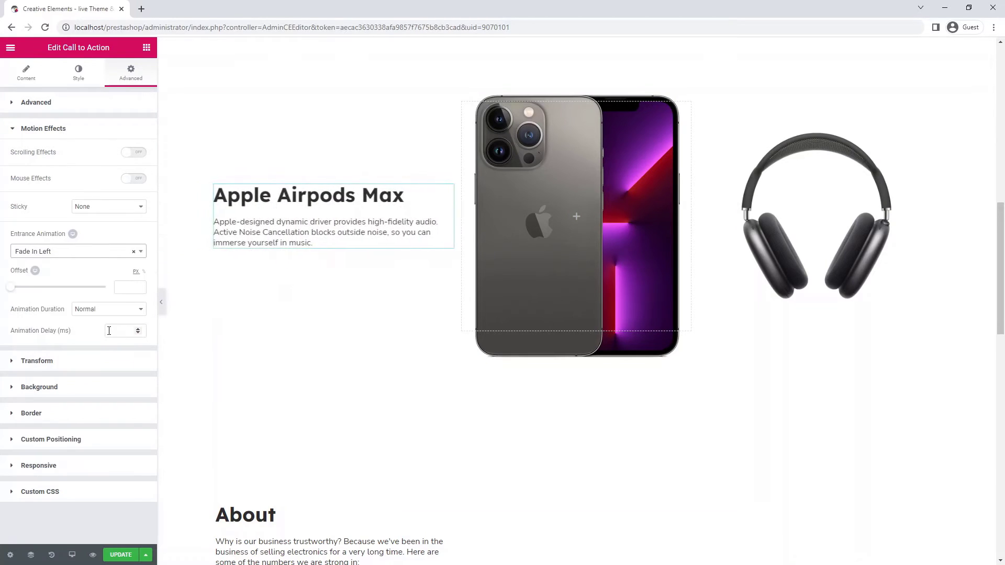
pyautogui.click(125, 286)
pyautogui.write('60')
pyautogui.click(109, 309)
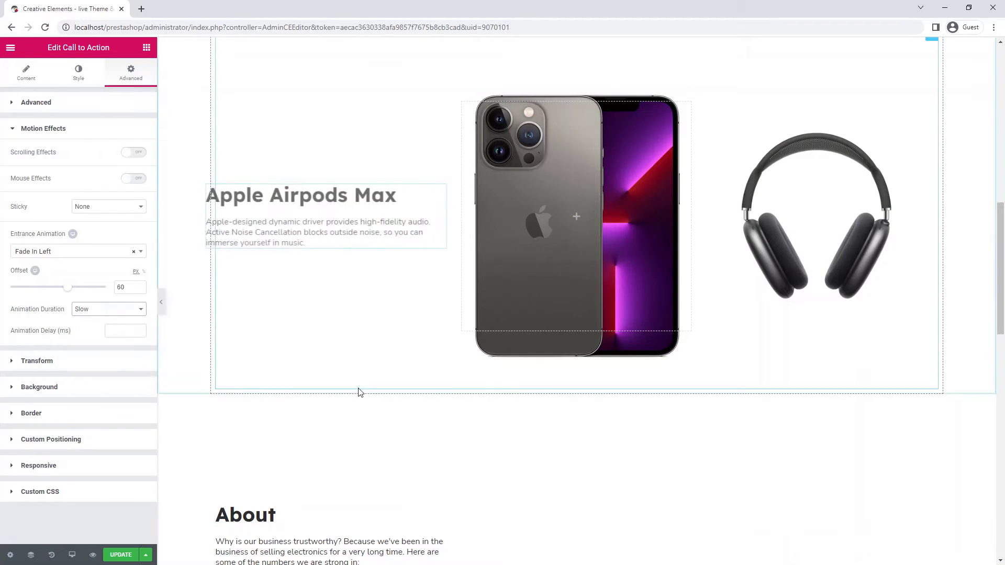
# Step: Give the headphones image a slow Fade In Right with offset 90
pyautogui.click(808, 225)
pyautogui.click(131, 73)
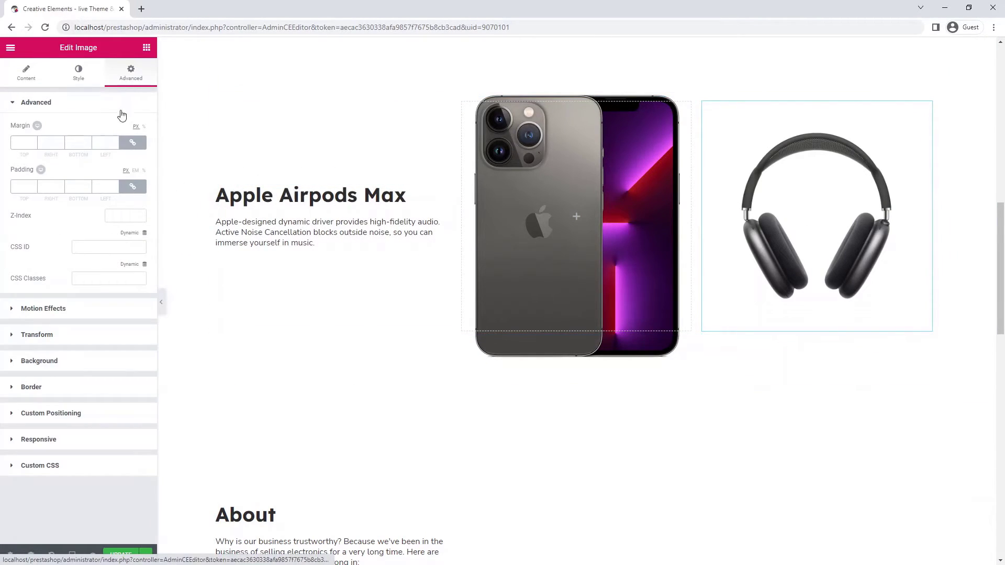
pyautogui.click(102, 309)
pyautogui.click(118, 252)
pyautogui.click(118, 346)
pyautogui.click(131, 288)
pyautogui.write('90')
pyautogui.click(127, 309)
pyautogui.click(125, 320)
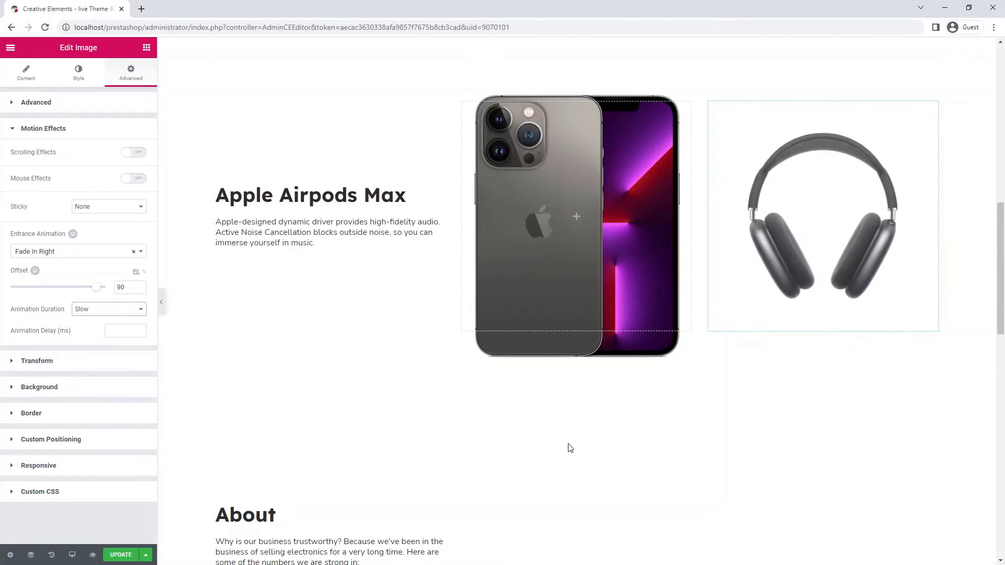
pyautogui.scroll(-4, 650, 449)
# Step: Make the About text fade in slowly from the left
pyautogui.click(320, 217)
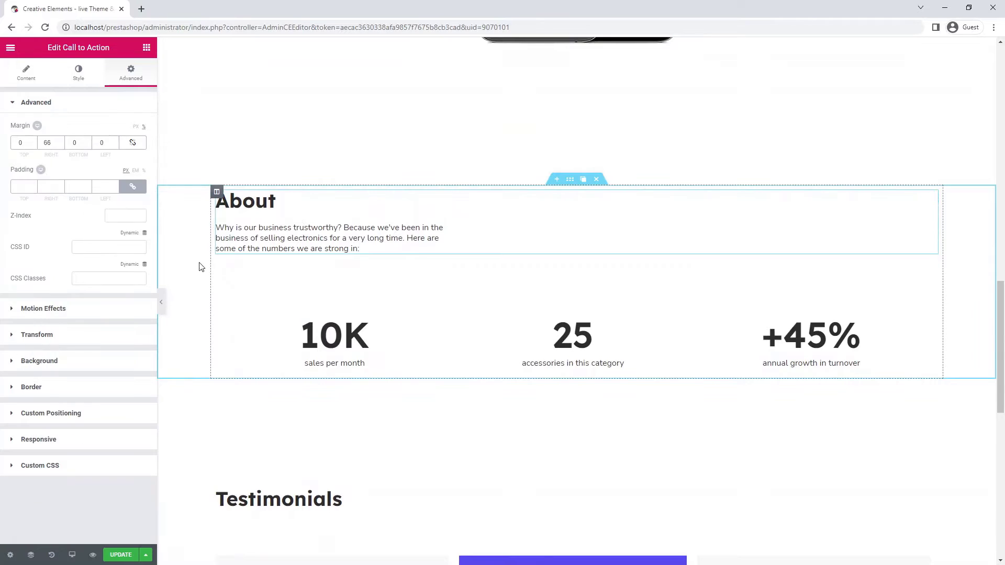
pyautogui.click(134, 308)
pyautogui.click(128, 252)
pyautogui.click(121, 337)
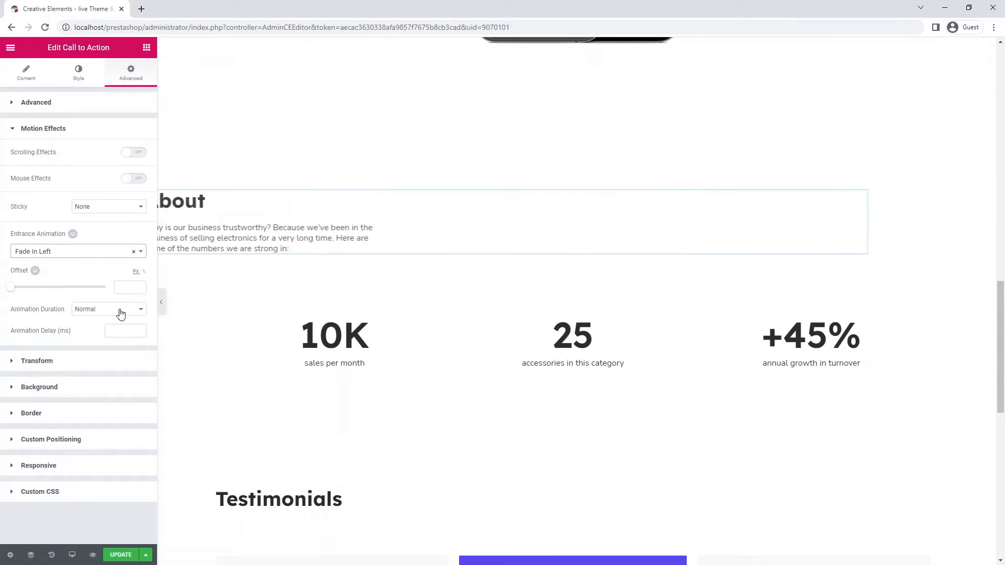
pyautogui.click(121, 310)
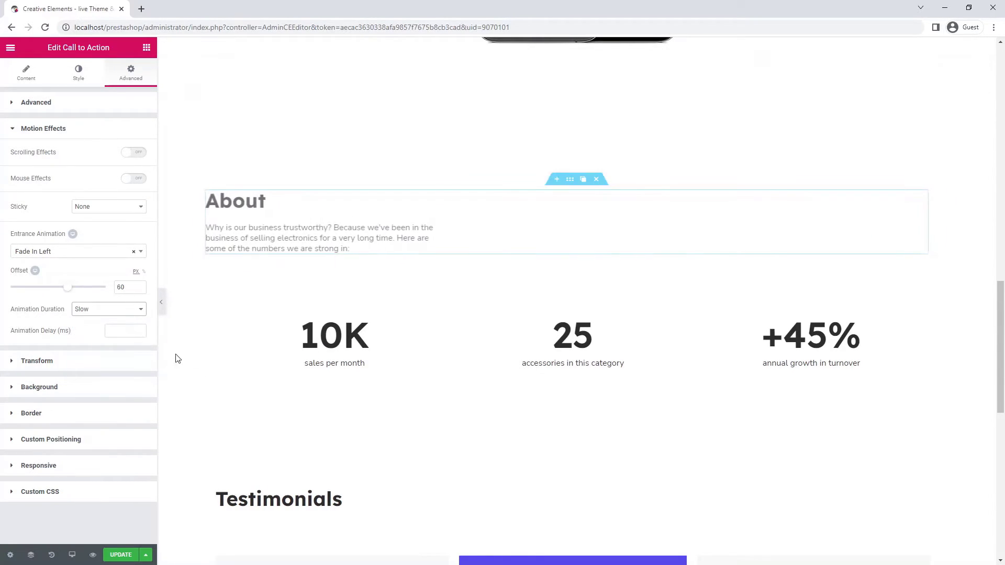
pyautogui.click(276, 332)
# Step: Make the 10K counter fade in slowly from the left
pyautogui.click(105, 129)
pyautogui.click(121, 252)
pyautogui.click(119, 334)
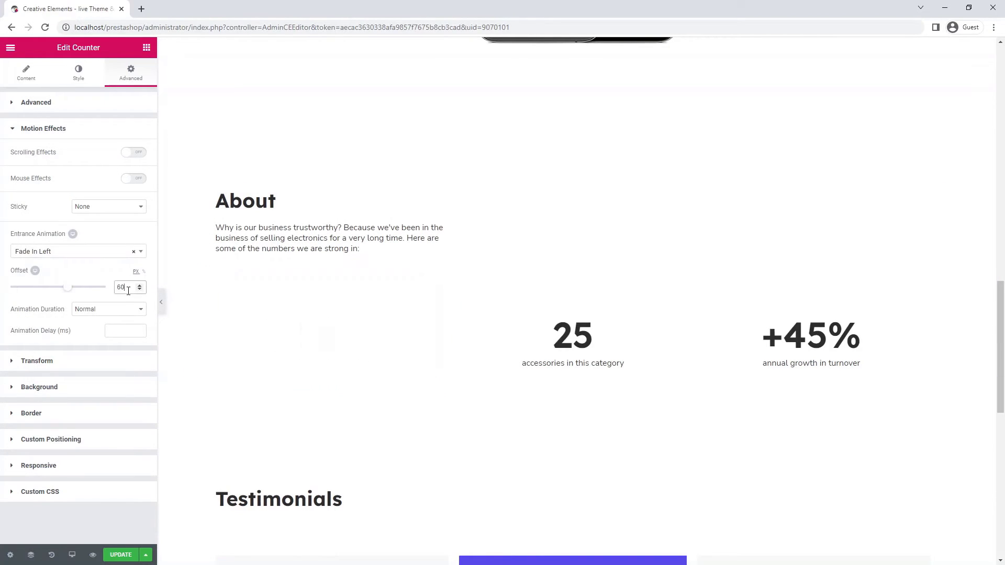
pyautogui.click(128, 311)
pyautogui.click(129, 325)
# Step: Open and dismiss context menus over the three counters
pyautogui.rightClick(407, 307)
pyautogui.click(432, 345)
pyautogui.rightClick(566, 301)
pyautogui.click(631, 373)
pyautogui.rightClick(812, 304)
pyautogui.click(834, 357)
pyautogui.scroll(-1, 953, 312)
pyautogui.scroll(-4, 954, 312)
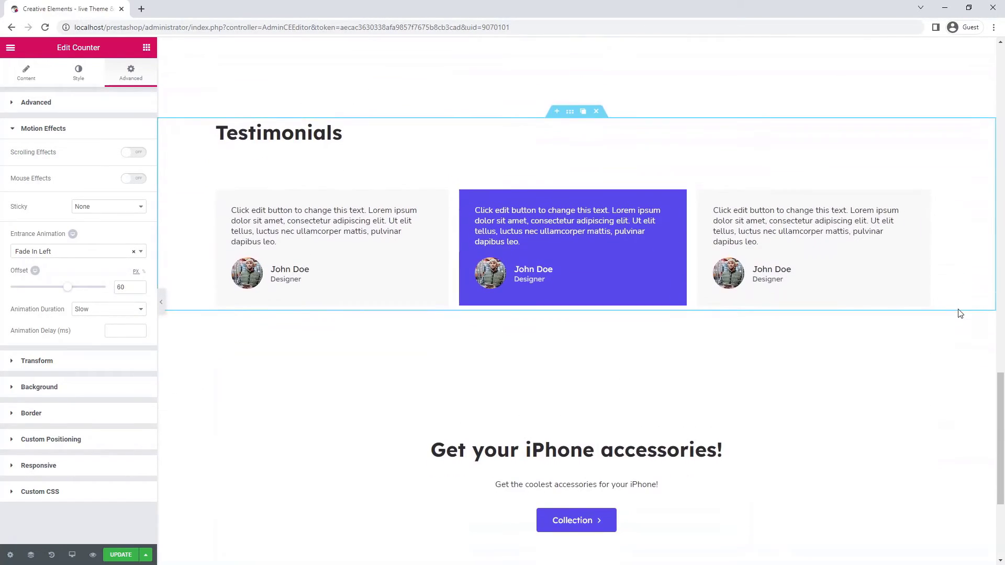
# Step: Give the Testimonials heading a slow Fade In Left entrance with 60 offset
pyautogui.click(305, 142)
pyautogui.click(138, 81)
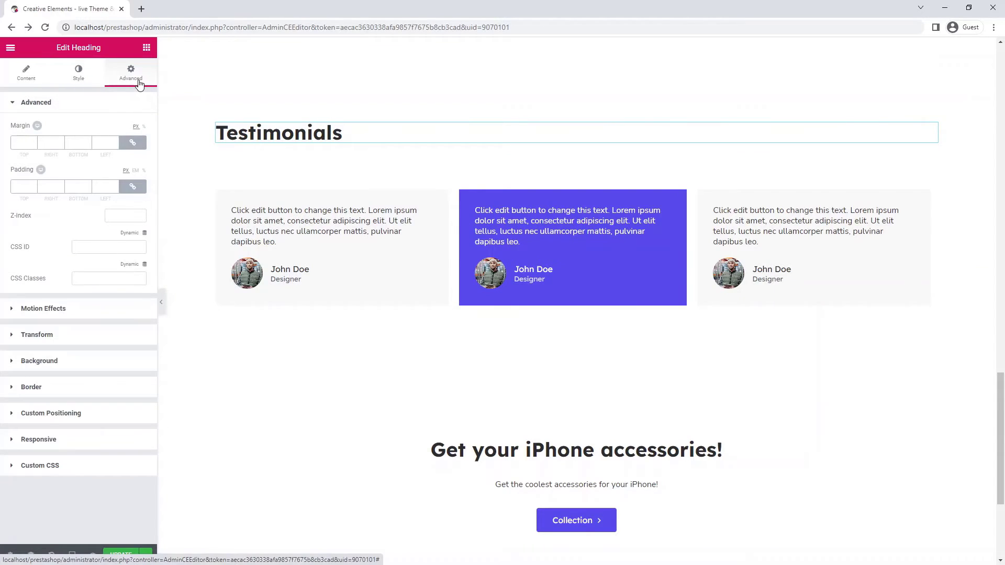
pyautogui.click(130, 312)
pyautogui.click(120, 254)
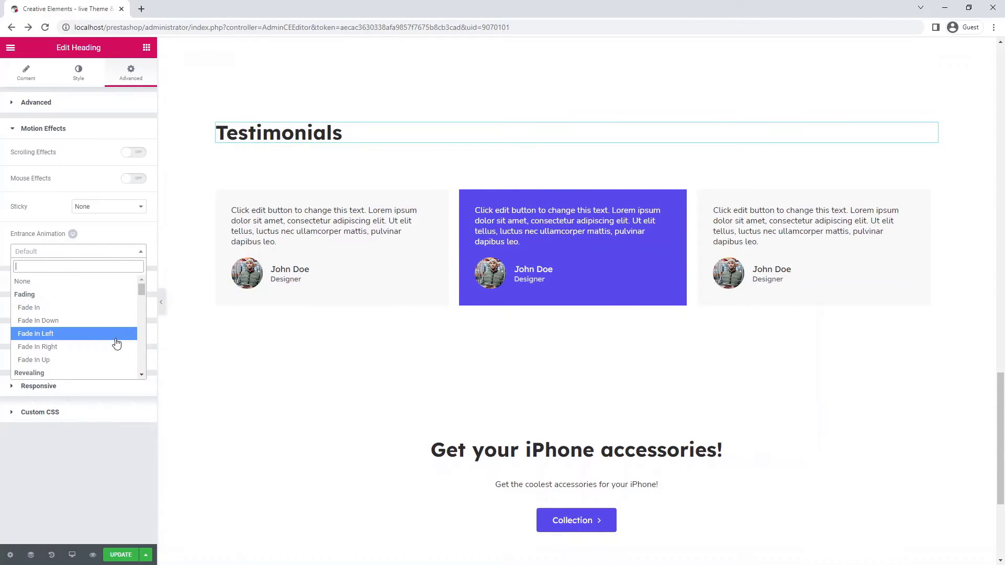
pyautogui.click(116, 336)
pyautogui.click(110, 309)
# Step: Give the first and middle testimonial cards a slow Fade In Left entrance
pyautogui.click(342, 235)
pyautogui.click(124, 308)
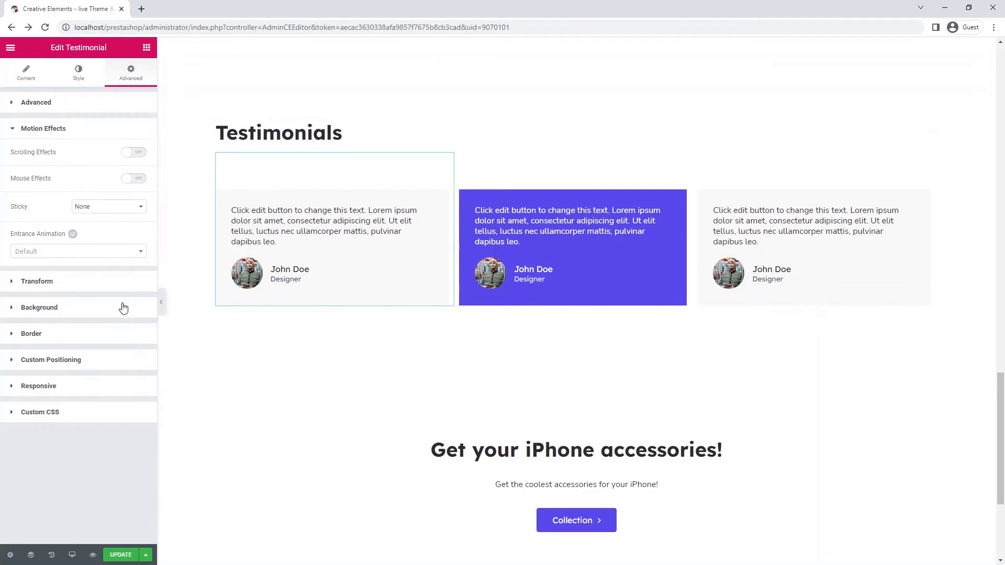
pyautogui.click(119, 251)
pyautogui.click(115, 334)
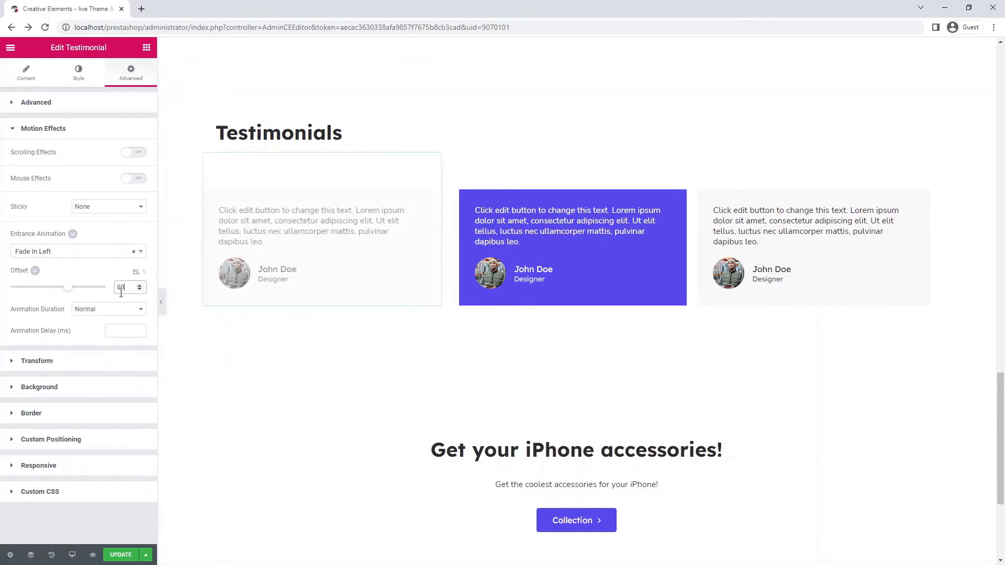
pyautogui.click(108, 309)
pyautogui.click(484, 305)
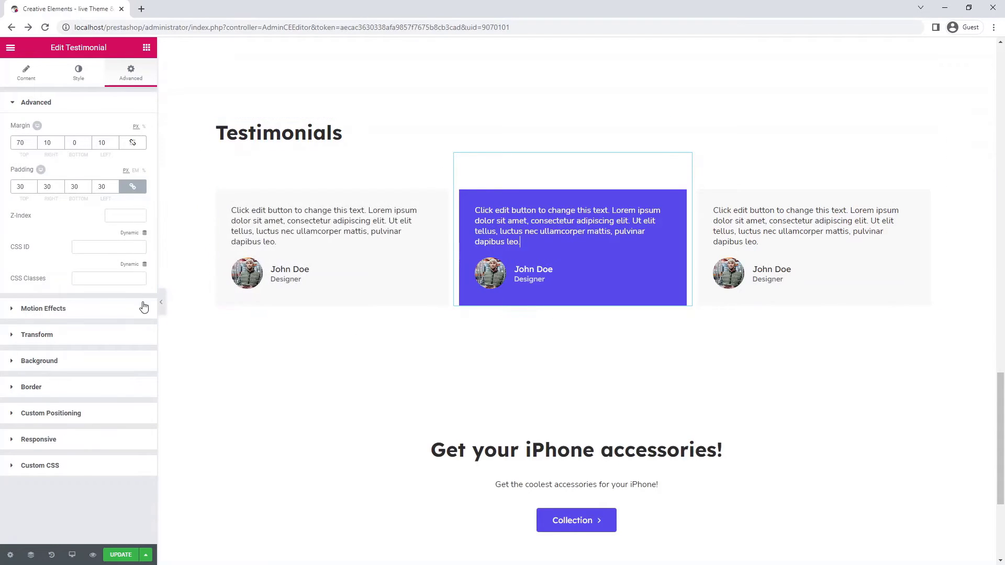
pyautogui.click(126, 306)
pyautogui.click(122, 252)
pyautogui.click(118, 333)
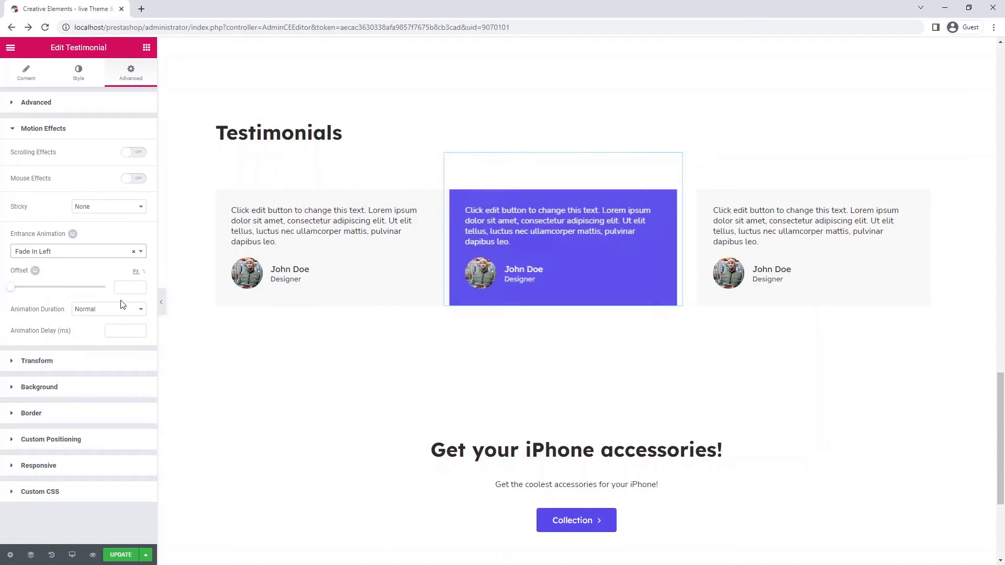
pyautogui.click(122, 309)
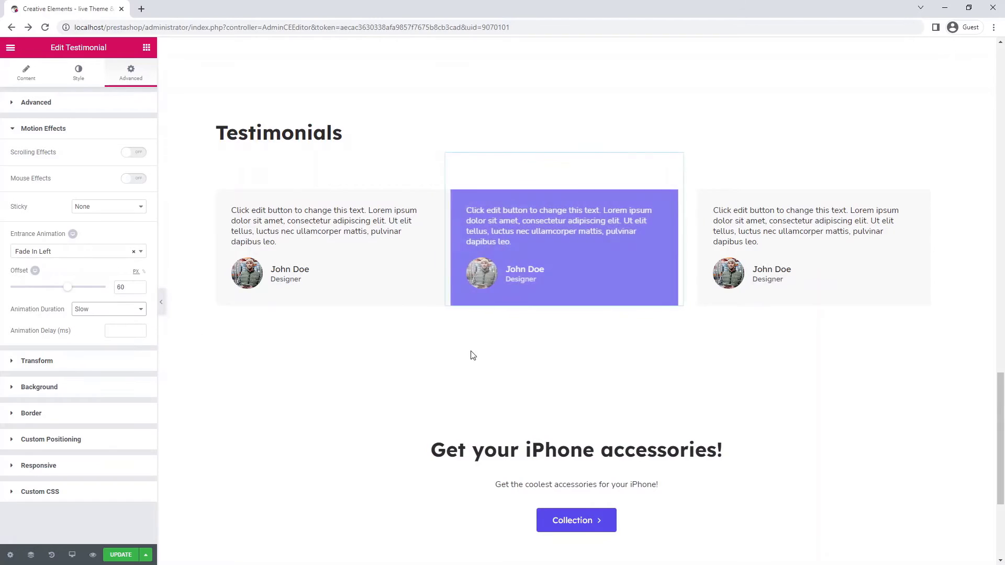
# Step: Give the third testimonial card a slow Fade In Left entrance
pyautogui.click(758, 242)
pyautogui.click(99, 307)
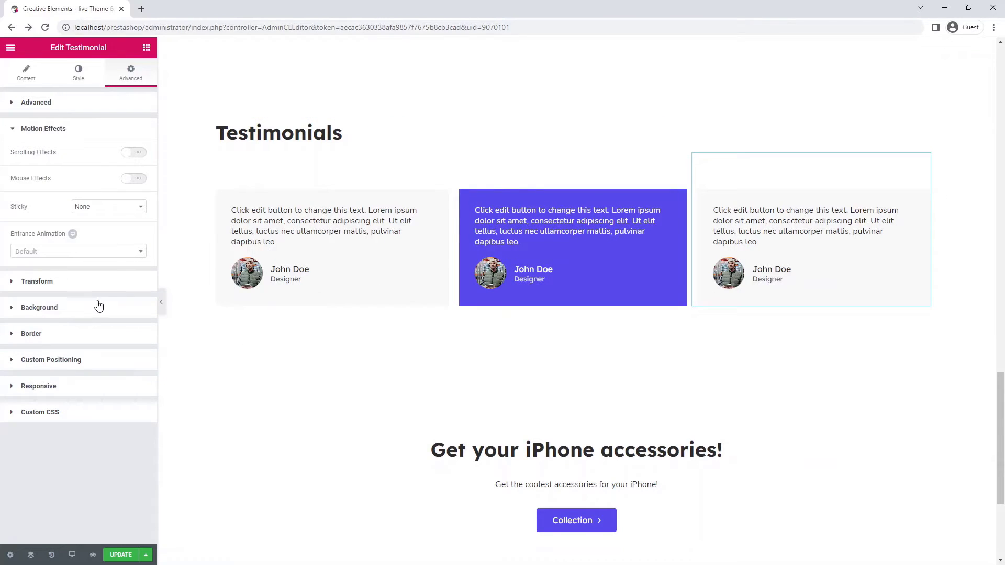
pyautogui.click(112, 252)
pyautogui.click(112, 333)
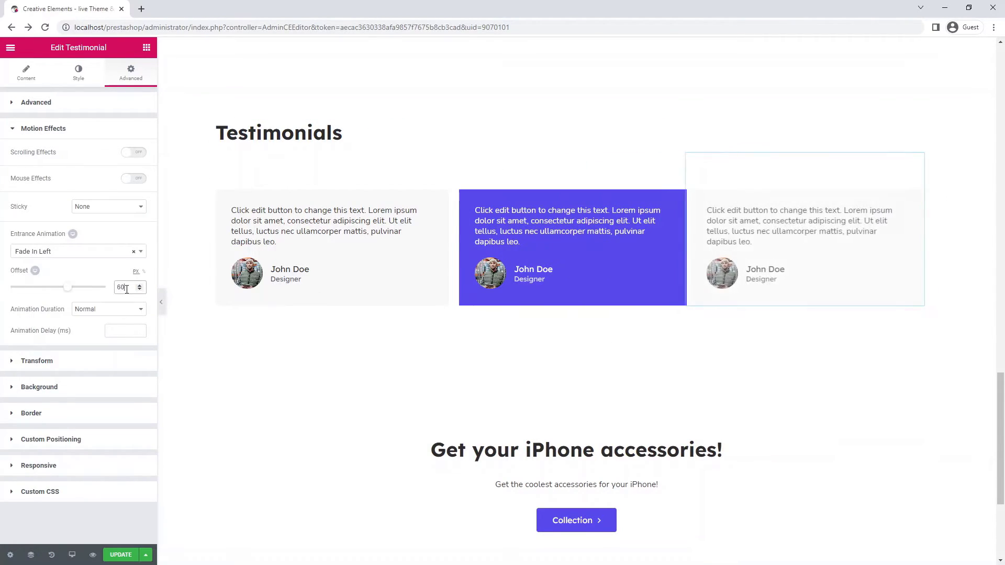
pyautogui.click(109, 308)
pyautogui.scroll(-2, 569, 353)
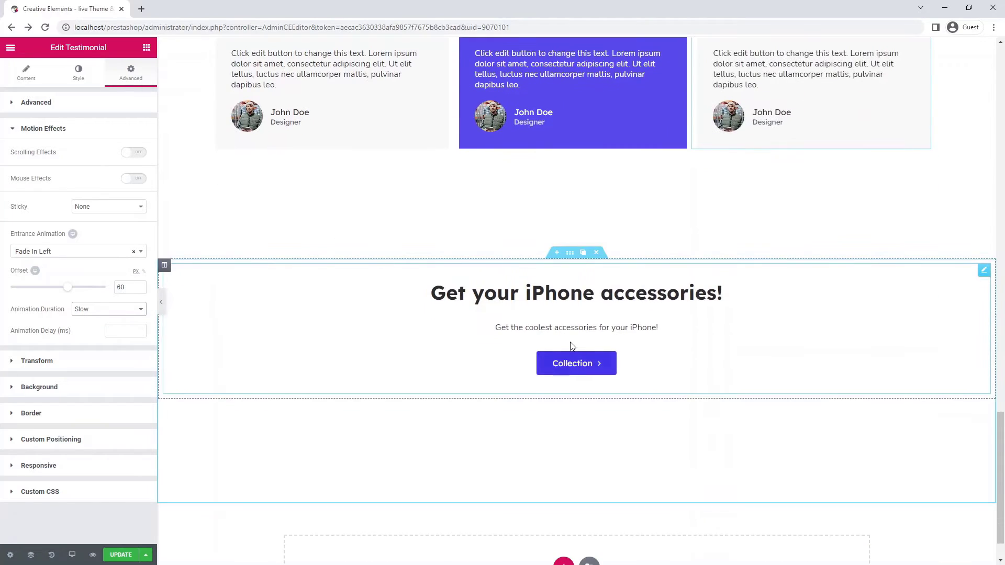
# Step: Set a slow Fade In Up entrance on the Get your iPhone accessories! banner, then return to the editor after previewing
pyautogui.click(570, 345)
pyautogui.click(137, 75)
pyautogui.click(132, 315)
pyautogui.click(129, 252)
pyautogui.click(123, 360)
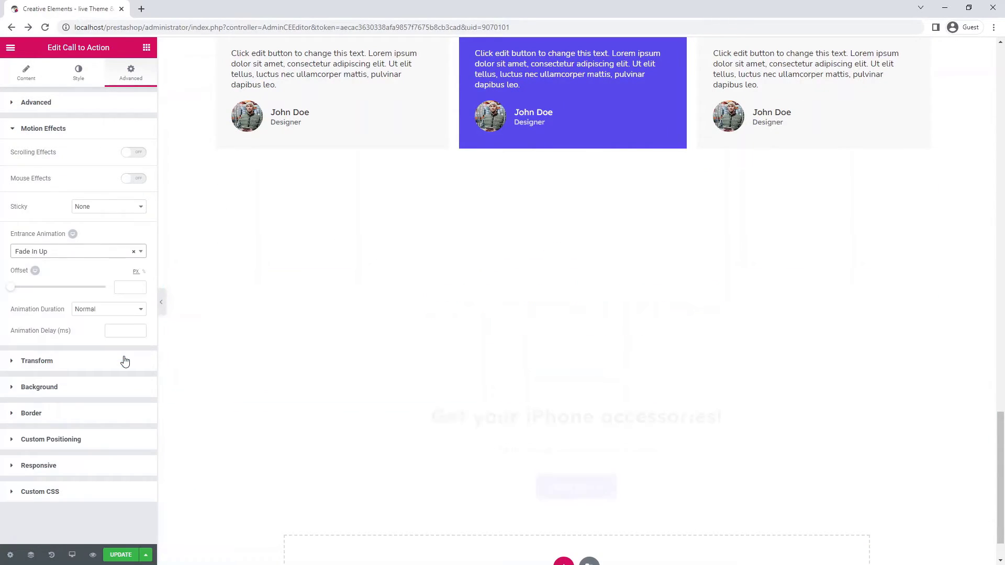
pyautogui.click(125, 309)
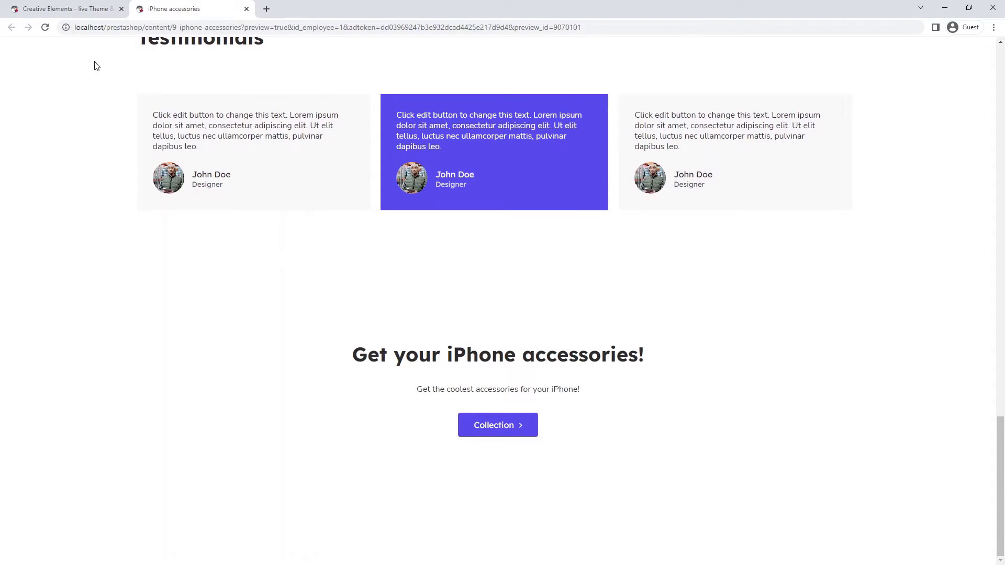
pyautogui.click(55, 5)
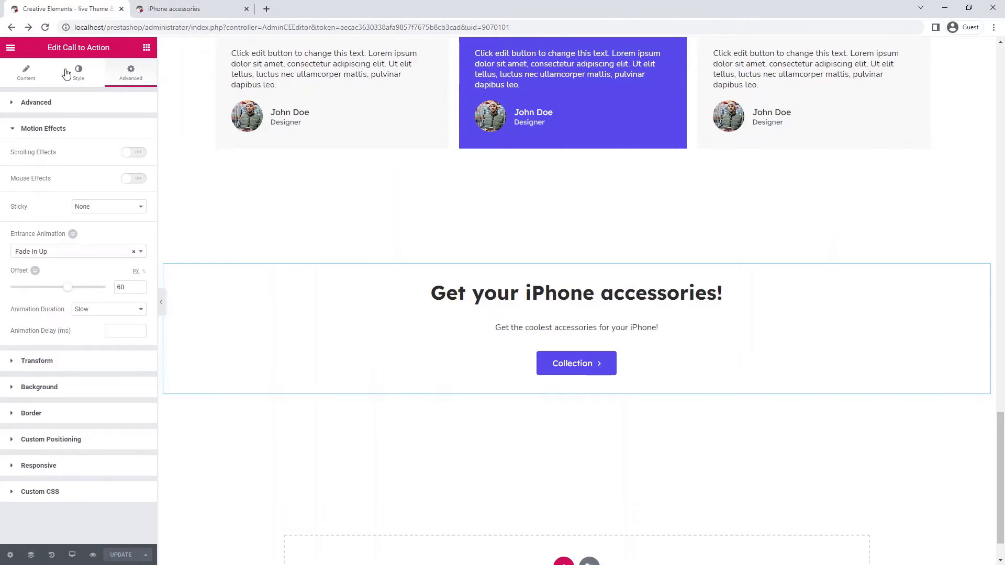
# Step: Switch to tablet view and set the top banner's title typography size to 30
pyautogui.click(69, 558)
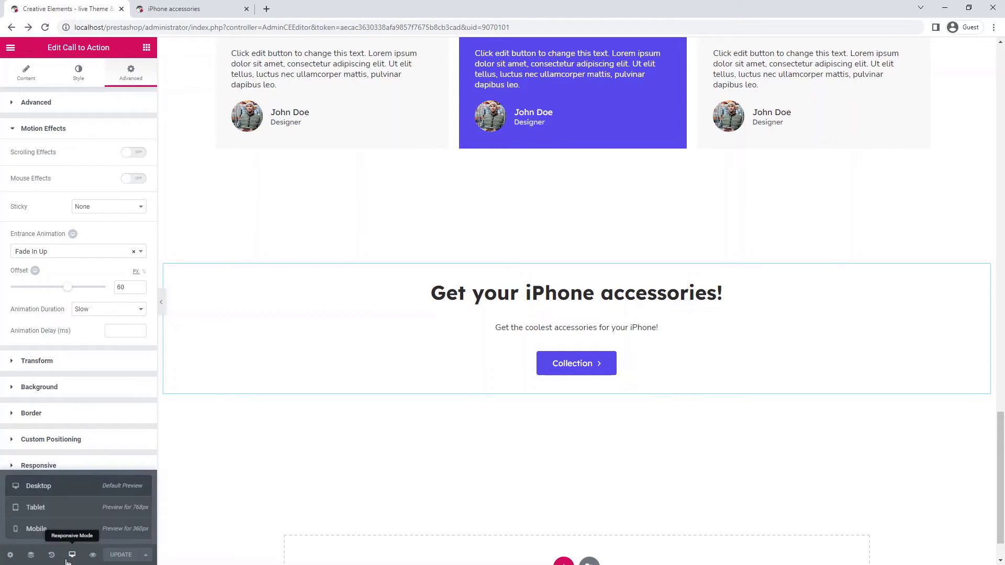
pyautogui.click(62, 508)
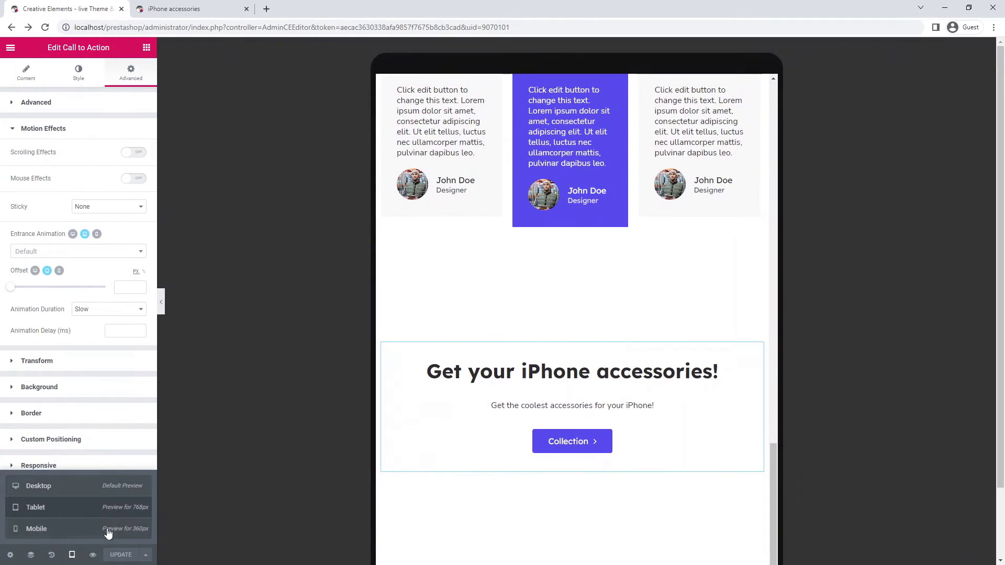
pyautogui.moveTo(774, 495); pyautogui.dragTo(771, 133)
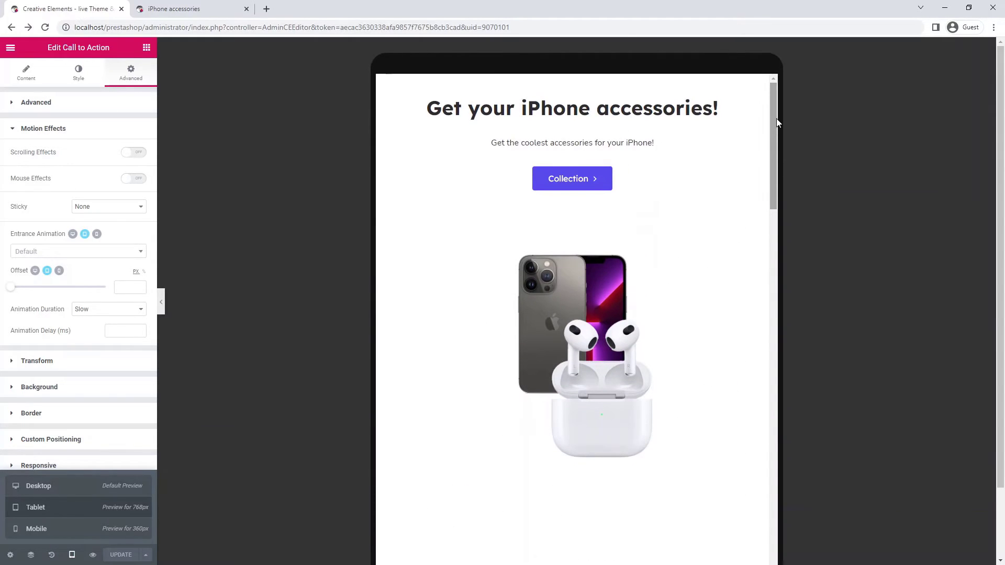
pyautogui.click(555, 109)
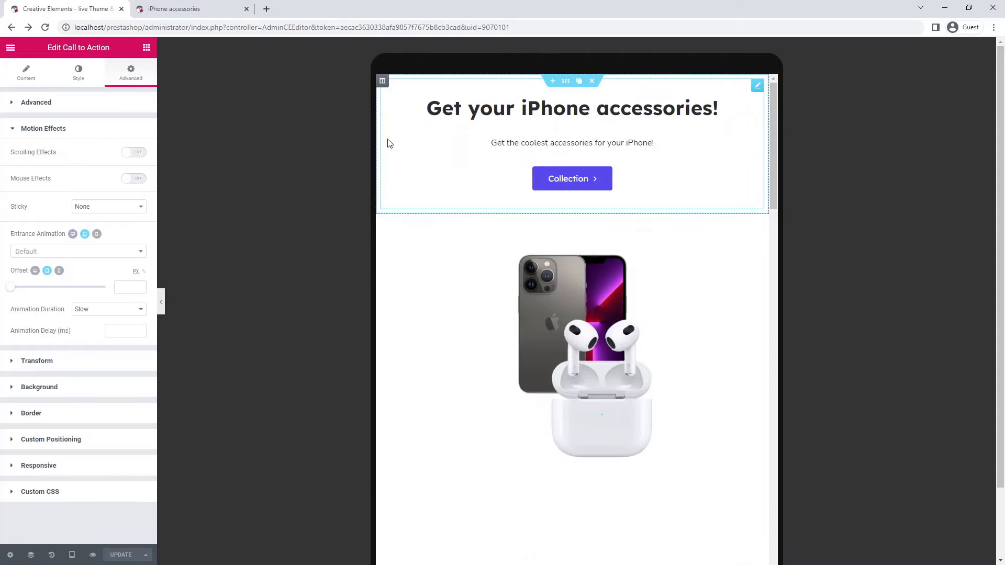
pyautogui.click(73, 75)
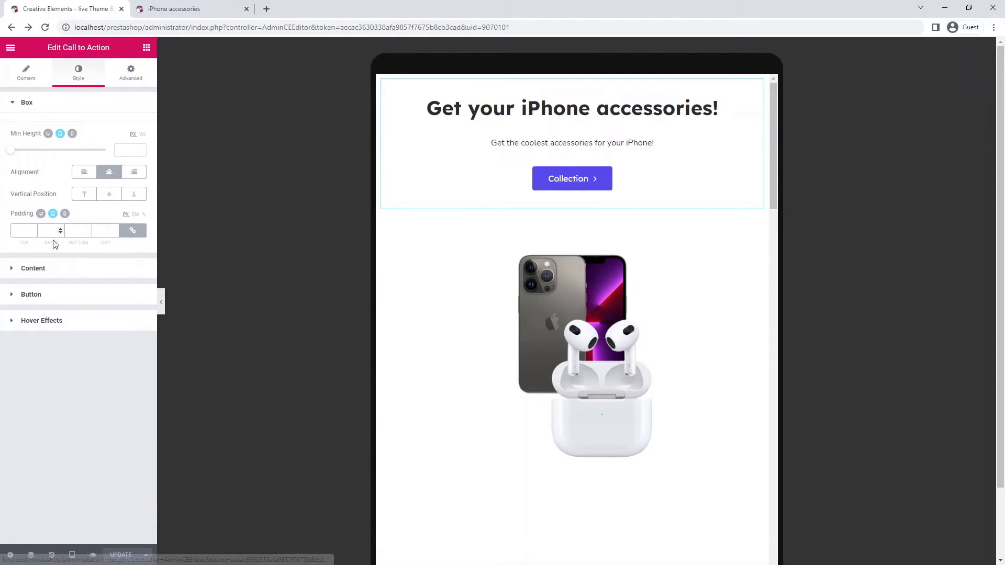
pyautogui.click(50, 271)
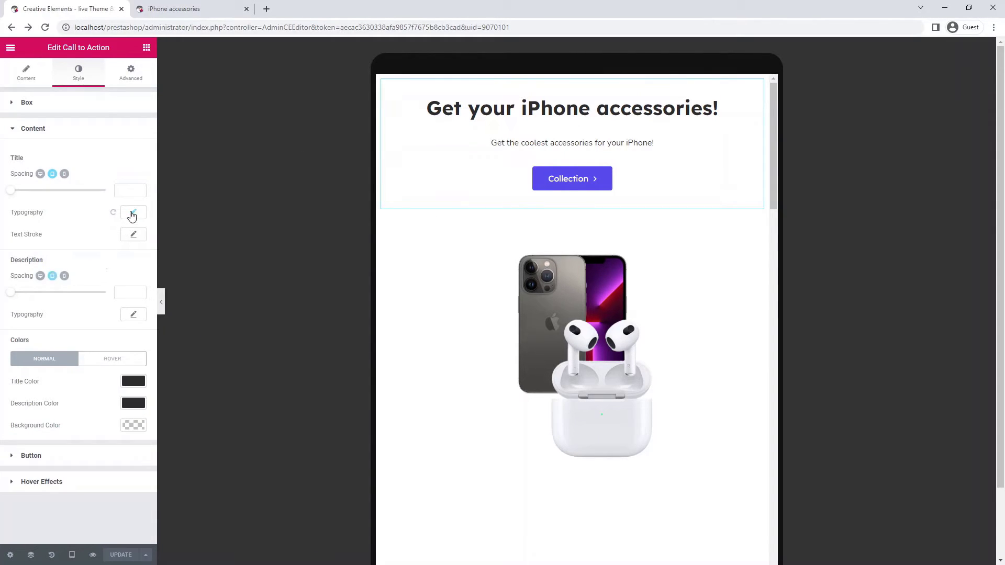
pyautogui.click(132, 214)
pyautogui.write('3')
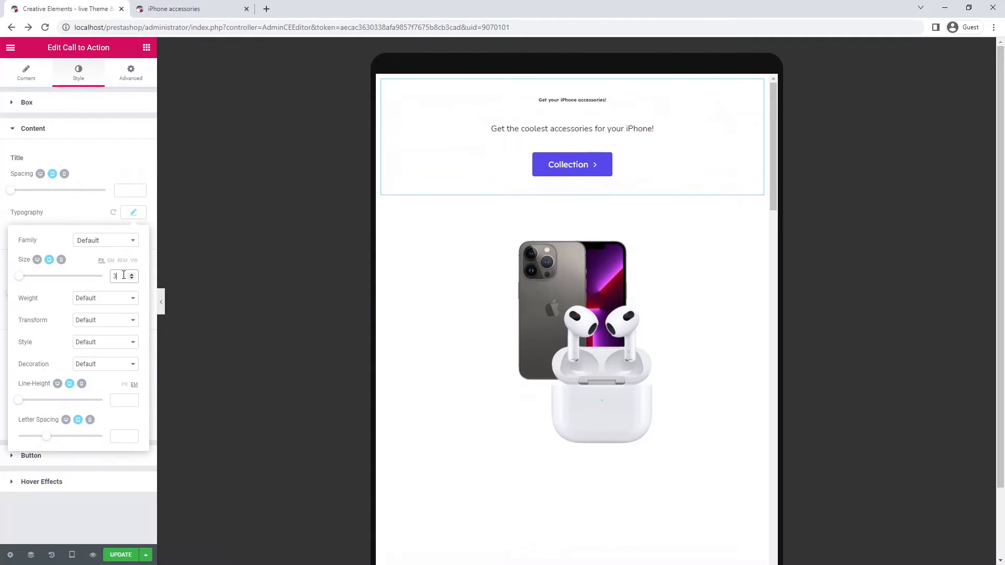
pyautogui.write('0')
# Step: On tablet, set the AirPods image to 39% width and drag it over the iPhone's left side
pyautogui.click(577, 263)
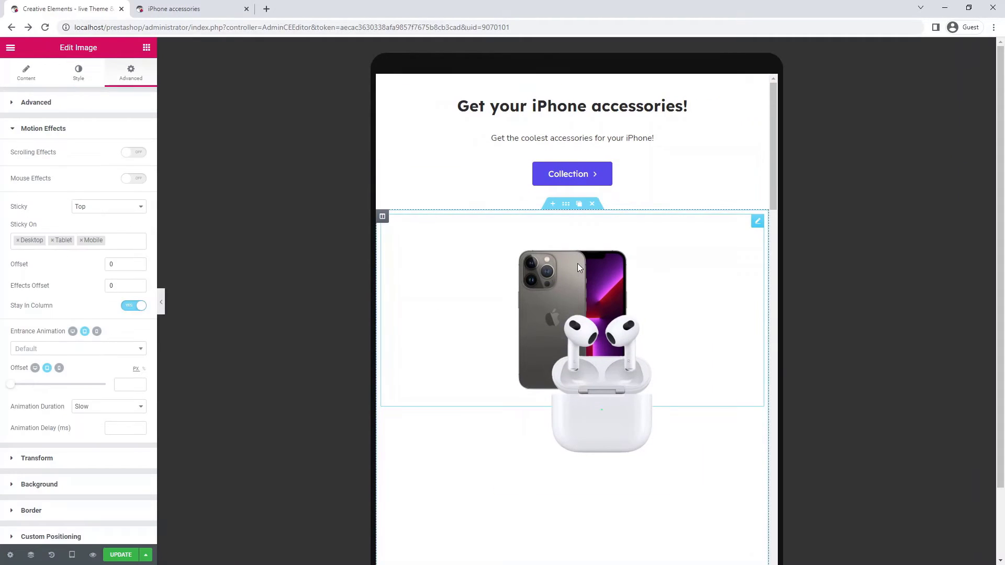
pyautogui.click(78, 74)
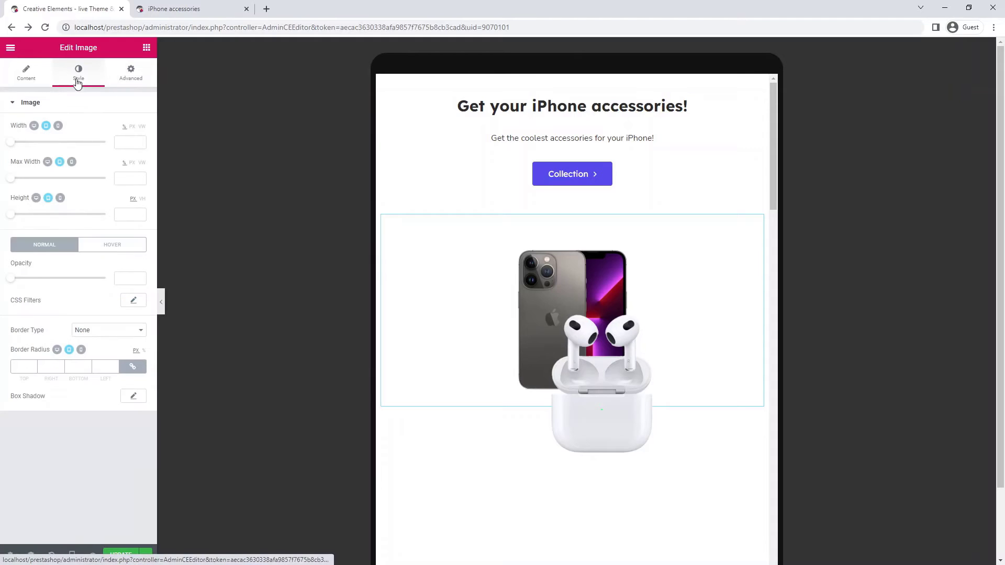
pyautogui.click(119, 142)
pyautogui.write('60')
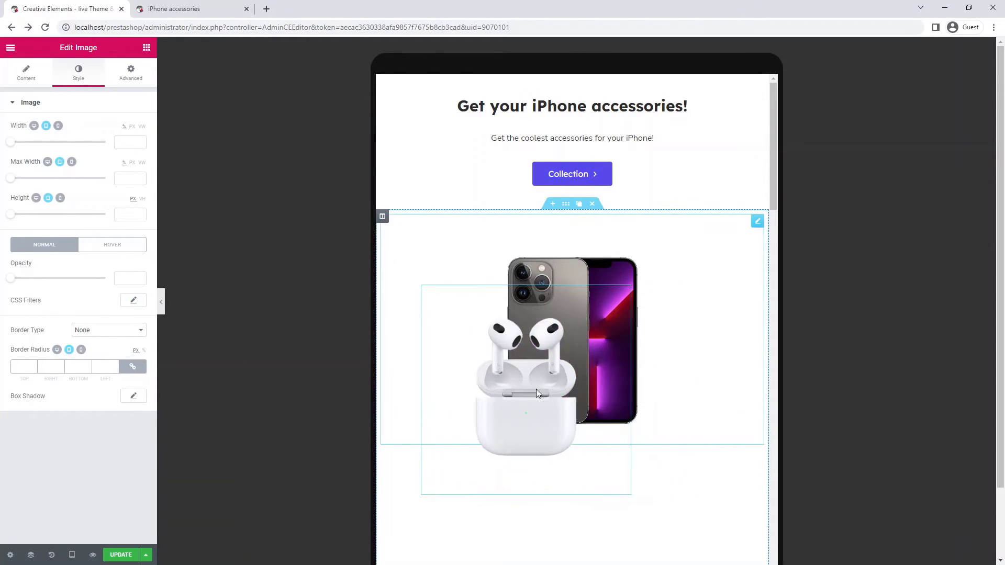
pyautogui.moveTo(536, 388); pyautogui.dragTo(500, 338)
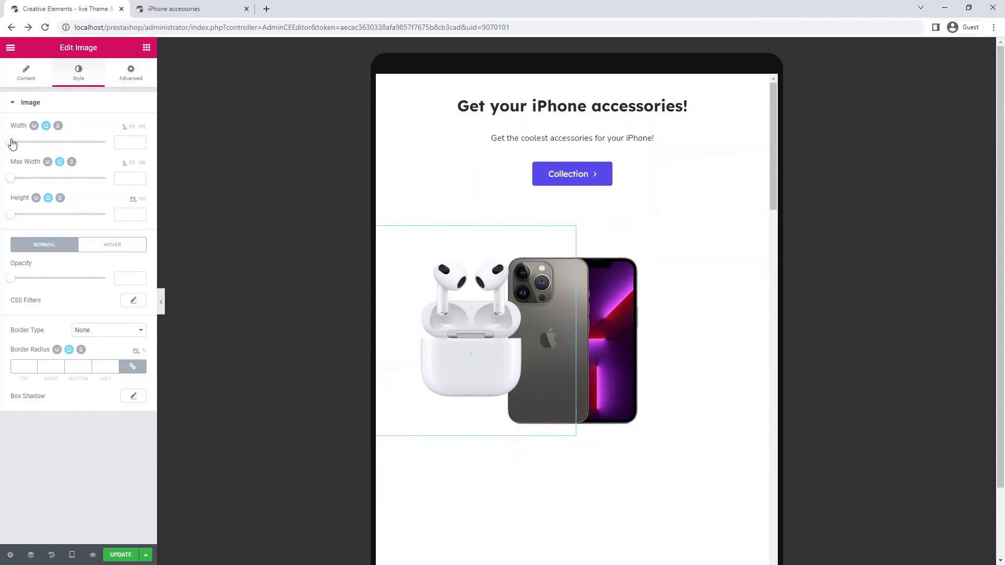
pyautogui.moveTo(10, 148); pyautogui.dragTo(46, 145)
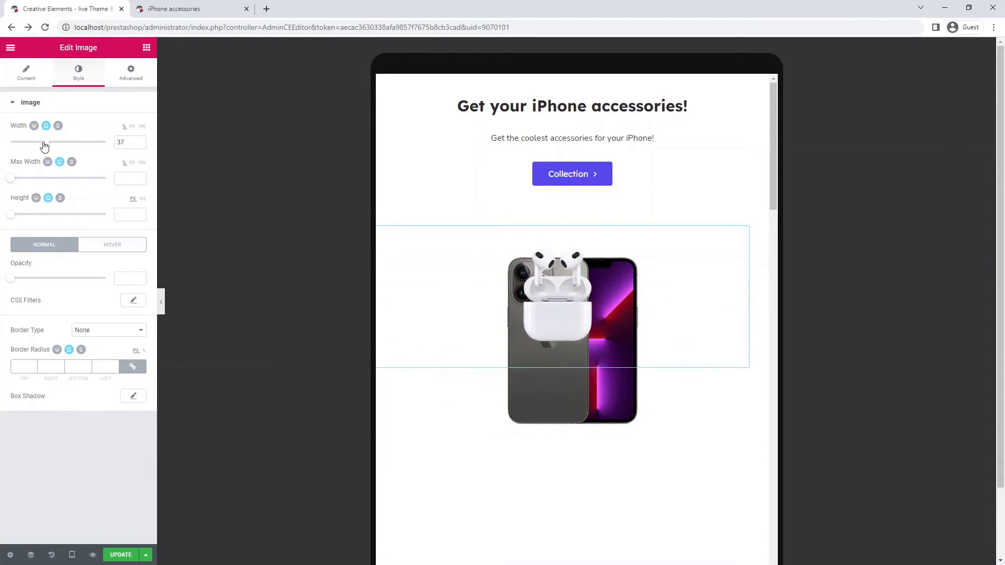
pyautogui.moveTo(555, 306); pyautogui.dragTo(478, 334)
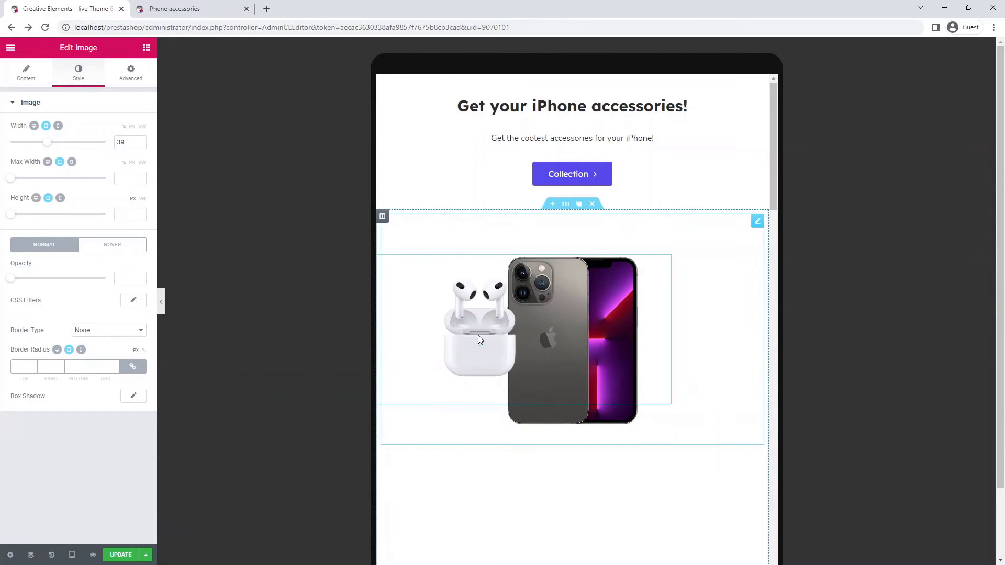
# Step: Select the Apple Watch image via the Navigator and move it over the iPhone's lower right
pyautogui.rightClick(607, 459)
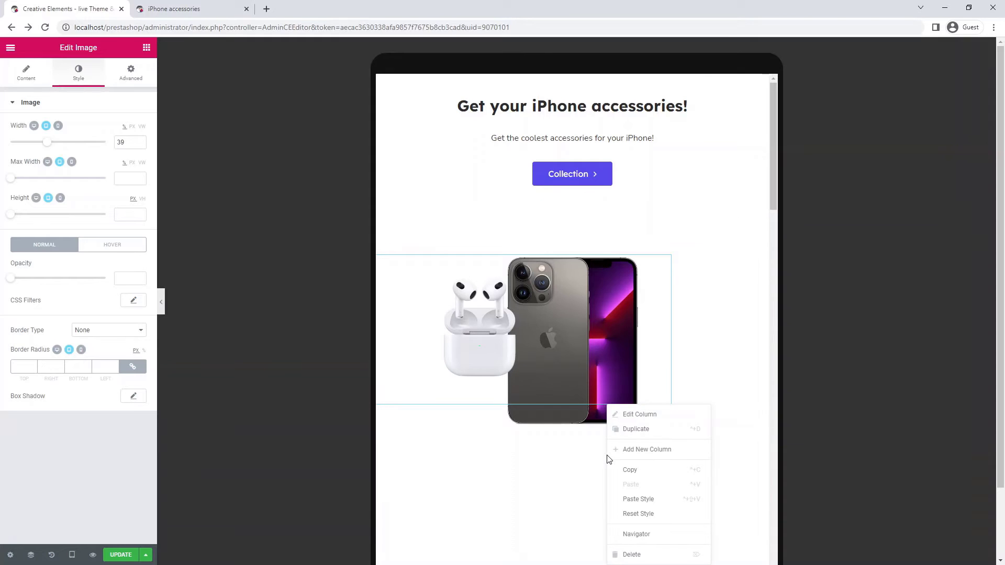
pyautogui.click(640, 534)
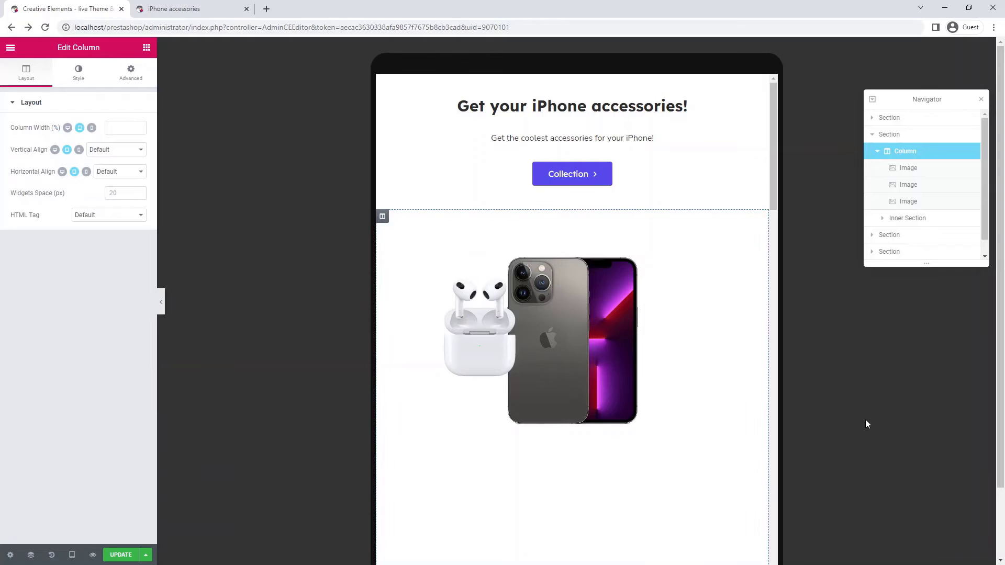
pyautogui.click(912, 169)
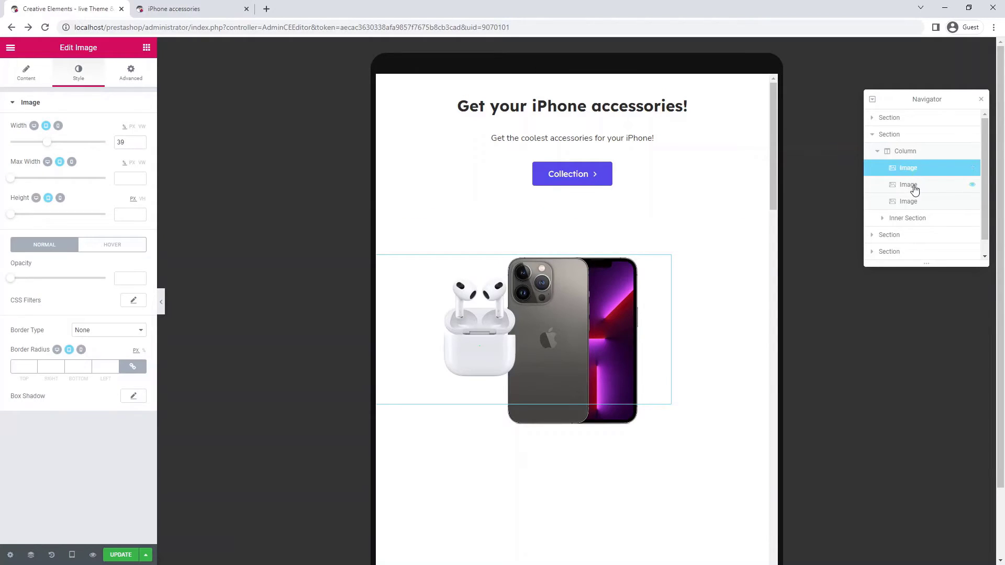
pyautogui.click(915, 187)
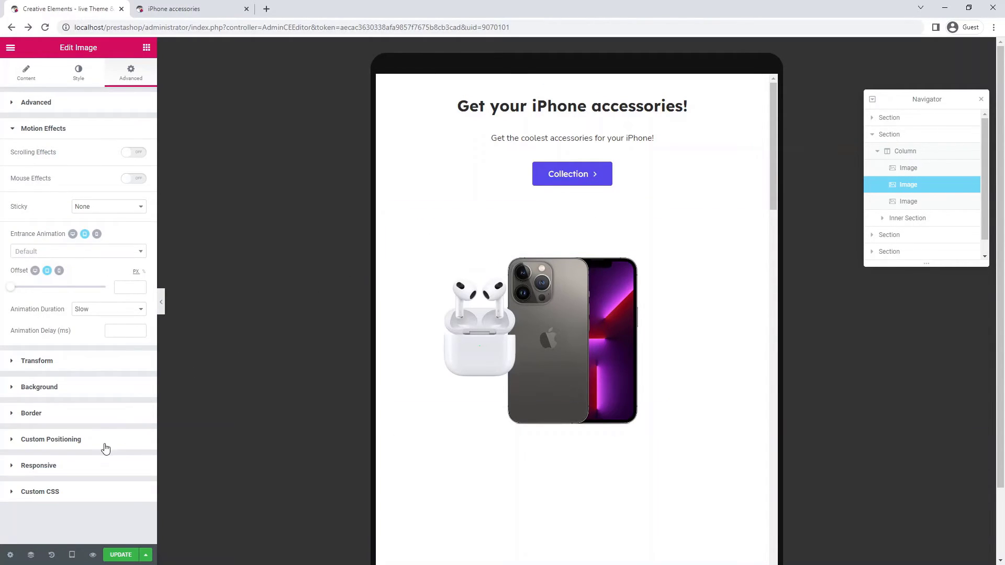
pyautogui.click(105, 449)
pyautogui.moveTo(62, 404); pyautogui.dragTo(81, 402)
pyautogui.moveTo(585, 523)
pyautogui.moveTo(656, 531); pyautogui.dragTo(645, 454)
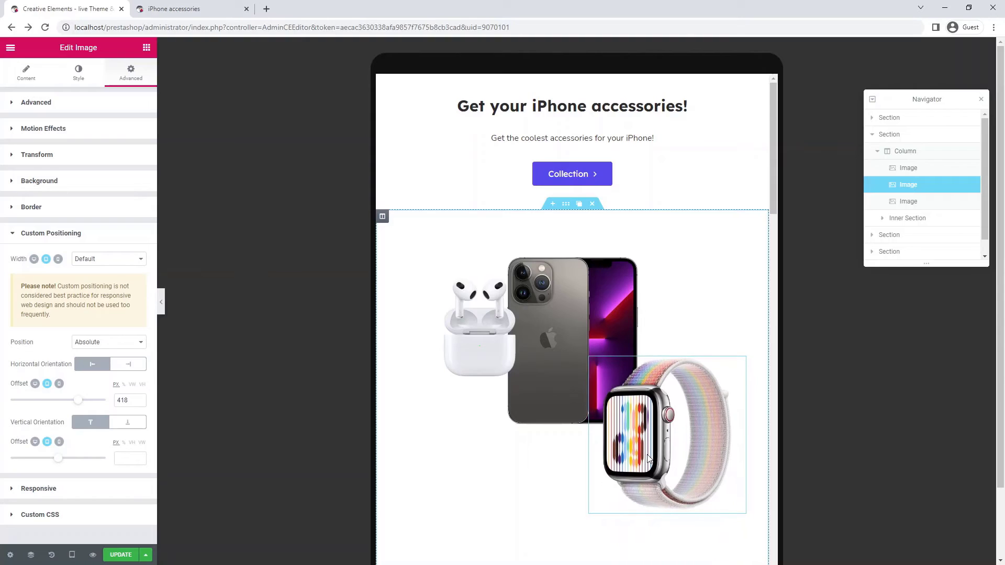
# Step: Shrink the Apple Watch image to width 66 and close the Navigator panel
pyautogui.click(82, 82)
pyautogui.moveTo(11, 141); pyautogui.dragTo(74, 134)
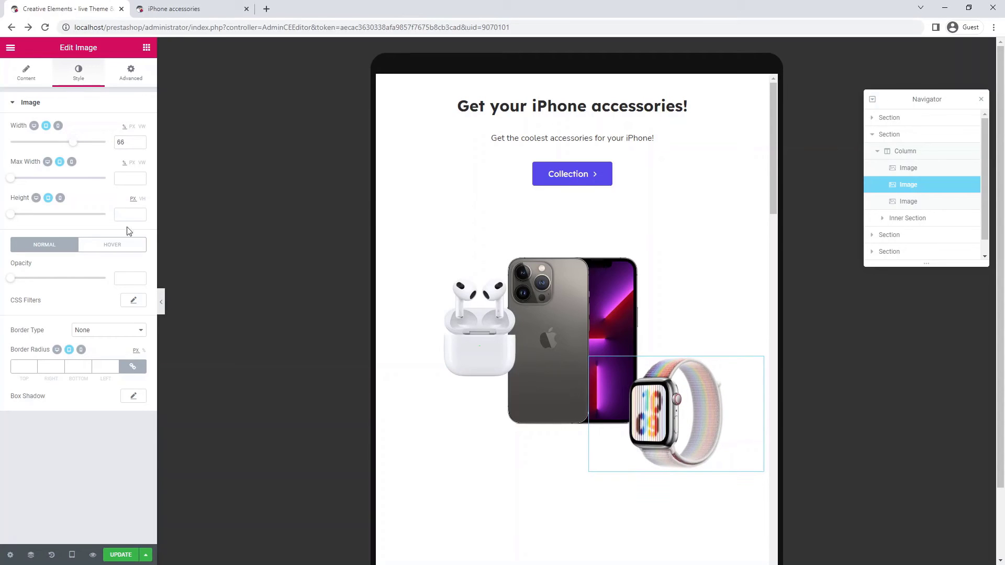
pyautogui.scroll(-2, 744, 421)
pyautogui.scroll(-3, 745, 420)
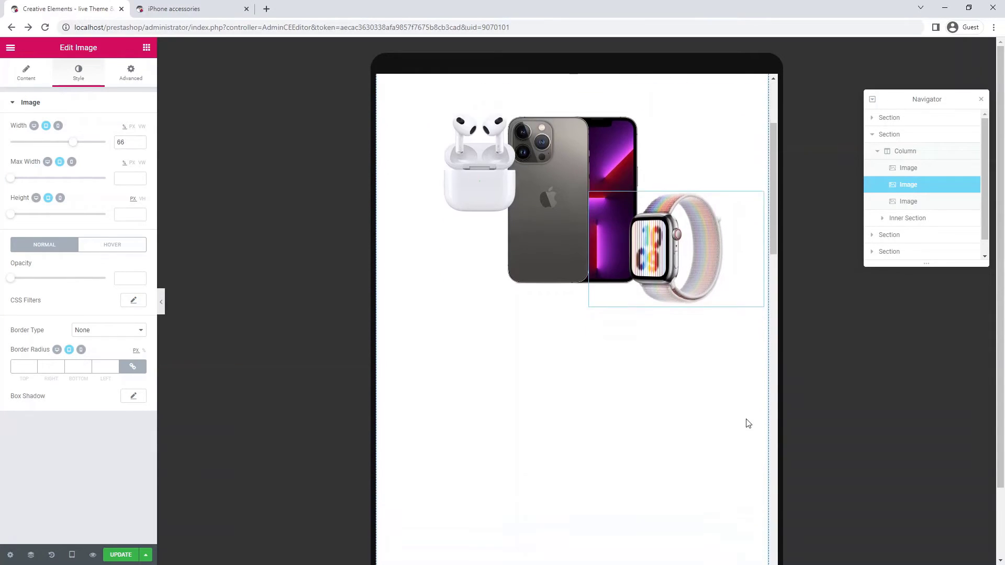
pyautogui.scroll(-2, 746, 421)
pyautogui.scroll(2, 747, 422)
pyautogui.scroll(3, 747, 422)
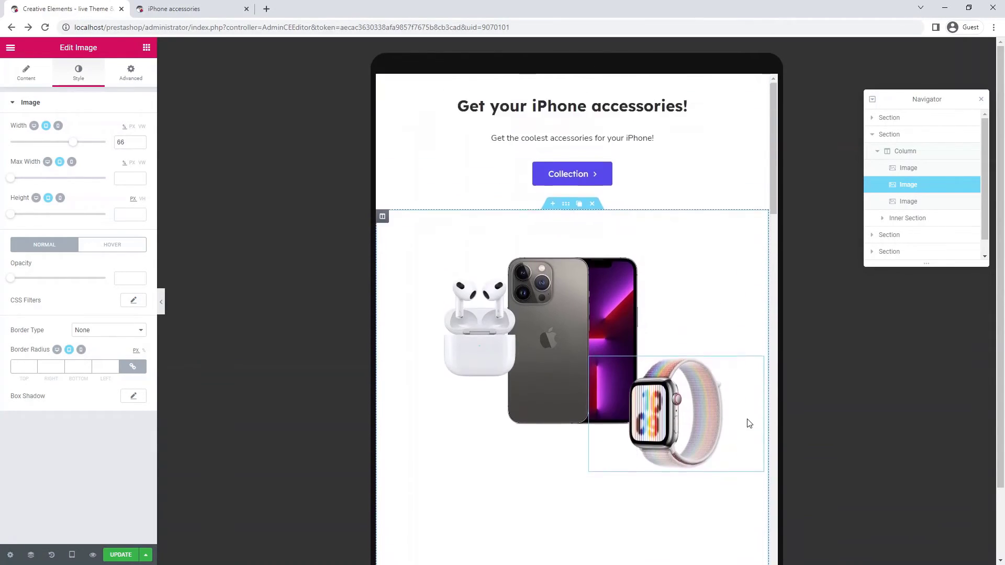
pyautogui.click(981, 96)
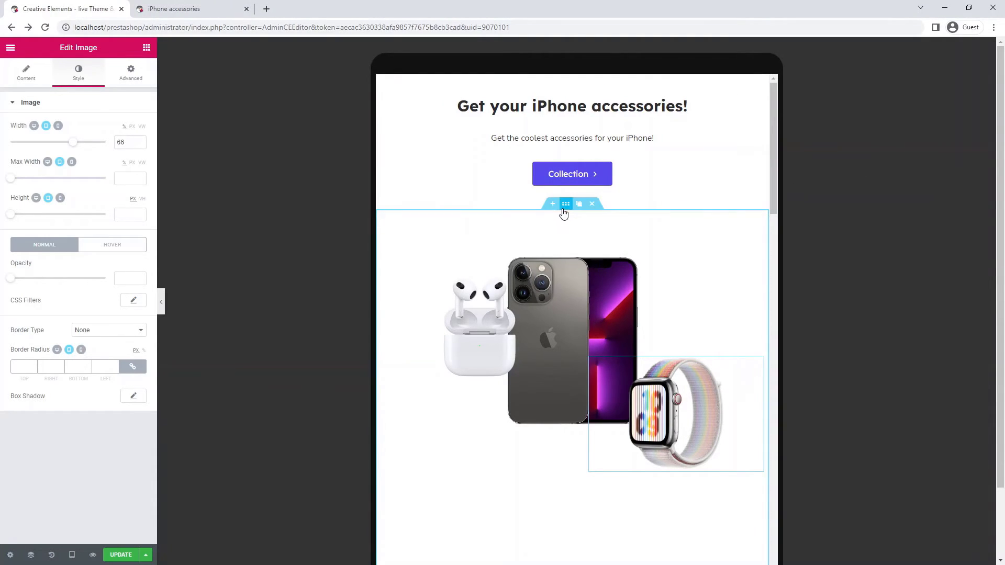
# Step: Set the product images section to 100 vh minimum height and the Apple Airpods Max title to 30
pyautogui.click(564, 204)
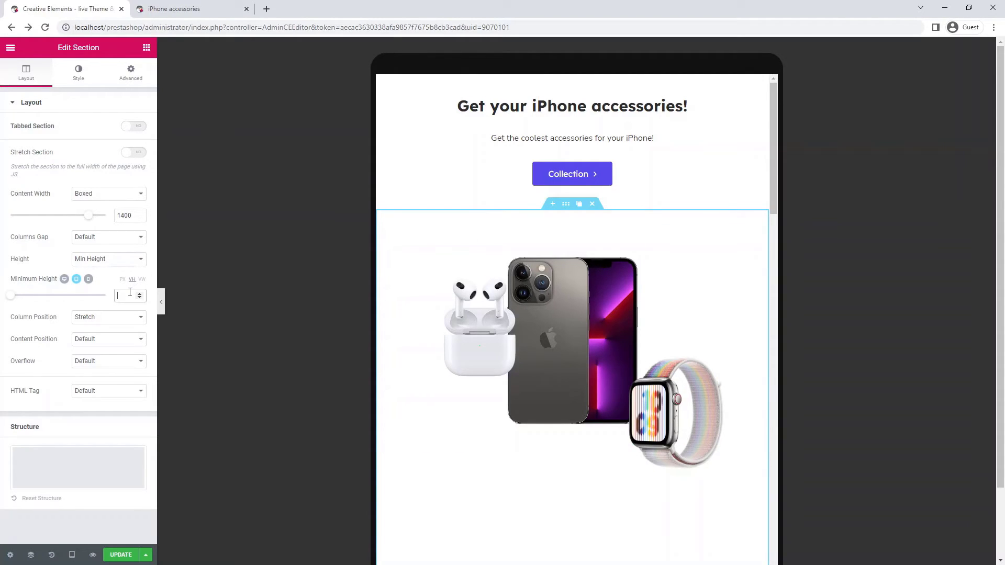
pyautogui.write('100')
pyautogui.scroll(-2, 762, 350)
pyautogui.scroll(-2, 762, 350)
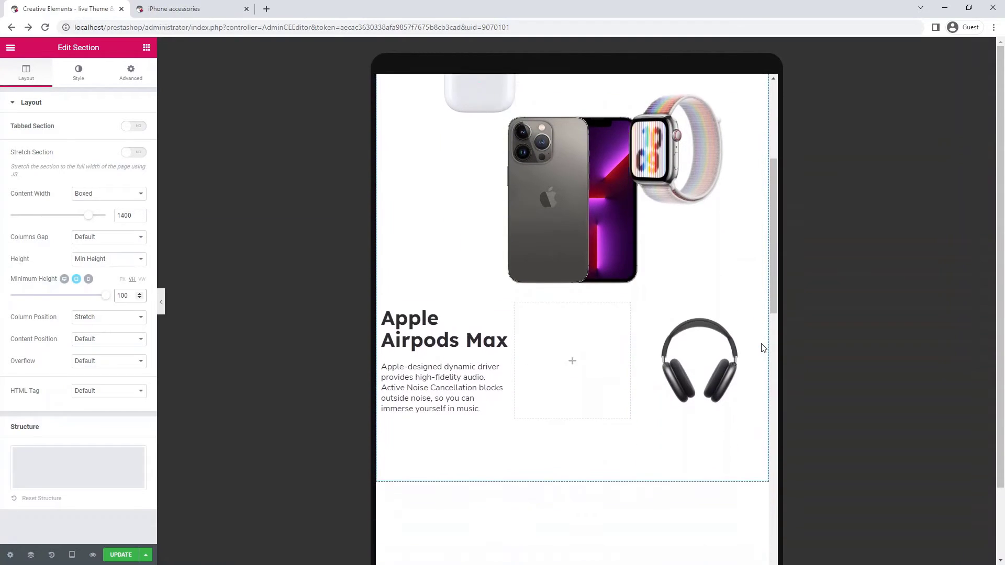
pyautogui.scroll(-2, 762, 347)
pyautogui.scroll(1, 762, 348)
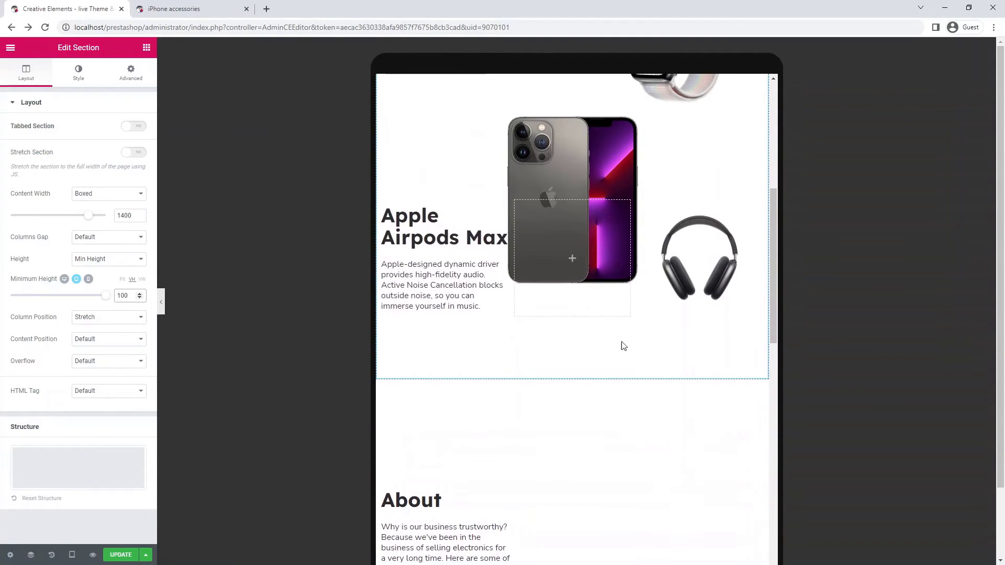
pyautogui.click(416, 235)
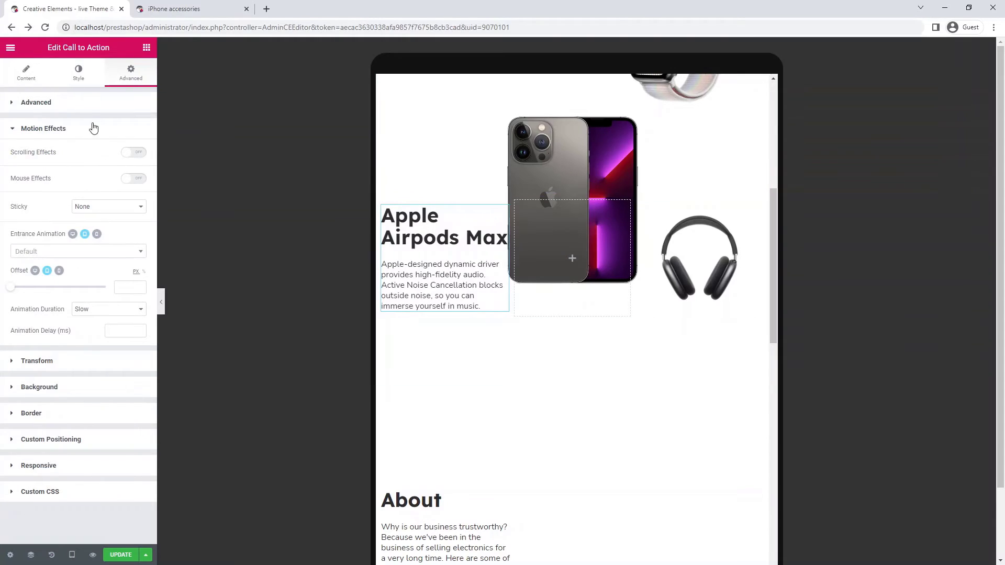
pyautogui.click(79, 73)
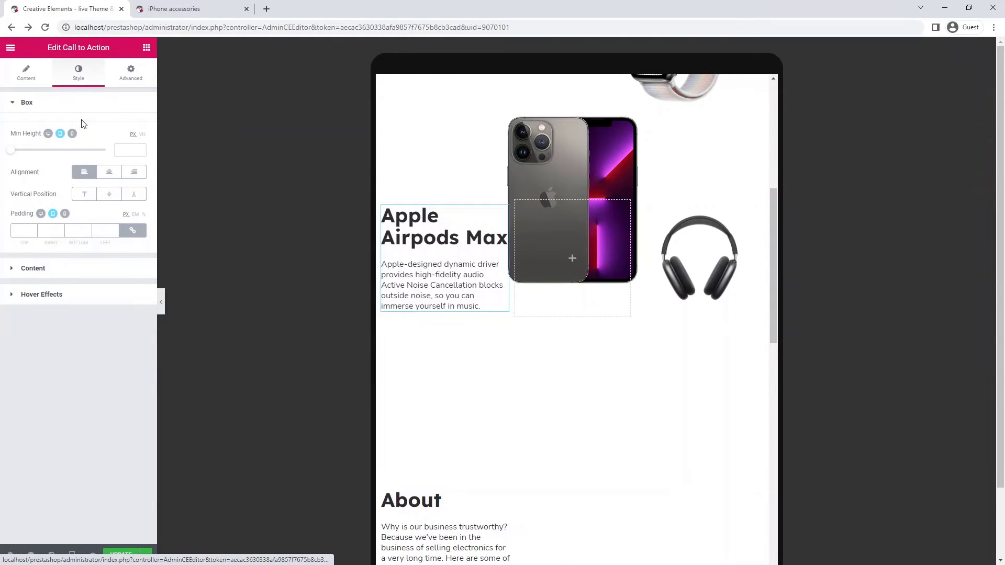
pyautogui.click(74, 273)
pyautogui.click(135, 213)
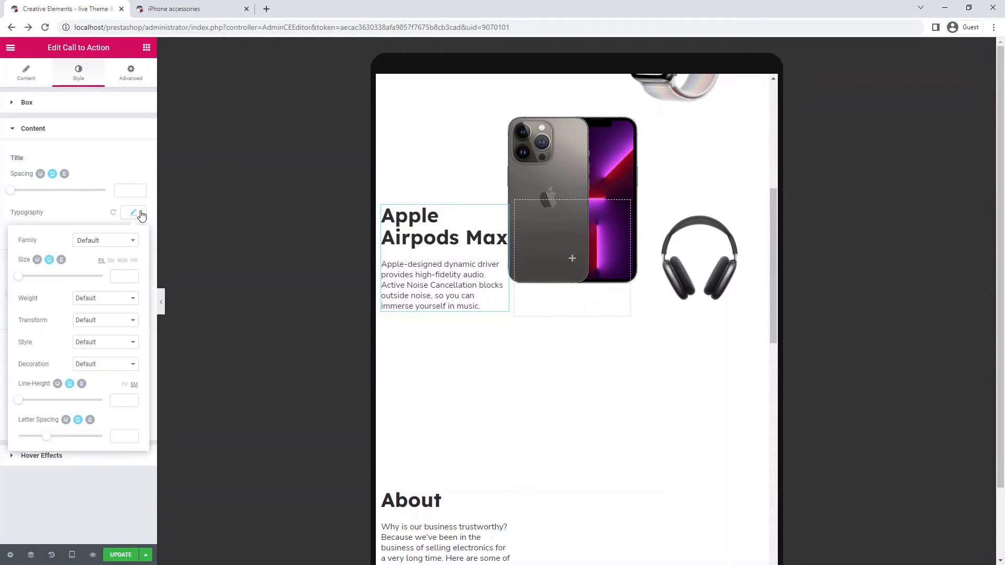
pyautogui.click(124, 273)
pyautogui.write('30')
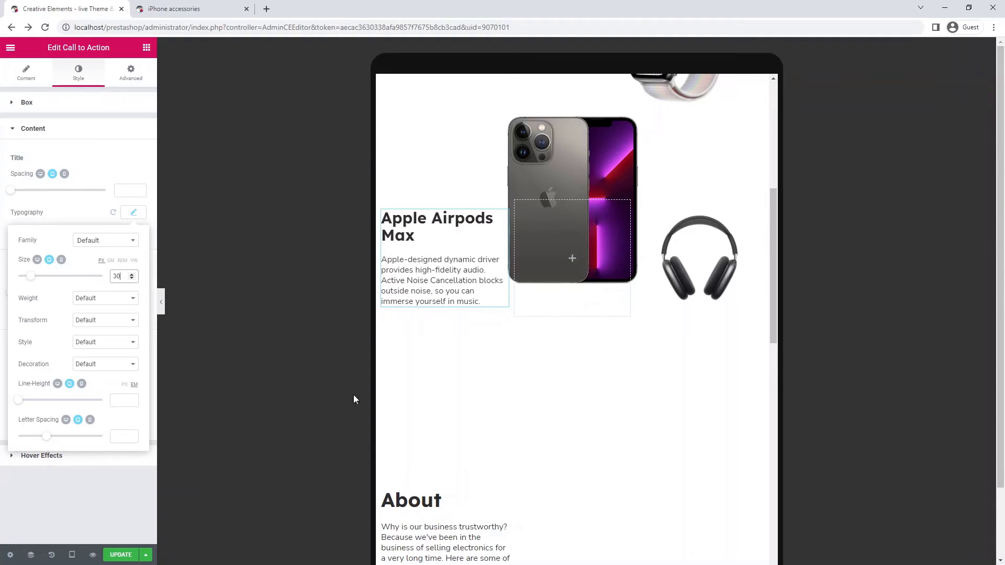
pyautogui.scroll(-1, 700, 321)
pyautogui.scroll(-2, 700, 321)
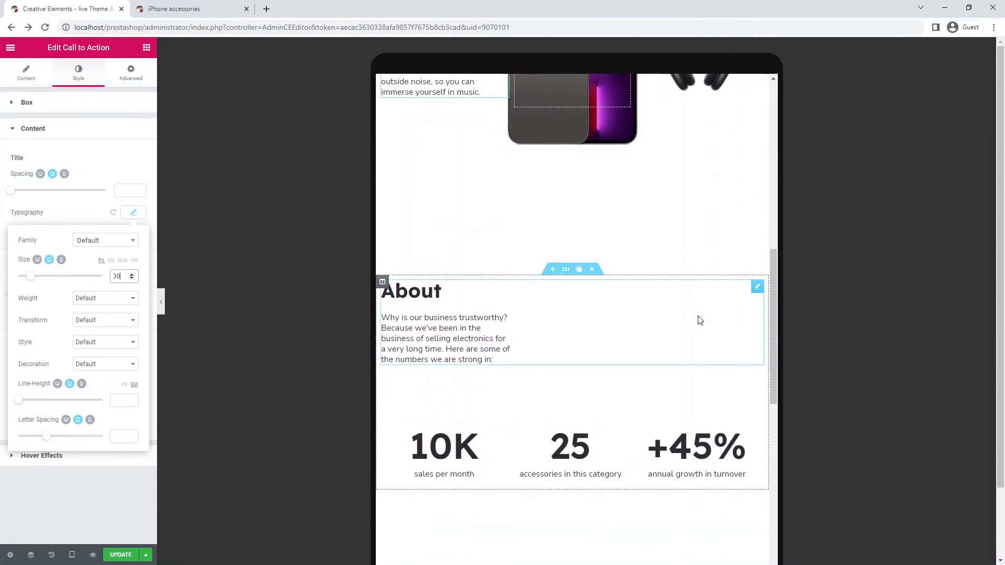
# Step: Give the About section 100 top and bottom margins and shrink its title to 30
pyautogui.click(565, 269)
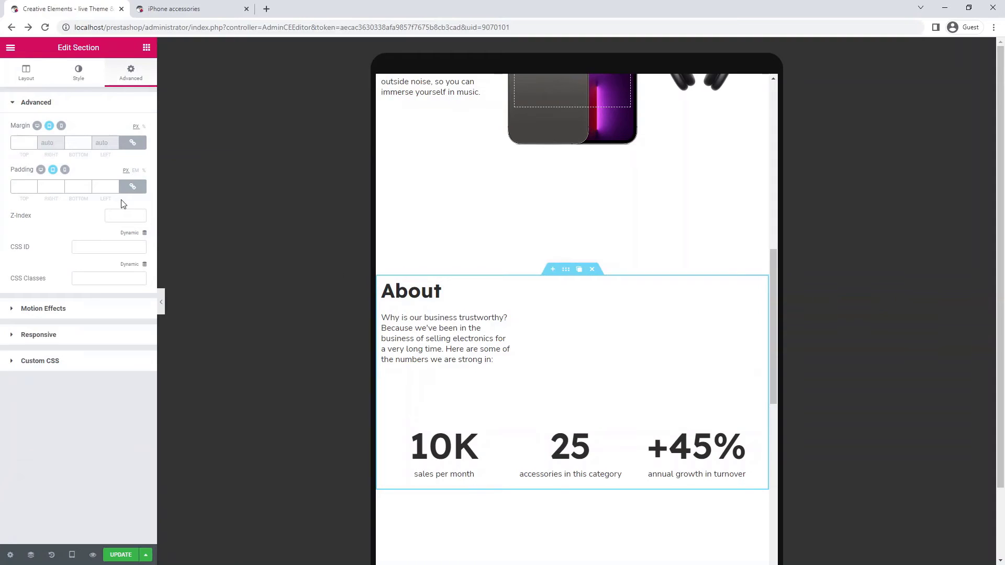
pyautogui.write('100')
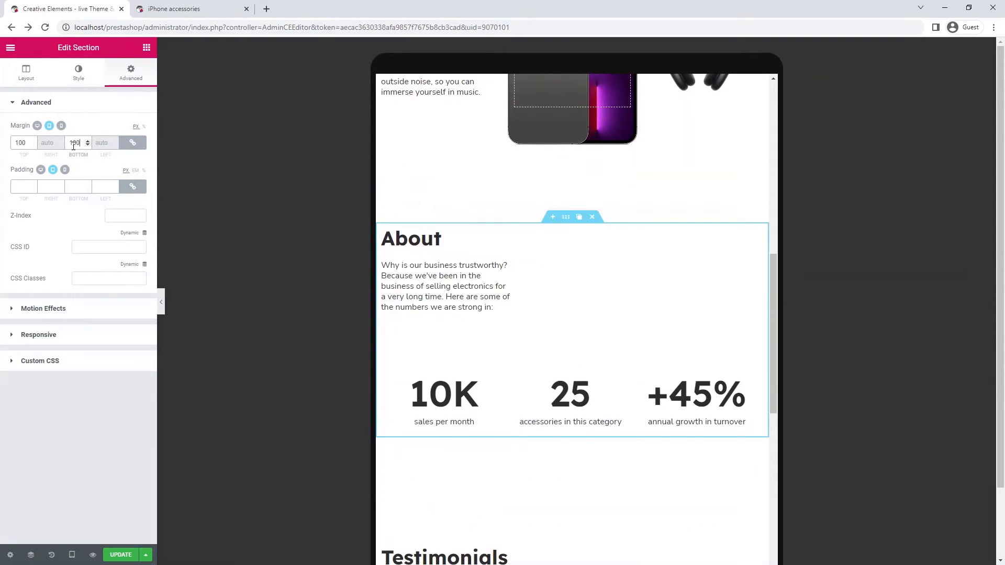
pyautogui.click(388, 263)
pyautogui.click(78, 75)
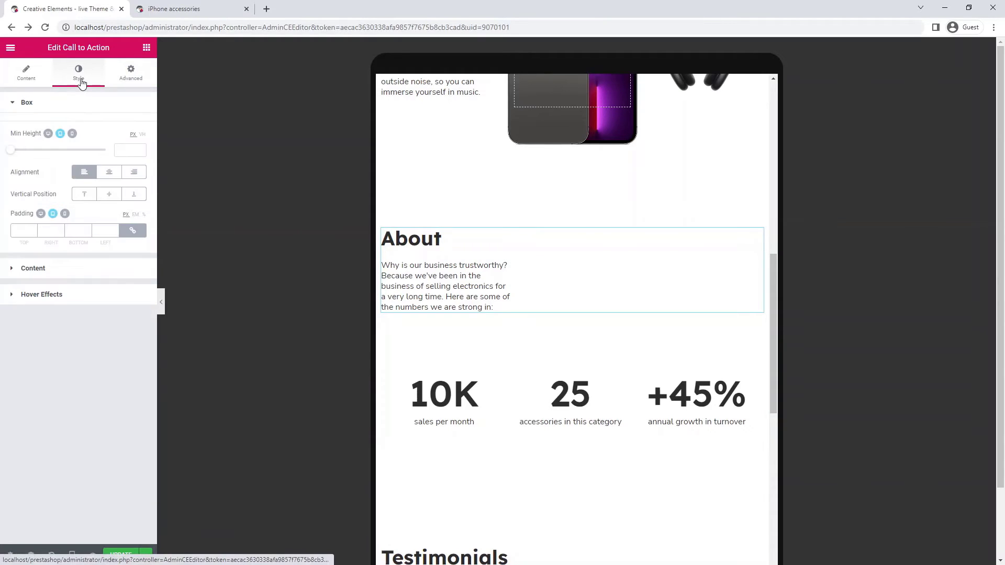
pyautogui.click(83, 268)
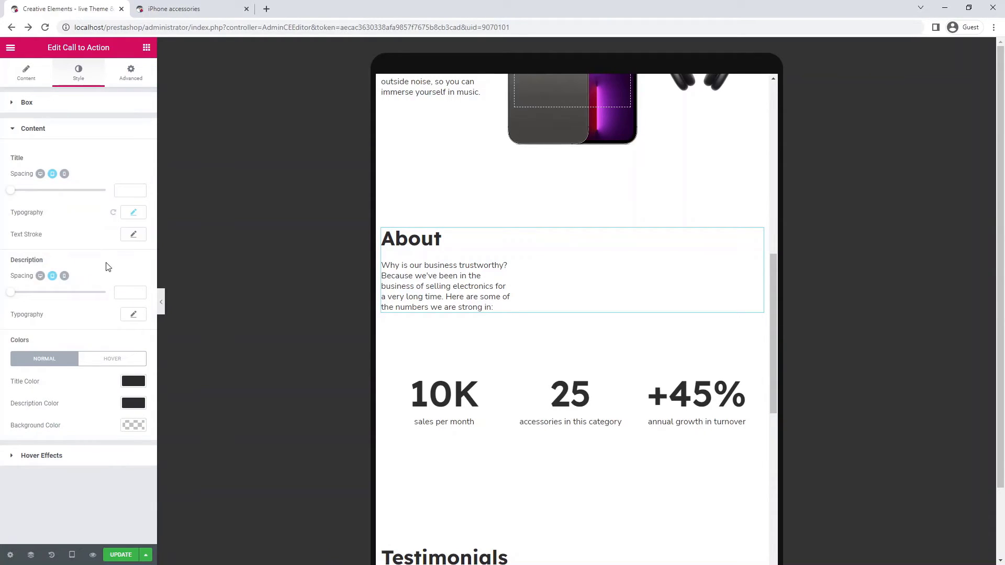
pyautogui.click(136, 214)
pyautogui.write('30')
# Step: Unlink the About text's margins and set its right margin to 20
pyautogui.click(131, 73)
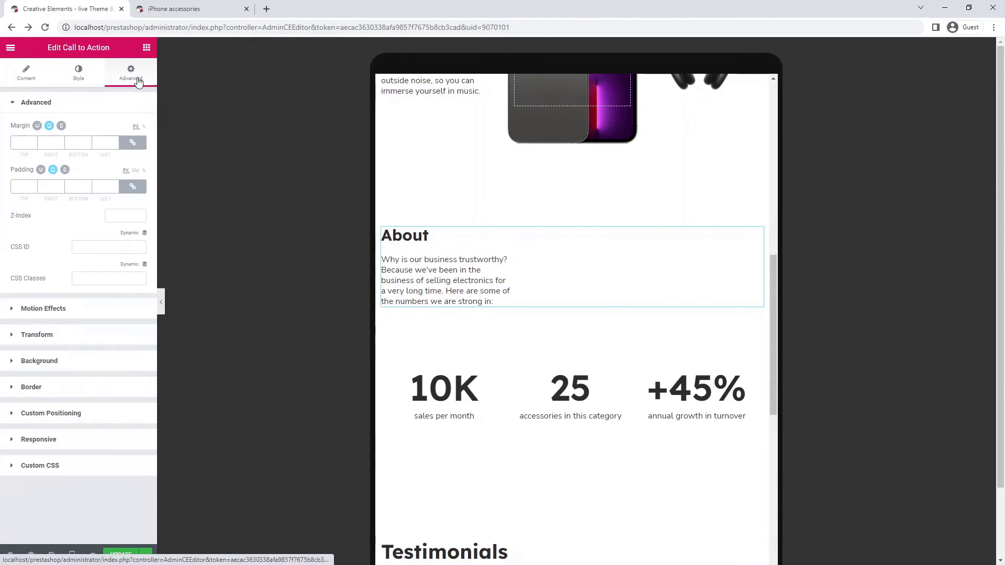
pyautogui.click(135, 144)
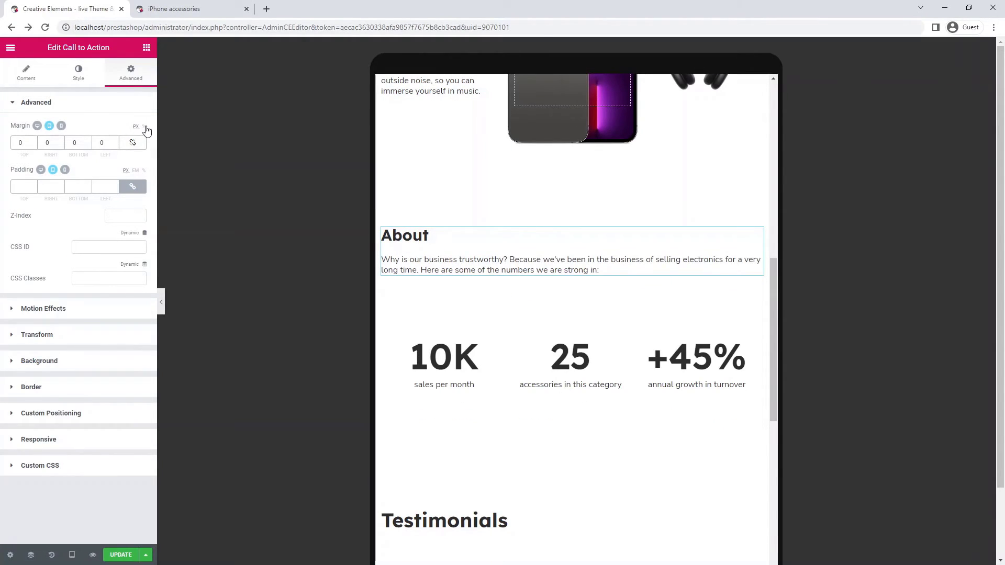
pyautogui.click(48, 144)
pyautogui.write('20')
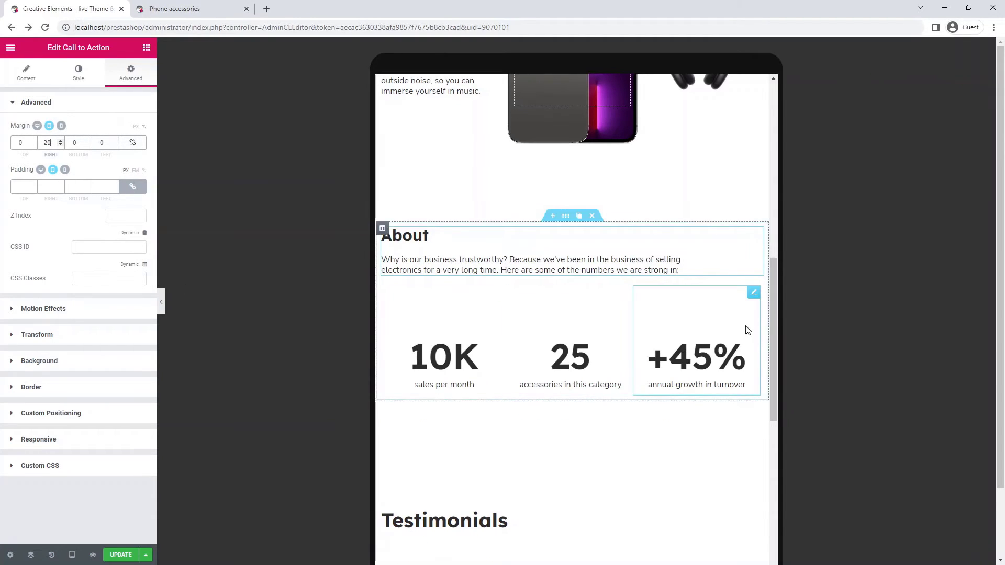
pyautogui.scroll(-2, 742, 313)
pyautogui.scroll(-2, 743, 313)
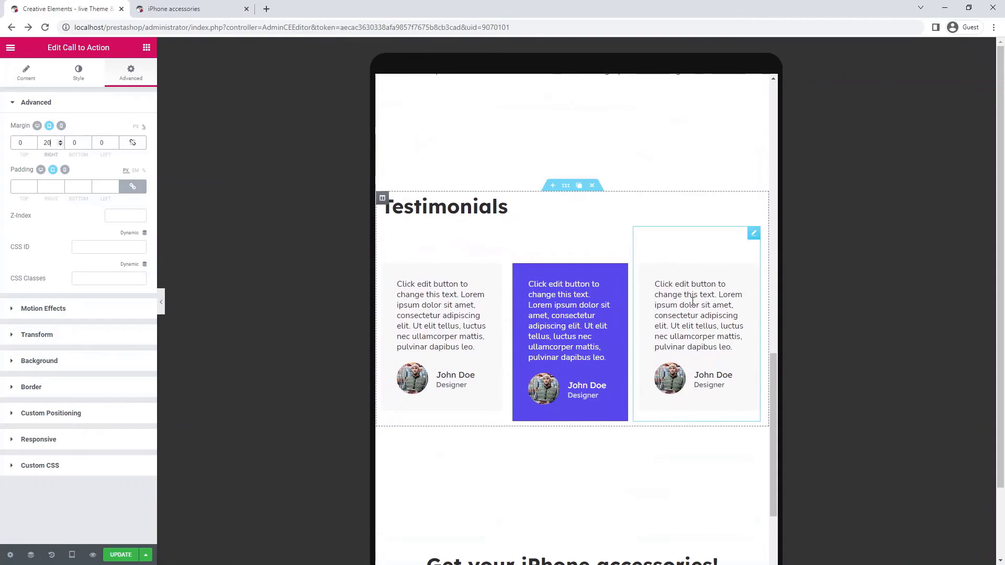
pyautogui.click(563, 186)
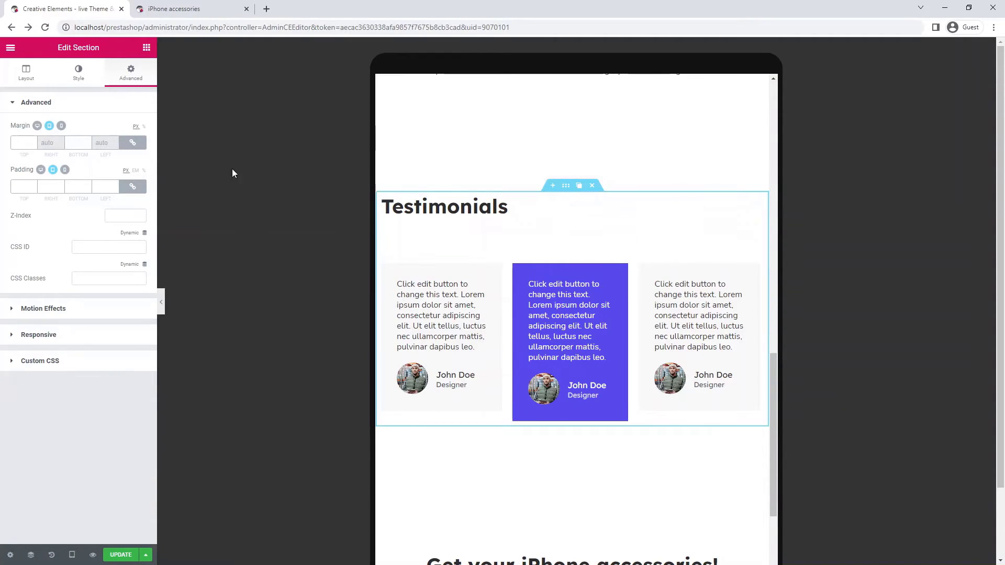
# Step: Give the Testimonials section 100 top and bottom margins and set its heading size to 30
pyautogui.click(72, 142)
pyautogui.write('100')
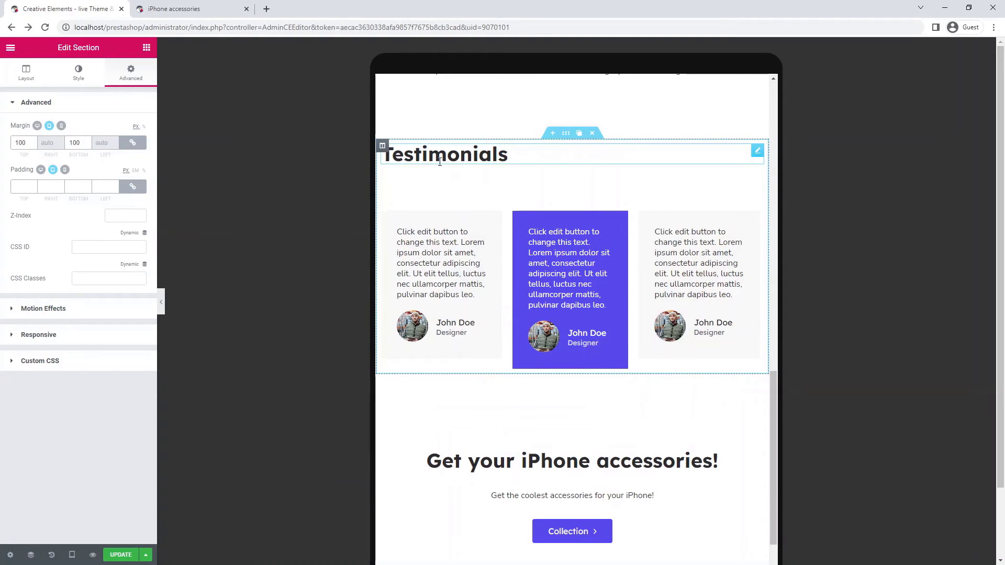
pyautogui.click(416, 156)
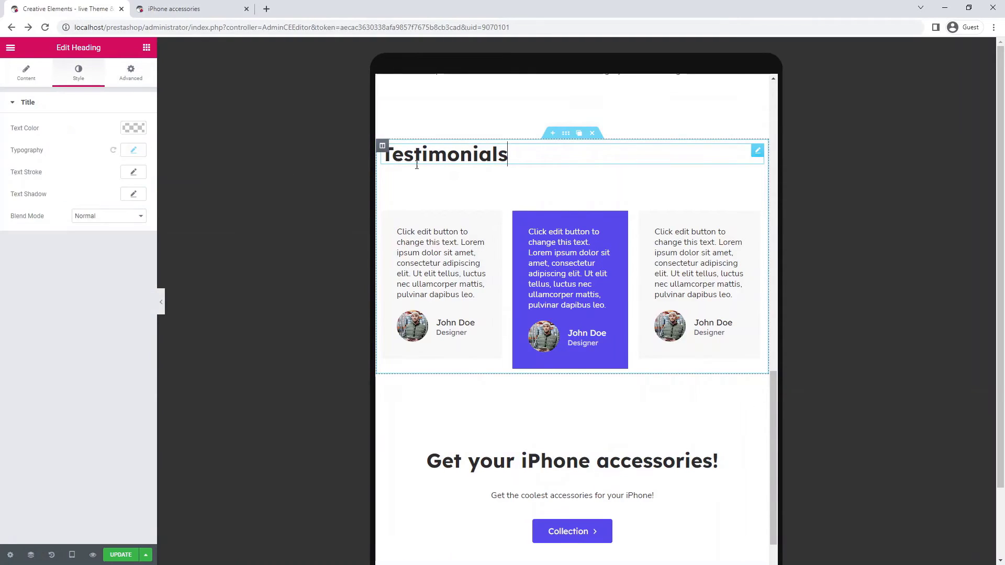
pyautogui.click(133, 150)
pyautogui.click(122, 214)
pyautogui.write('30')
# Step: Reset the middle testimonial card's margins to 0 and give it a 70 top margin
pyautogui.click(604, 301)
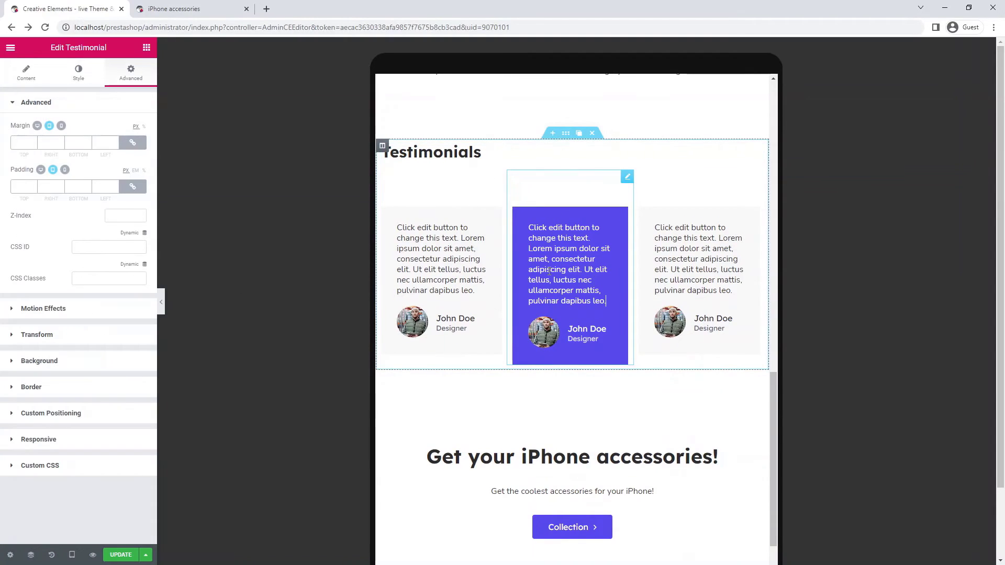
pyautogui.click(103, 142)
pyautogui.write('0')
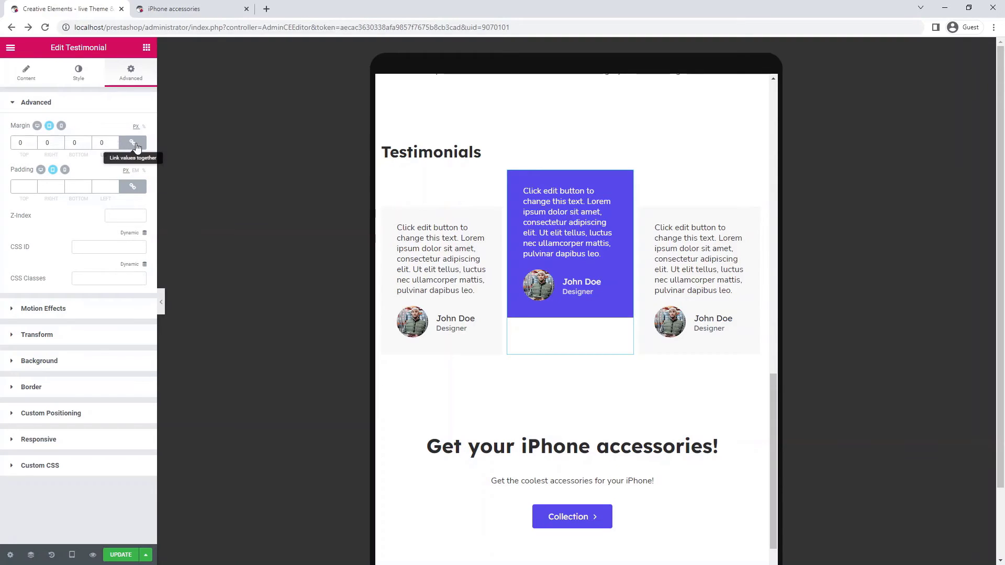
pyautogui.click(132, 142)
pyautogui.write('50')
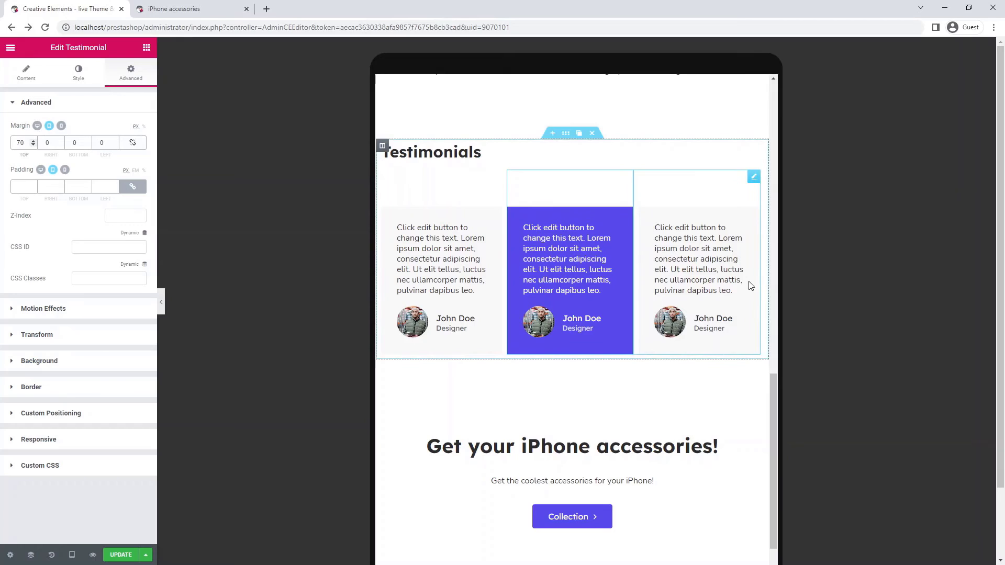
pyautogui.scroll(-2, 750, 286)
# Step: Set the closing banner title to size 30 and its section's bottom padding to 100
pyautogui.click(612, 290)
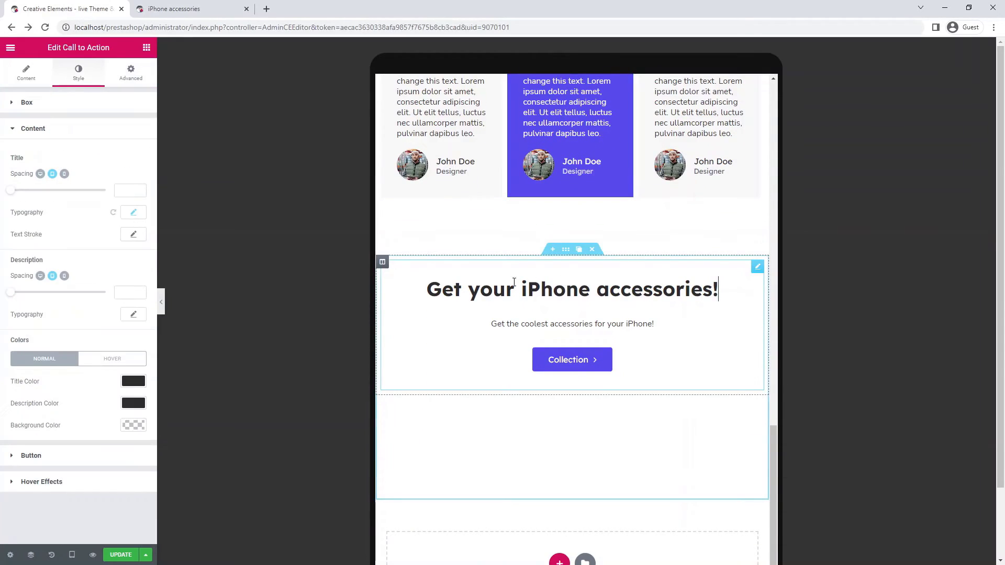
pyautogui.click(132, 218)
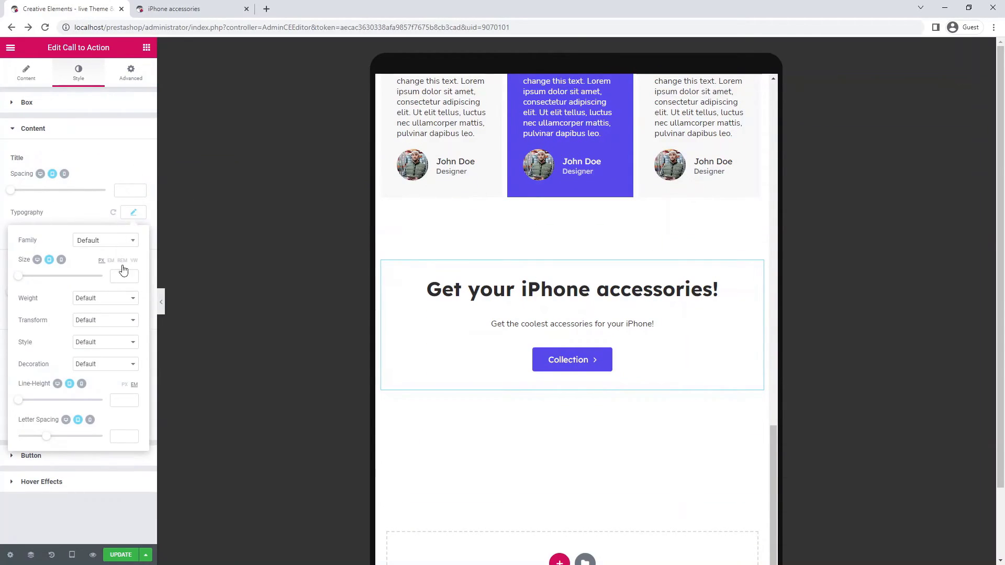
pyautogui.write('30')
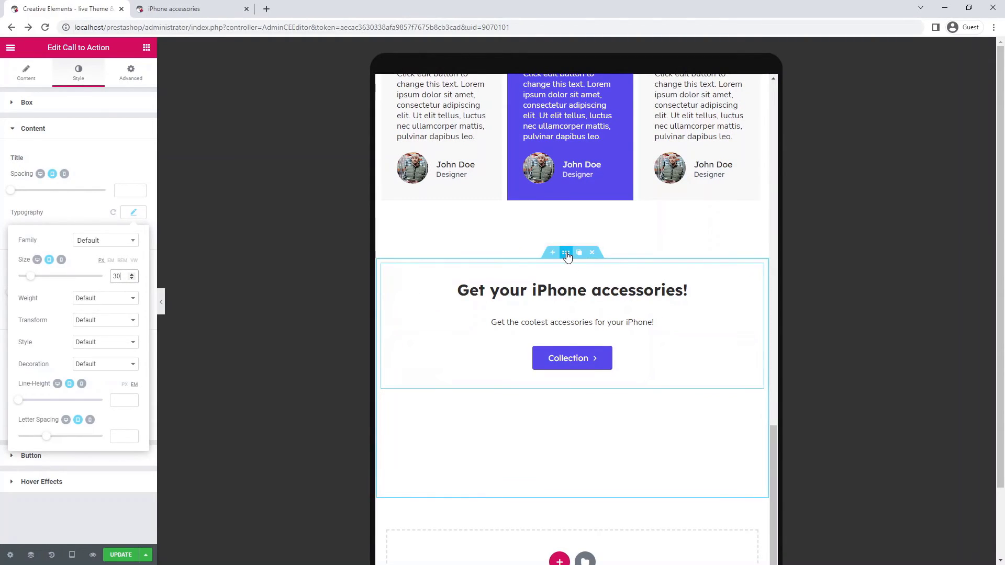
pyautogui.click(565, 252)
pyautogui.click(133, 186)
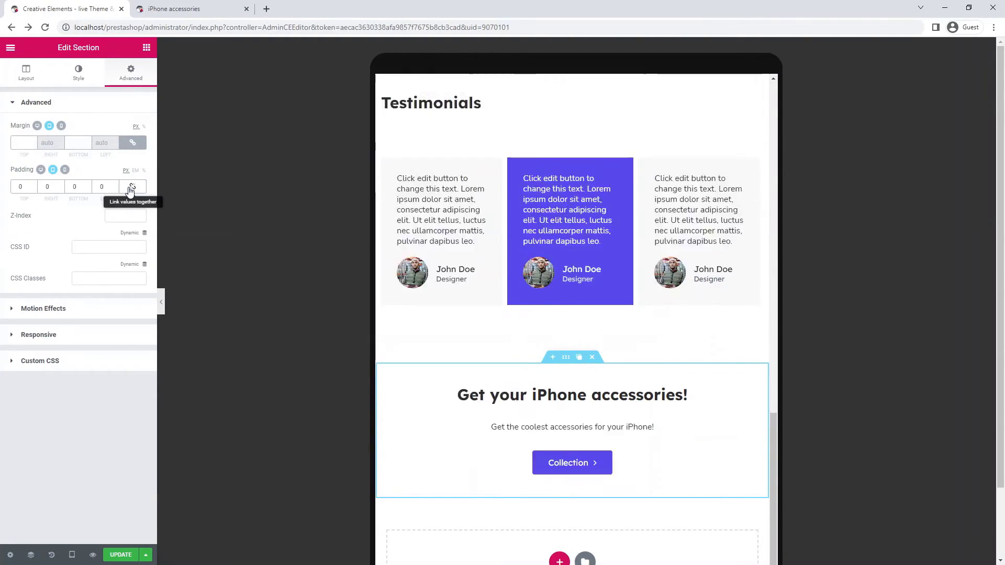
pyautogui.write('100')
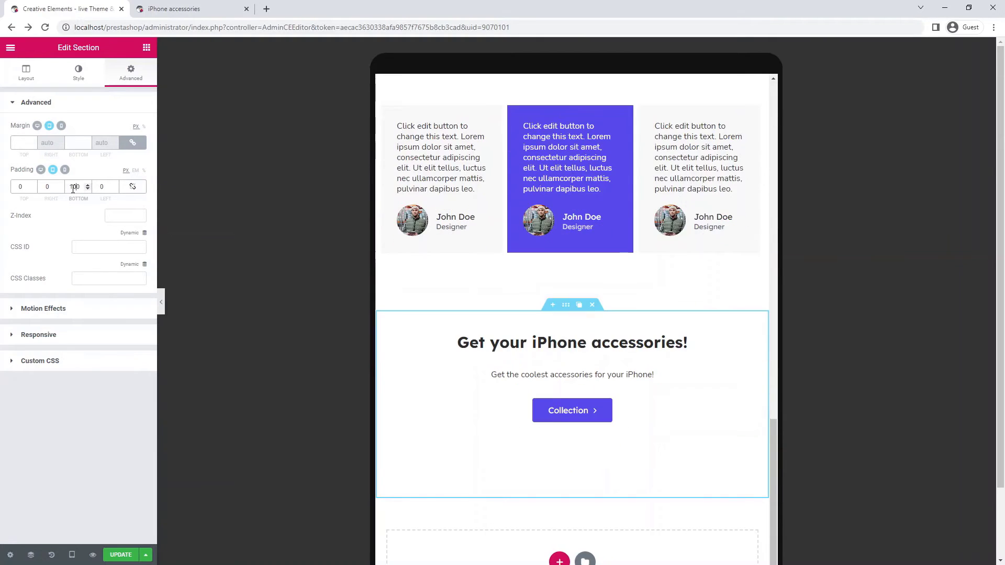
pyautogui.click(160, 302)
pyautogui.scroll(-1, 160, 298)
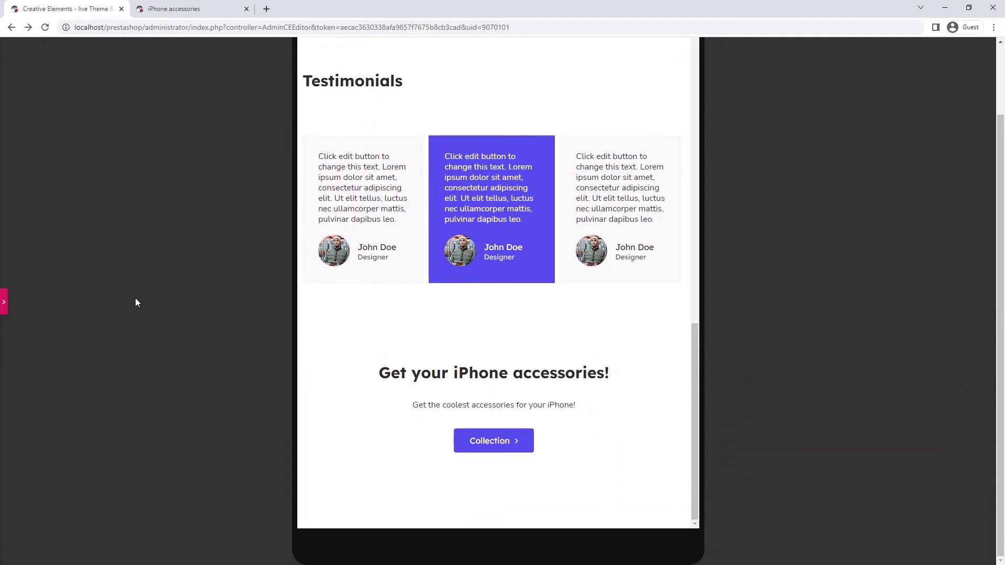
pyautogui.click(8, 294)
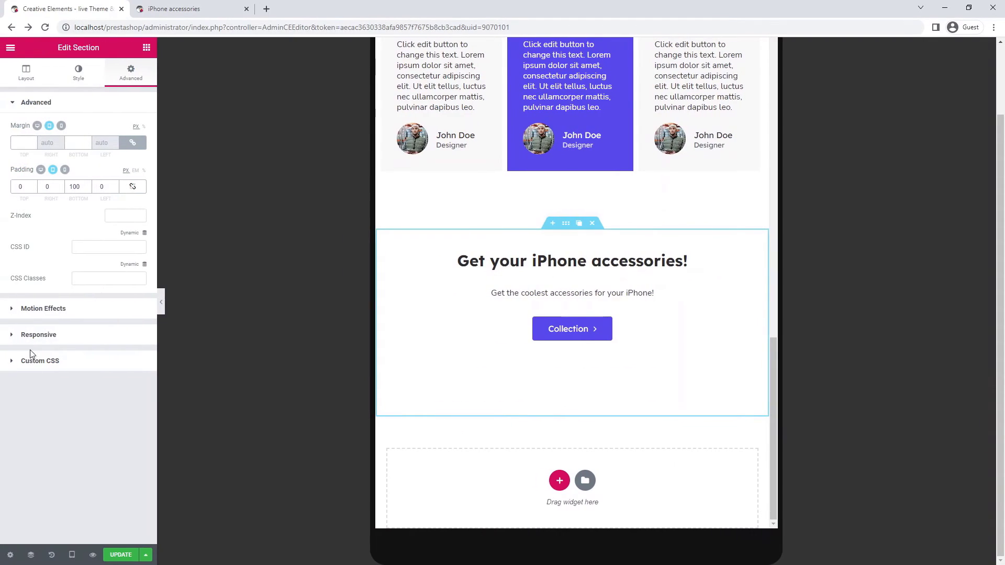
# Step: Switch to mobile view and turn off sticking on mobile for the AirPods image
pyautogui.click(72, 555)
pyautogui.click(71, 531)
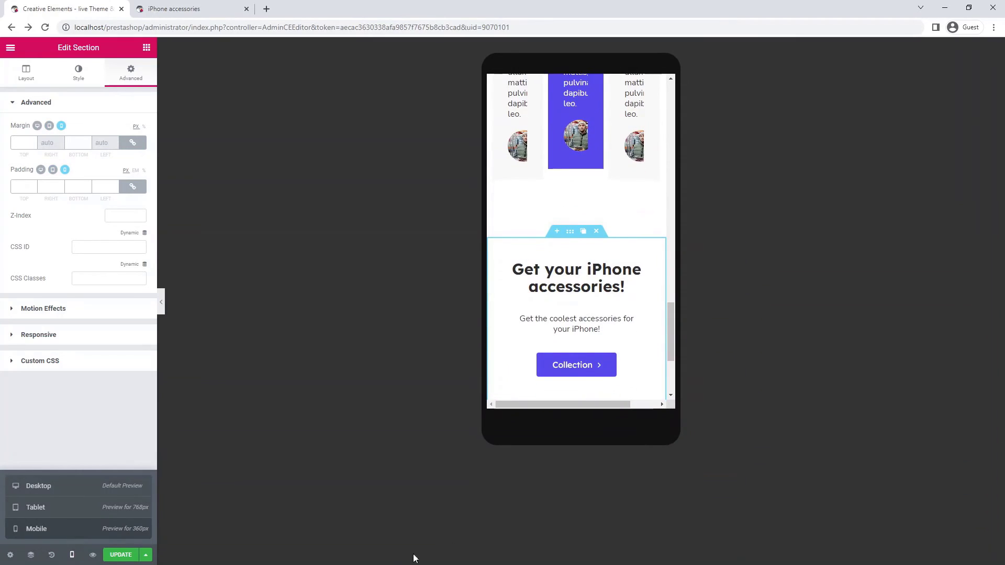
pyautogui.moveTo(671, 347); pyautogui.dragTo(678, 125)
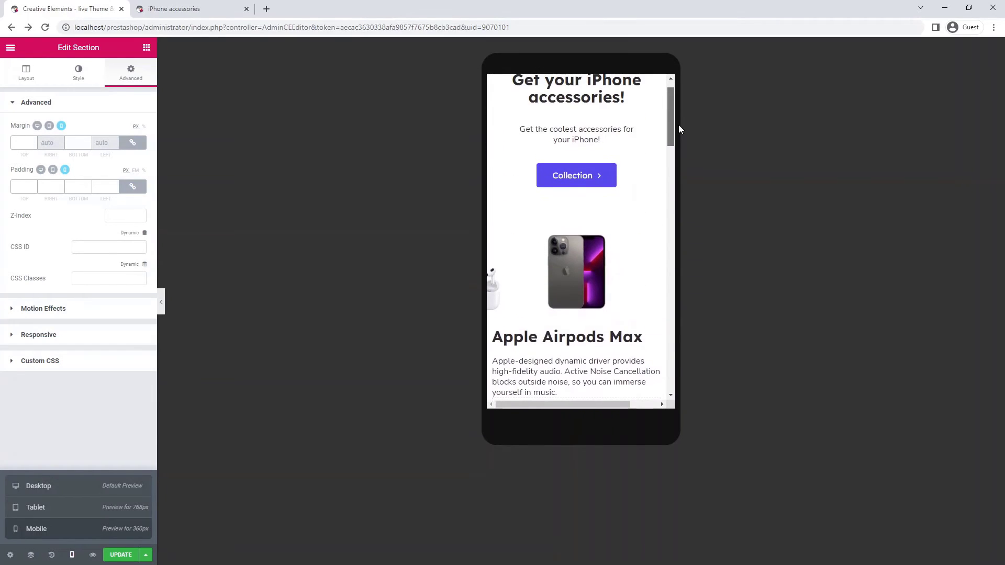
pyautogui.click(580, 258)
pyautogui.click(131, 75)
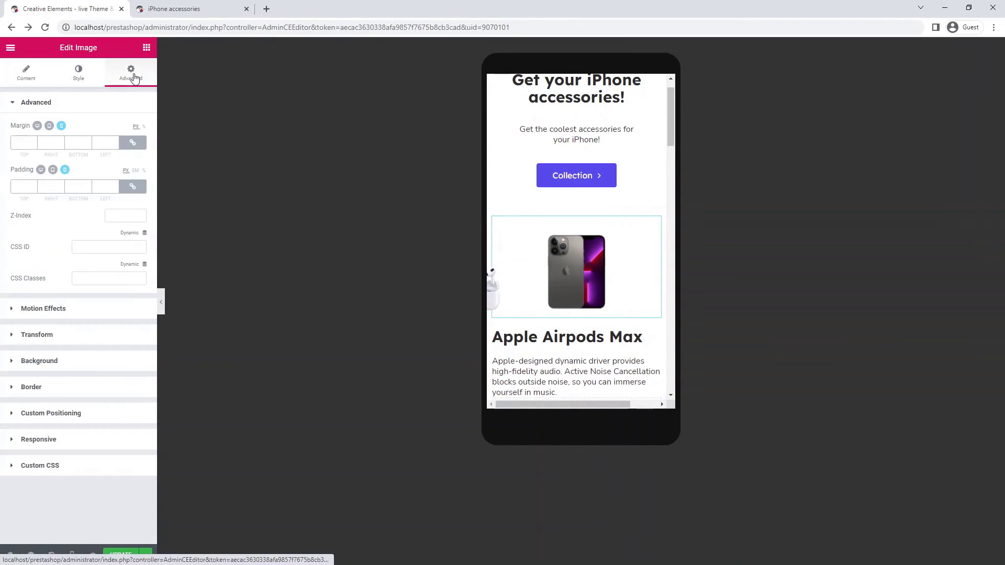
pyautogui.click(112, 313)
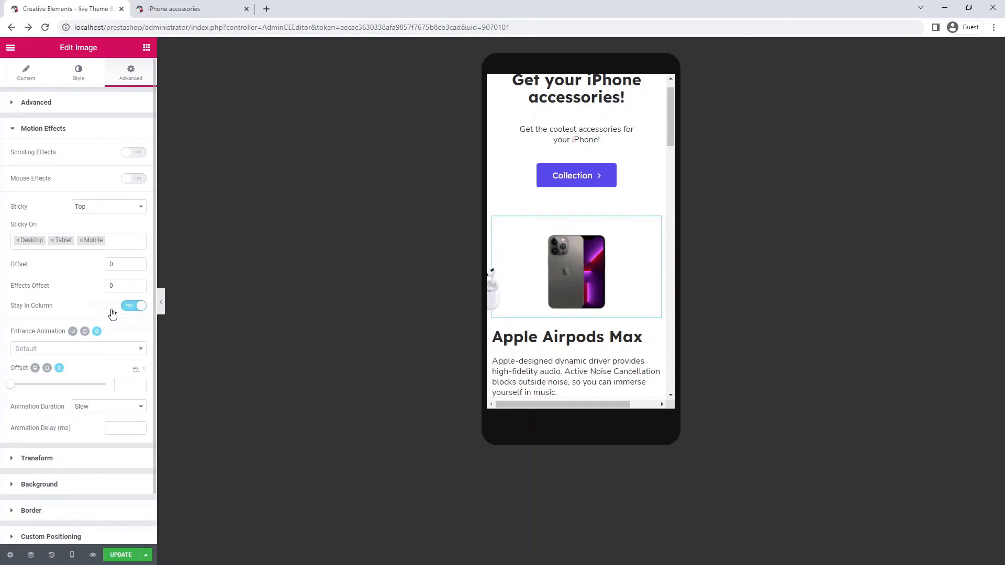
pyautogui.click(82, 240)
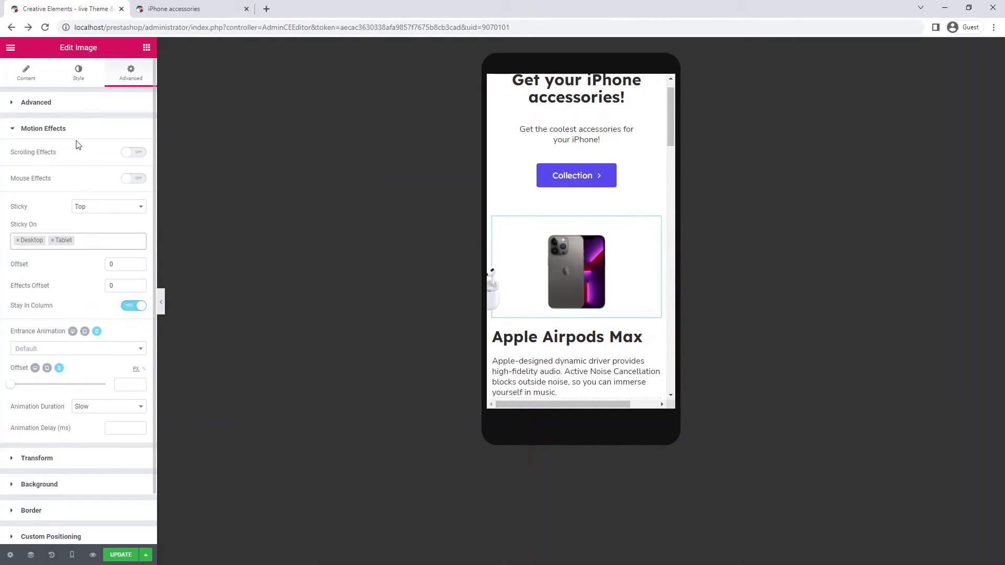
# Step: Resize the AirPods image to about half width and place it over the iPhone's lower left
pyautogui.click(79, 72)
pyautogui.moveTo(18, 141); pyautogui.dragTo(106, 144)
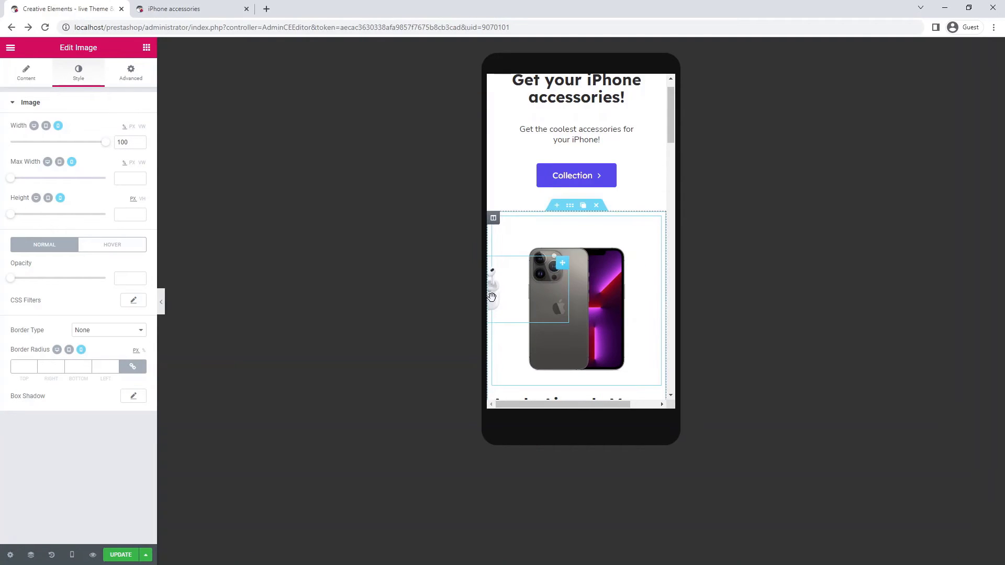
pyautogui.moveTo(490, 297); pyautogui.dragTo(533, 374)
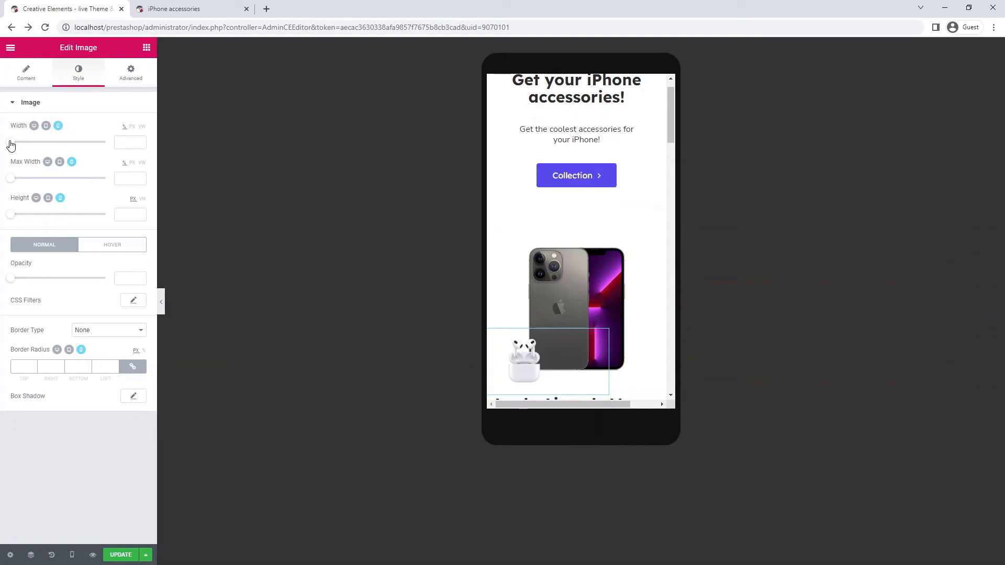
pyautogui.moveTo(11, 145); pyautogui.dragTo(58, 147)
pyautogui.moveTo(523, 385); pyautogui.dragTo(522, 375)
pyautogui.scroll(-1, 641, 350)
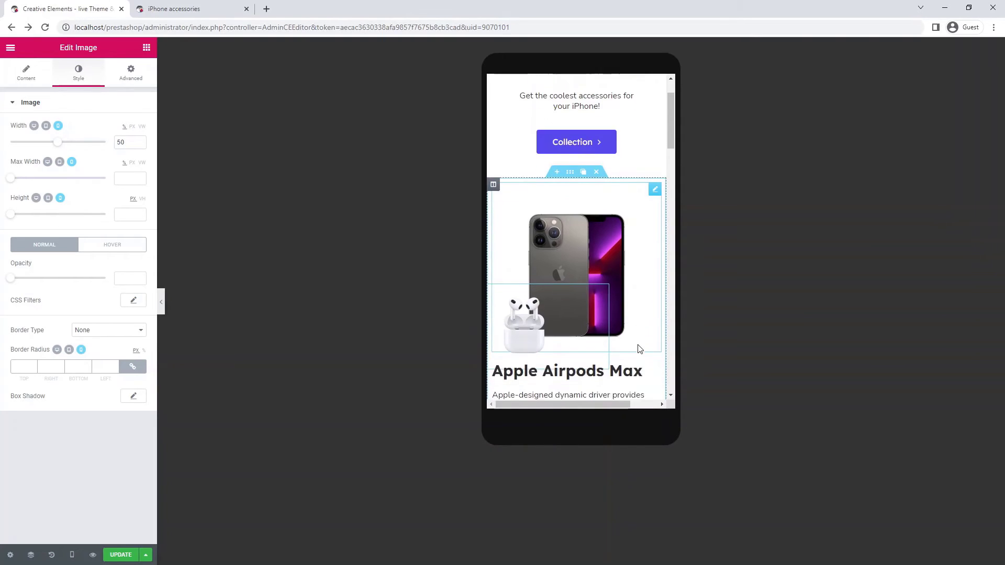
# Step: Via the Navigator, offset the Apple Watch image by 173 and 20 to sit beside the phone
pyautogui.rightClick(636, 318)
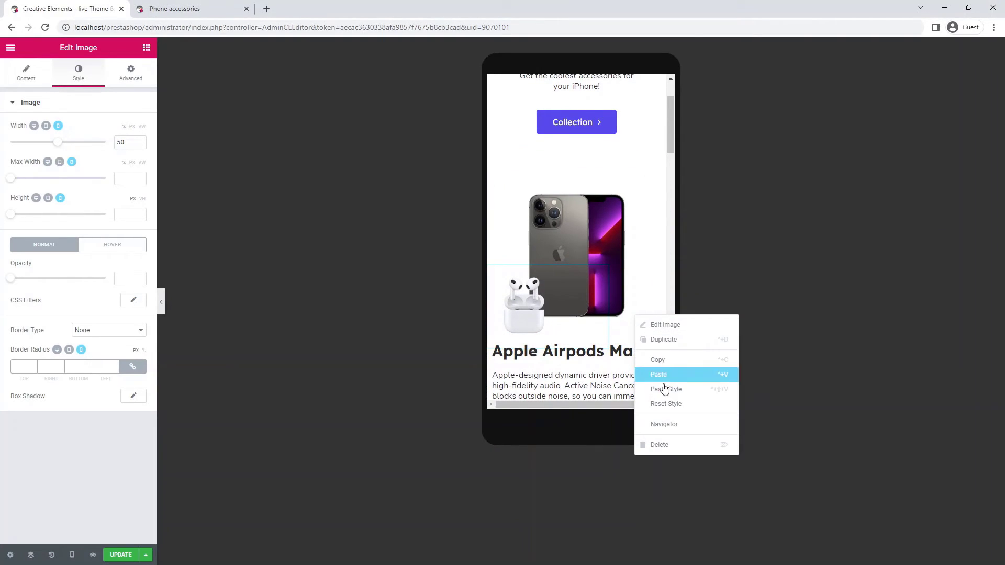
pyautogui.click(673, 425)
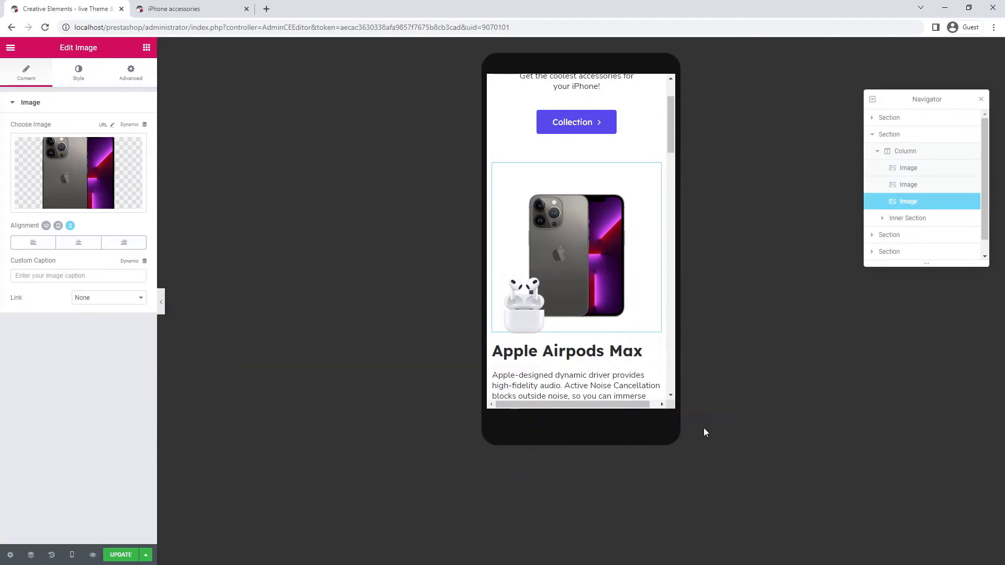
pyautogui.click(929, 191)
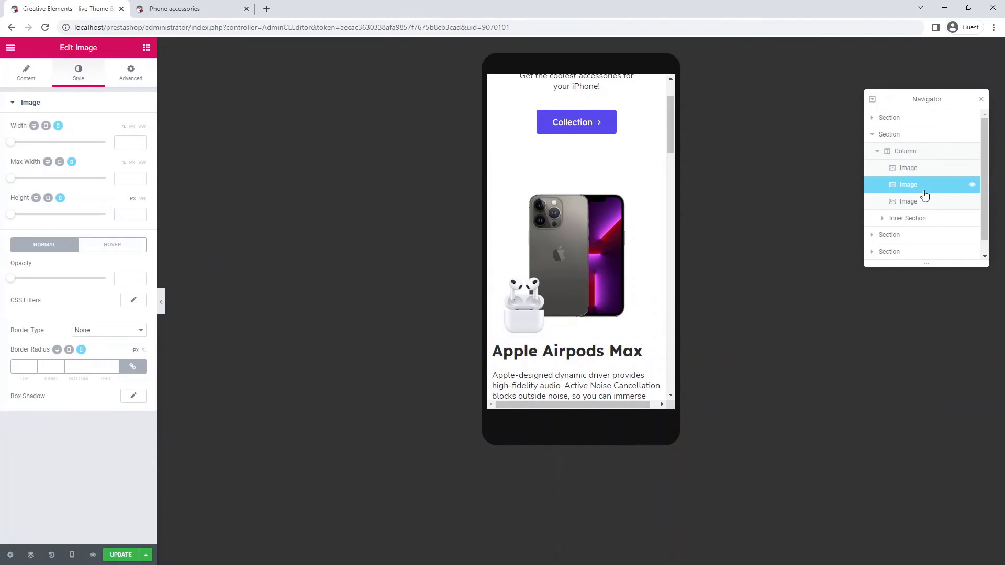
pyautogui.click(124, 73)
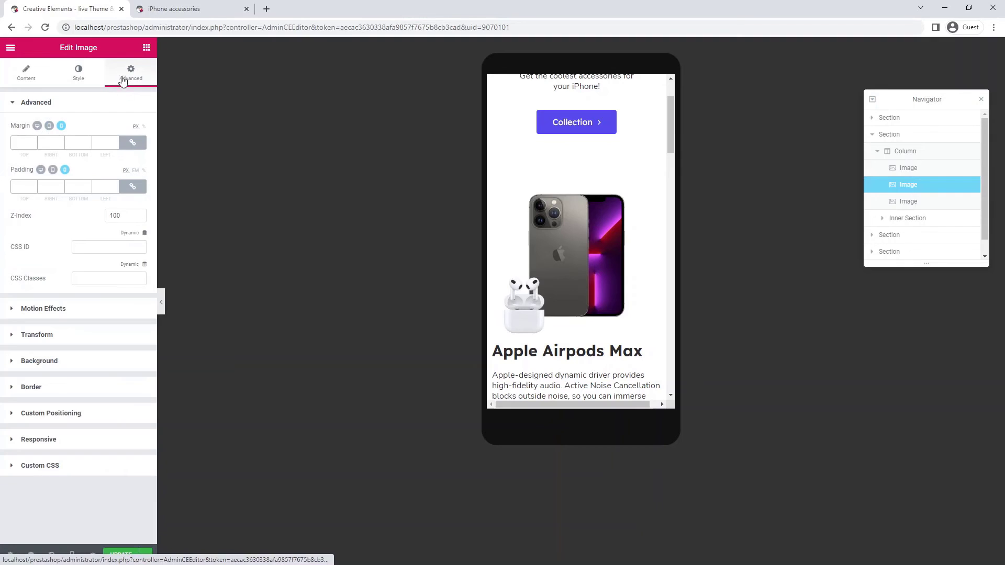
pyautogui.click(115, 418)
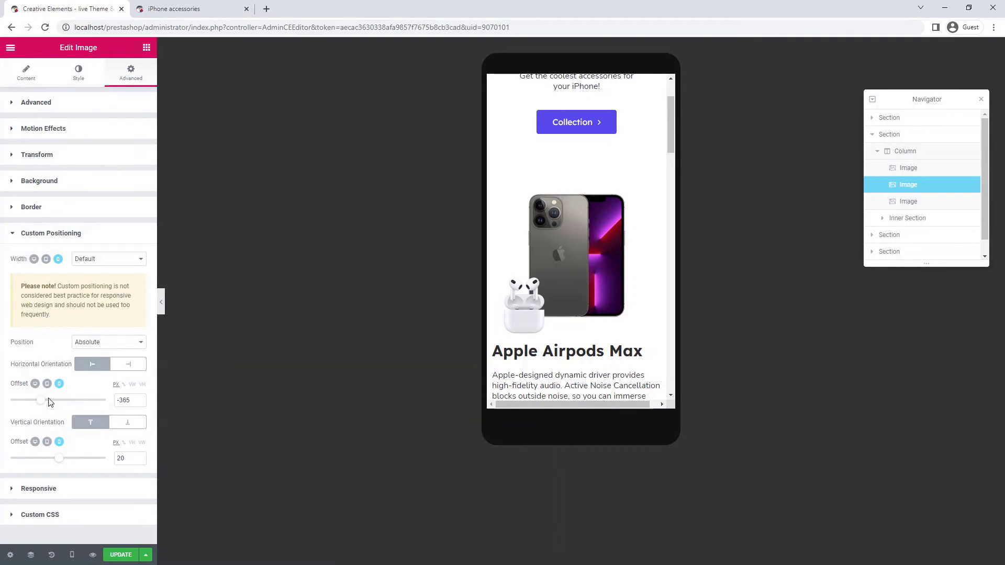
pyautogui.moveTo(40, 405); pyautogui.dragTo(66, 409)
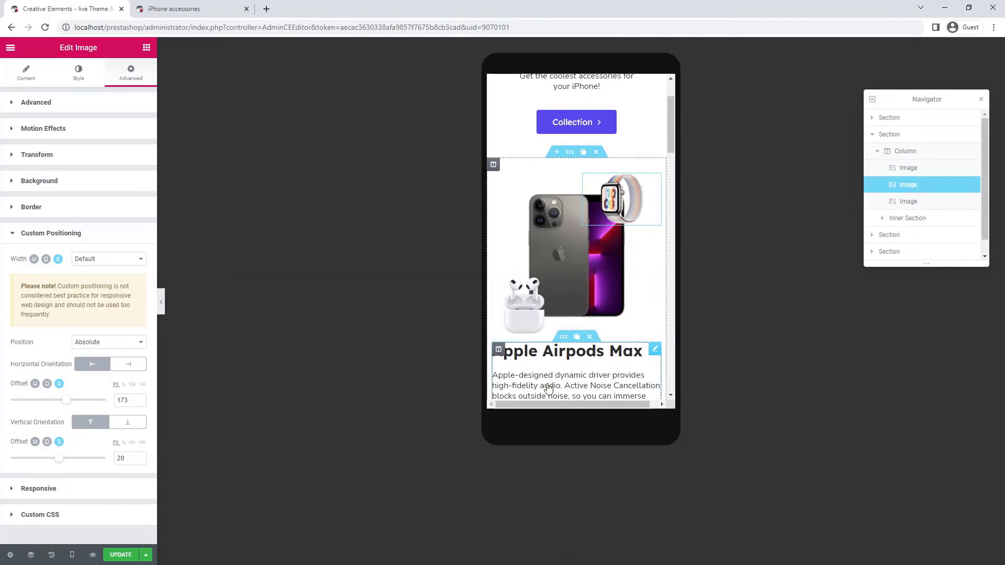
pyautogui.click(981, 101)
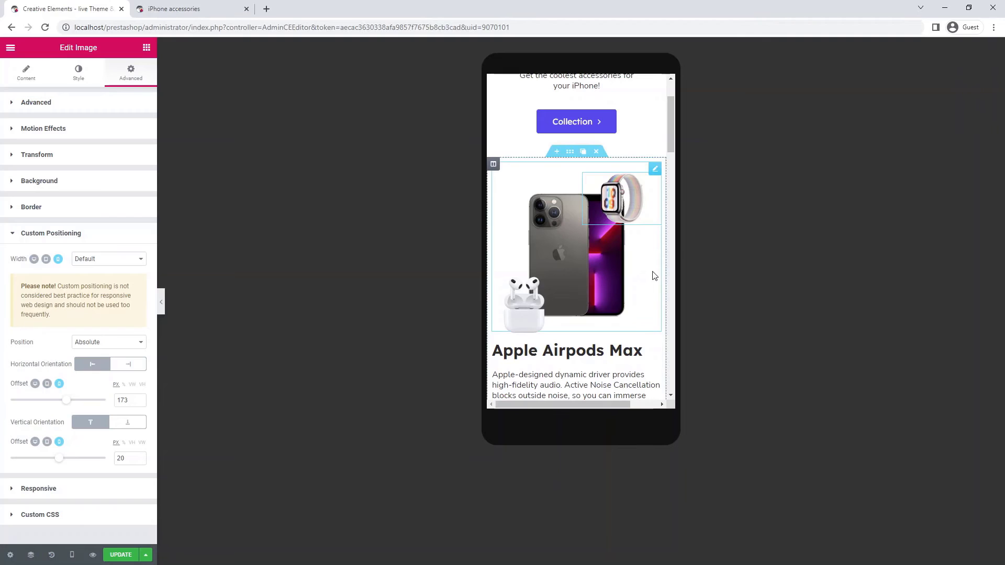
pyautogui.scroll(-2, 653, 275)
pyautogui.scroll(-2, 652, 276)
pyautogui.scroll(-1, 655, 275)
pyautogui.scroll(-2, 653, 276)
pyautogui.scroll(2, 652, 276)
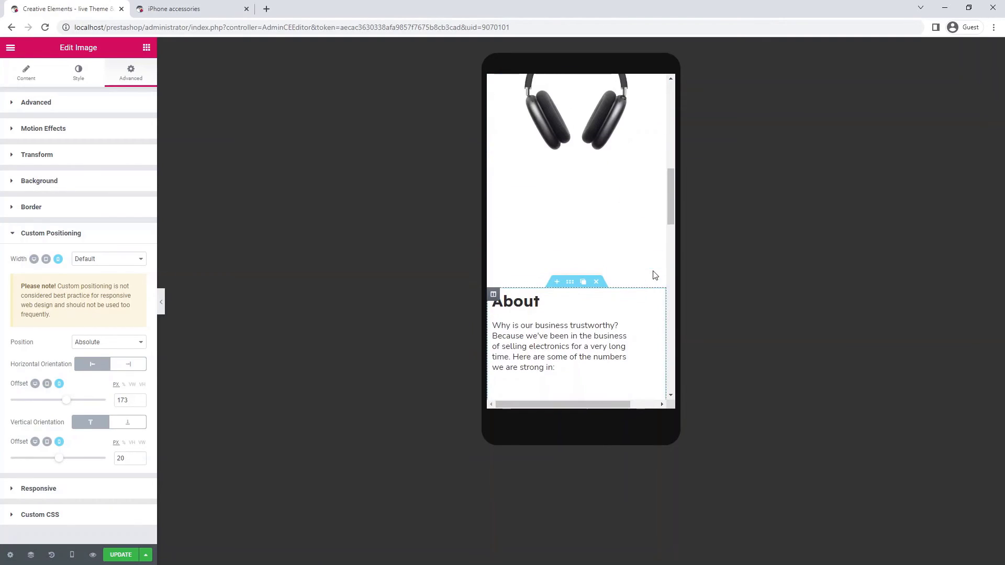
# Step: Zero the mobile margins on the About section and its text block
pyautogui.click(570, 282)
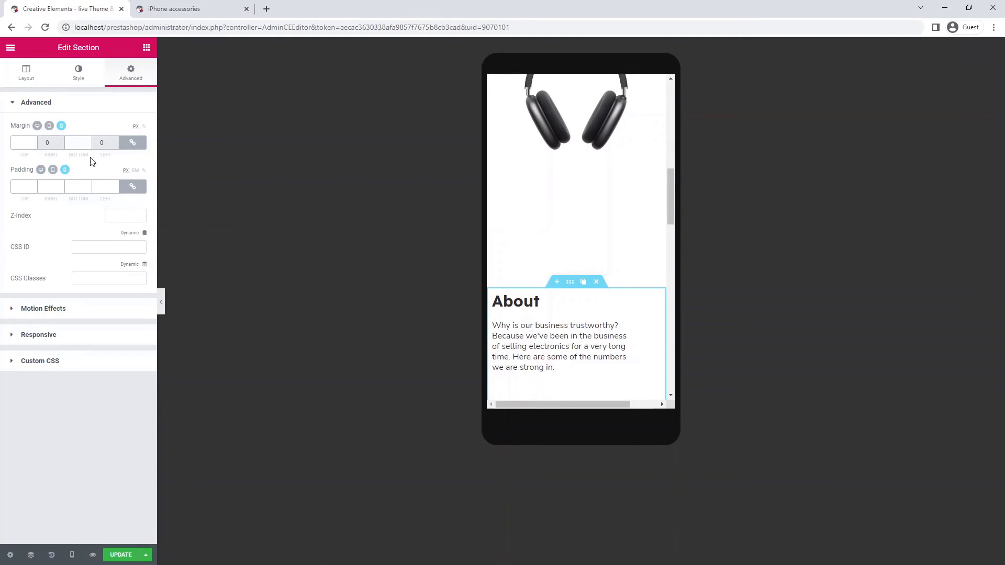
pyautogui.click(77, 143)
pyautogui.write('0')
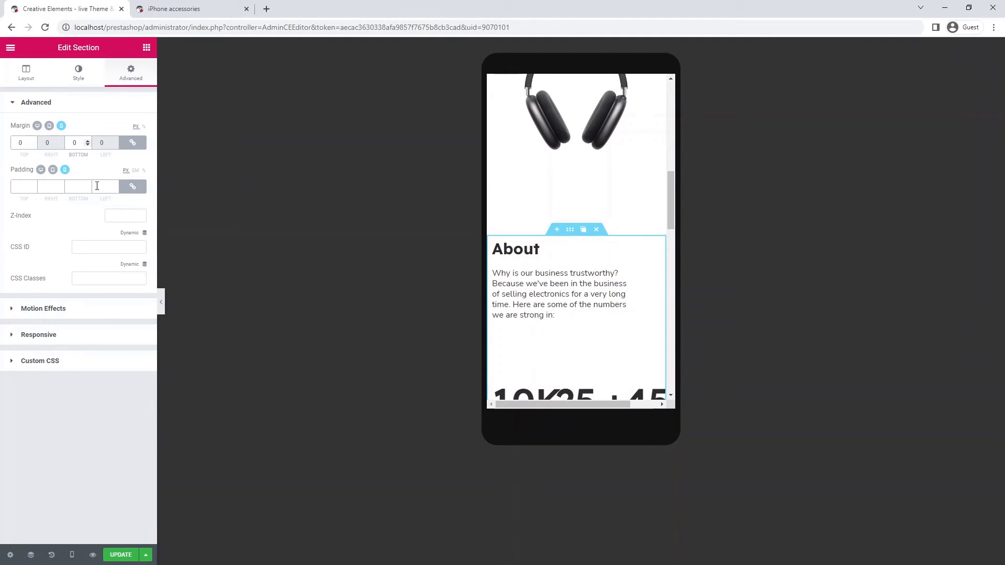
pyautogui.click(581, 303)
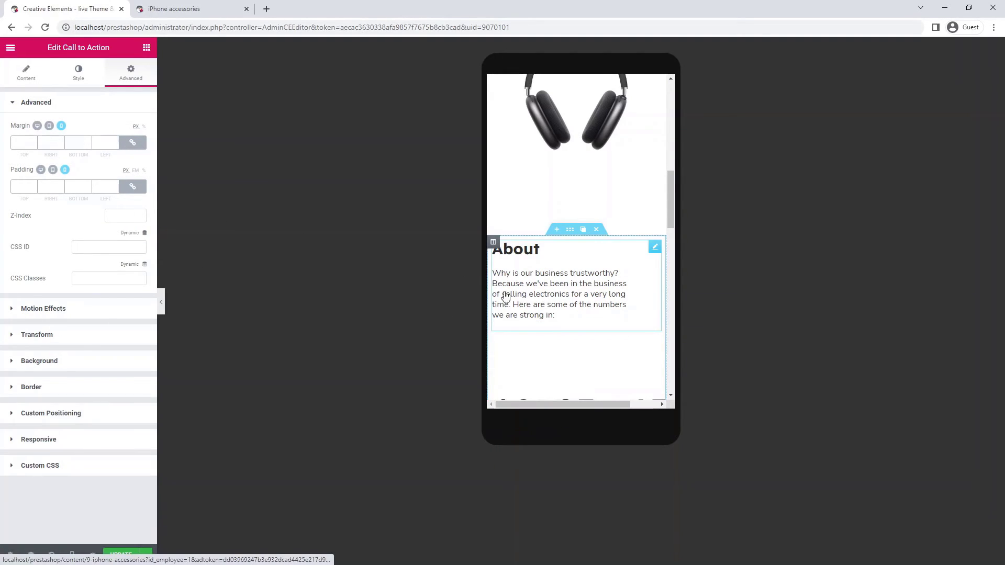
pyautogui.click(101, 143)
pyautogui.write('0')
pyautogui.scroll(-2, 655, 267)
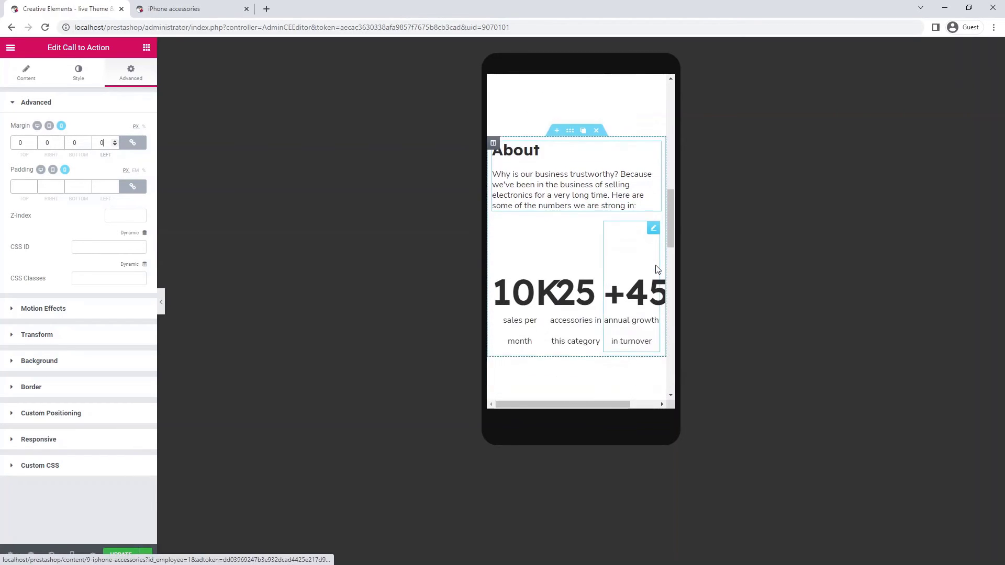
pyautogui.scroll(-2, 655, 267)
pyautogui.scroll(1, 656, 268)
# Step: Shrink the 10K counter's number, make it custom full width, and set a 50 top margin
pyautogui.click(519, 232)
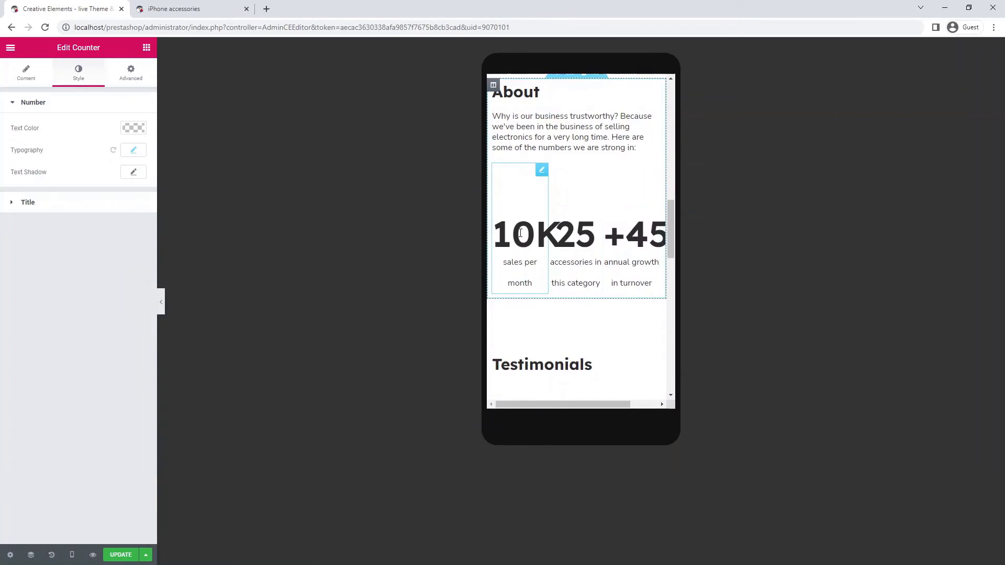
pyautogui.click(134, 151)
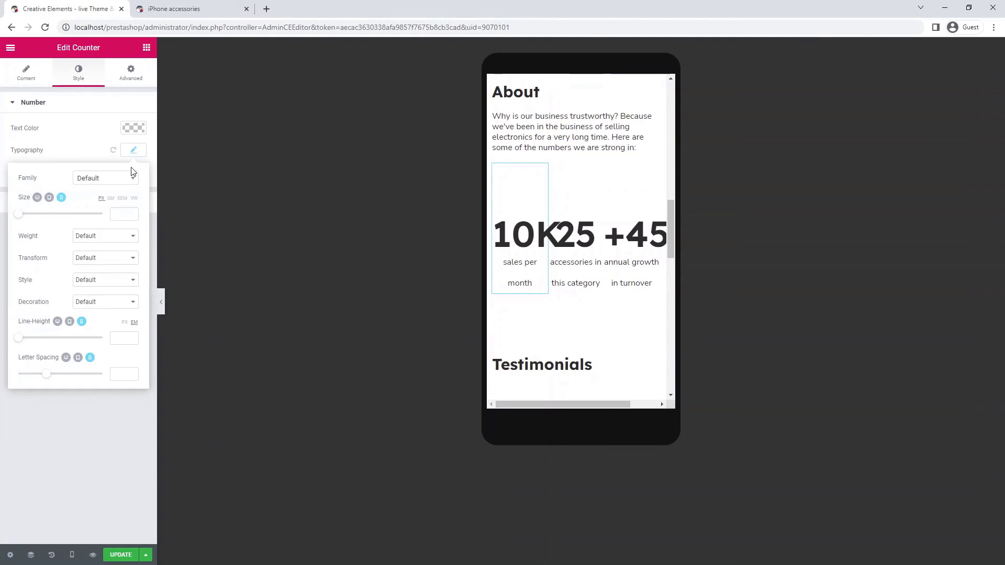
pyautogui.click(124, 213)
pyautogui.write('50')
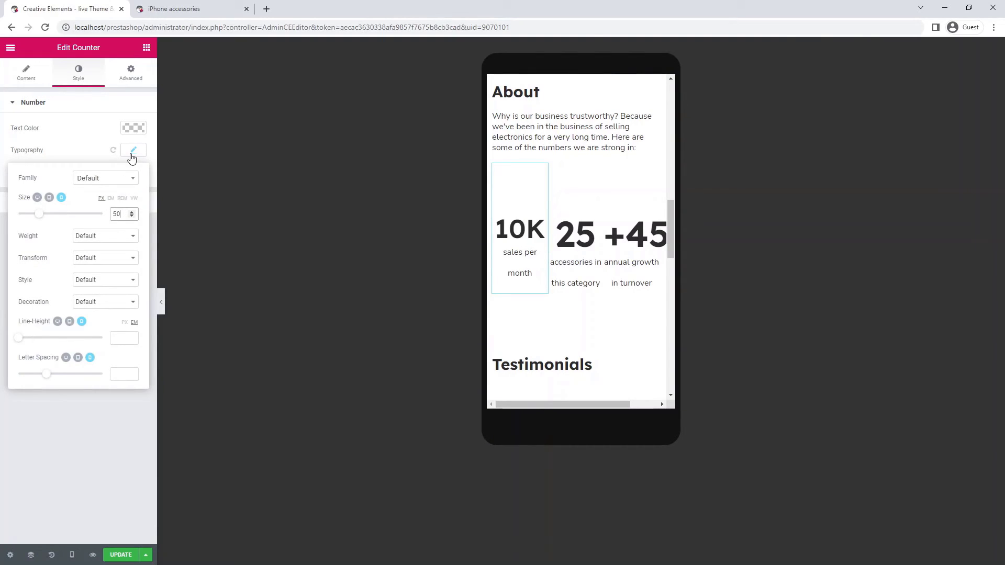
pyautogui.click(132, 154)
pyautogui.click(130, 72)
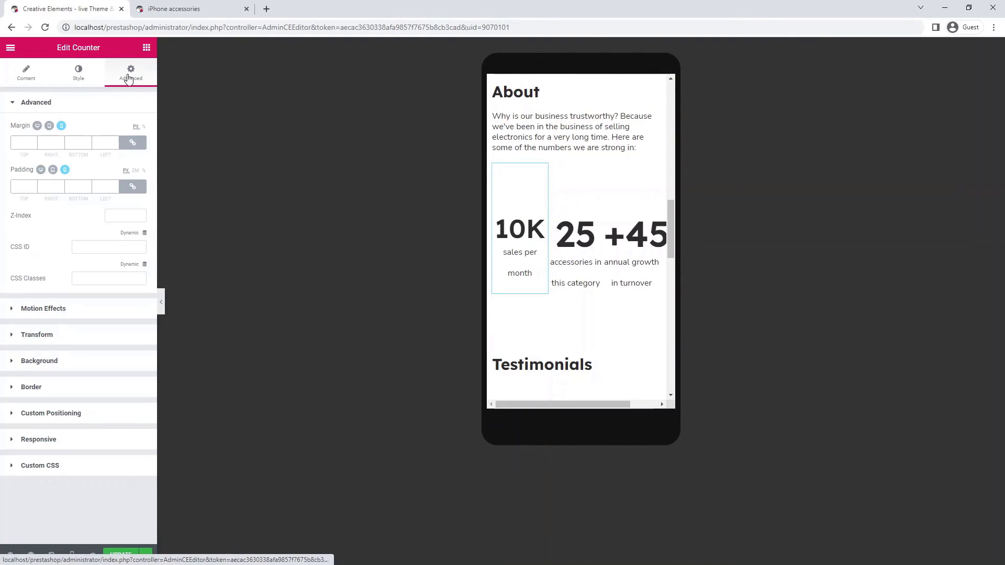
pyautogui.click(99, 411)
pyautogui.click(106, 259)
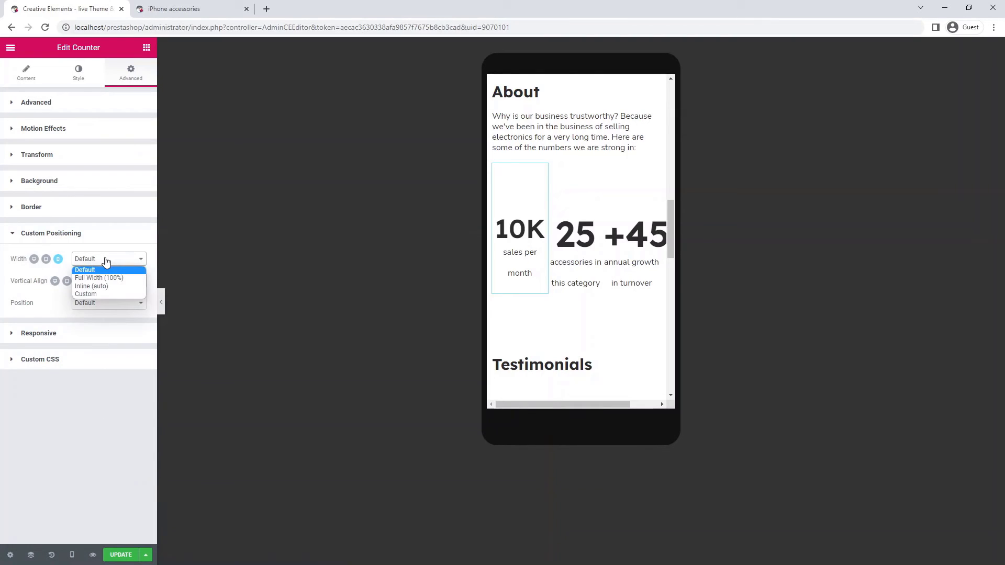
pyautogui.click(102, 294)
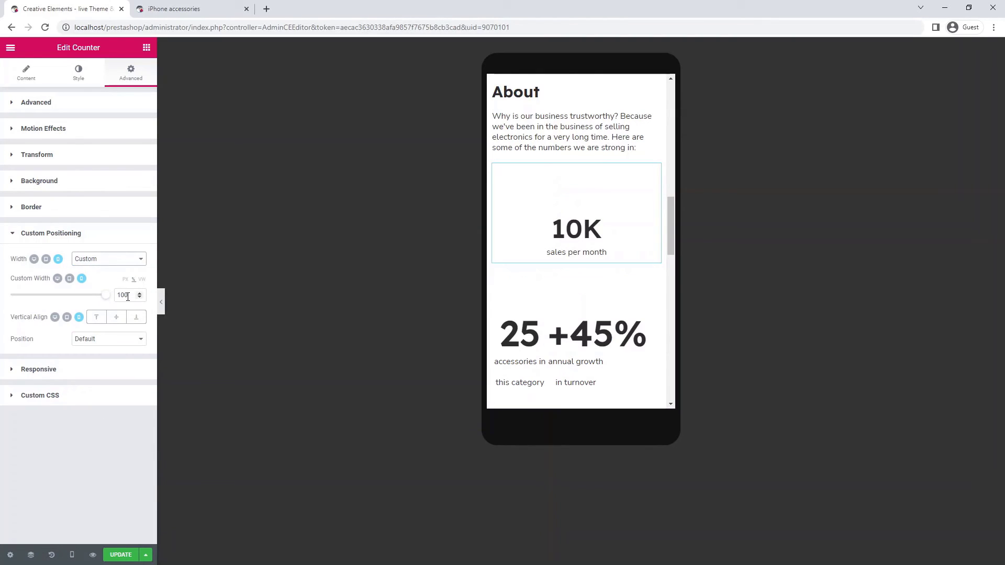
pyautogui.click(72, 105)
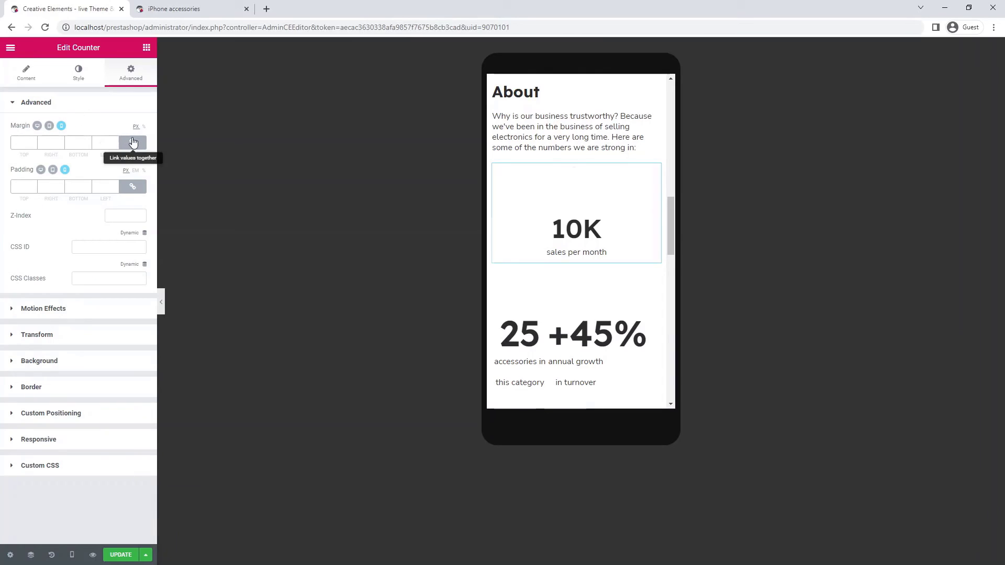
pyautogui.click(17, 143)
pyautogui.write('1')
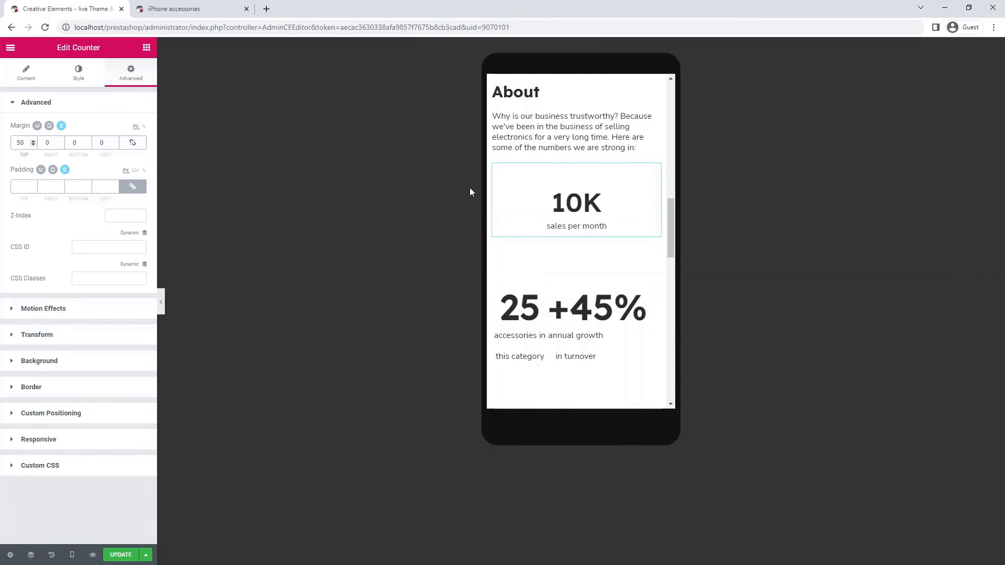
# Step: Copy the 10K counter's style and paste it onto the 25 and +45% counters
pyautogui.rightClick(555, 188)
pyautogui.click(573, 226)
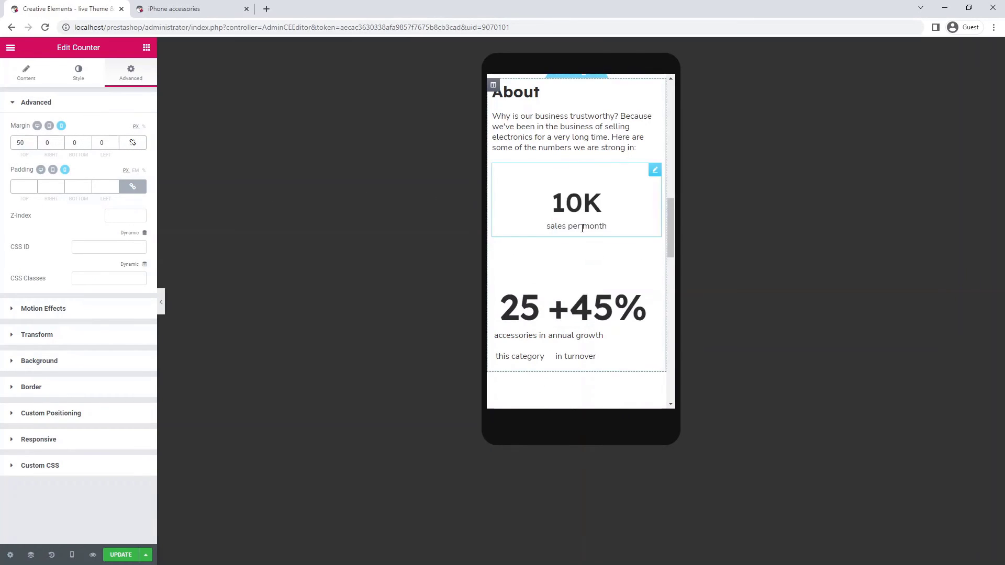
pyautogui.rightClick(512, 315)
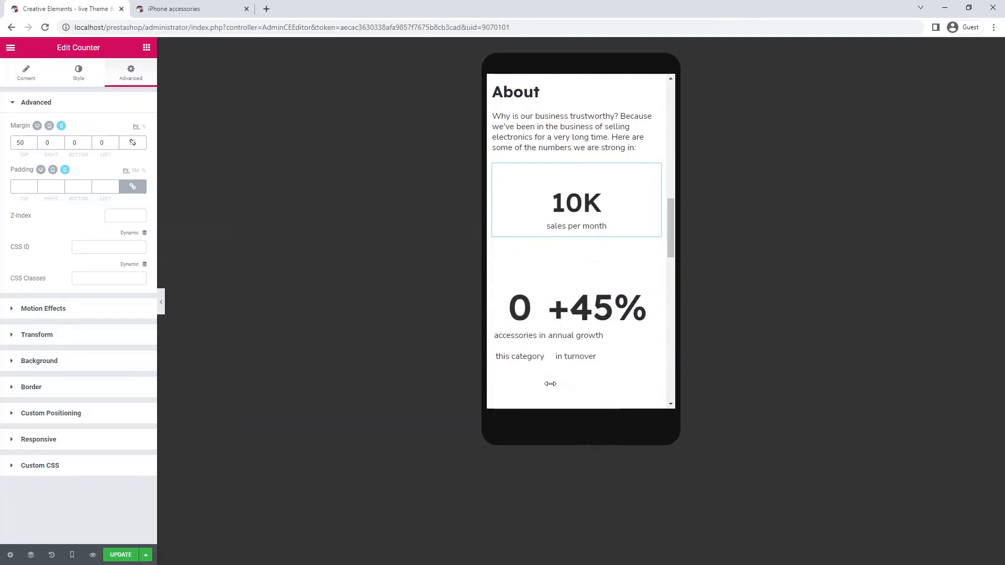
pyautogui.scroll(-2, 599, 321)
pyautogui.rightClick(525, 253)
pyautogui.click(550, 328)
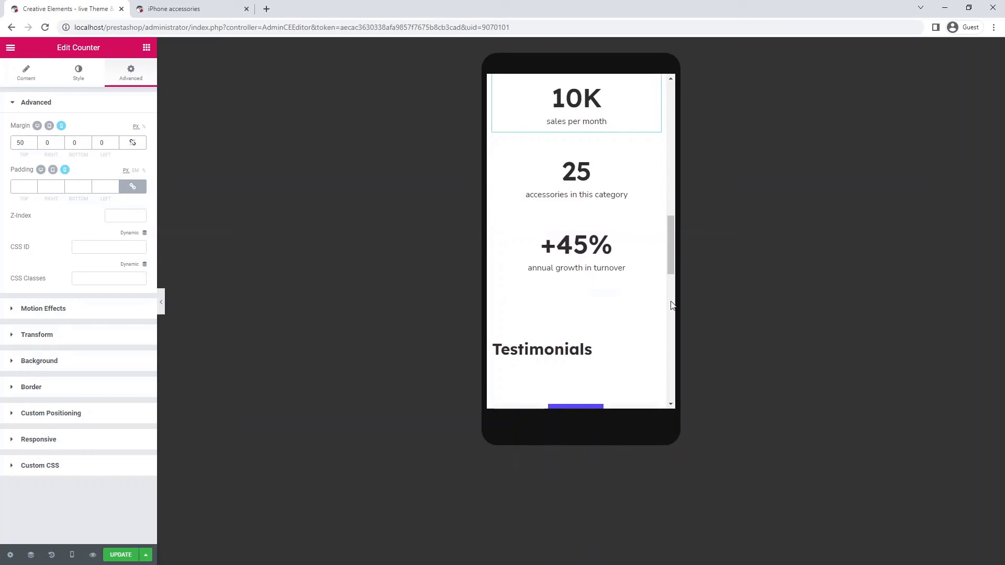
pyautogui.scroll(-1, 672, 305)
pyautogui.scroll(-2, 672, 305)
pyautogui.scroll(-2, 672, 305)
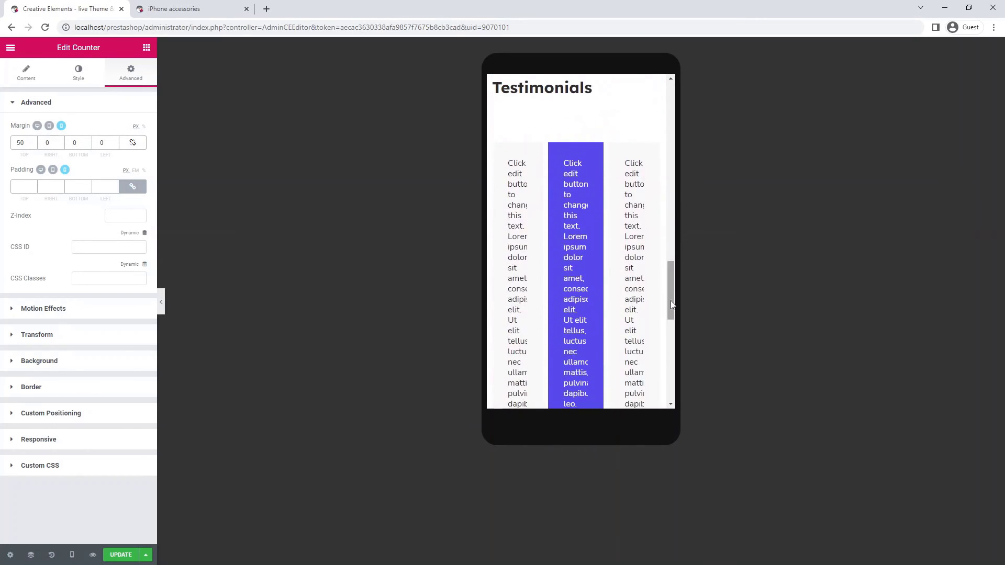
# Step: Make the left testimonial card custom full width (100%) on mobile
pyautogui.click(521, 168)
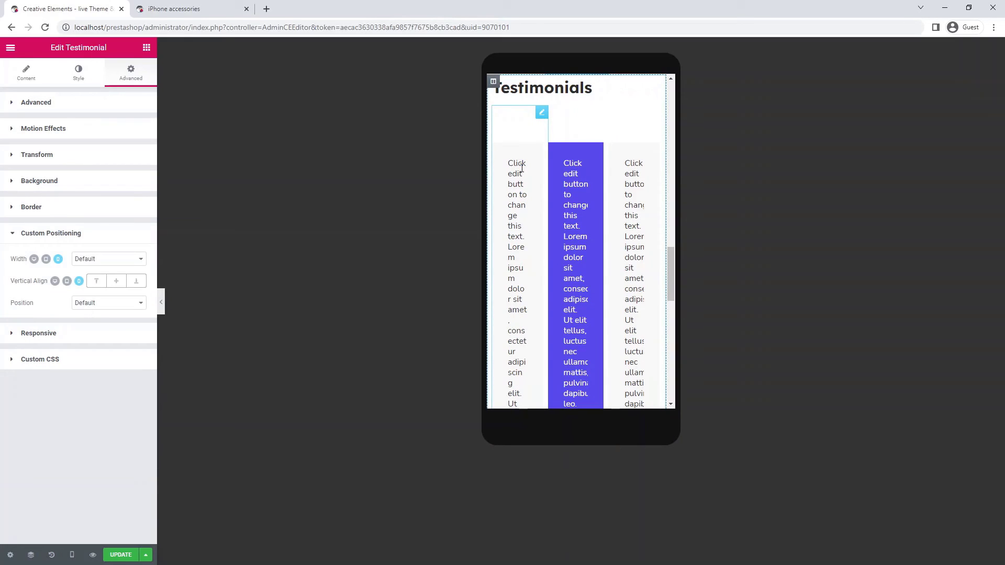
pyautogui.click(114, 268)
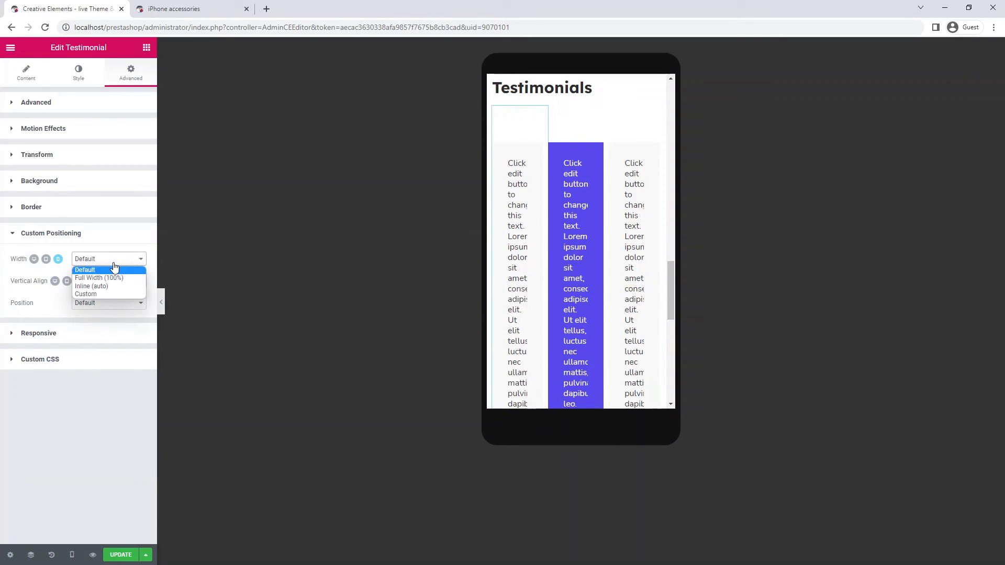
pyautogui.click(113, 294)
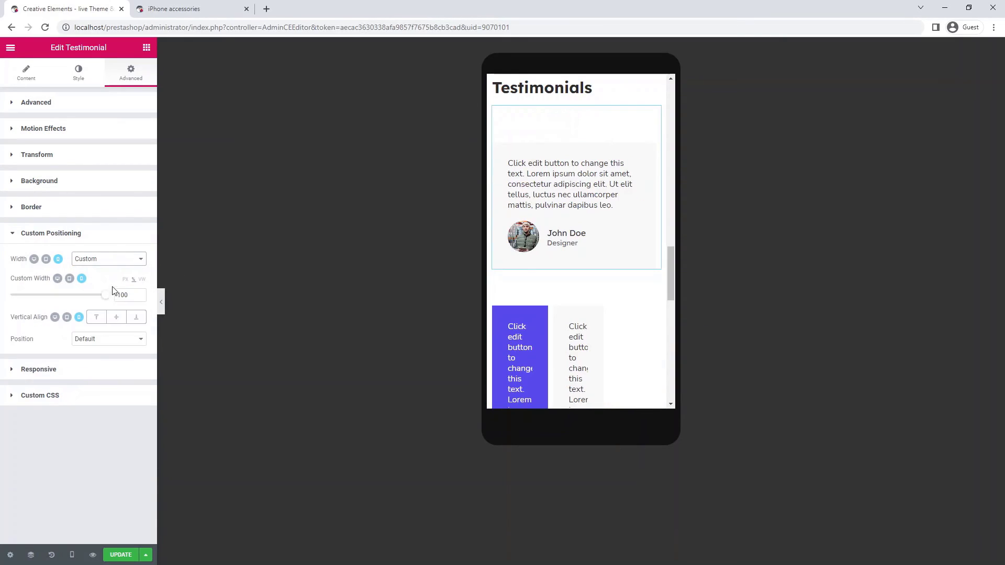
pyautogui.click(98, 109)
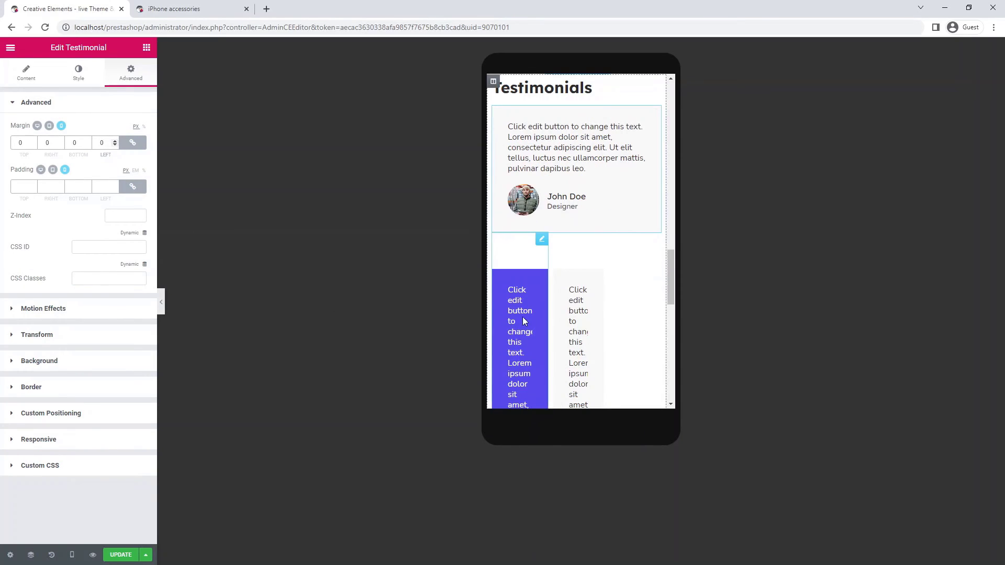
# Step: Make the blue testimonial full width and unlink its margins for 10 top/bottom spacing
pyautogui.click(51, 413)
pyautogui.click(92, 261)
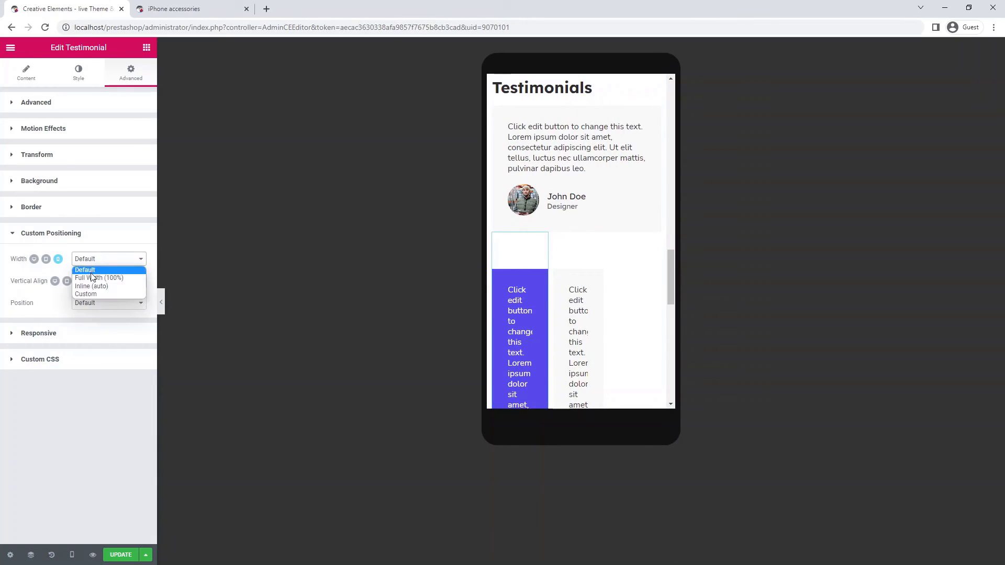
pyautogui.click(92, 295)
pyautogui.click(77, 104)
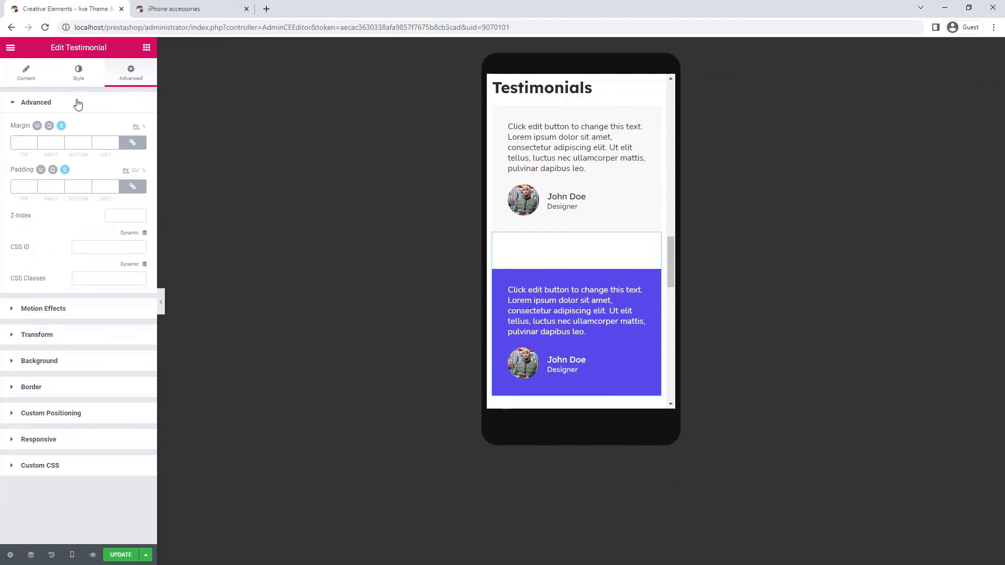
pyautogui.click(133, 143)
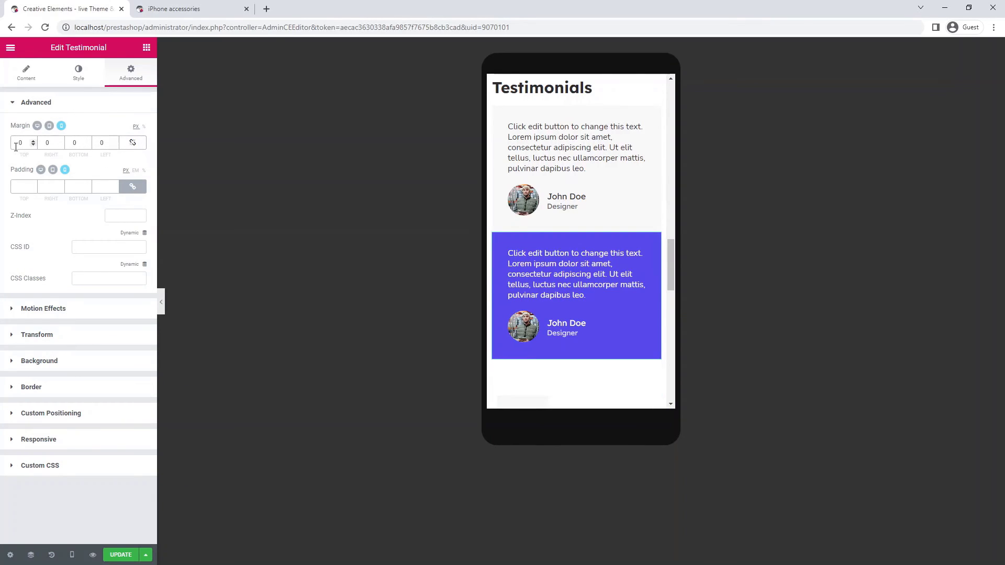
pyautogui.write('1')
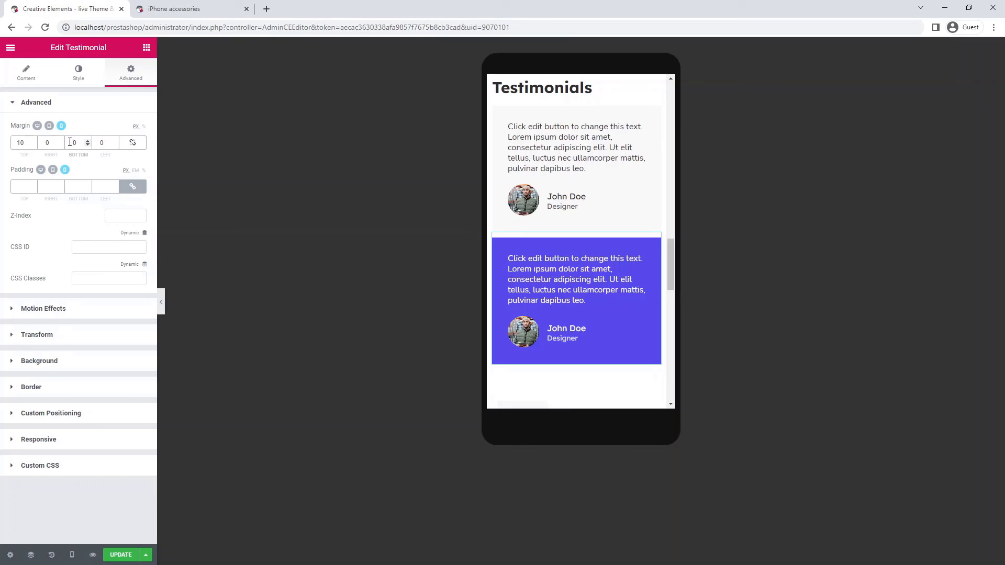
pyautogui.scroll(-2, 652, 262)
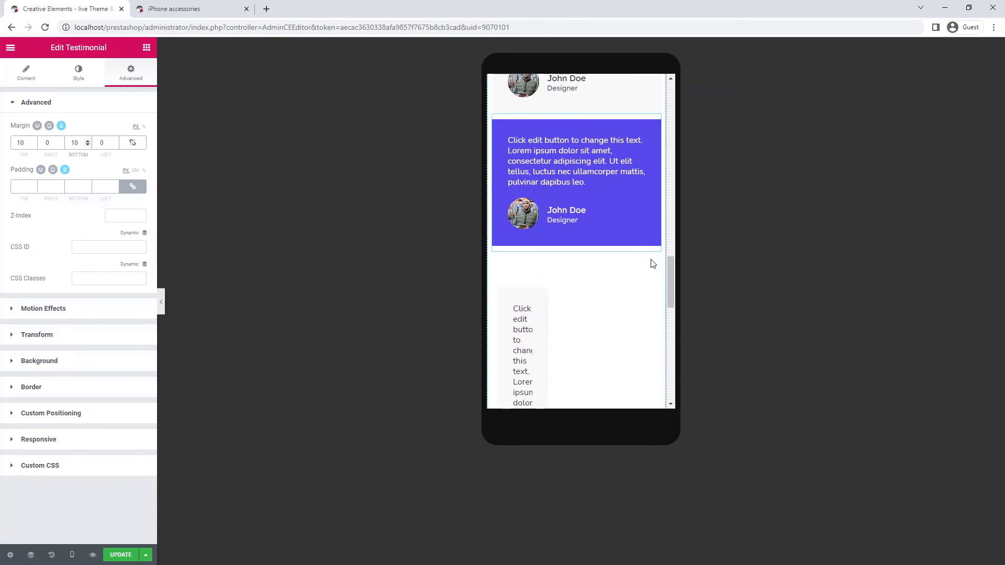
pyautogui.scroll(-1, 652, 261)
# Step: Make the third testimonial full width with all margins set to 0
pyautogui.click(524, 197)
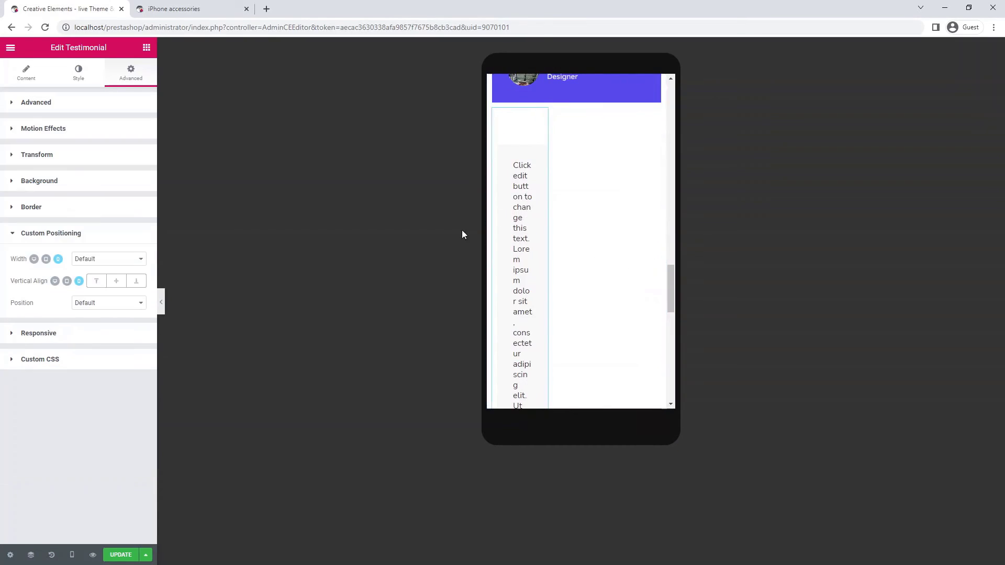
pyautogui.click(131, 262)
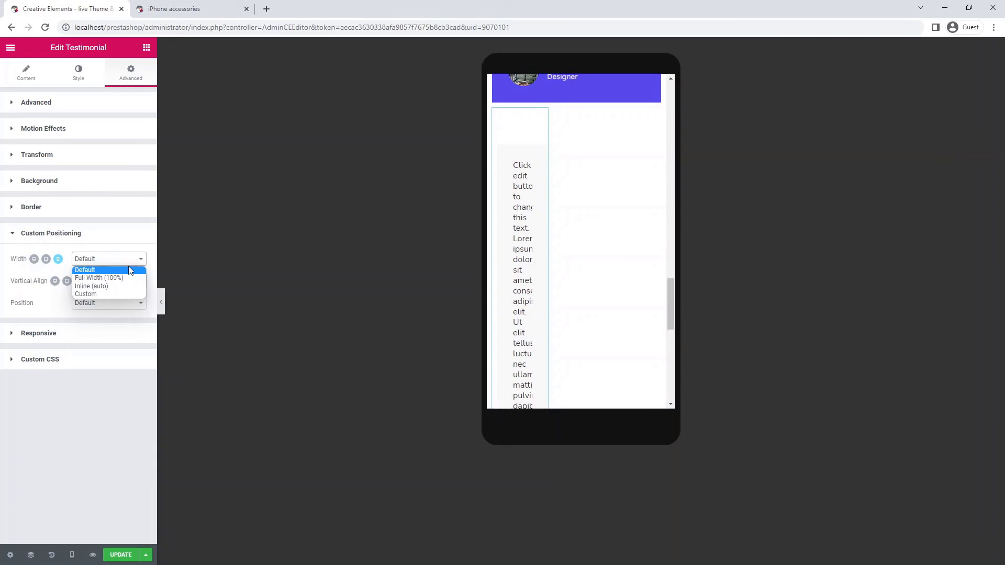
pyautogui.click(125, 294)
pyautogui.click(122, 104)
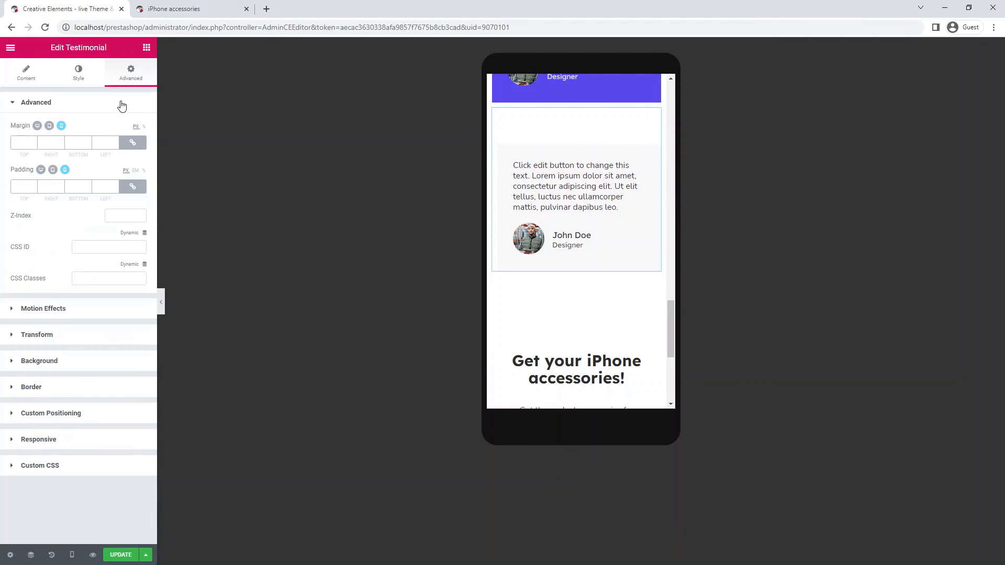
pyautogui.click(103, 143)
pyautogui.write('0')
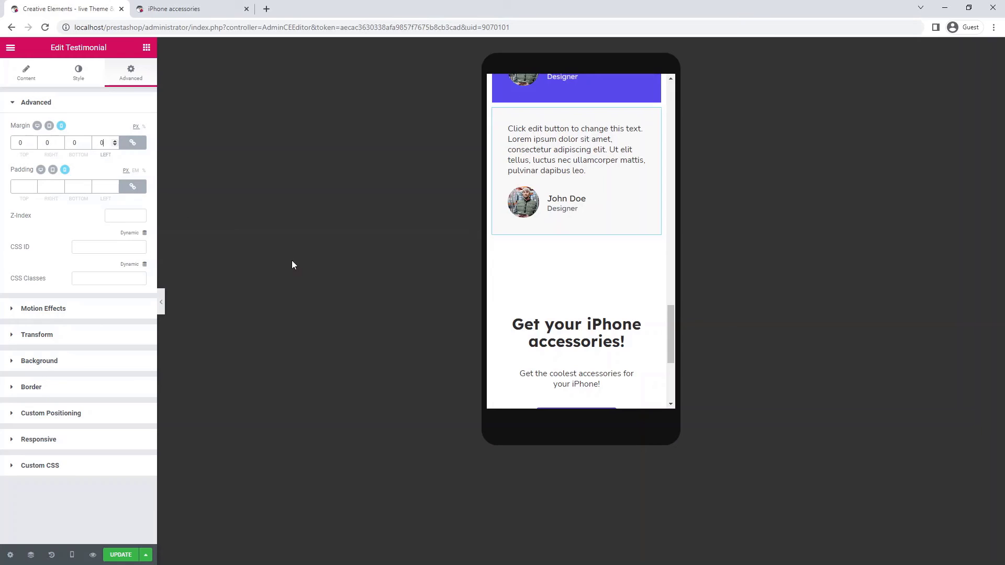
pyautogui.scroll(-1, 652, 267)
pyautogui.scroll(-2, 656, 268)
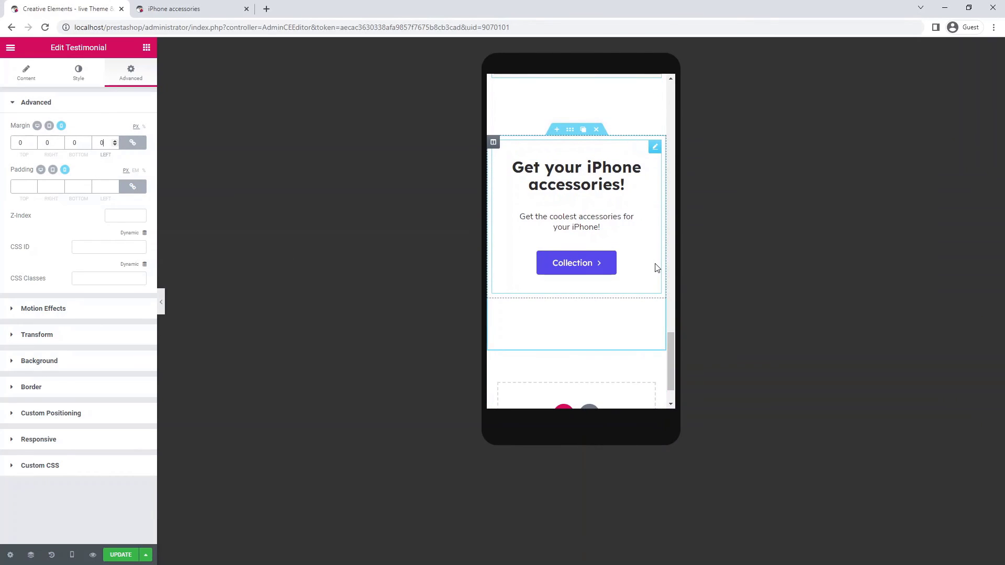
pyautogui.click(161, 305)
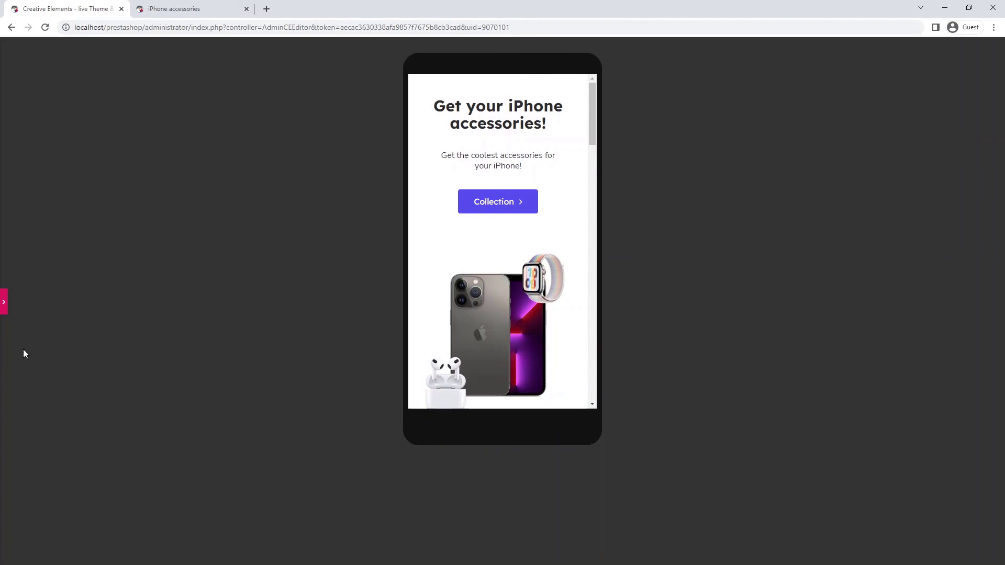
pyautogui.click(3, 300)
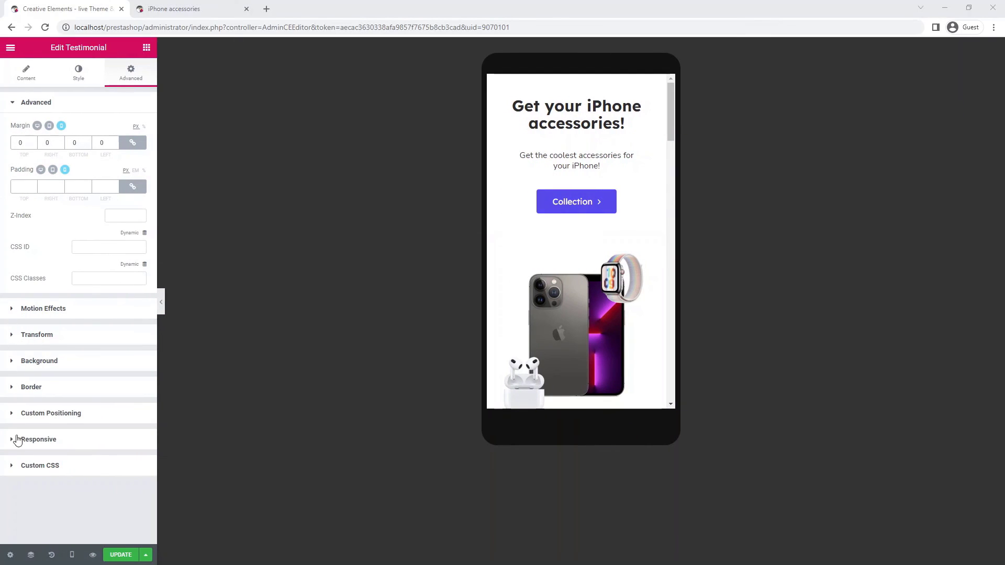
# Step: Set the iPhone with AirPods image as featured image in Page Settings, then preview live
pyautogui.click(10, 555)
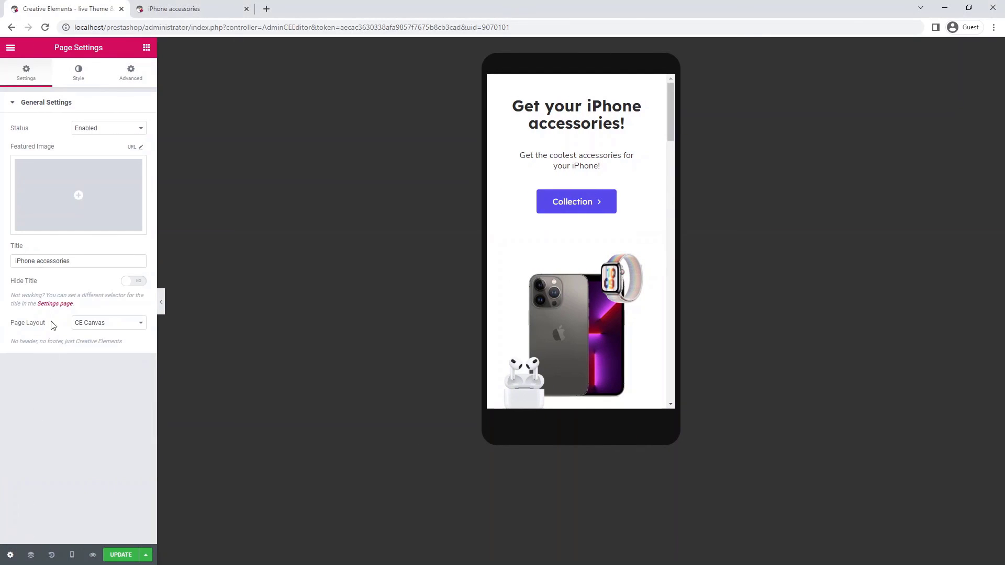
pyautogui.click(79, 195)
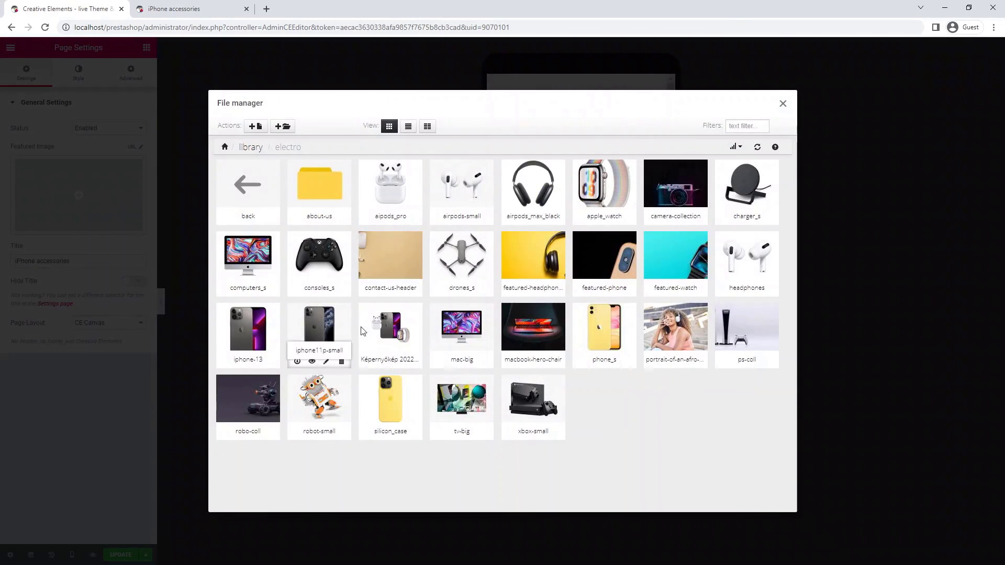
pyautogui.click(394, 325)
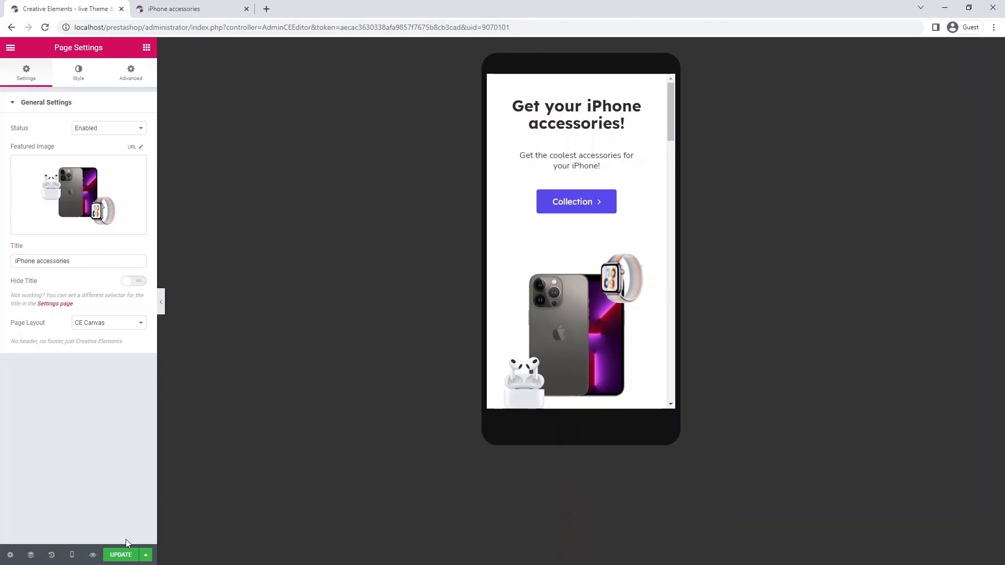
pyautogui.click(93, 555)
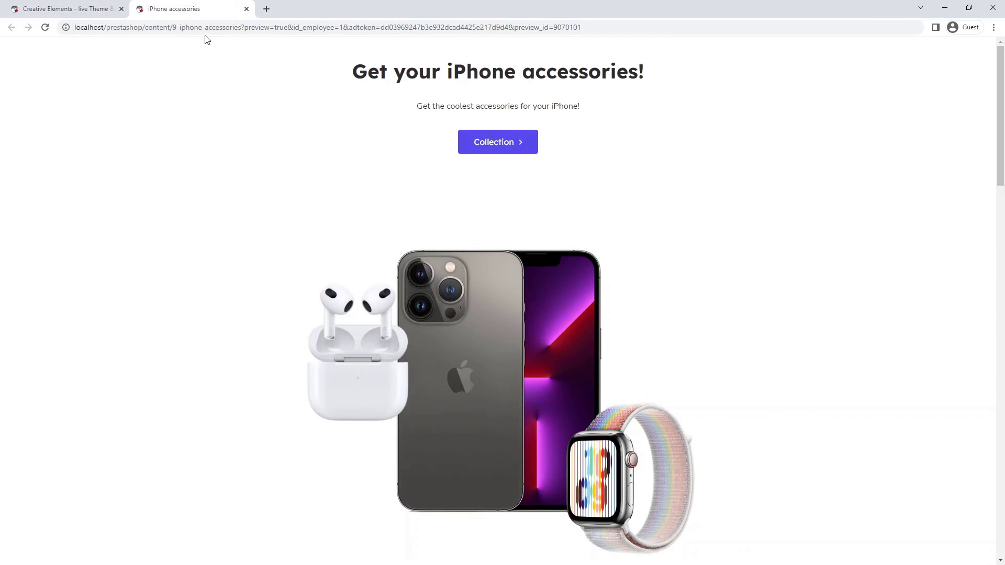
pyautogui.moveTo(241, 27); pyautogui.dragTo(63, 14)
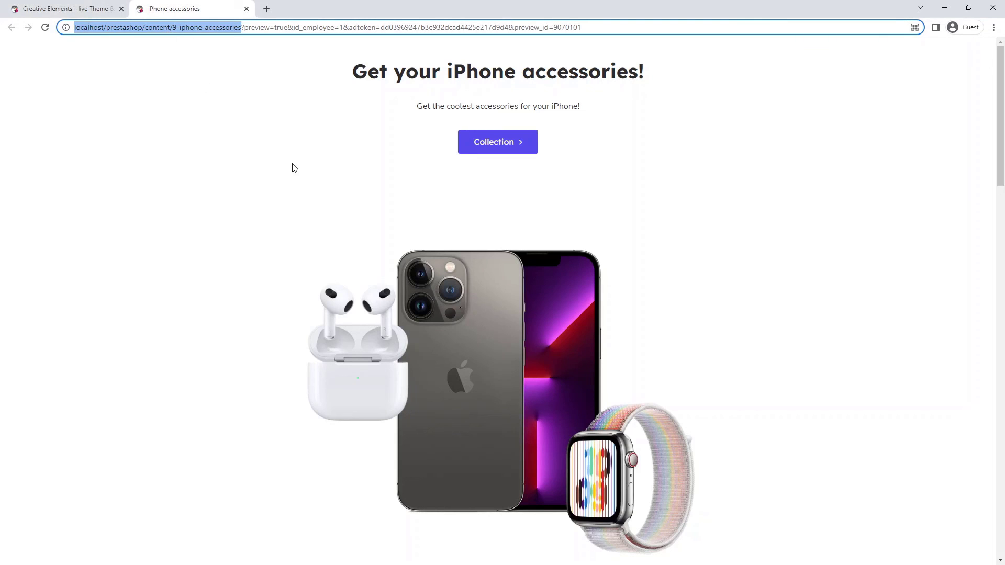
pyautogui.middleClick(867, 144)
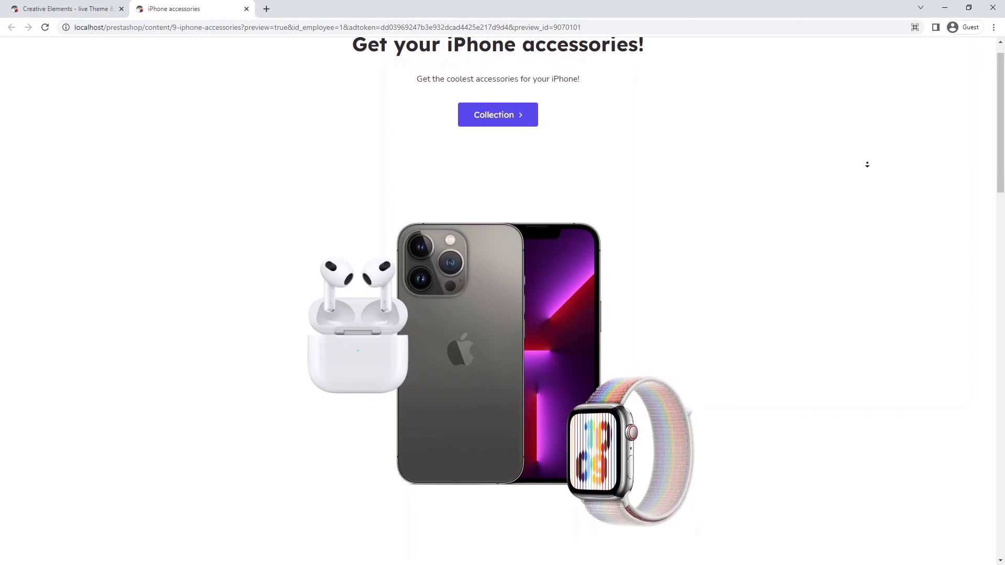